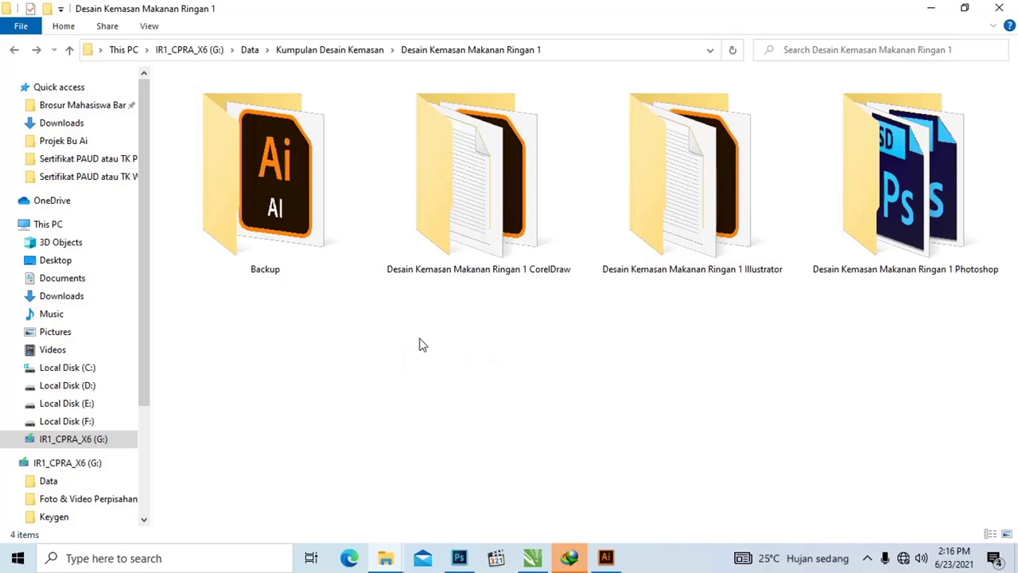
Browse the CorelDraw, Illustrator and Photoshop design folders, widening the Photoshop folder's Name column
left_click(453, 210)
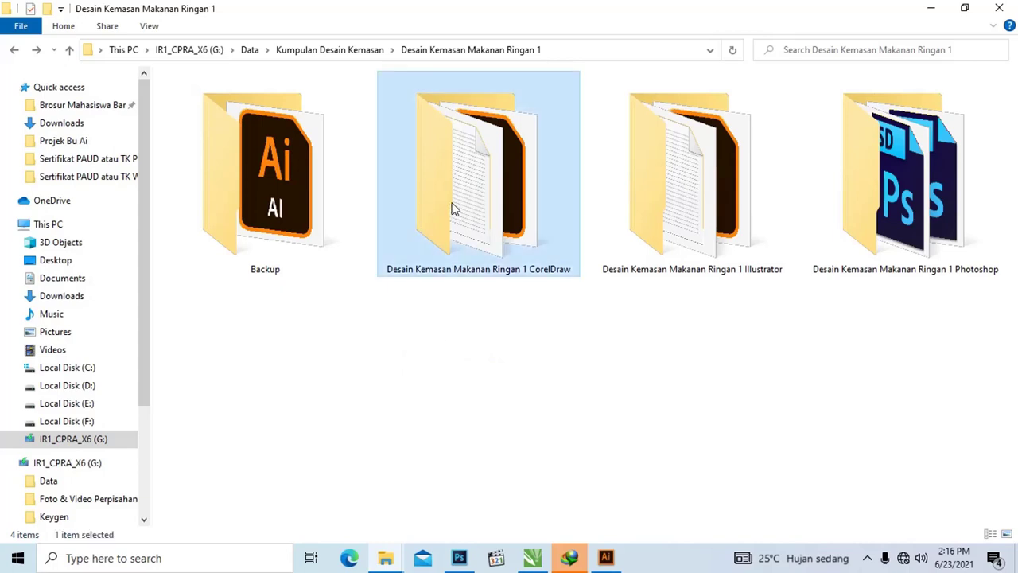
left_click(664, 178)
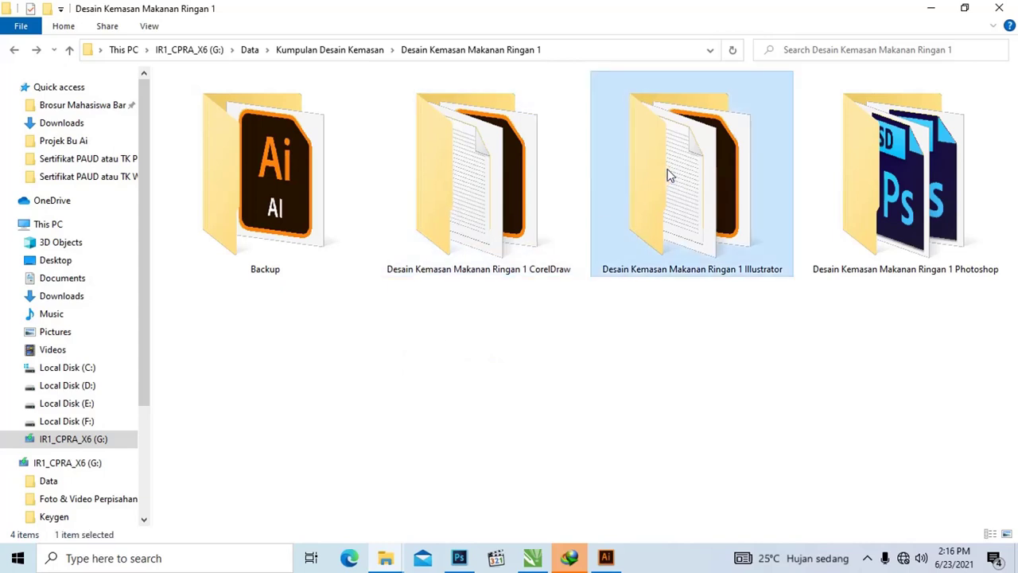
left_click(913, 209)
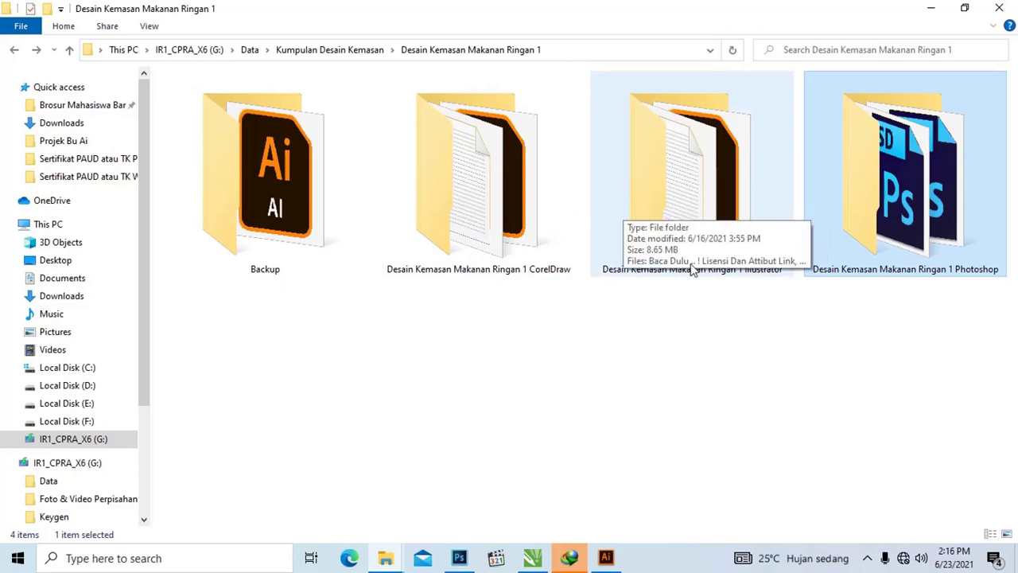
left_click(649, 336)
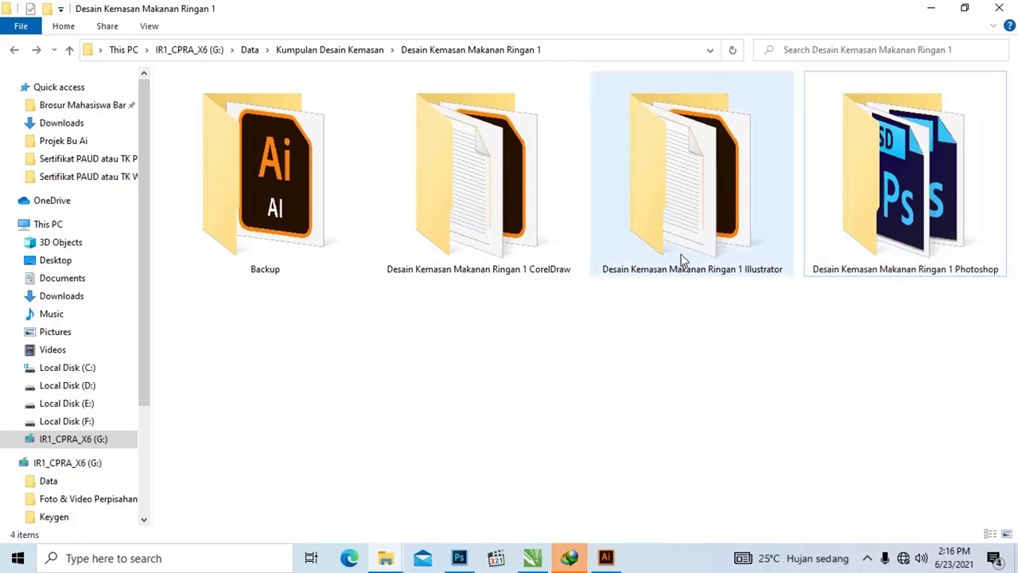
left_click(726, 151)
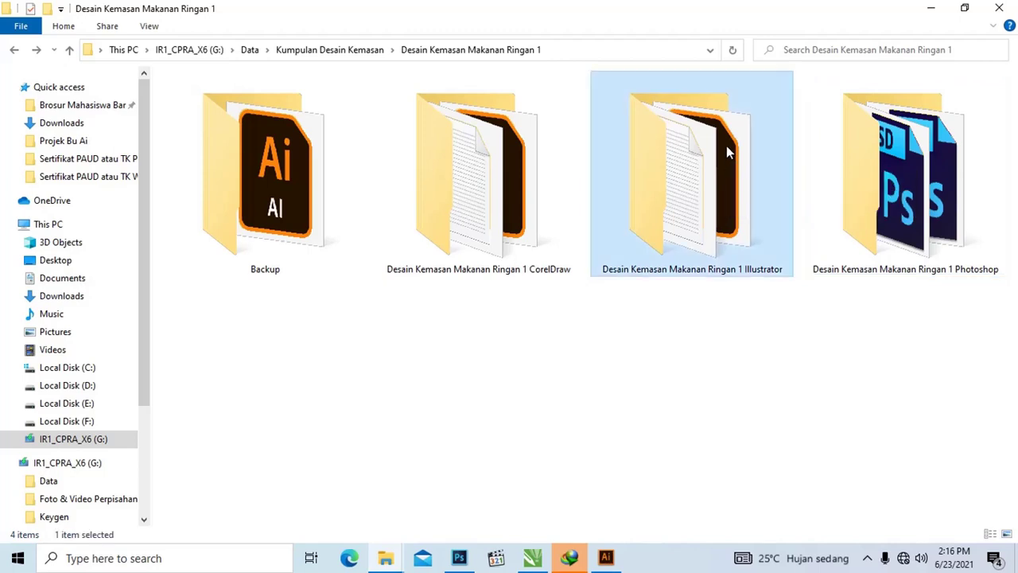
double_click(934, 165)
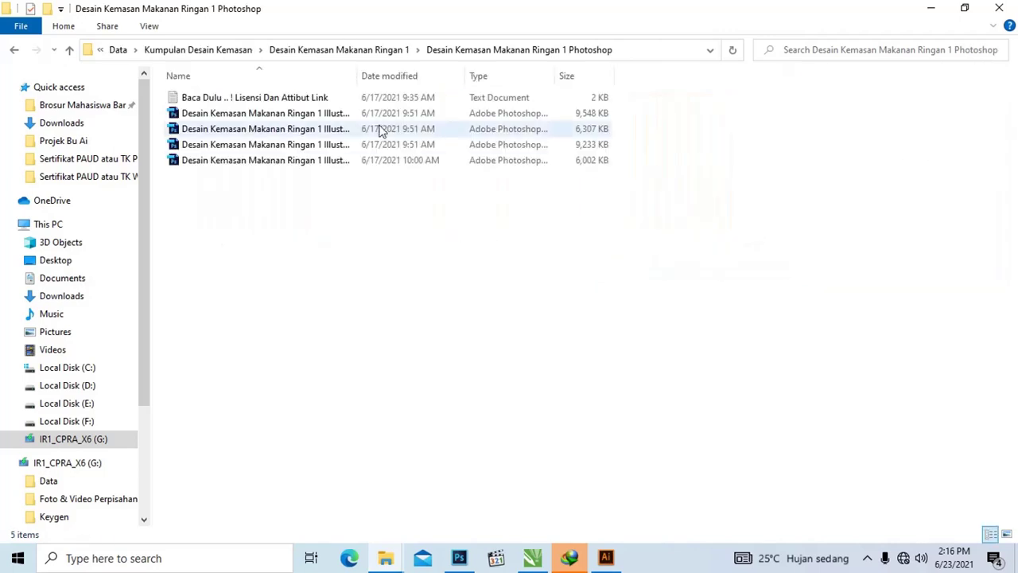
double_click(357, 75)
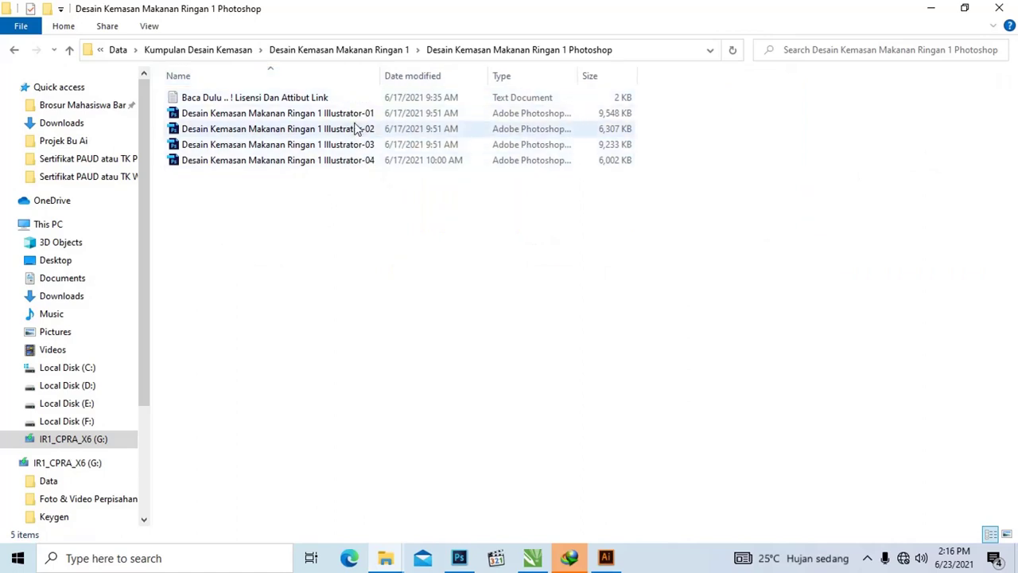
Open the Illustrator folder and bring up the Open with options for its AI file
left_click(394, 49)
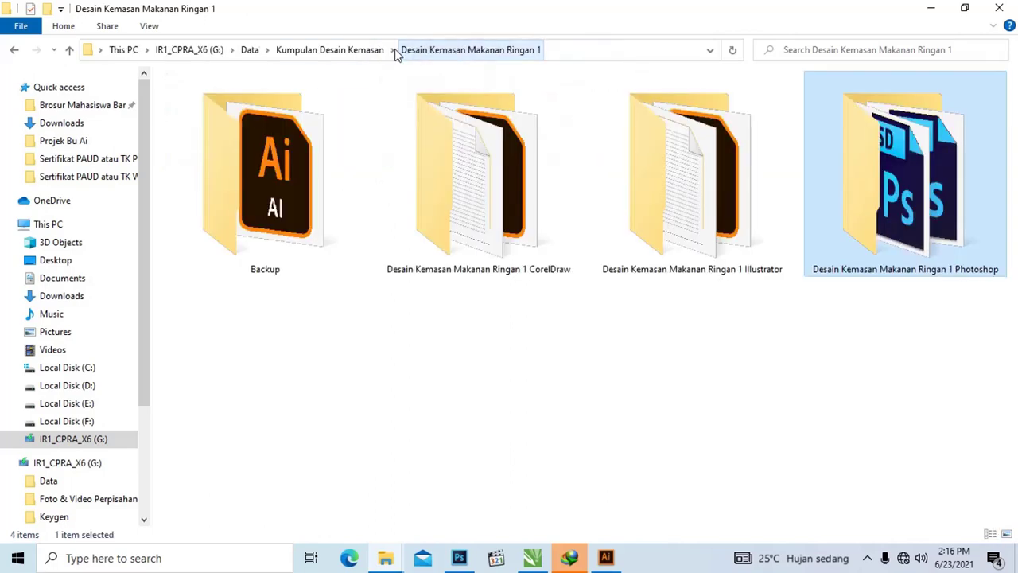
double_click(627, 119)
left_click(299, 120)
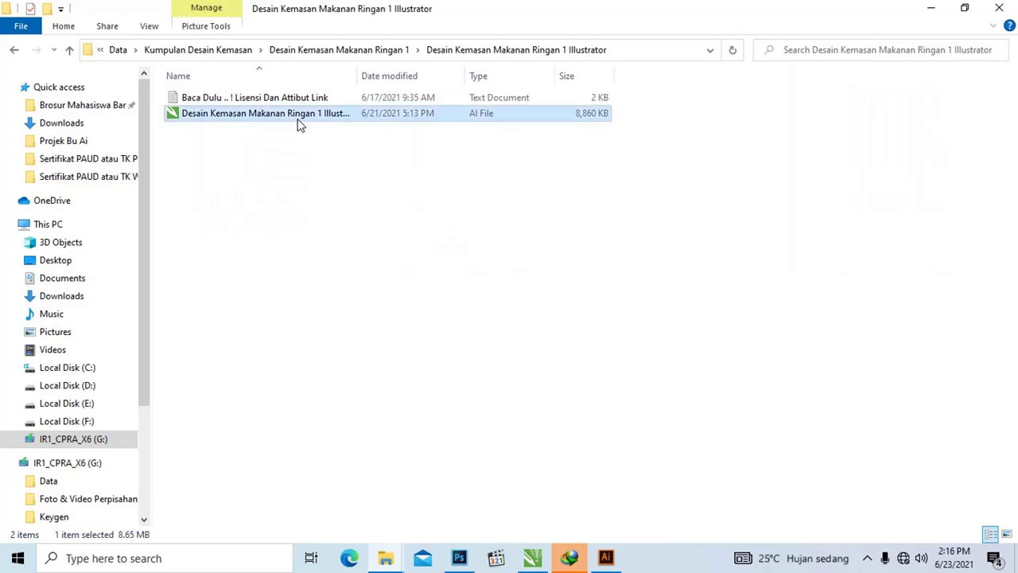
double_click(357, 75)
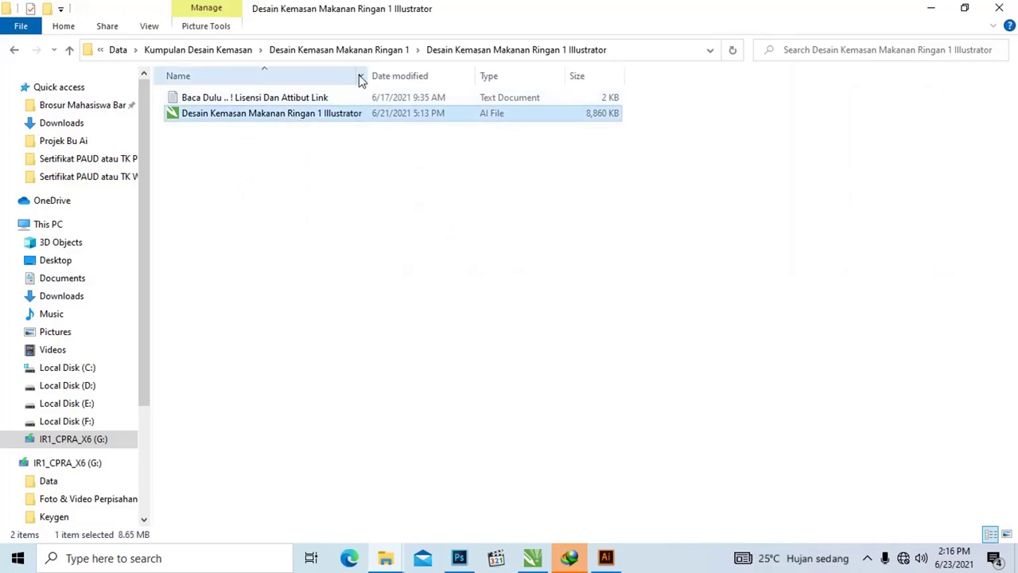
right_click(336, 120)
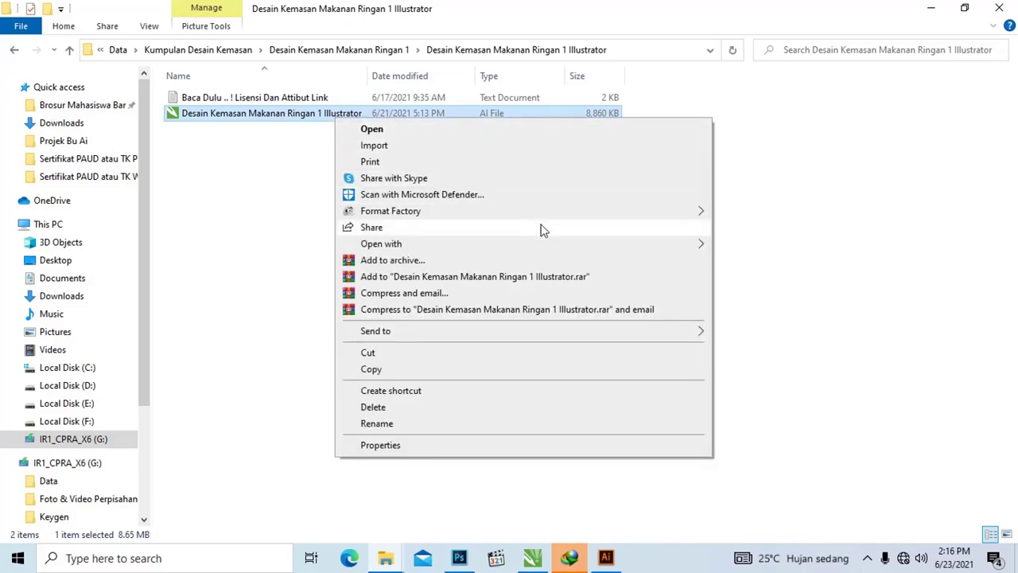
mouse_move(381, 243)
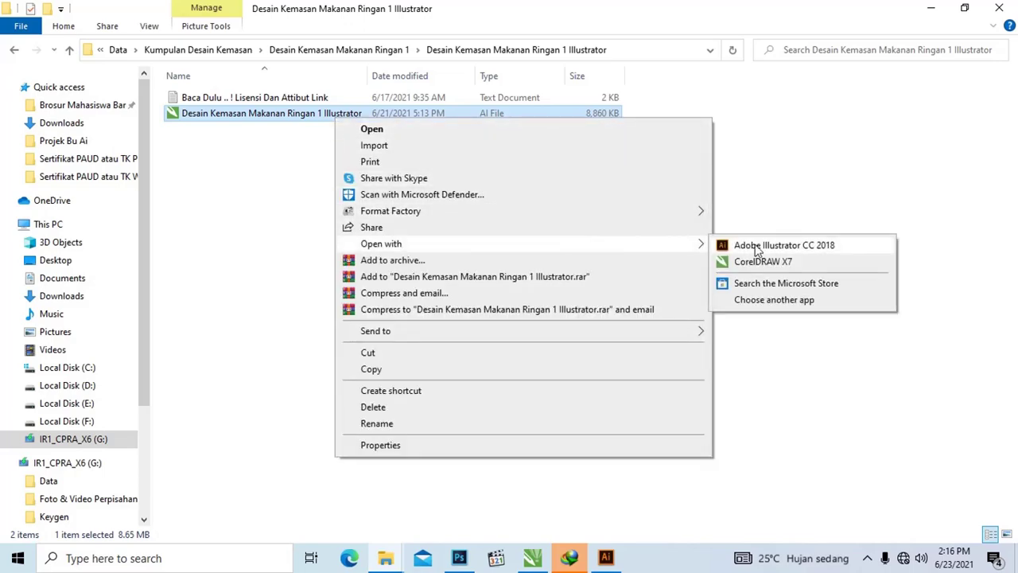
Open the AI file in Illustrator CC 2018 and zoom in on the first front and back panels
left_click(757, 246)
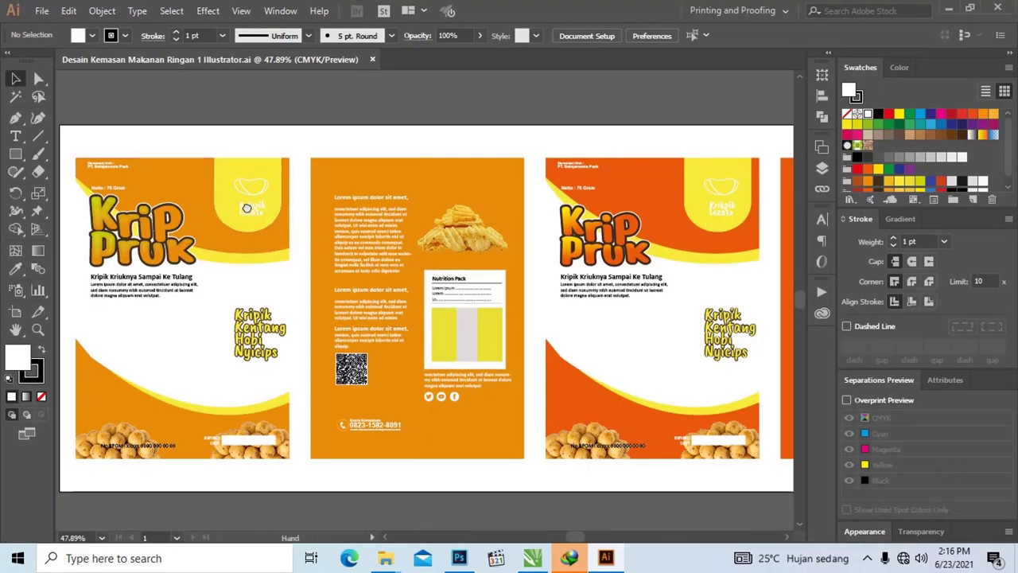
left_click_drag(269, 214, 334, 196)
key("ctrl+minus")
key("ctrl+minus")
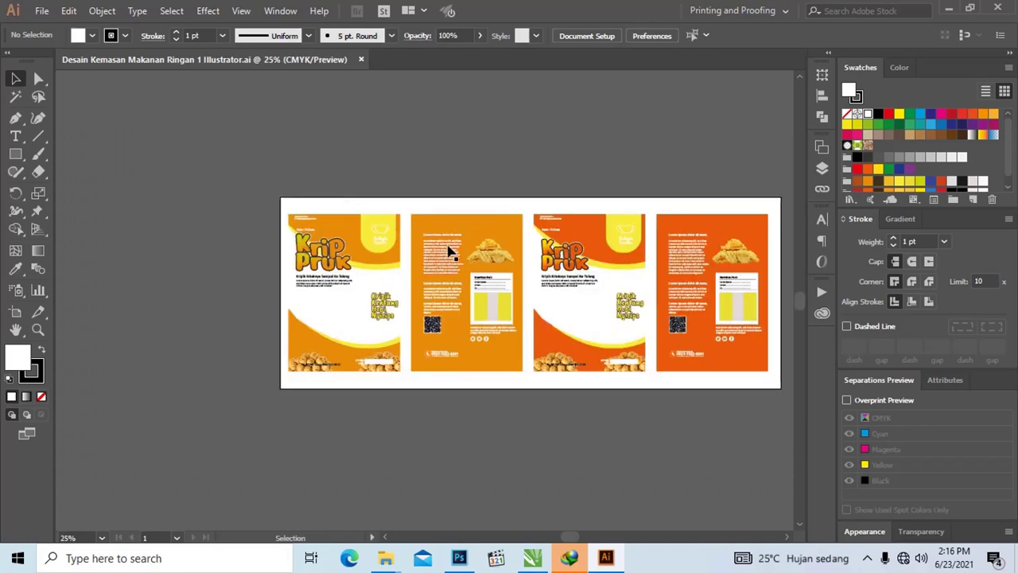
mouse_move(450, 252)
left_mouse_down()
mouse_move(375, 227)
mouse_move(562, 192)
mouse_move(509, 184)
mouse_move(523, 188)
left_mouse_up()
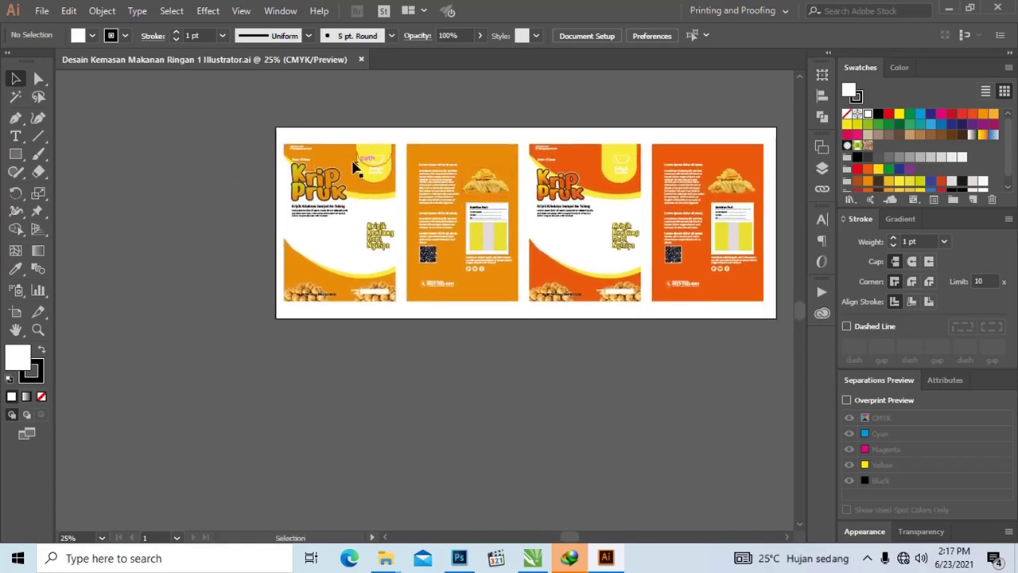
key("z")
mouse_move(254, 132)
left_mouse_down()
mouse_move(570, 330)
mouse_move(756, 302)
left_mouse_up()
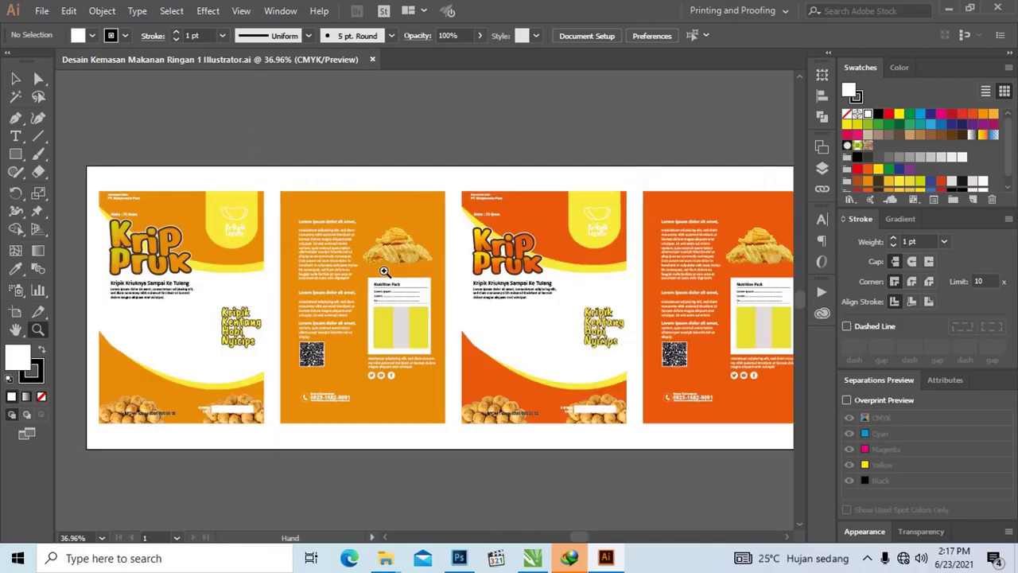
mouse_move(72, 206)
left_mouse_down()
mouse_move(200, 161)
mouse_move(472, 303)
mouse_move(550, 388)
mouse_move(488, 373)
left_mouse_up()
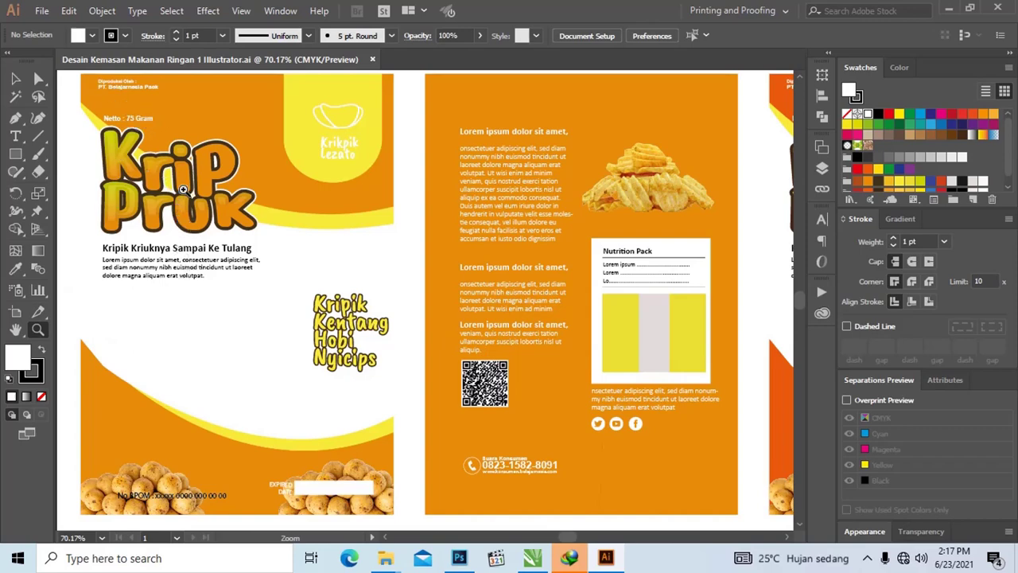
scroll(330, 286, "down", 1)
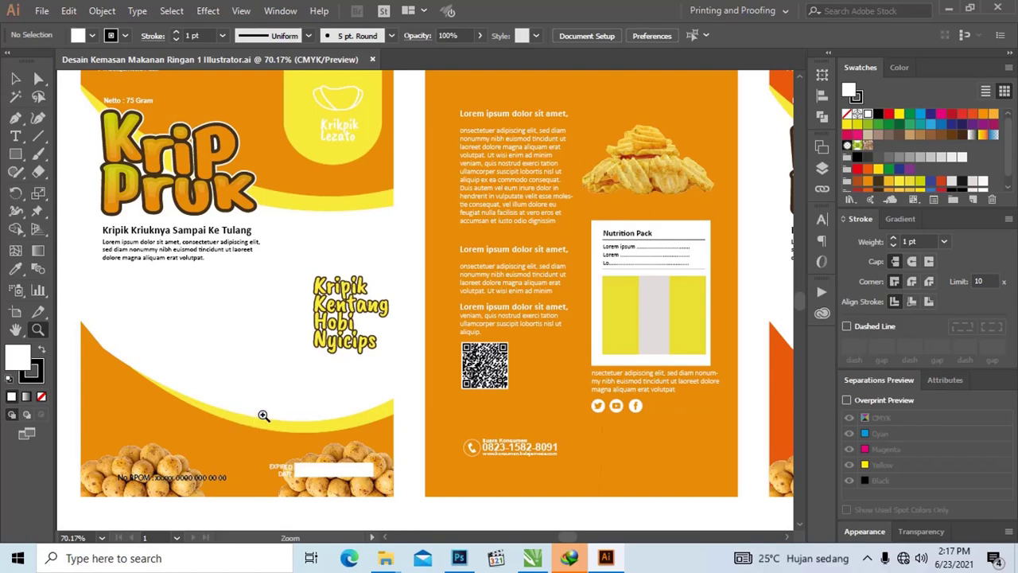
scroll(483, 406, "up", 2)
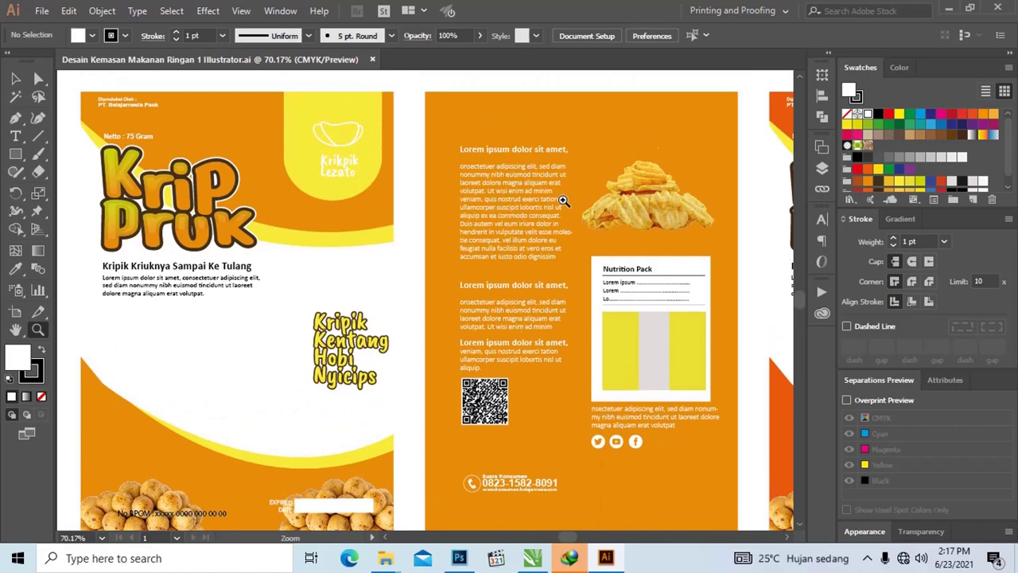
scroll(565, 200, "down", 1)
scroll(634, 295, "down", 1)
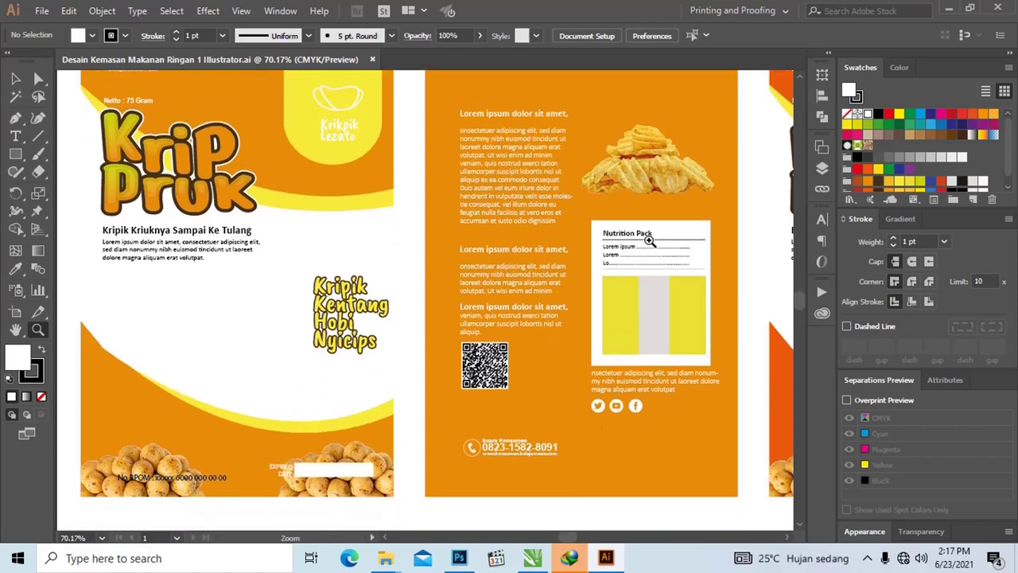
scroll(641, 279, "down", 1)
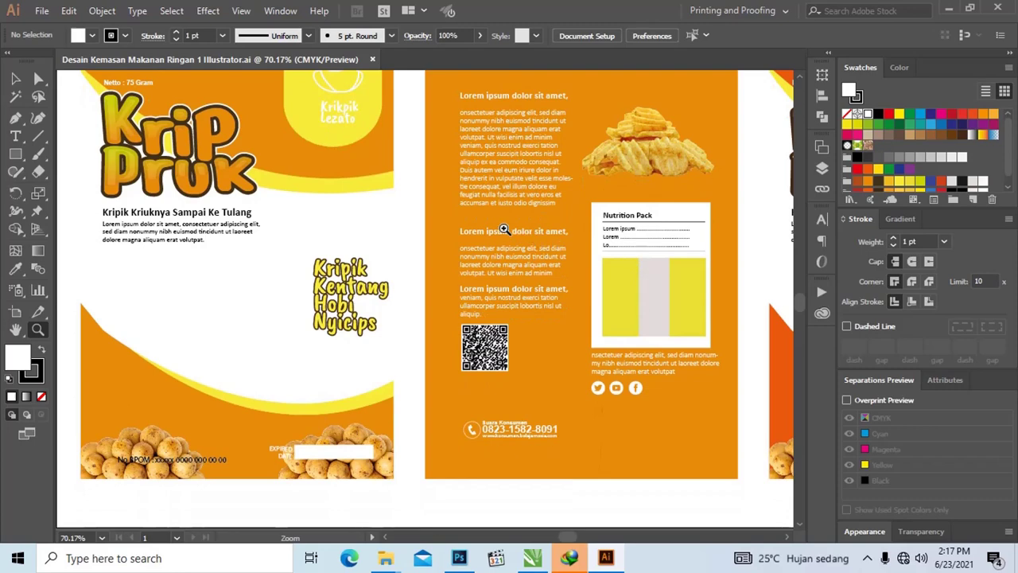
scroll(516, 229, "down", 1)
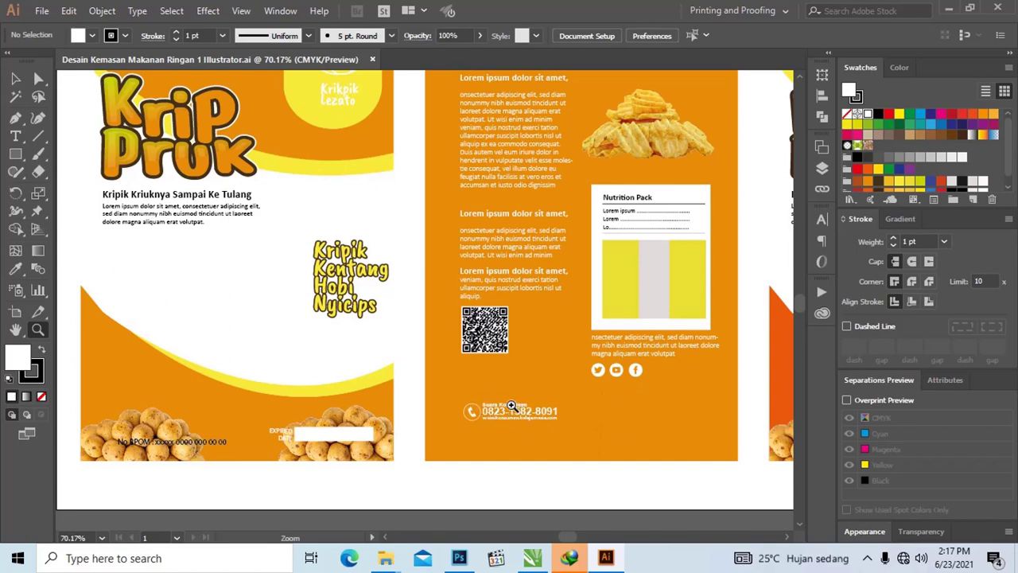
left_click_drag(345, 250, 405, 271)
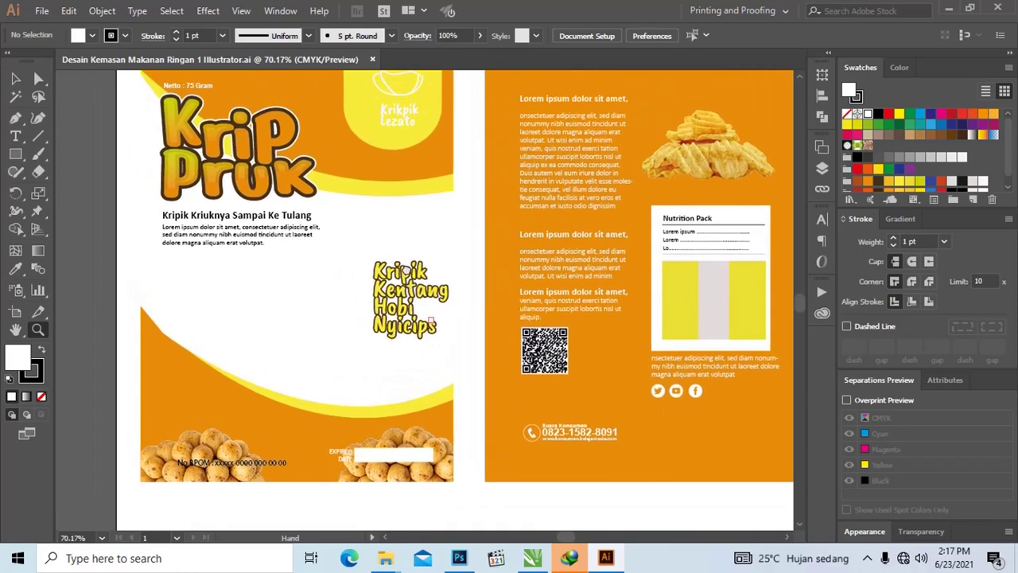
left_click_drag(674, 299, 620, 312)
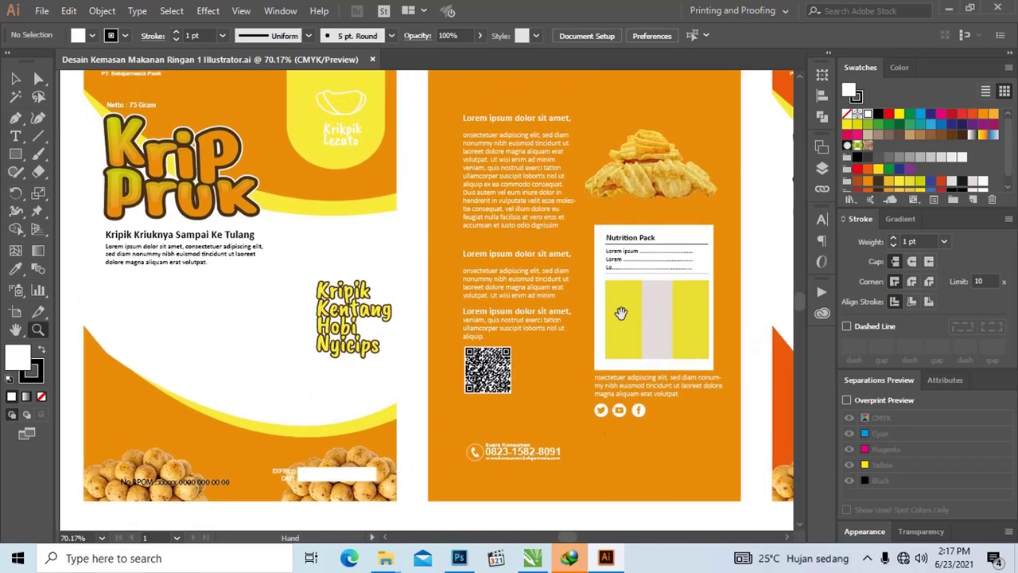
left_click_drag(453, 377, 493, 353)
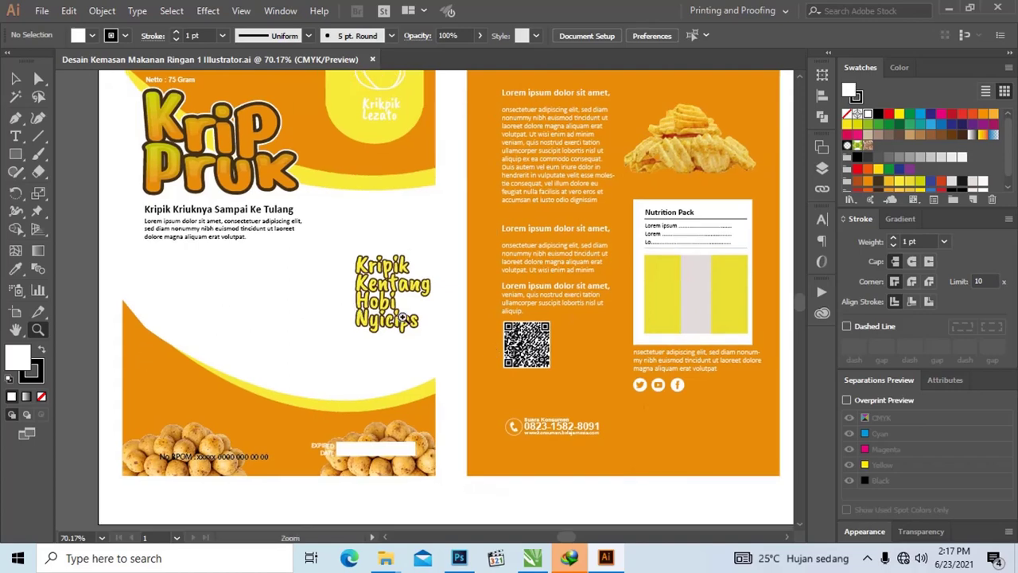
left_click_drag(415, 268, 415, 287)
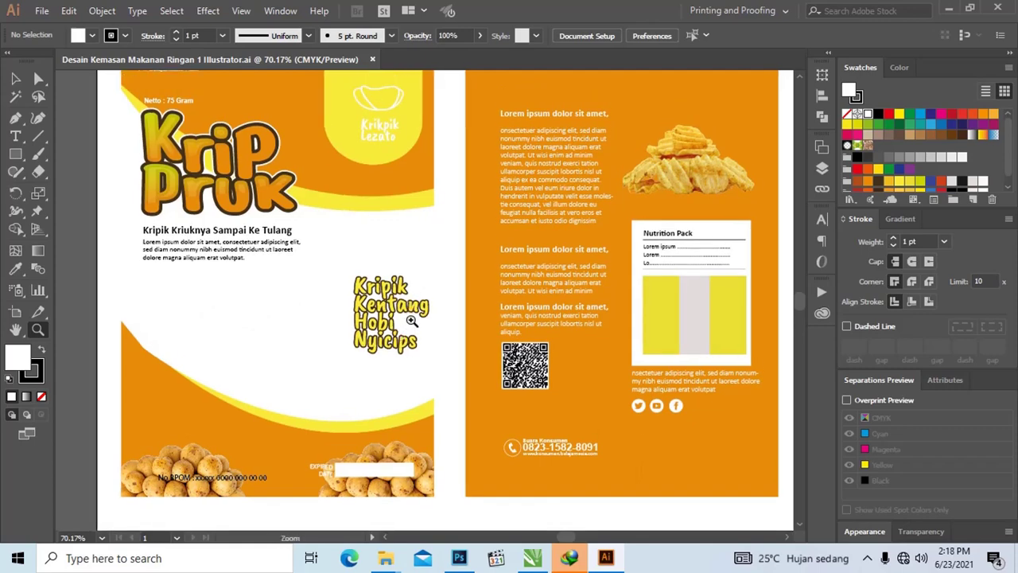
scroll(457, 255, "up", 1)
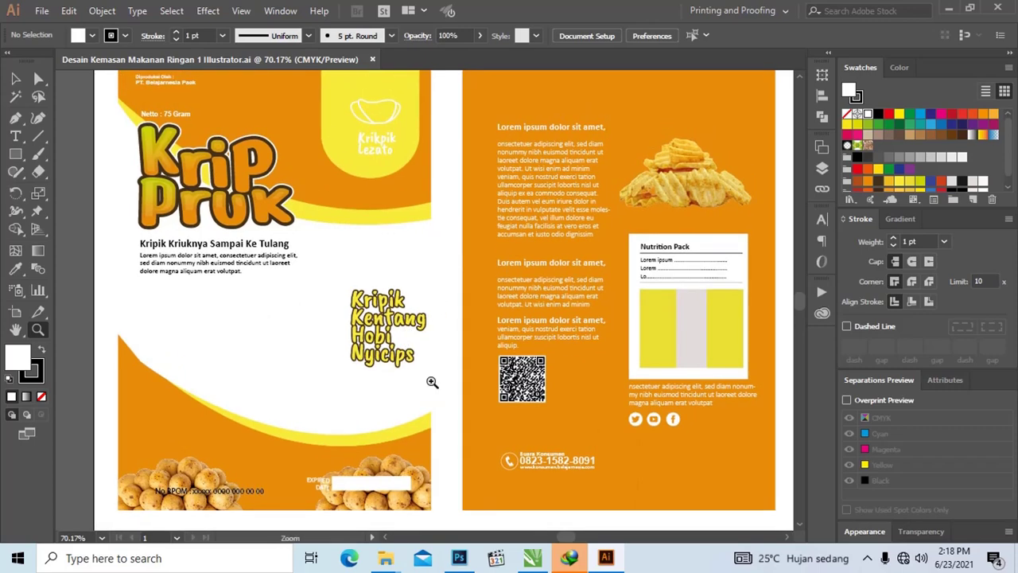
Switch to the Illustrator folder window, then preview the Bangga, halal and Kripik images in Pictures
left_click(385, 559)
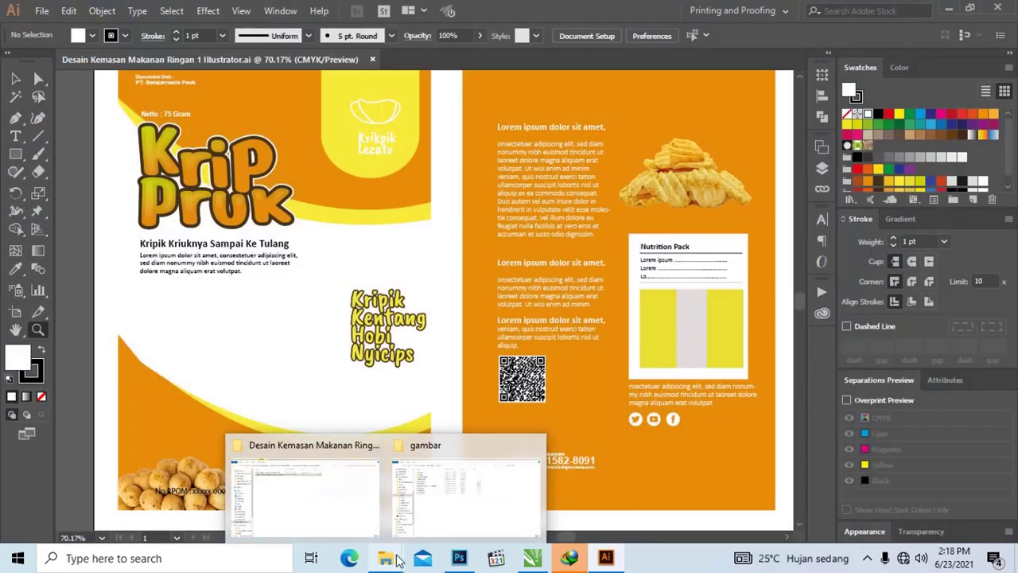
left_click(314, 485)
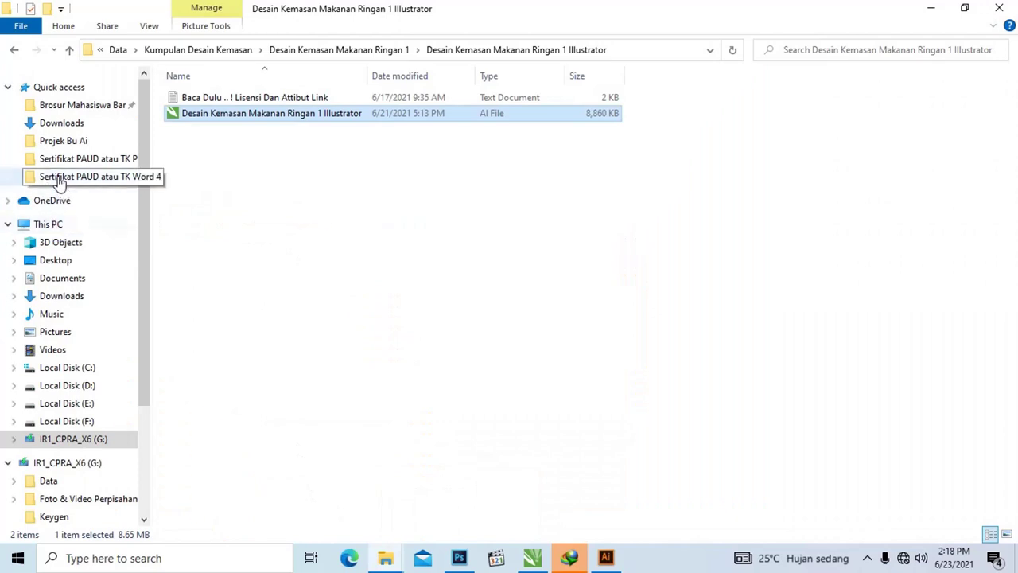
left_click(77, 331)
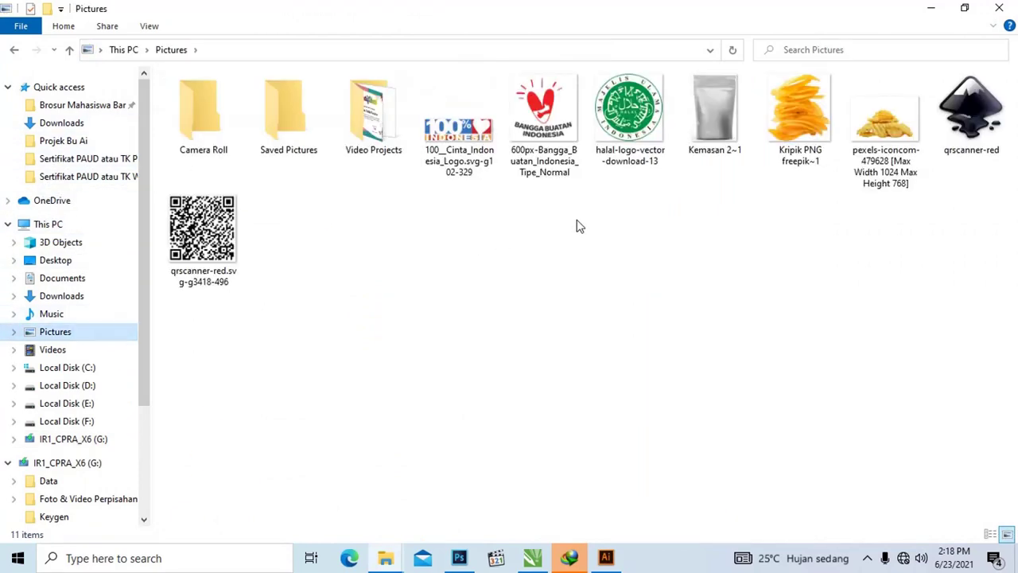
left_click(539, 124)
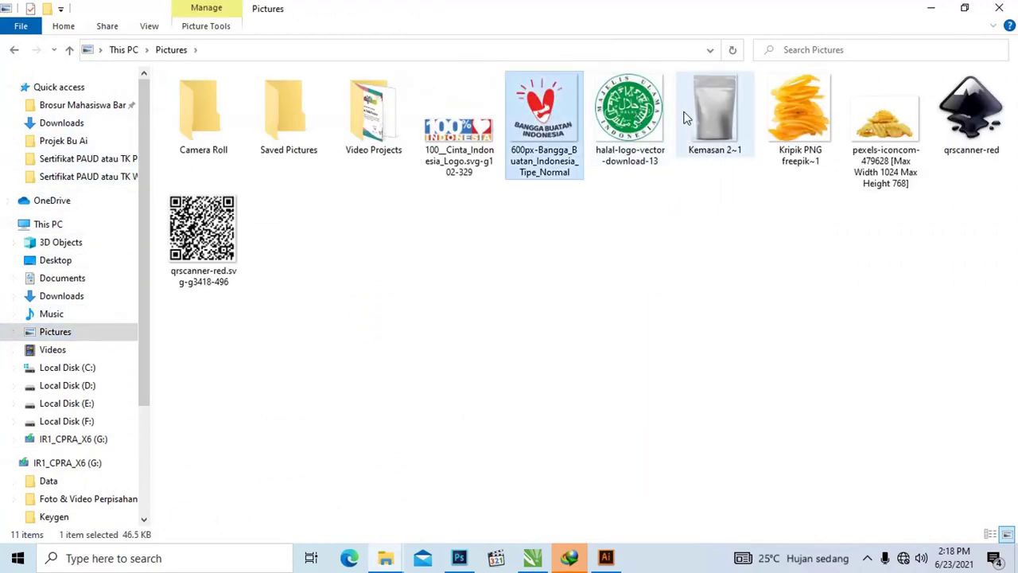
left_click(636, 99)
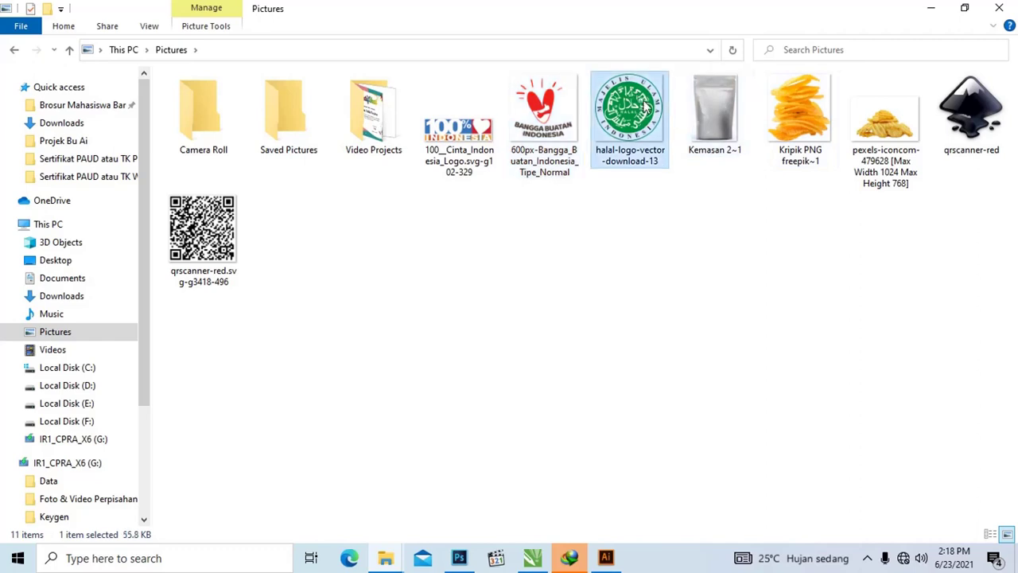
left_click(795, 111)
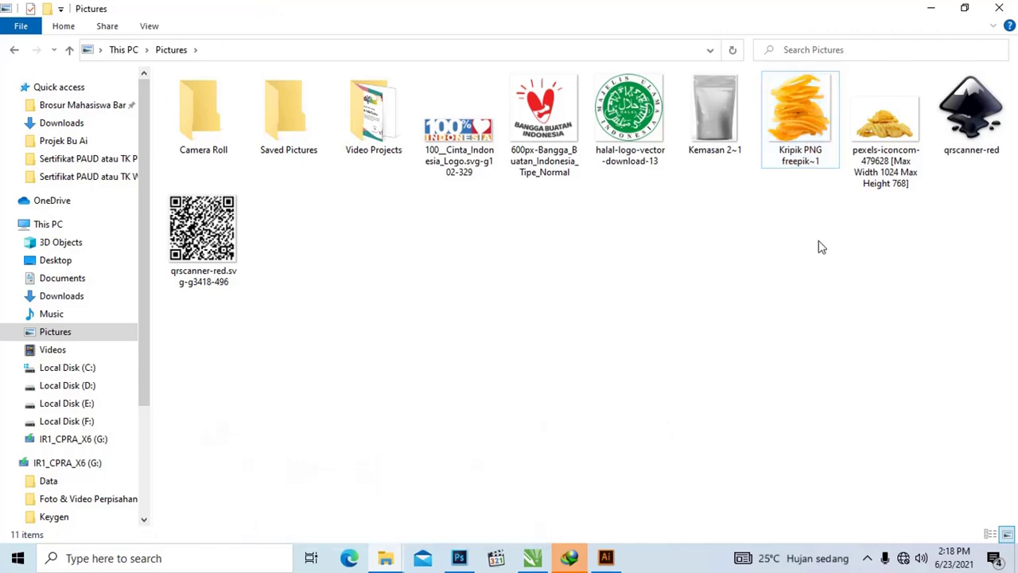
Highlight the asset download links in the Baca Dulu notes, then hide Notepad and go up one folder
double_click(326, 97)
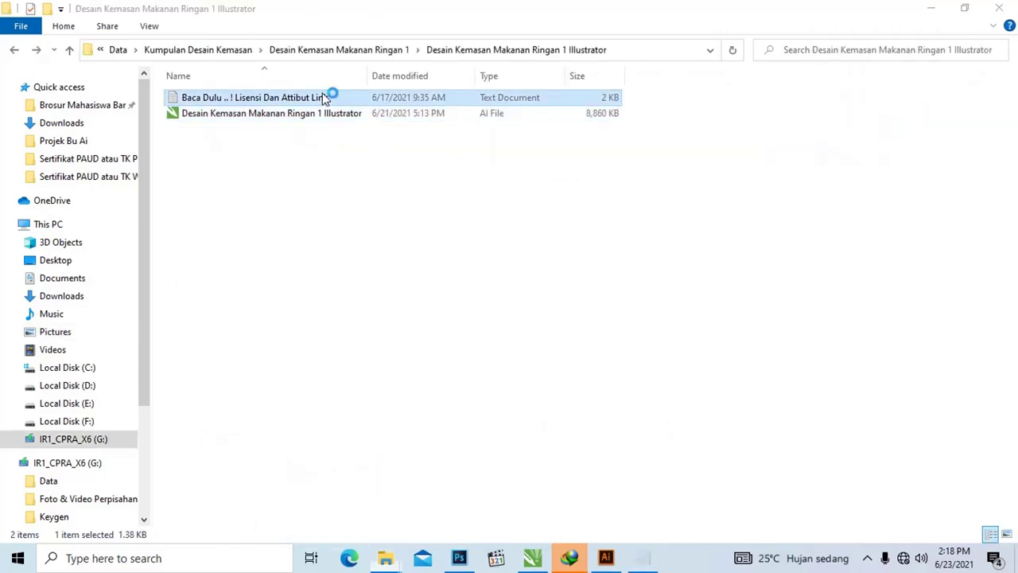
left_click_drag(358, 118, 422, 108)
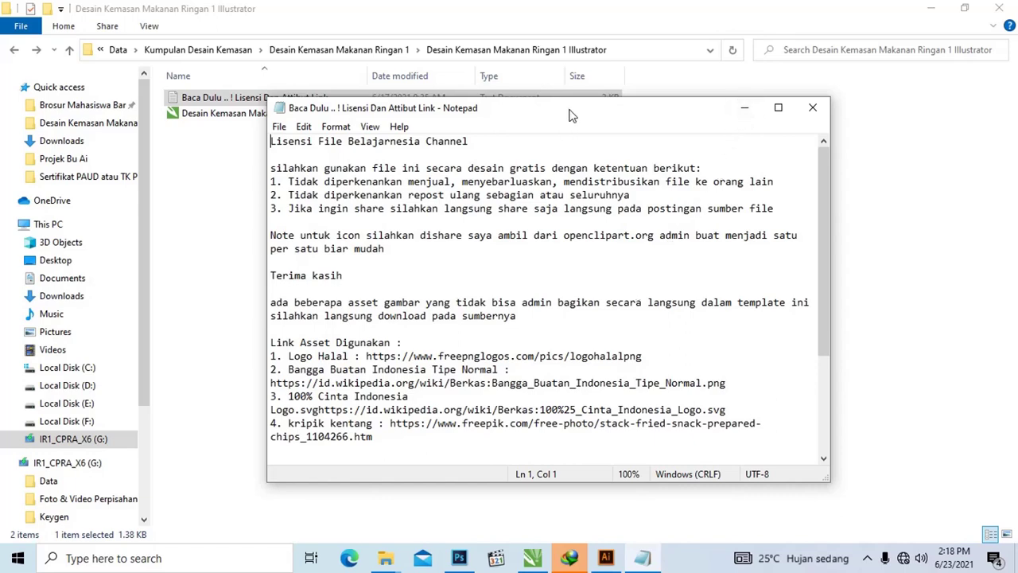
left_click_drag(568, 115, 570, 97)
left_click_drag(355, 427, 254, 354)
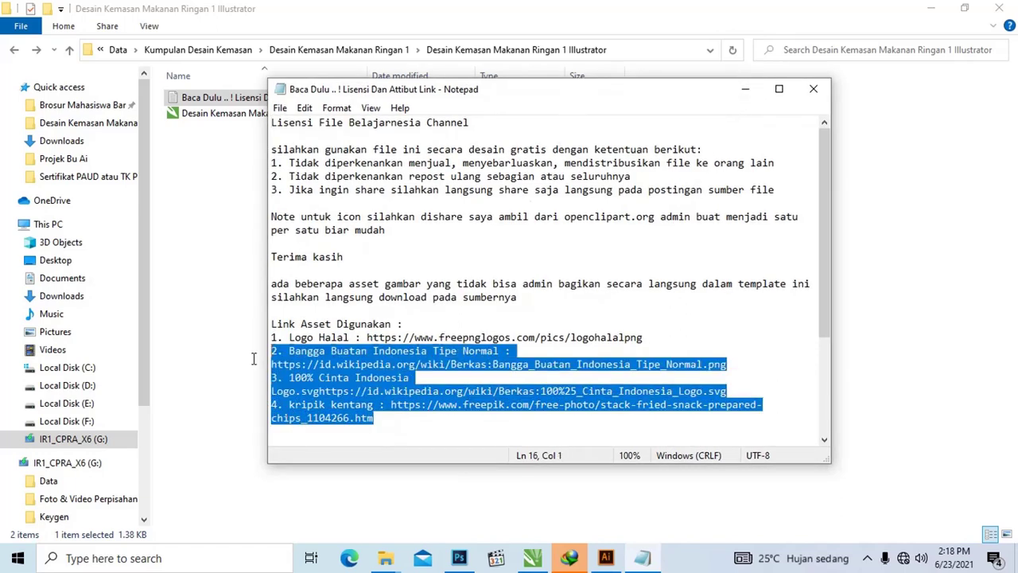
left_click(345, 337)
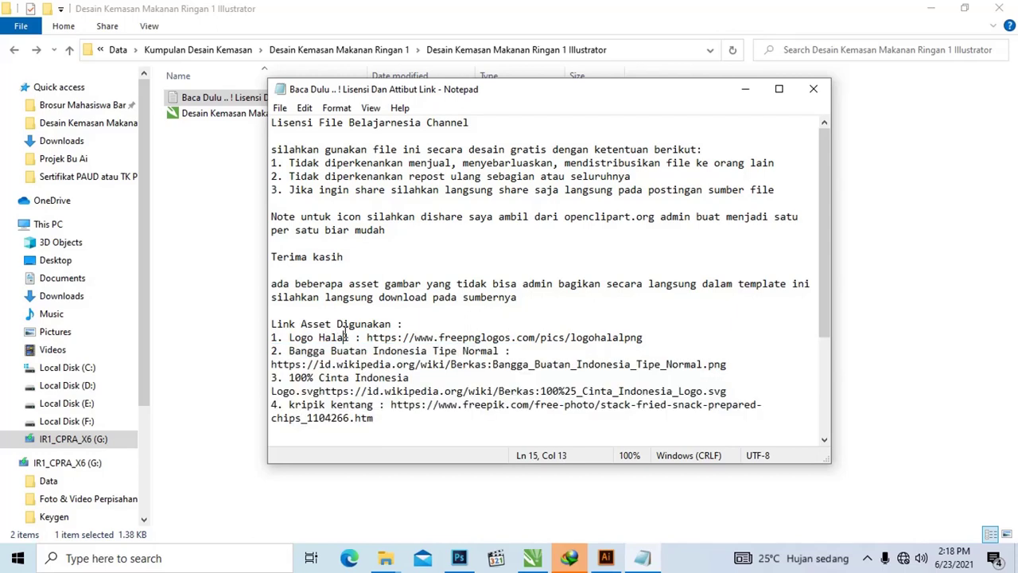
left_click_drag(381, 420, 259, 334)
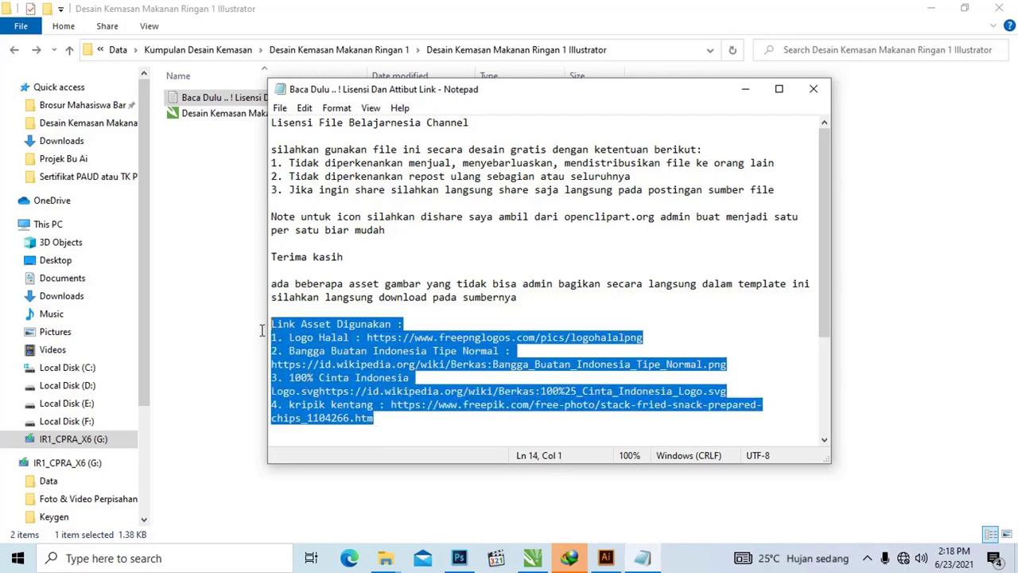
left_click(742, 85)
key("BackSpace")
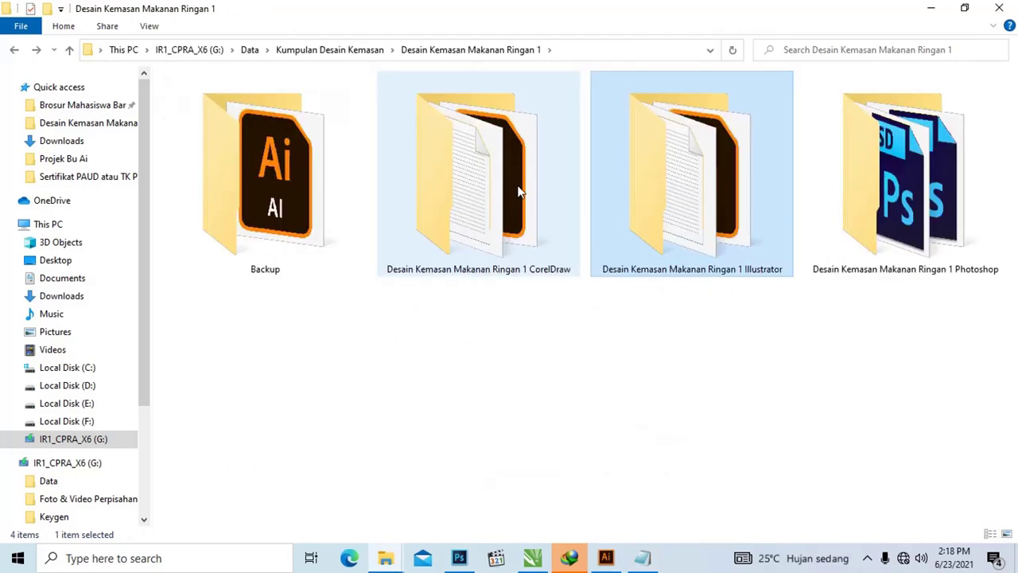
View the whole artboard zoomed out in Illustrator, then reopen the Illustrator folder in Explorer
left_click(604, 559)
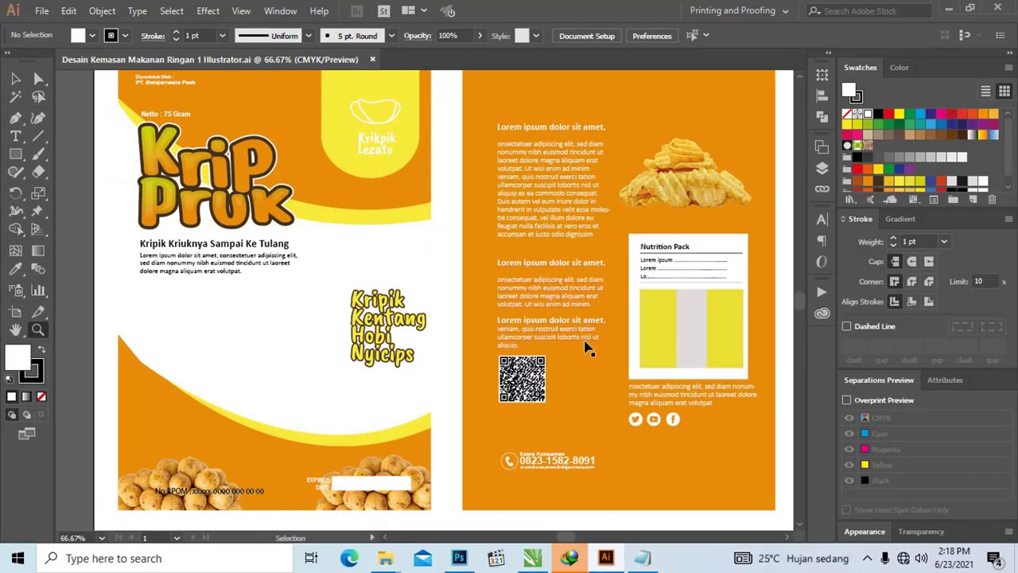
key("ctrl+minus")
key("ctrl+minus")
left_click_drag(391, 262, 482, 222)
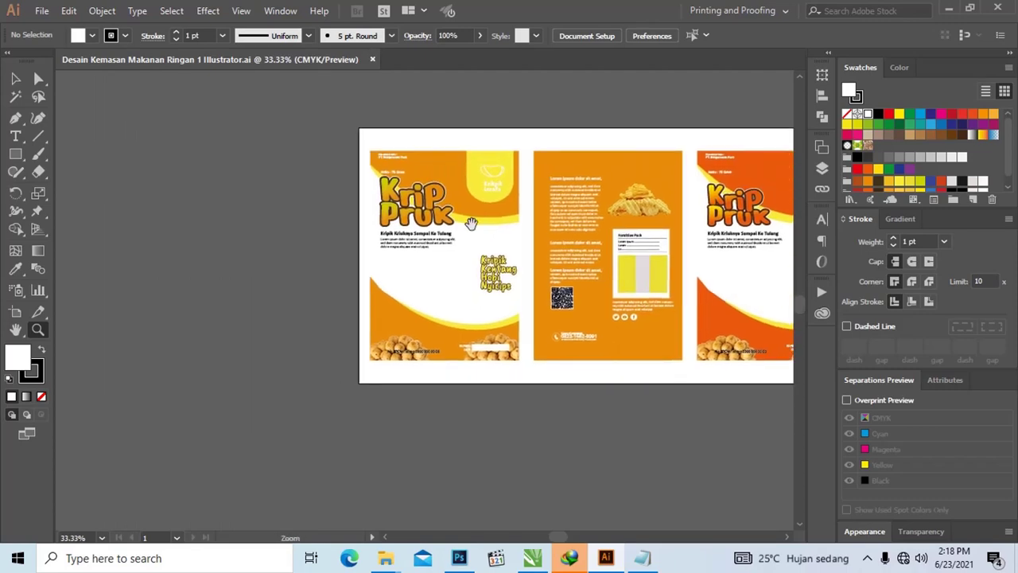
mouse_move(385, 558)
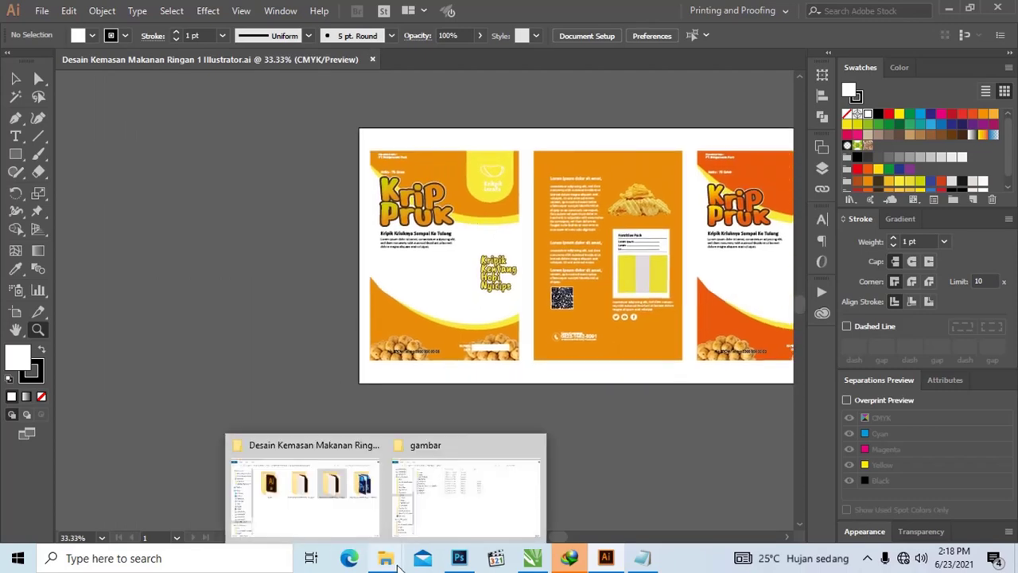
left_click(315, 528)
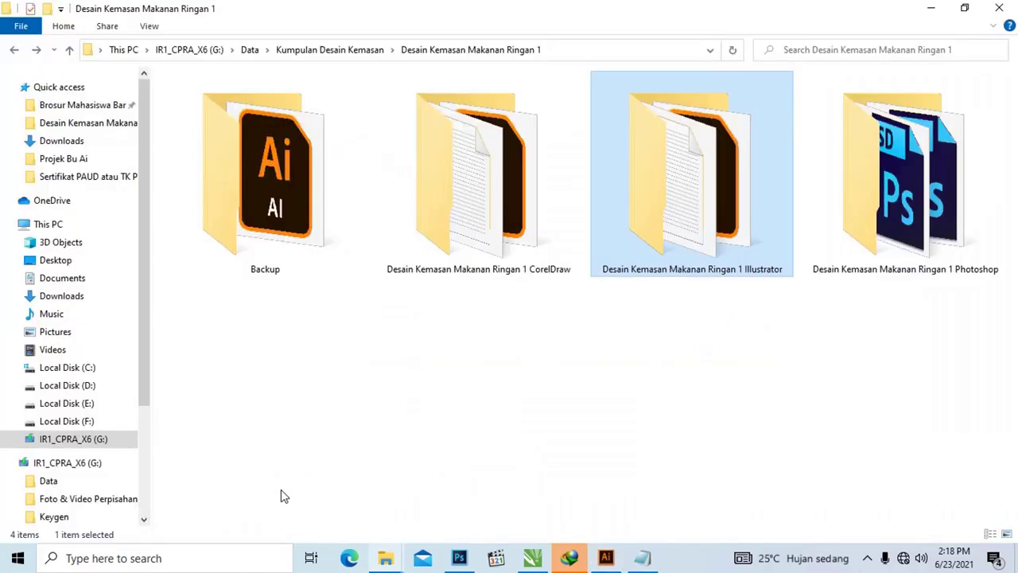
key("Return")
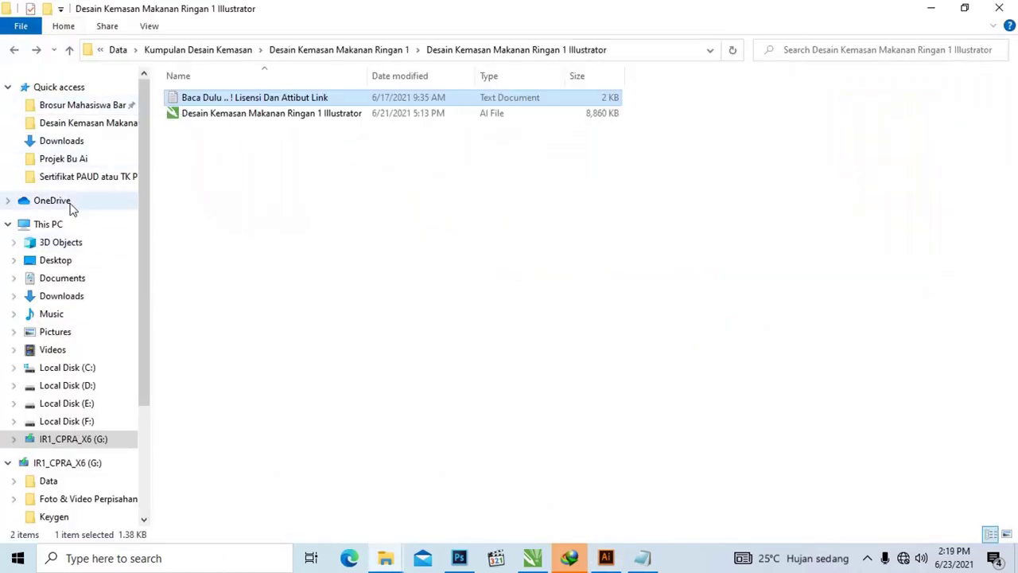
Select the seven logo, photo, pouch and QR images in Pictures, excluding the Inkscape file, and drag them toward Illustrator
left_click(77, 334)
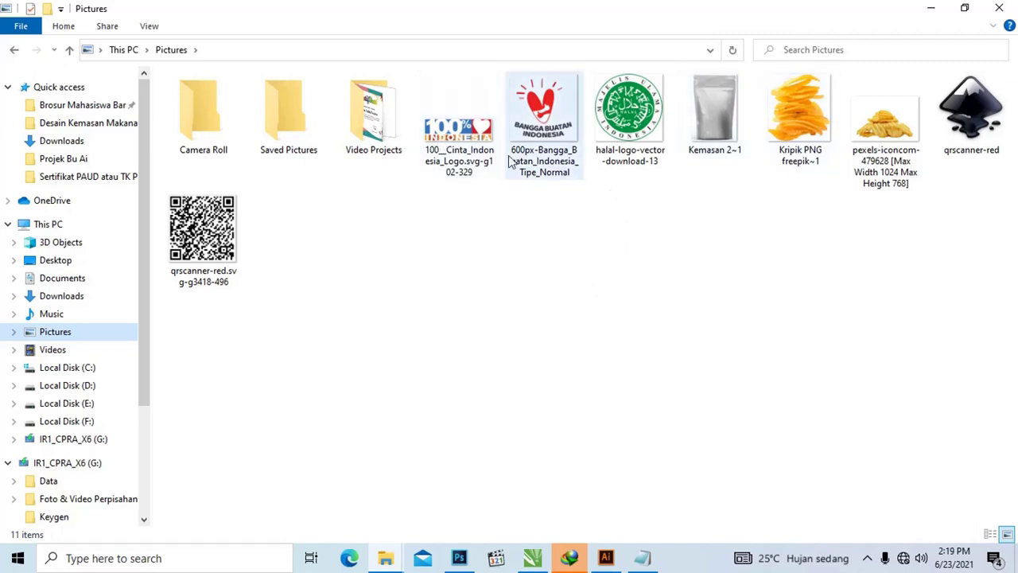
left_click(470, 136)
key("ctrl+a")
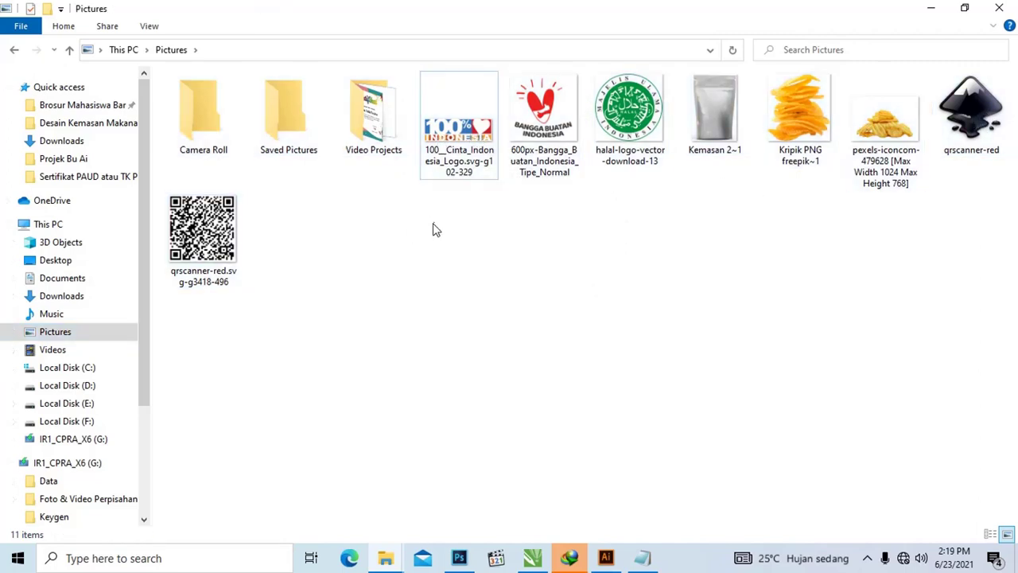
left_click_drag(434, 228, 915, 87)
left_click(986, 123, "ctrl")
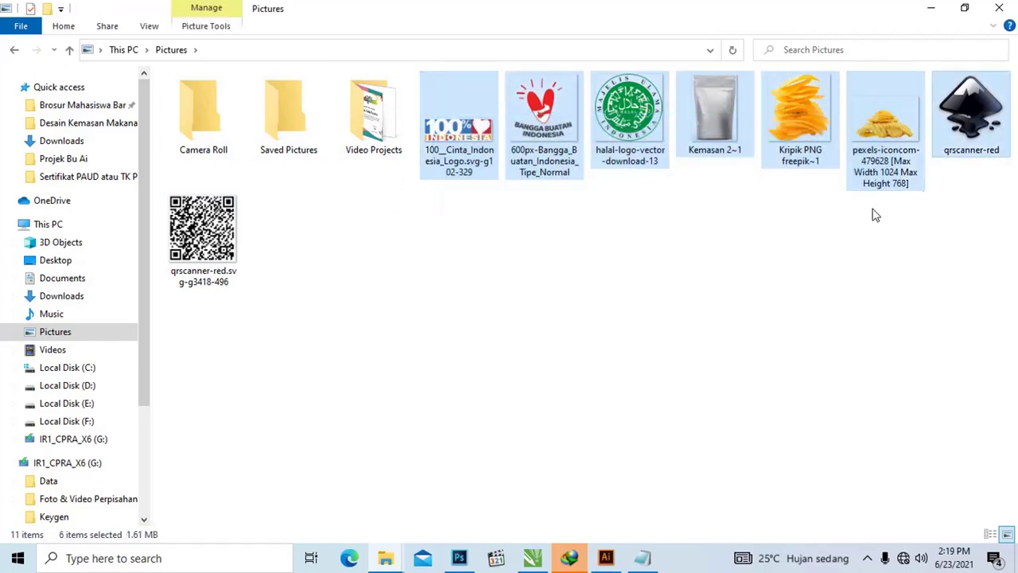
left_click(979, 131, "ctrl")
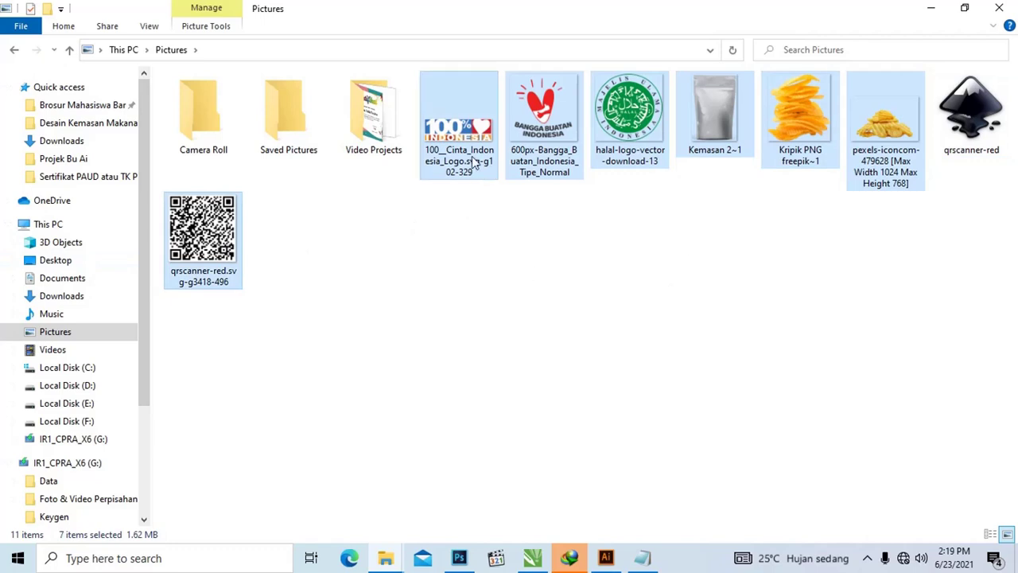
mouse_move(465, 135)
left_mouse_down()
mouse_move(547, 276)
mouse_move(612, 562)
left_mouse_up()
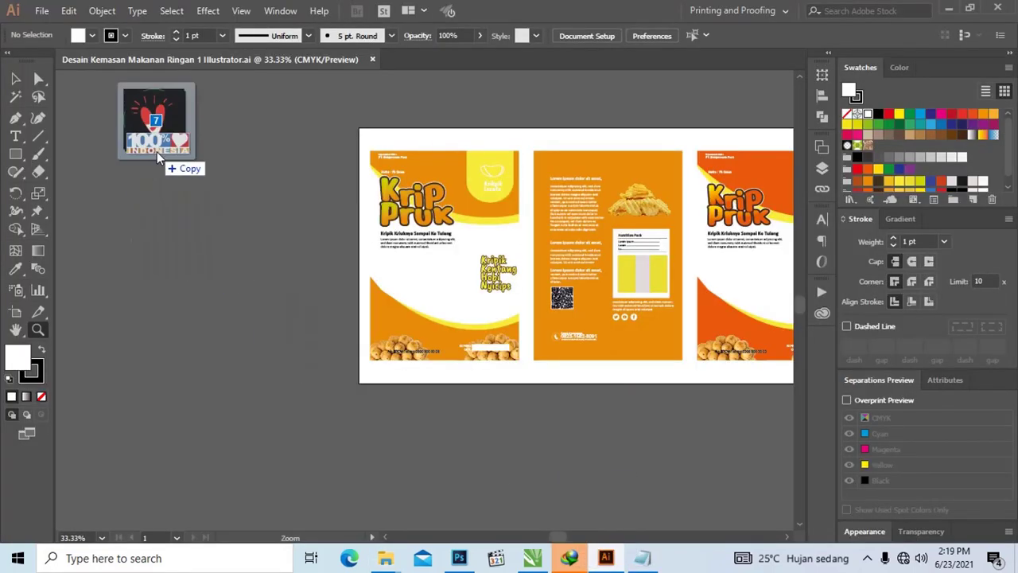
Drop the seven images onto the canvas and delete the pexels chips photo
left_click_drag(612, 561, 157, 151)
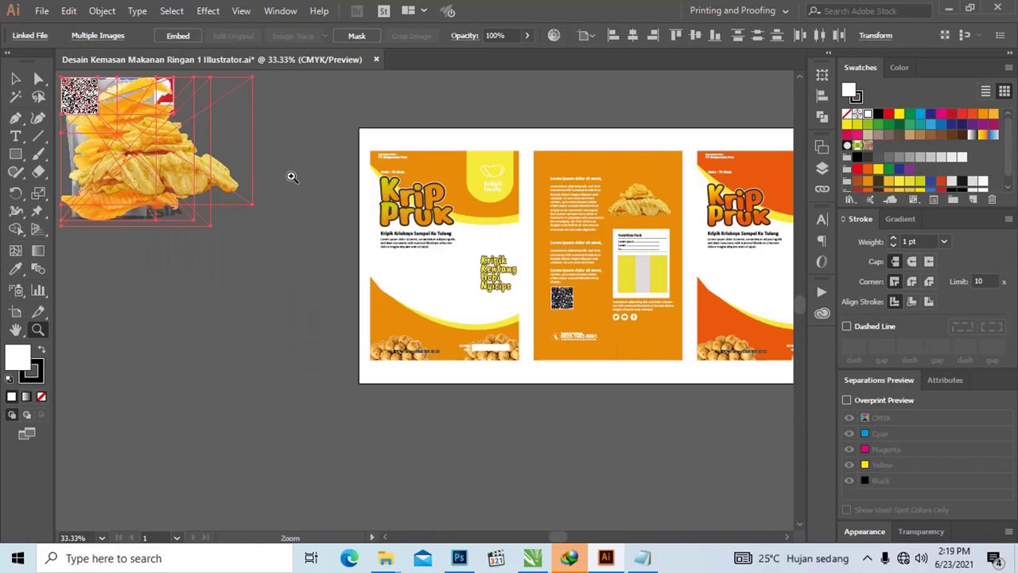
scroll(291, 174, "up", 1)
scroll(295, 171, "right", 1)
scroll(302, 169, "right", 1)
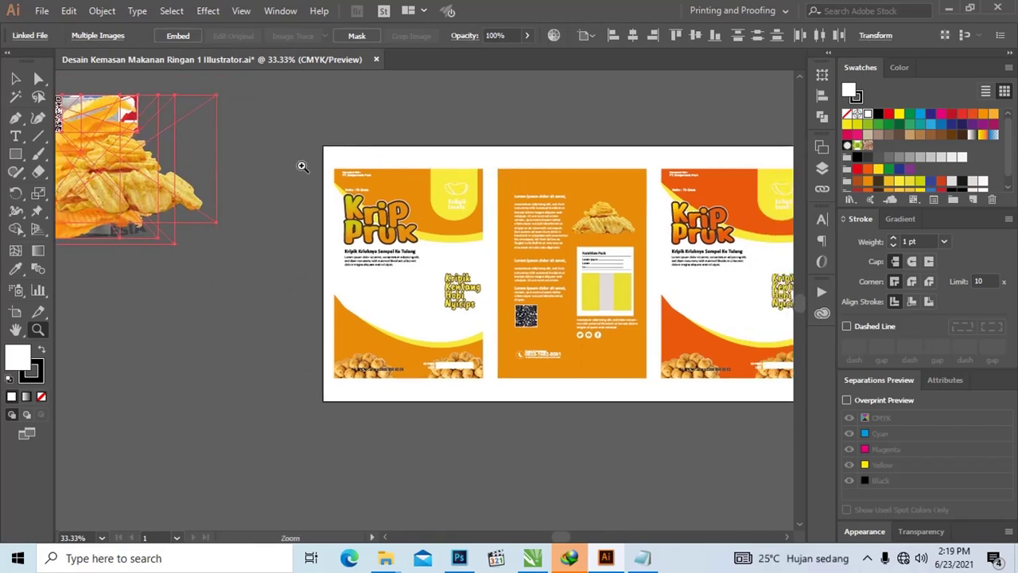
left_click(226, 214)
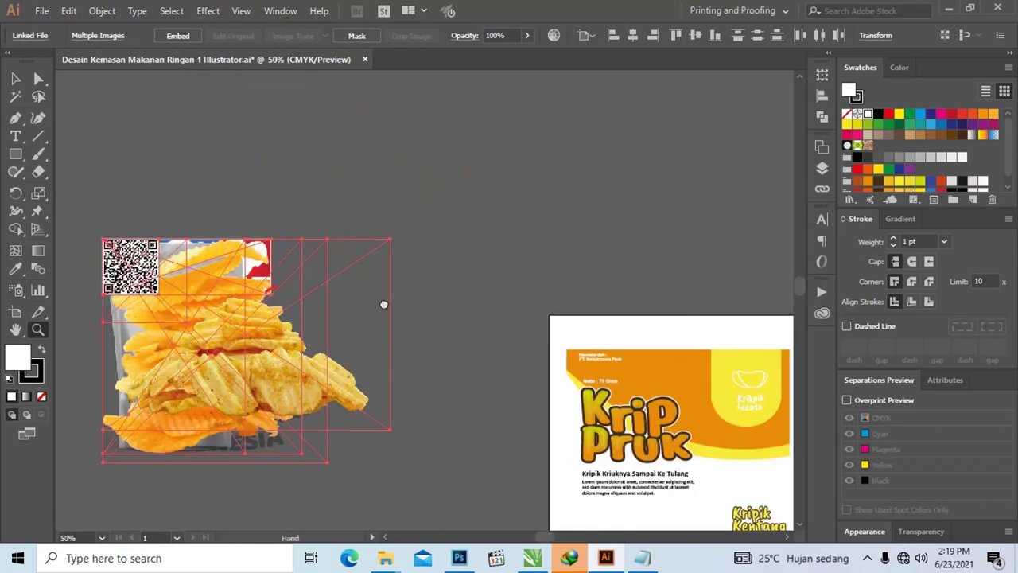
left_click_drag(383, 304, 399, 215)
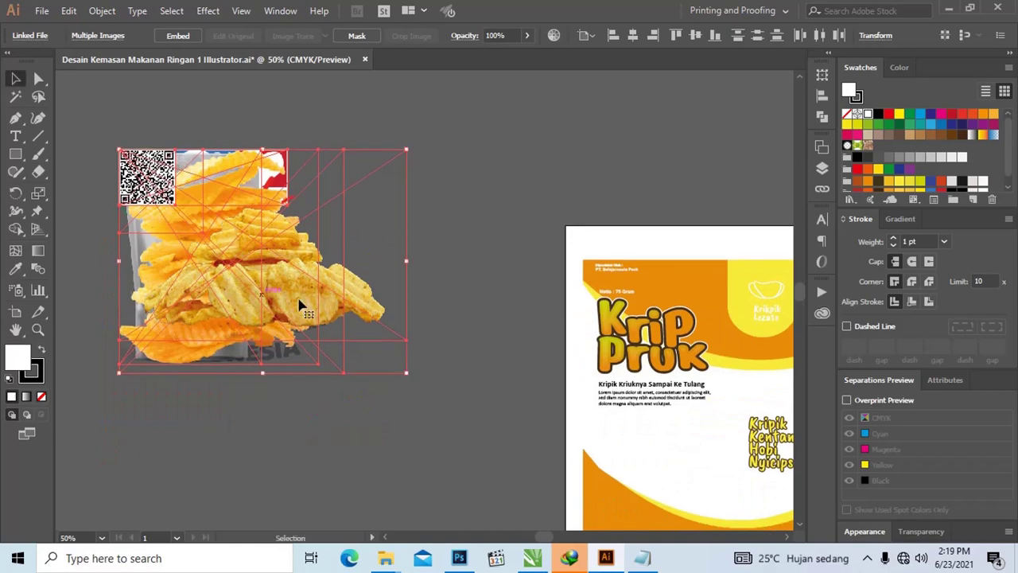
left_click(362, 428)
scroll(423, 257, "down", 3)
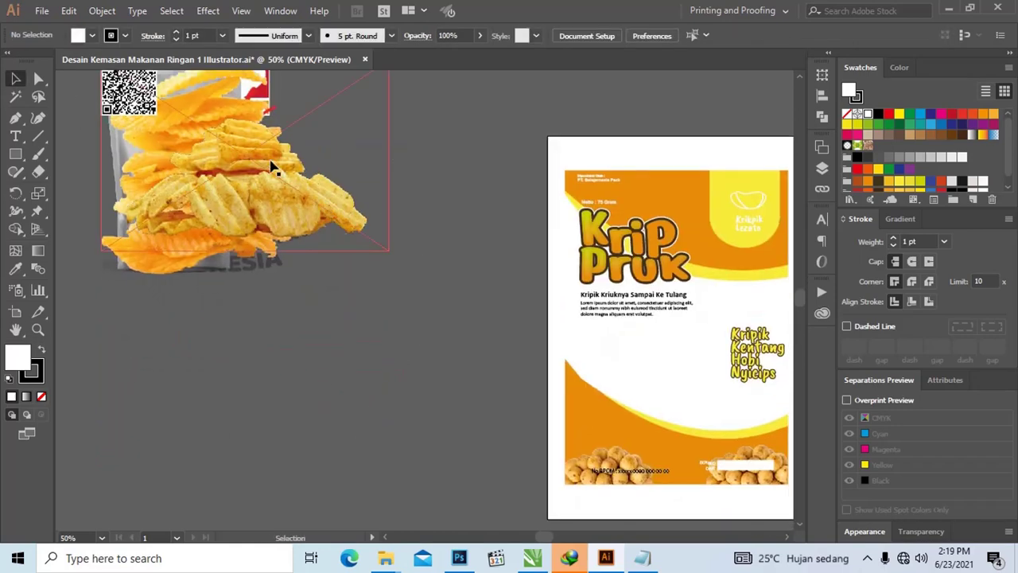
left_click_drag(271, 161, 317, 359)
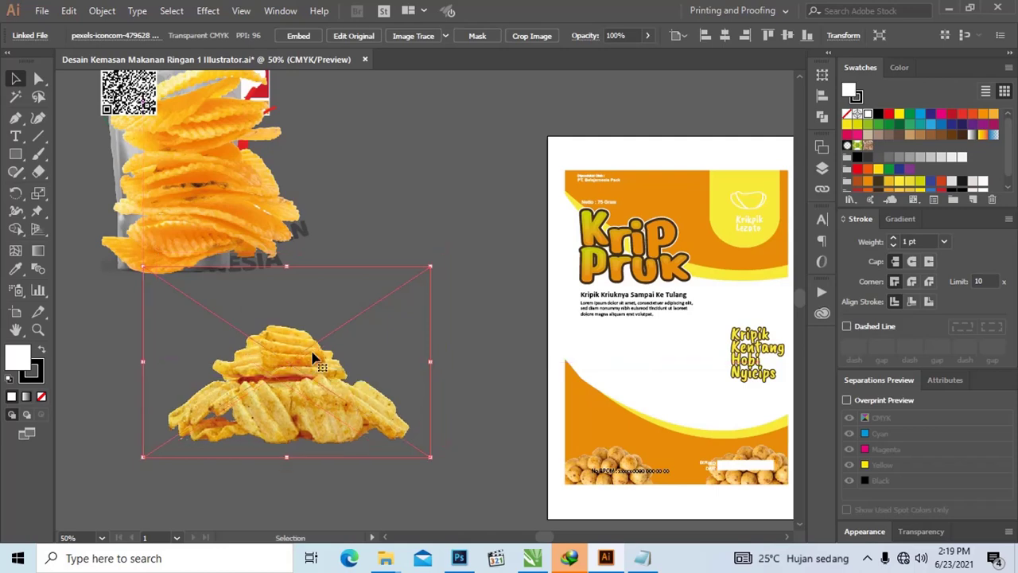
key("Delete")
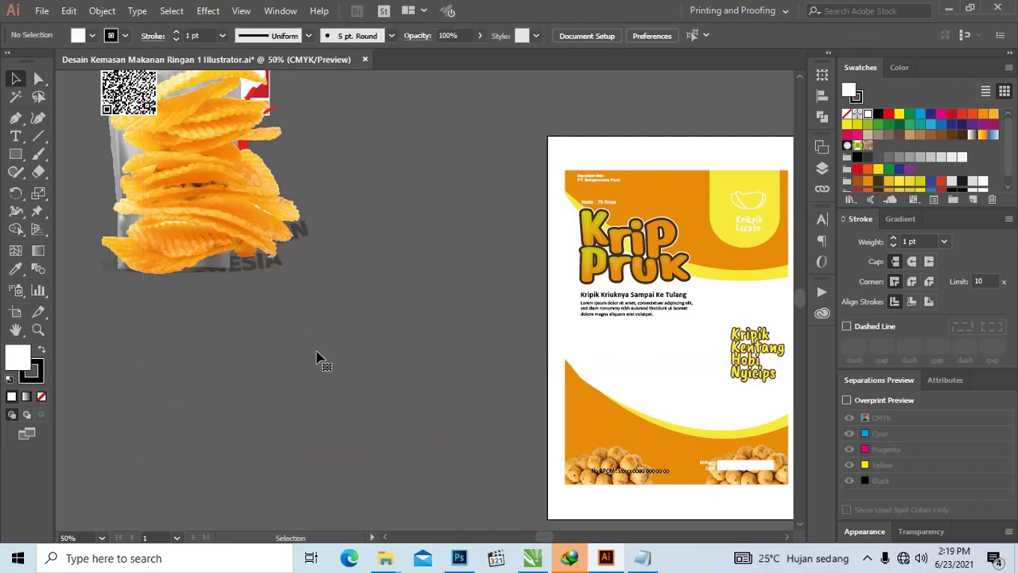
Move the Kripik chips photo onto the front panel and scale it down
mouse_move(254, 203)
left_mouse_down()
mouse_move(641, 398)
mouse_move(503, 316)
left_mouse_up()
left_click_drag(628, 439, 554, 359)
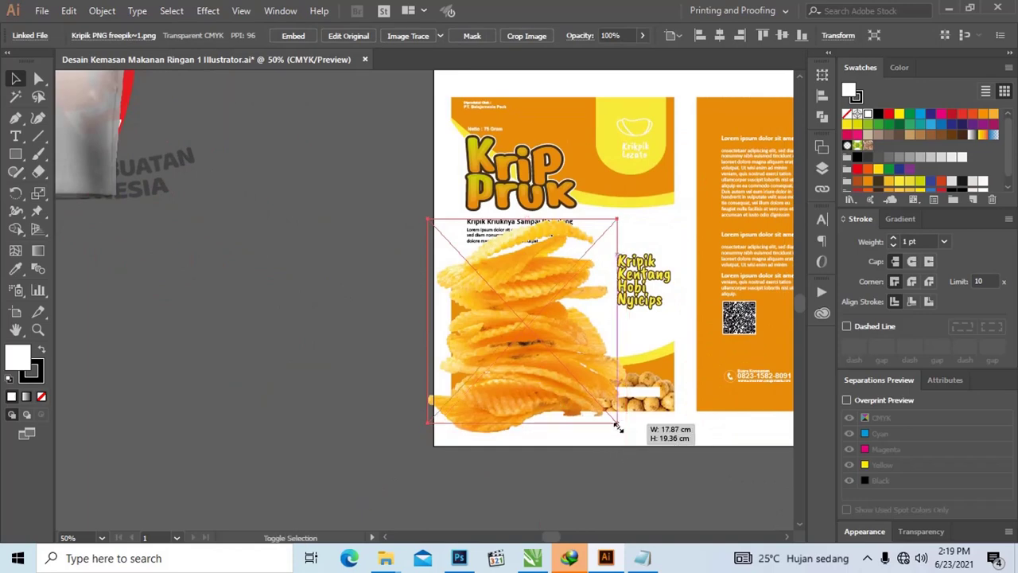
mouse_move(494, 297)
left_mouse_down()
mouse_move(528, 318)
mouse_move(531, 332)
left_mouse_up()
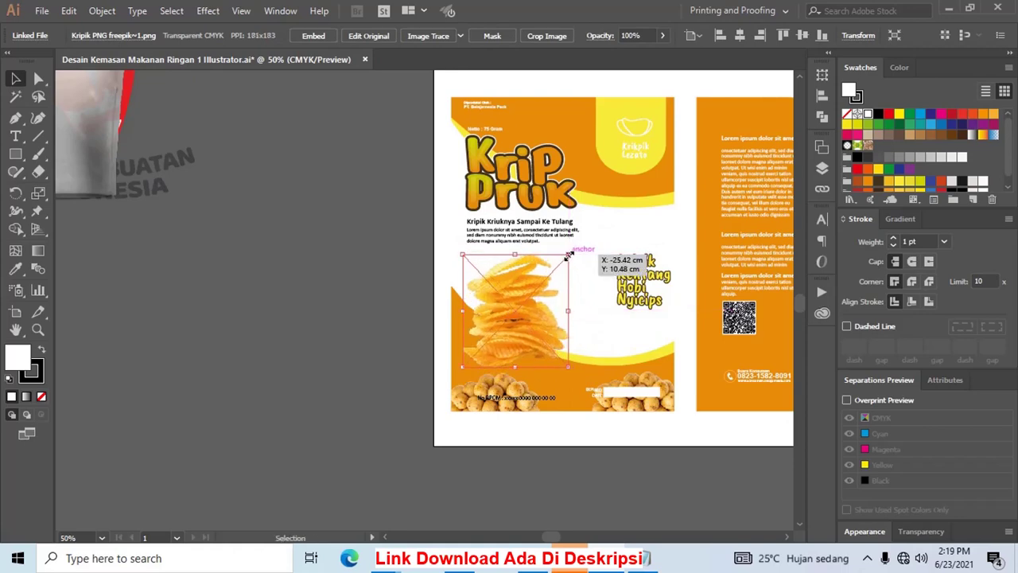
left_click_drag(571, 255, 567, 254)
left_click(391, 243)
Move the white pouch image lower and pull out and shrink the Bangga Buatan Indonesia logo
key("ctrl+minus")
key("ctrl+minus")
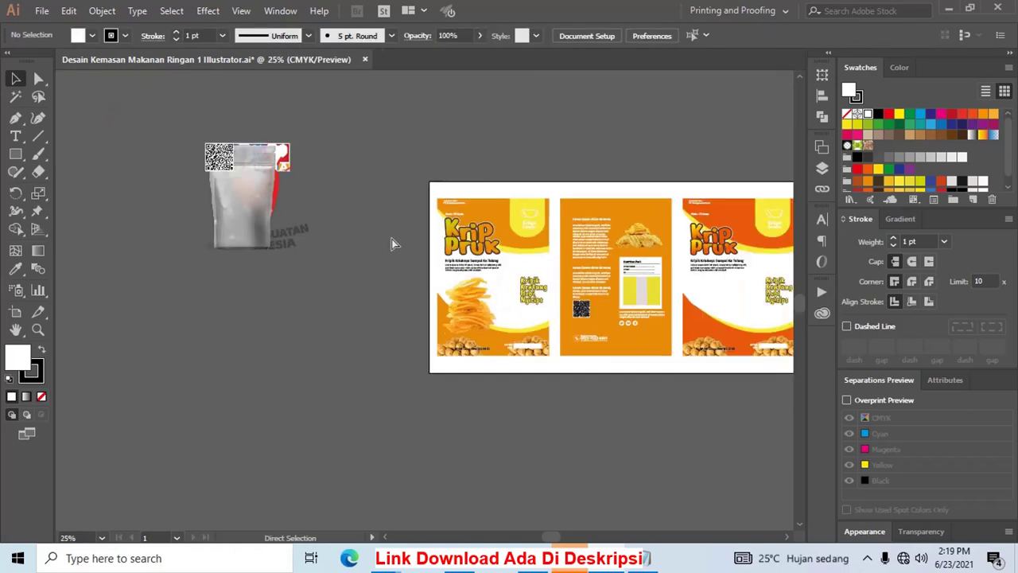
left_click_drag(391, 239, 370, 239)
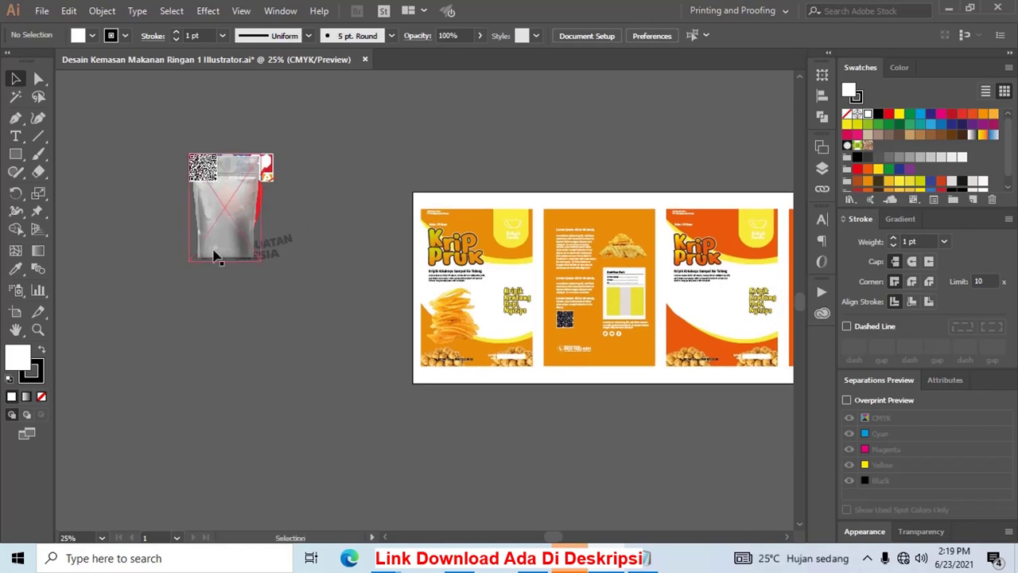
left_click_drag(215, 249, 213, 342)
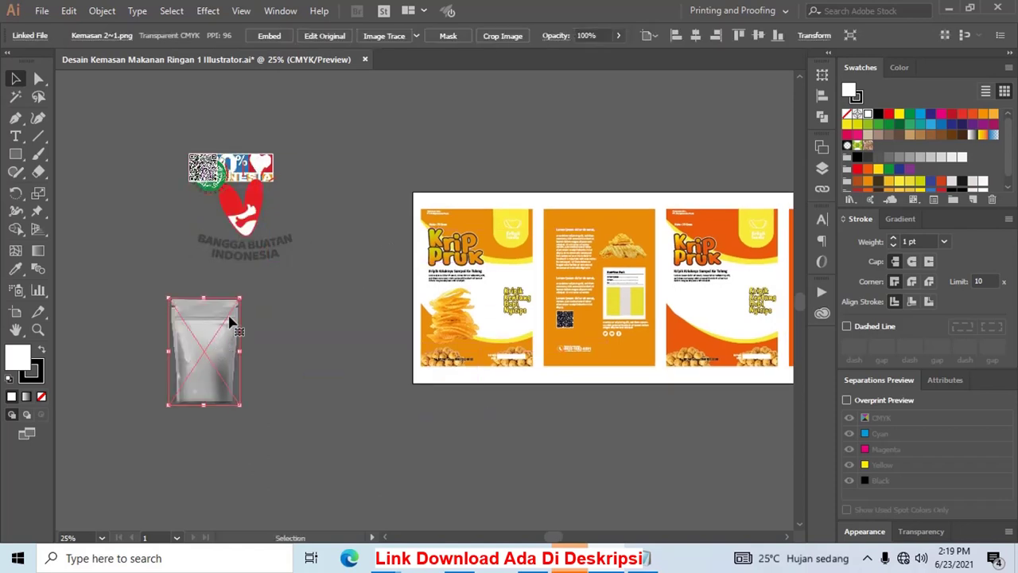
left_click_drag(262, 247, 378, 312)
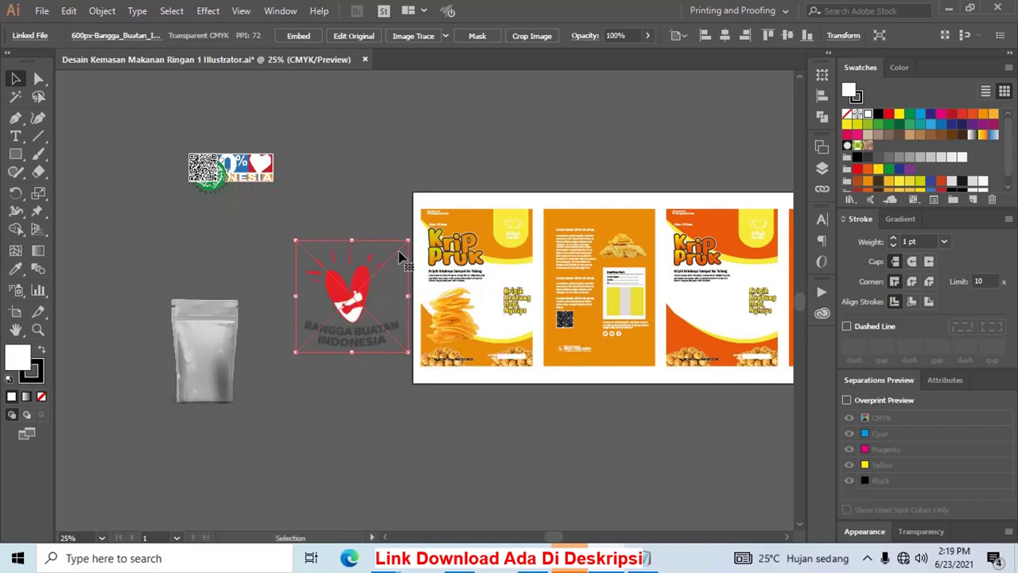
mouse_move(409, 239)
left_mouse_down()
mouse_move(344, 326)
mouse_move(323, 325)
mouse_move(483, 298)
left_mouse_up()
left_click(339, 283)
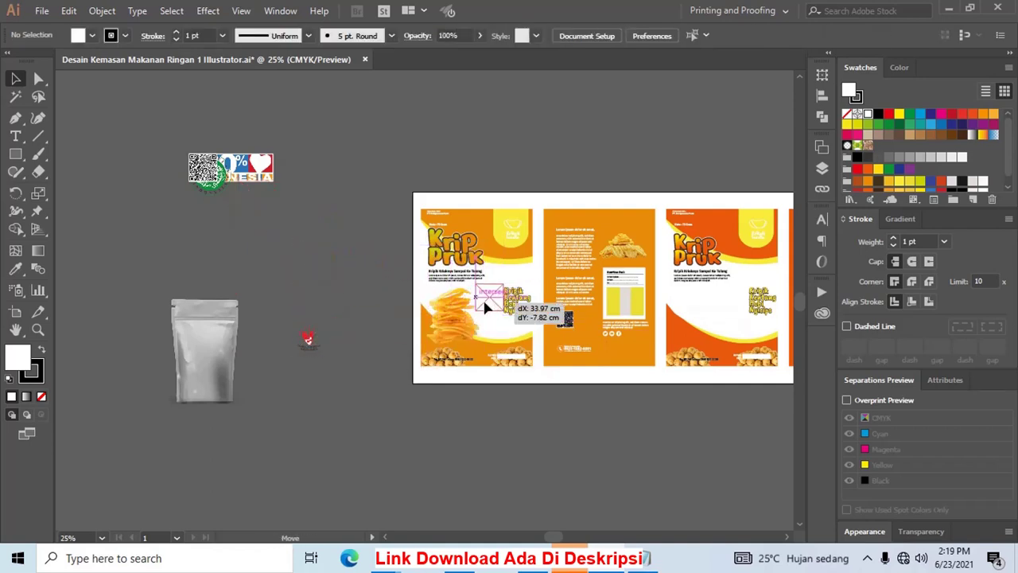
Shrink the halal and Bangga logos and place them beside the Kripik Kentang text
mouse_move(224, 198)
left_mouse_down()
mouse_move(446, 350)
mouse_move(509, 343)
left_mouse_up()
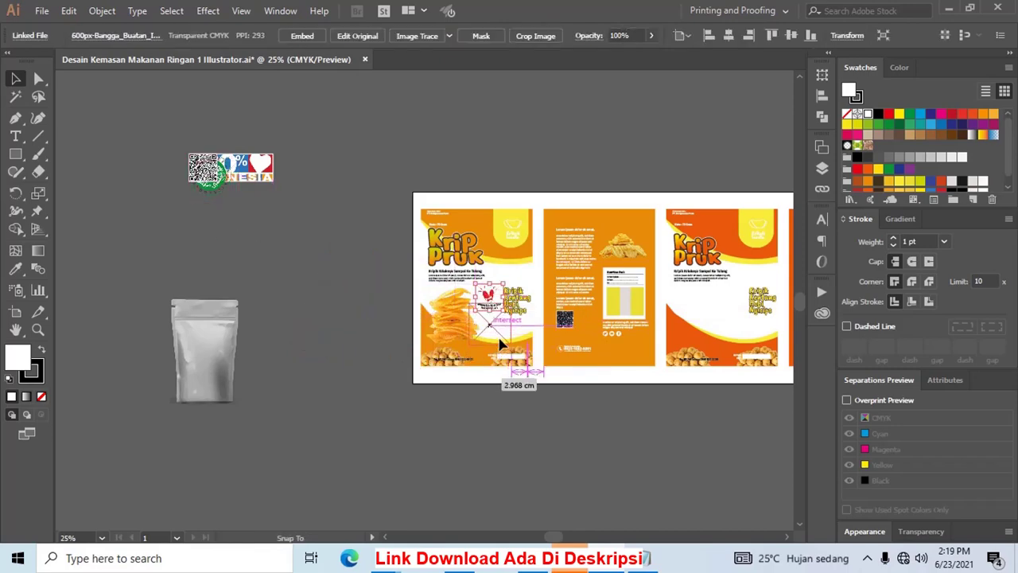
key("z")
left_click_drag(374, 259, 620, 406)
key("v")
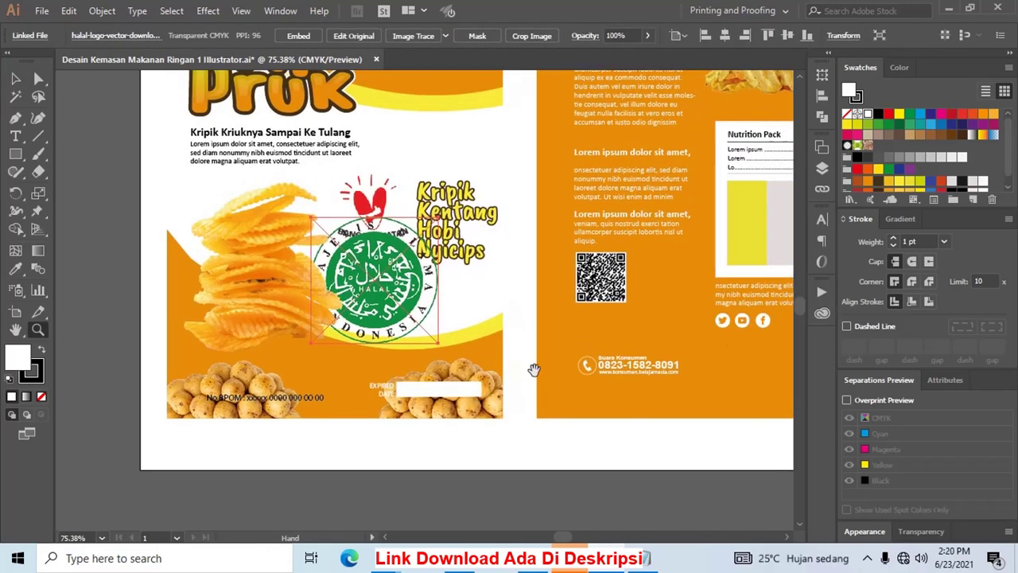
mouse_move(438, 216)
left_mouse_down()
mouse_move(367, 286)
mouse_move(408, 297)
mouse_move(370, 243)
left_mouse_up()
left_click(382, 224, "shift")
mouse_move(348, 176)
left_mouse_down()
mouse_move(371, 182)
mouse_move(358, 193)
left_mouse_up()
left_click(356, 191)
left_click(364, 237, "shift")
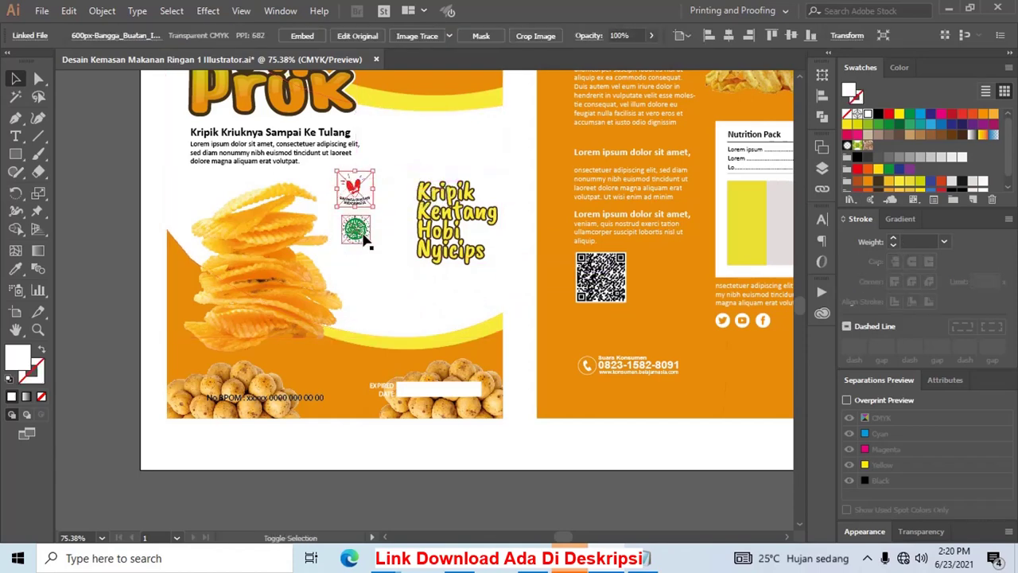
left_click_drag(355, 229, 394, 241)
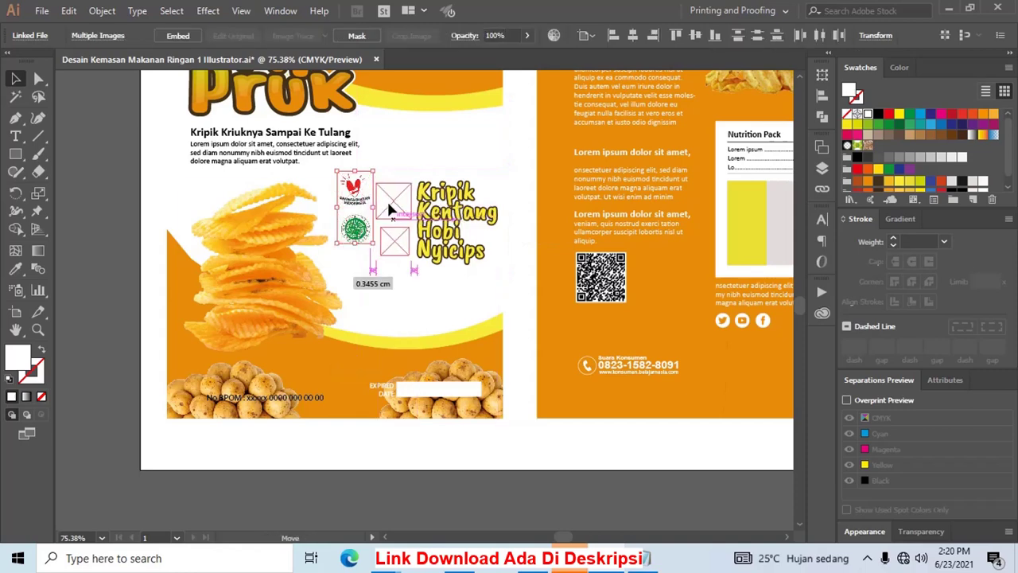
left_click(124, 179)
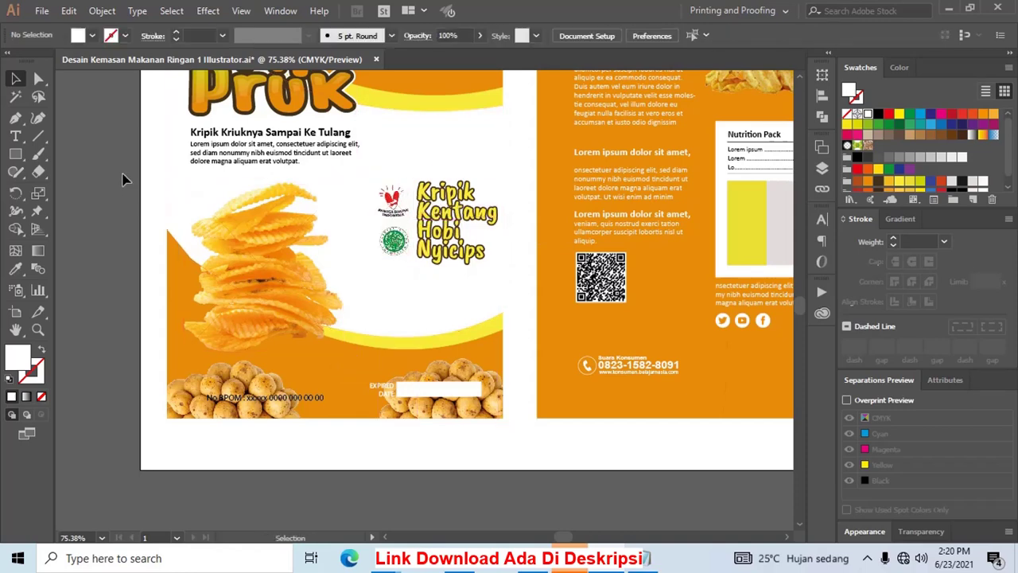
Scale down the 100% Indonesia logo and place it beside the back panel's consumer contact details
key("ctrl+minus")
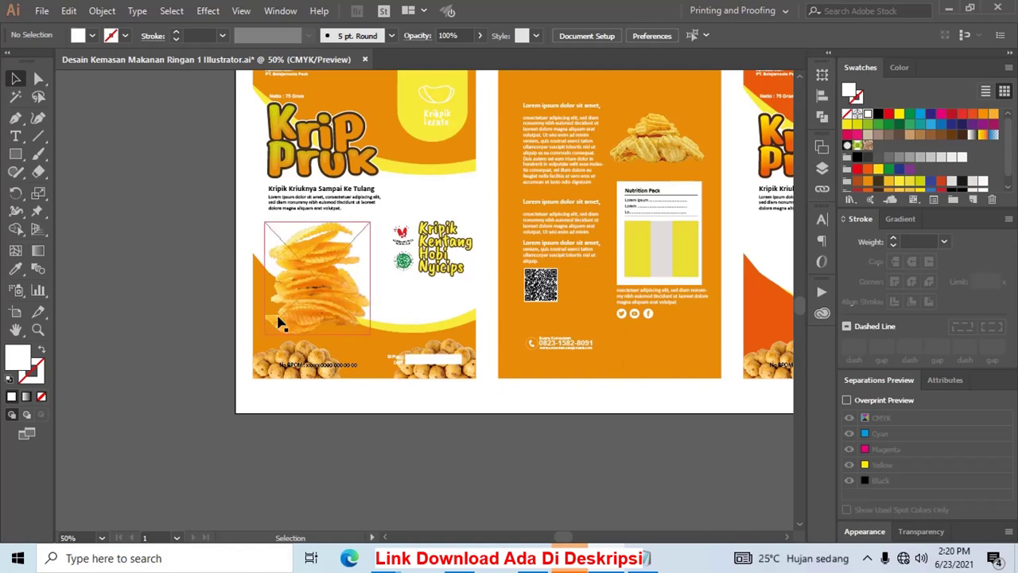
left_click_drag(233, 169, 501, 319)
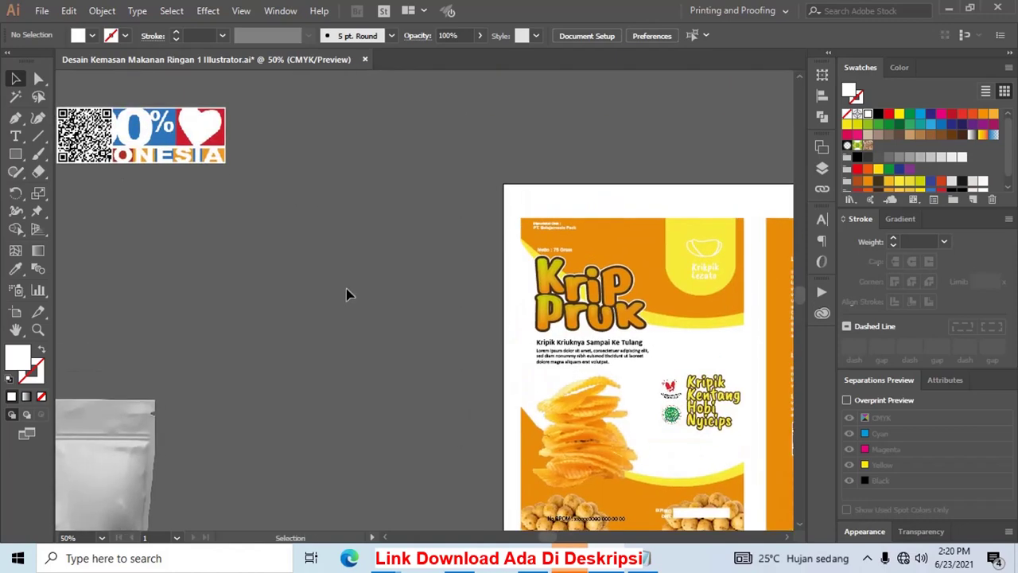
key("ctrl+minus")
key("ctrl+minus")
left_click_drag(364, 289, 299, 247)
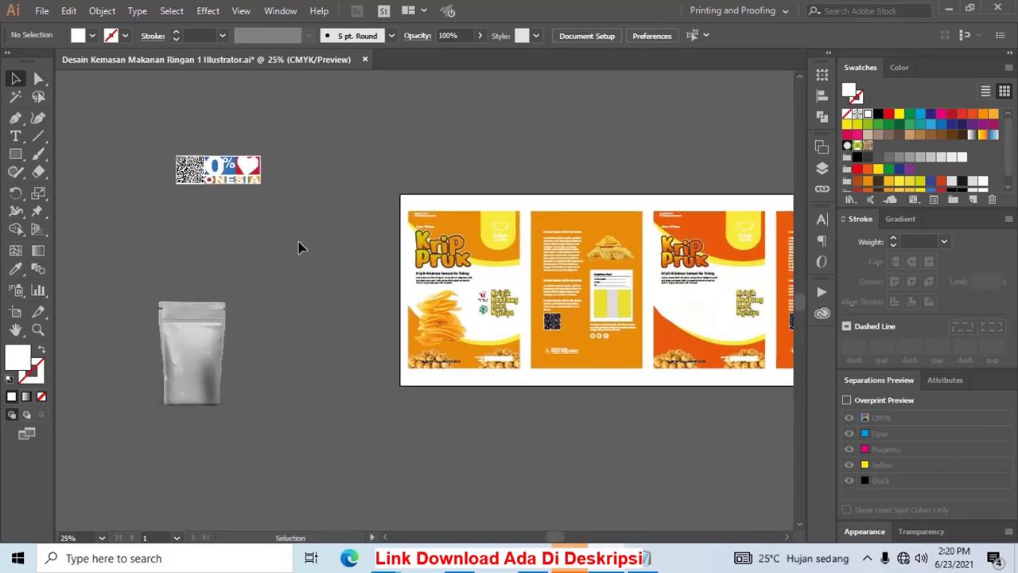
left_click_drag(552, 350, 622, 354)
scroll(625, 390, "up", 10)
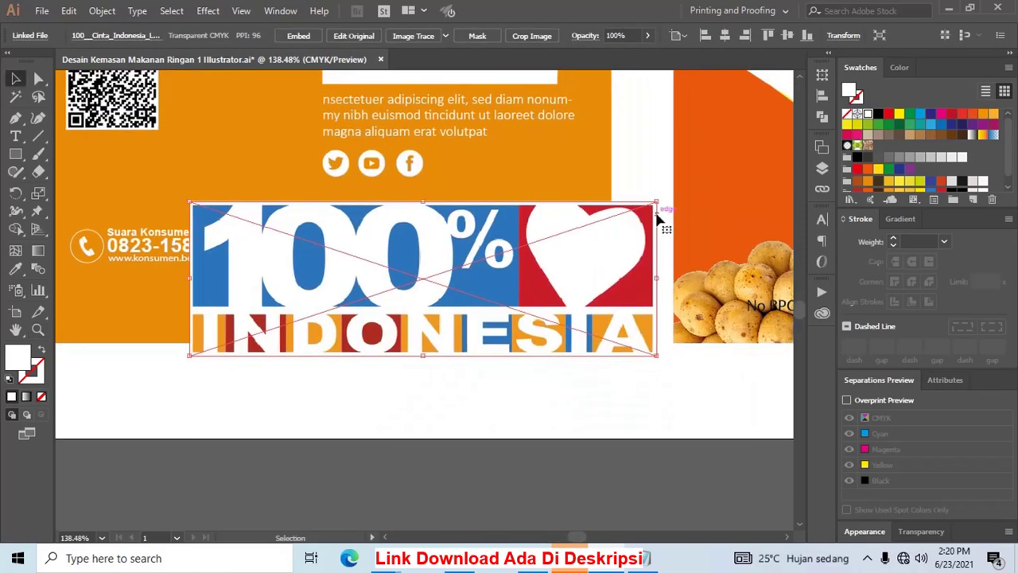
left_click_drag(656, 205, 396, 289)
mouse_move(321, 337)
left_mouse_down()
mouse_move(436, 292)
mouse_move(444, 276)
left_mouse_up()
left_click(498, 505)
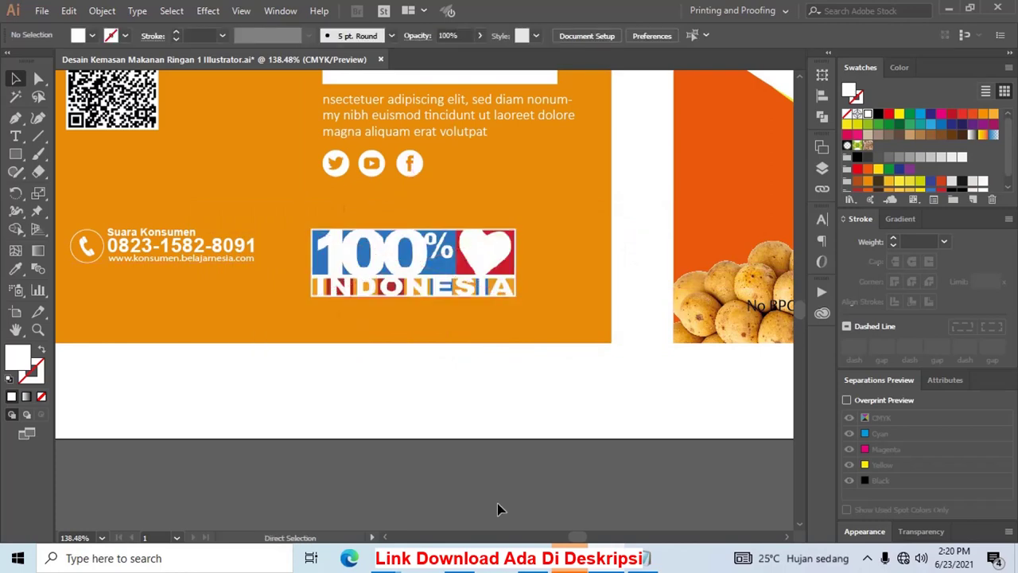
scroll(498, 504, "down", 5)
Delete the spare QR code from the pasteboard
right_click(497, 504)
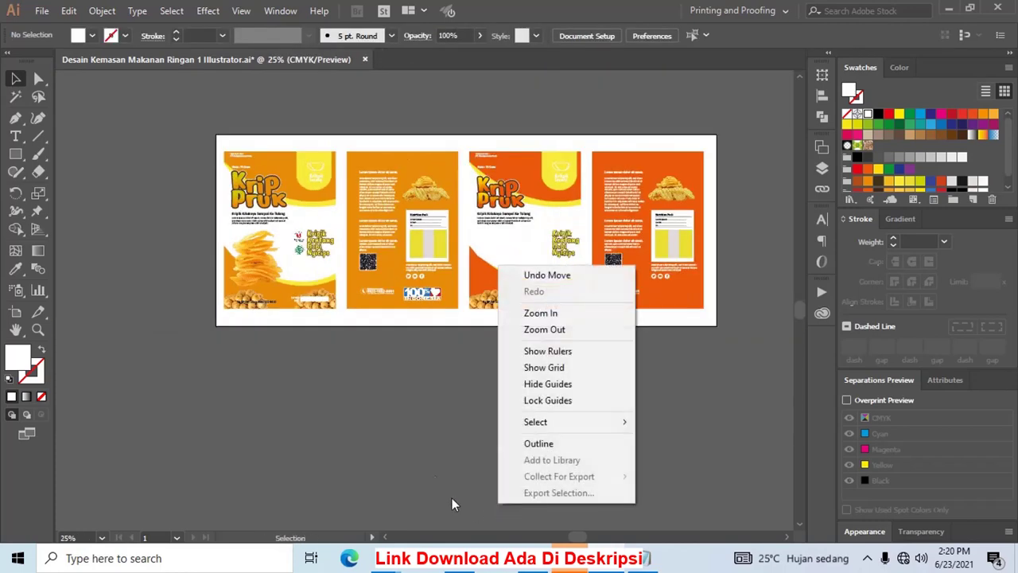
left_click(409, 429)
mouse_move(238, 268)
left_mouse_down()
mouse_move(710, 362)
mouse_move(500, 335)
left_mouse_up()
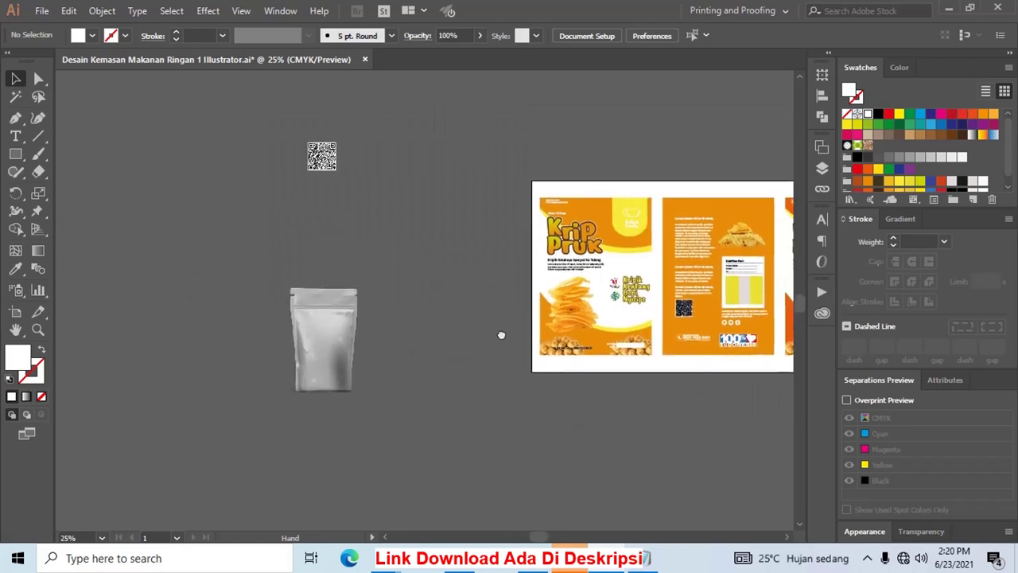
left_click(314, 163)
key("Delete")
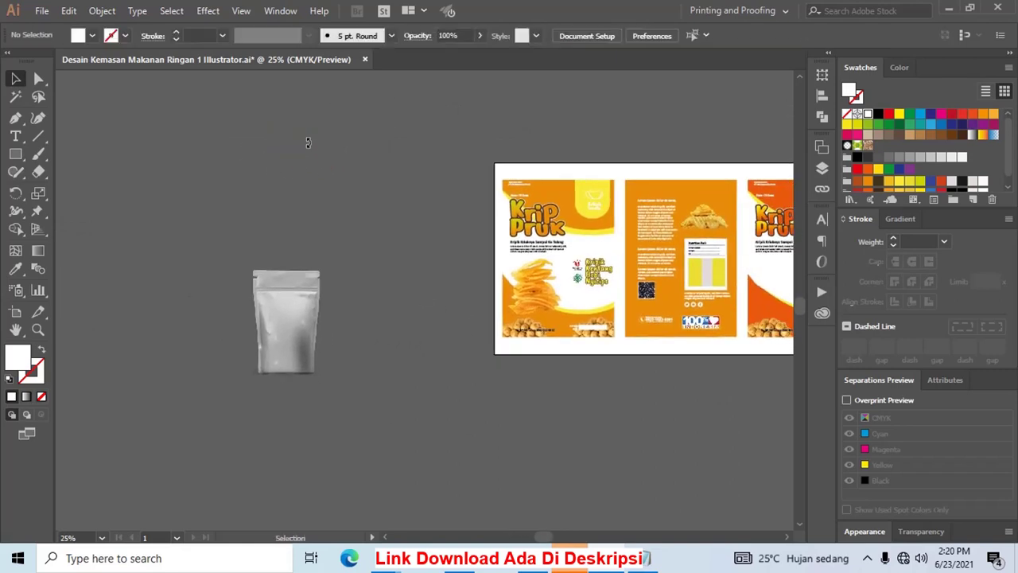
Move the Kemasan pouch image higher on the pasteboard and zoom in close on it
left_click_drag(323, 166, 324, 136)
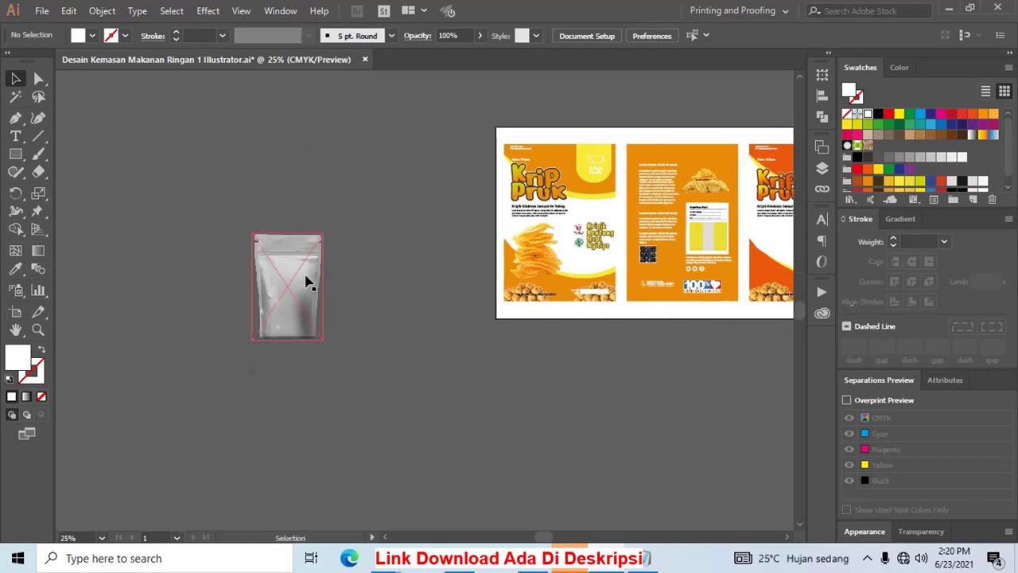
left_click_drag(307, 281, 306, 190)
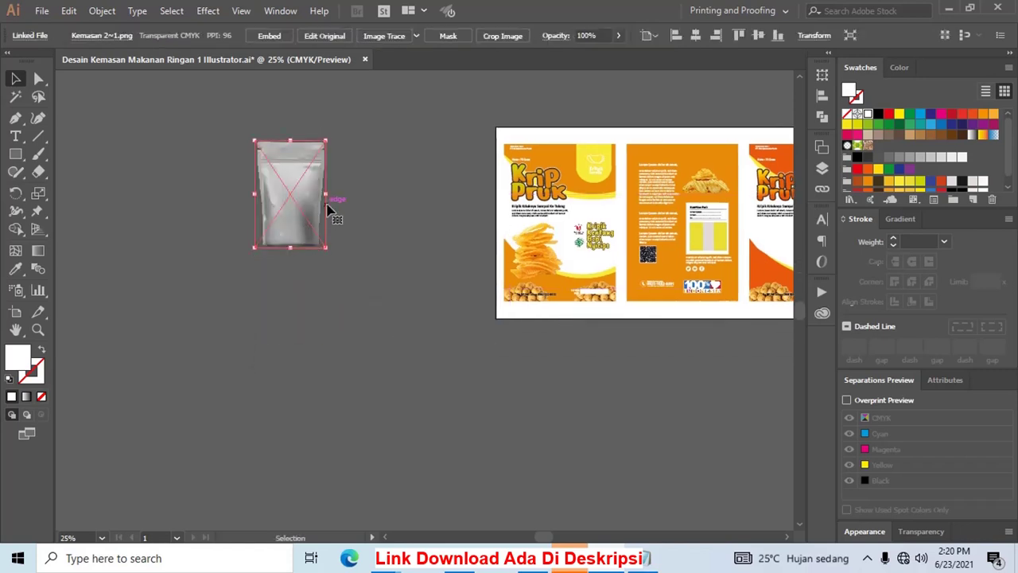
key("z")
left_click_drag(244, 132, 702, 310)
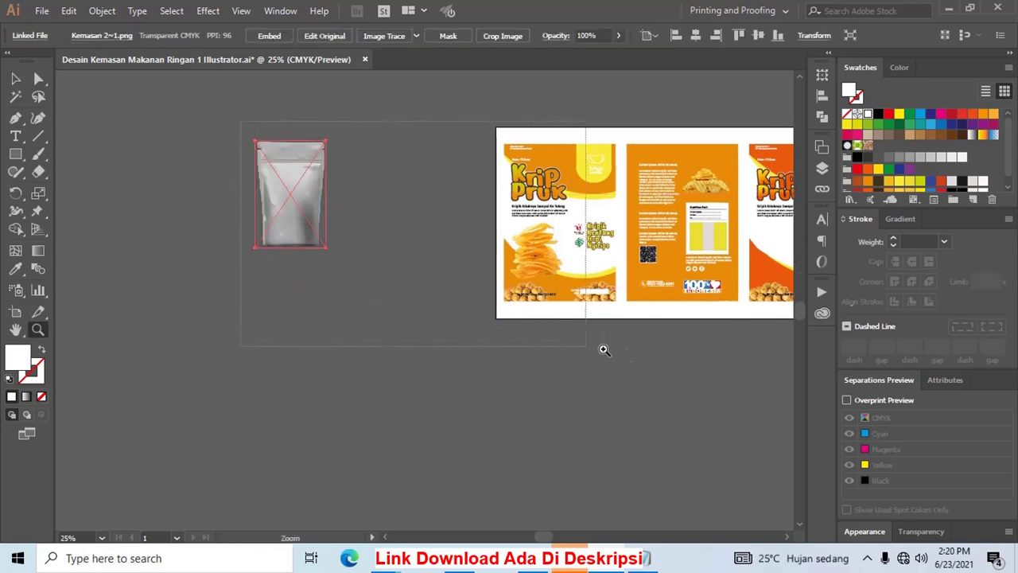
left_click_drag(125, 246, 210, 241)
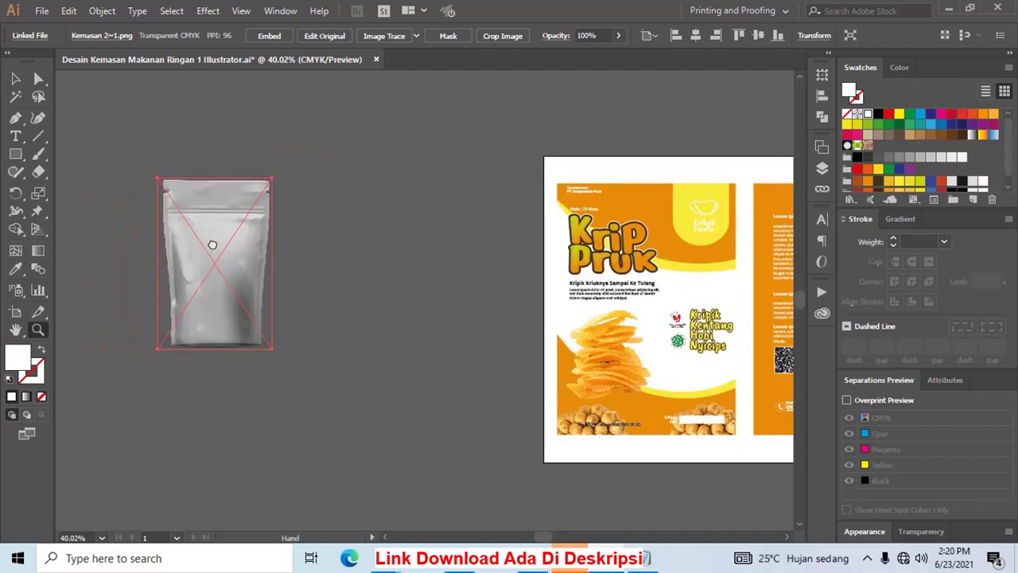
left_click_drag(137, 140, 355, 379)
mouse_move(419, 368)
left_mouse_down()
mouse_move(351, 352)
mouse_move(503, 288)
left_mouse_up()
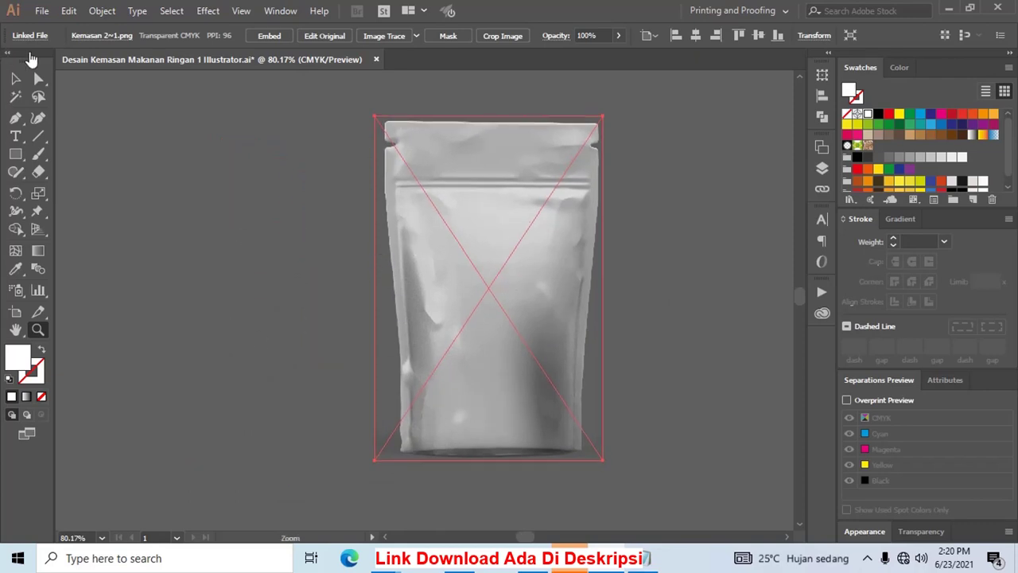
Duplicate the pouch image to the left, keeping the original pouch free to trace
left_click(15, 79)
left_click(230, 191)
left_click(500, 186)
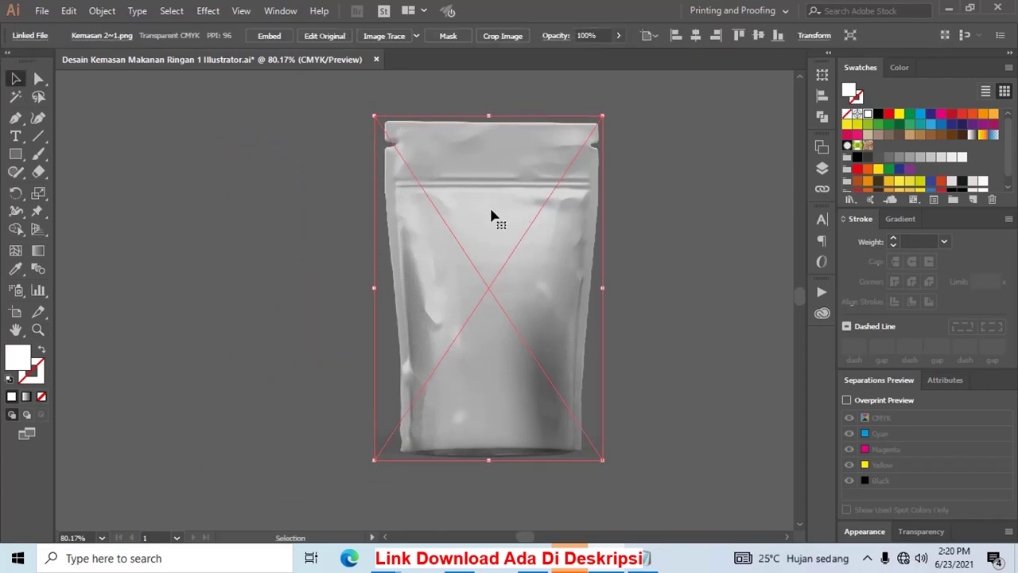
left_click_drag(490, 201, 146, 198)
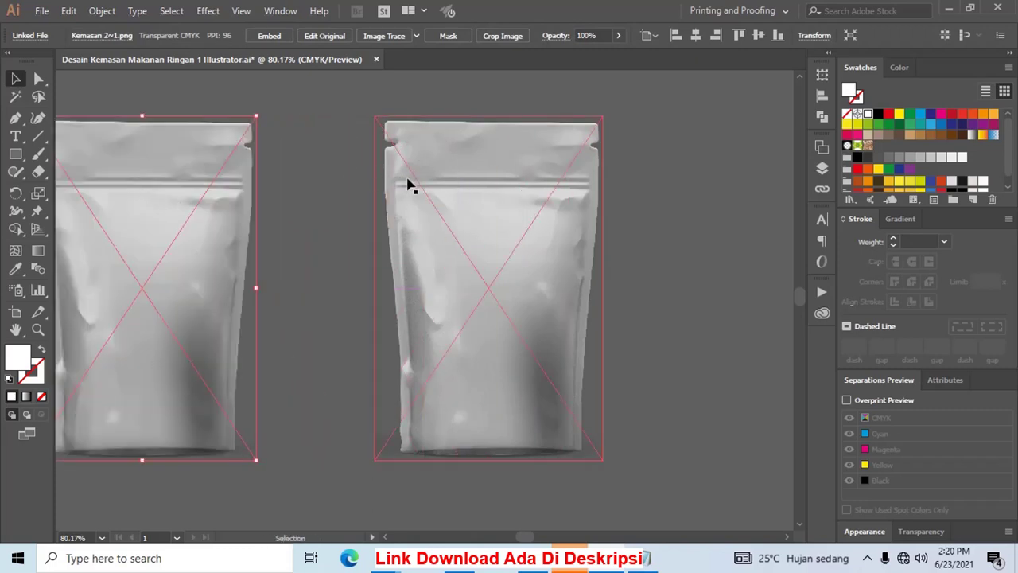
left_click_drag(467, 186, 419, 183)
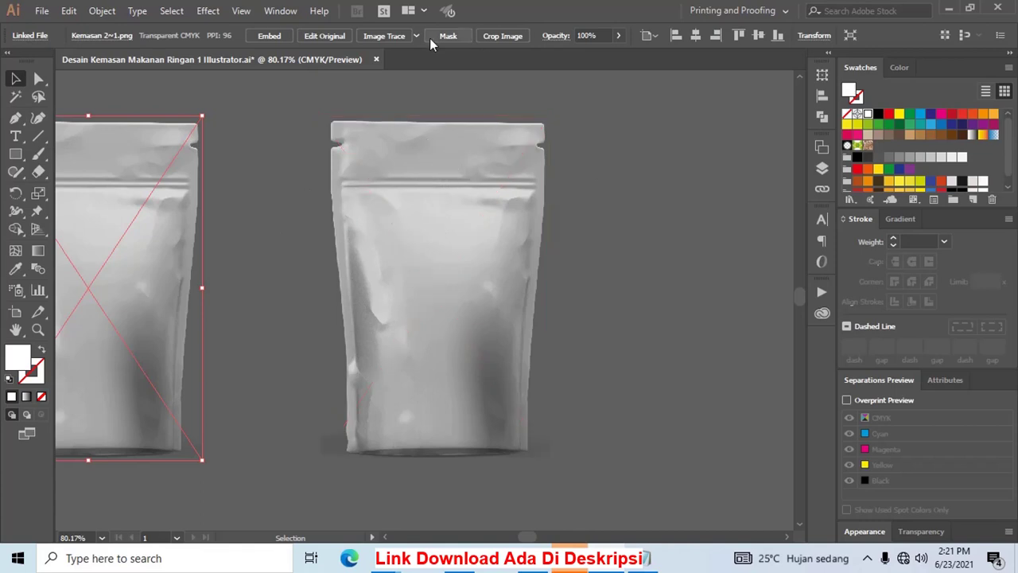
Zoom in and start the Pen outline at the pouch's top-left and top-right corners
left_click(16, 119)
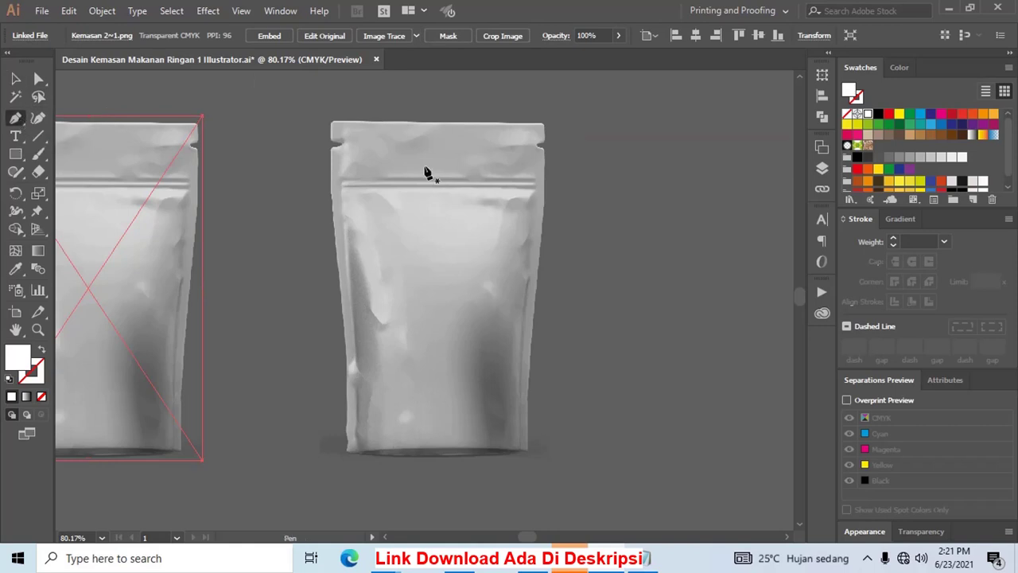
key("z")
left_click_drag(327, 102, 612, 445)
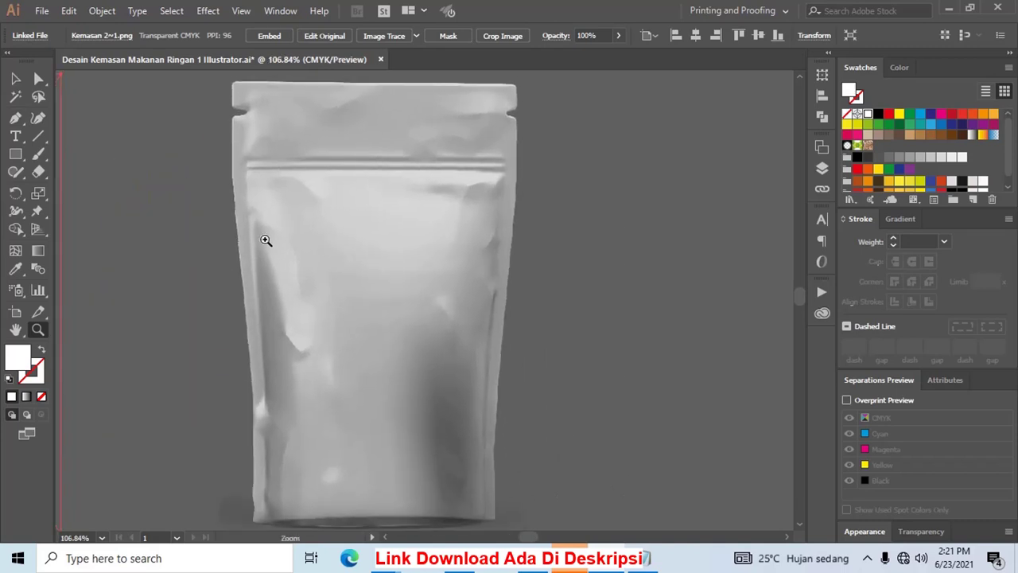
left_click(15, 118)
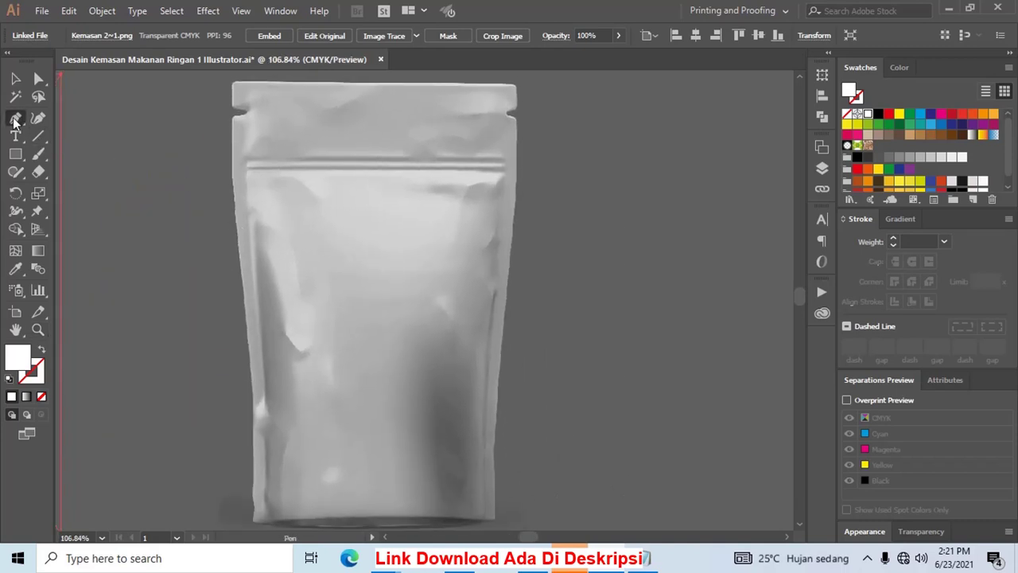
left_click(232, 84)
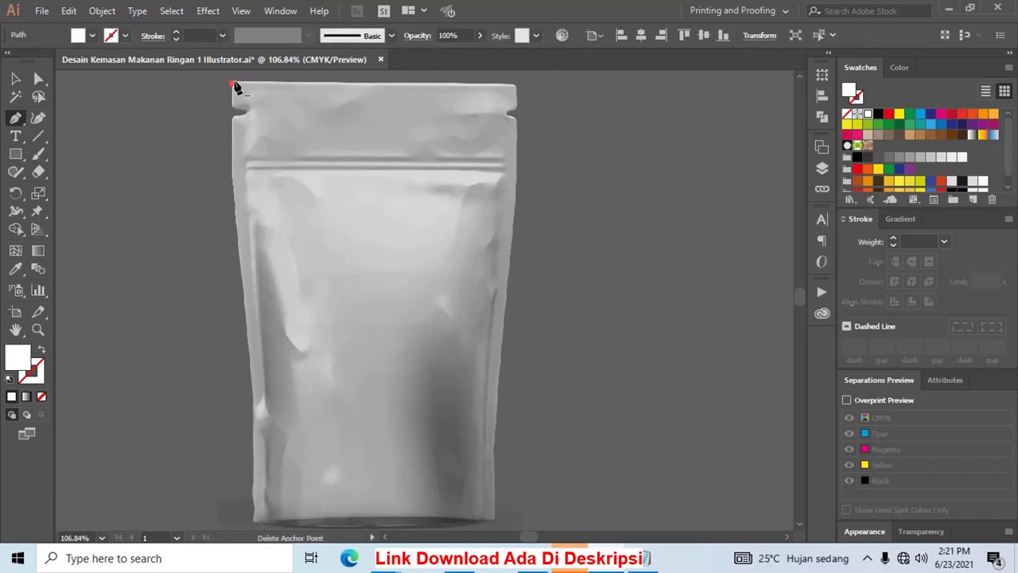
left_click(515, 97)
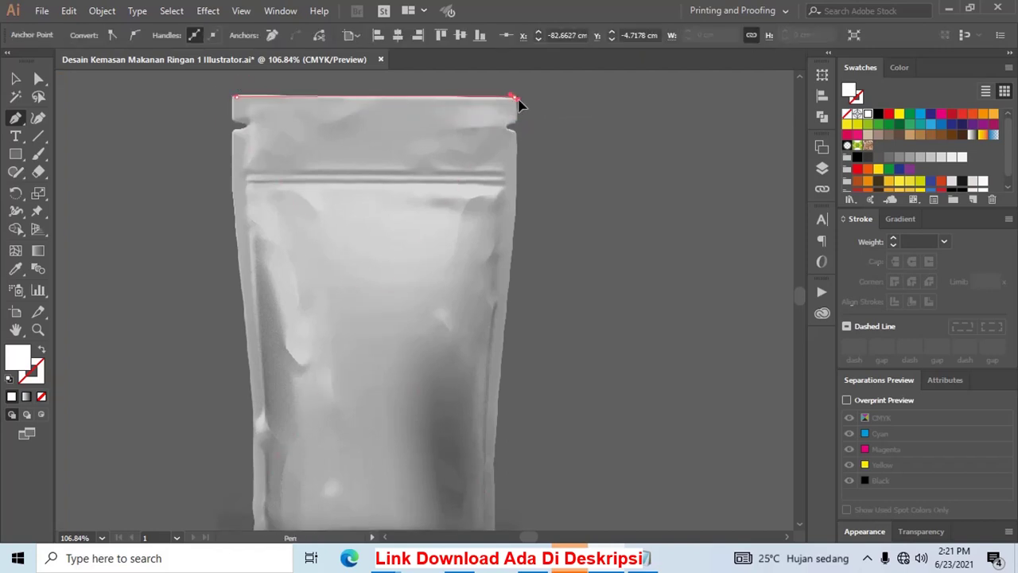
scroll(495, 120, "up", 5)
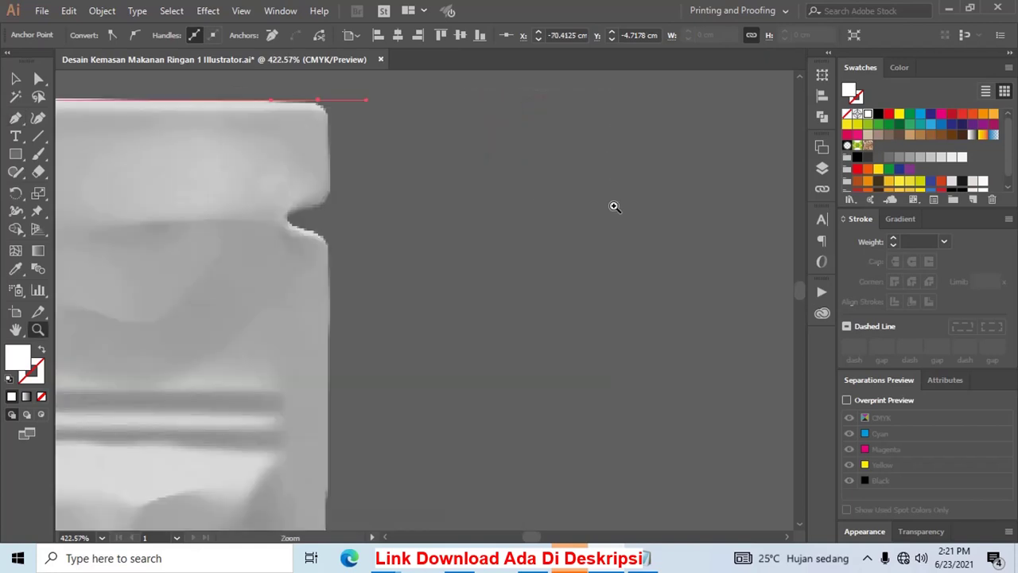
left_click_drag(613, 207, 703, 209)
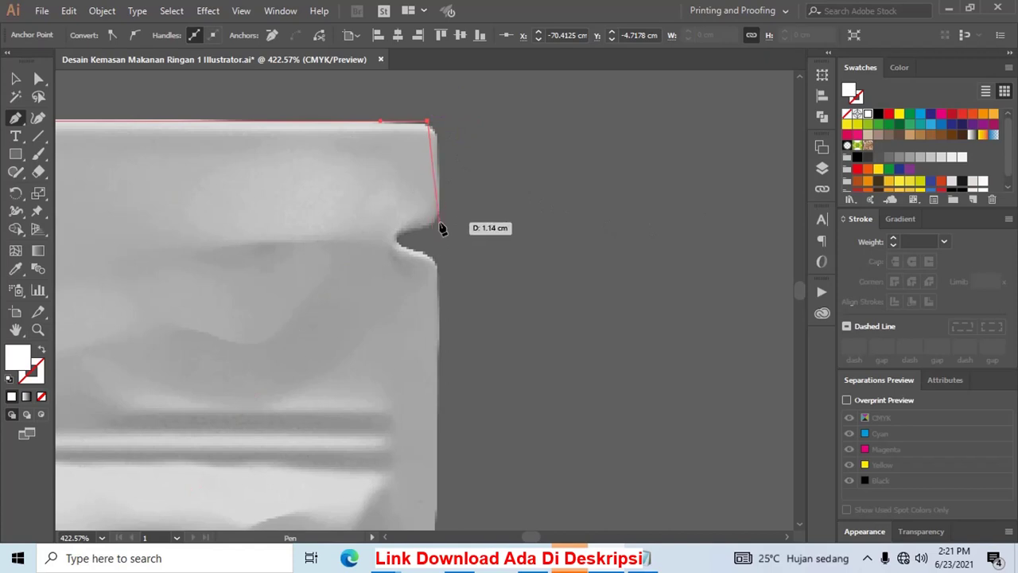
Trace curved anchors around the corner notch and down the pouch's right edge
mouse_move(427, 227)
left_mouse_down()
mouse_move(405, 247)
mouse_move(431, 262)
left_mouse_up()
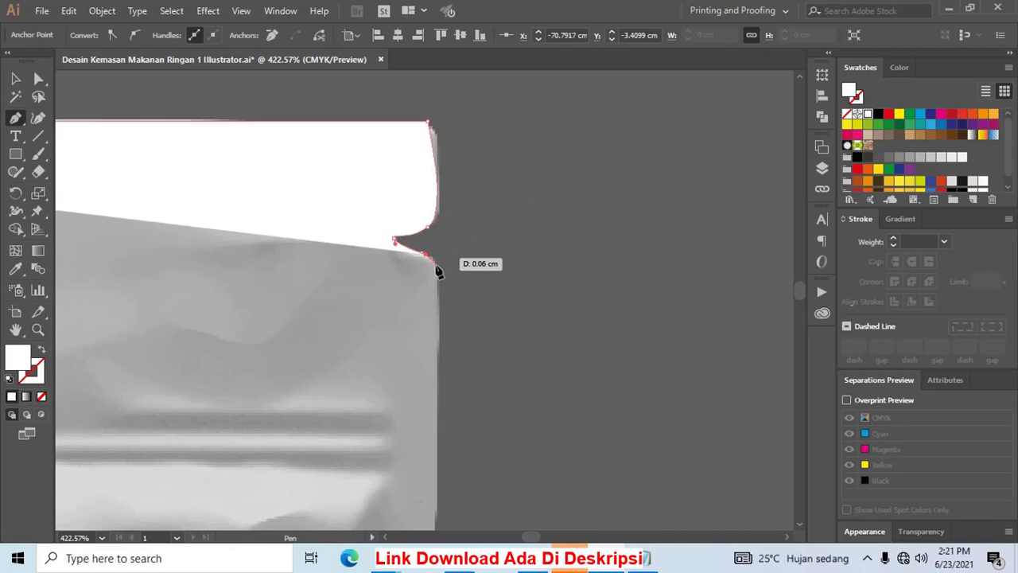
scroll(454, 223, "down", 3)
left_click_drag(445, 132, 445, 136)
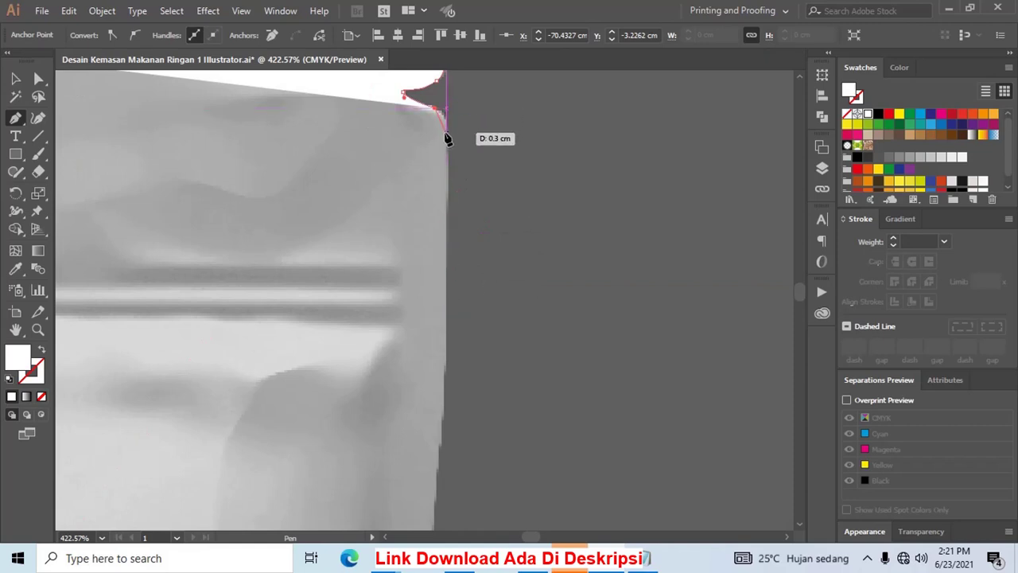
scroll(459, 231, "down", 1)
scroll(459, 239, "down", 3)
left_click_drag(440, 260, 437, 288)
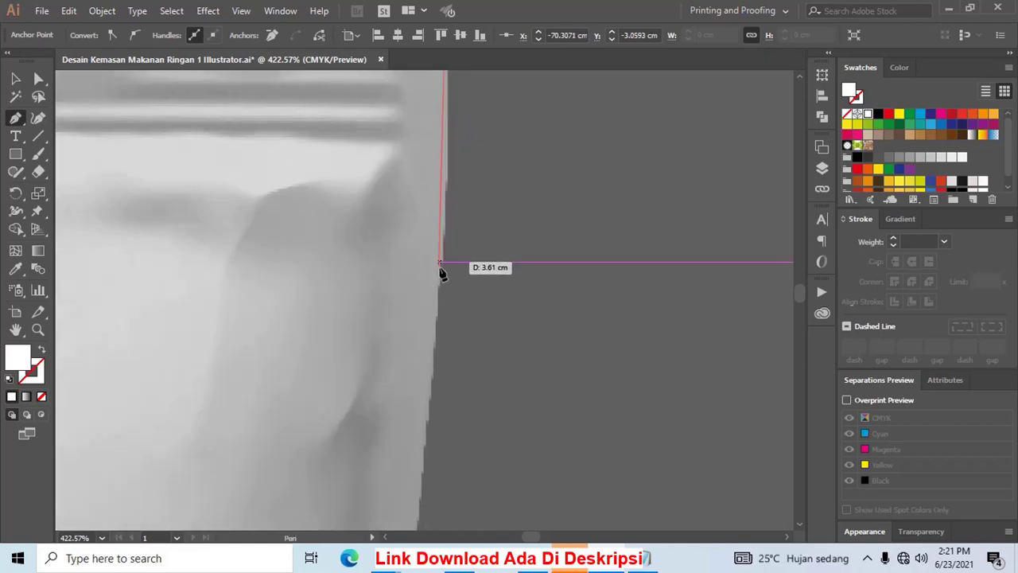
scroll(457, 191, "down", 3)
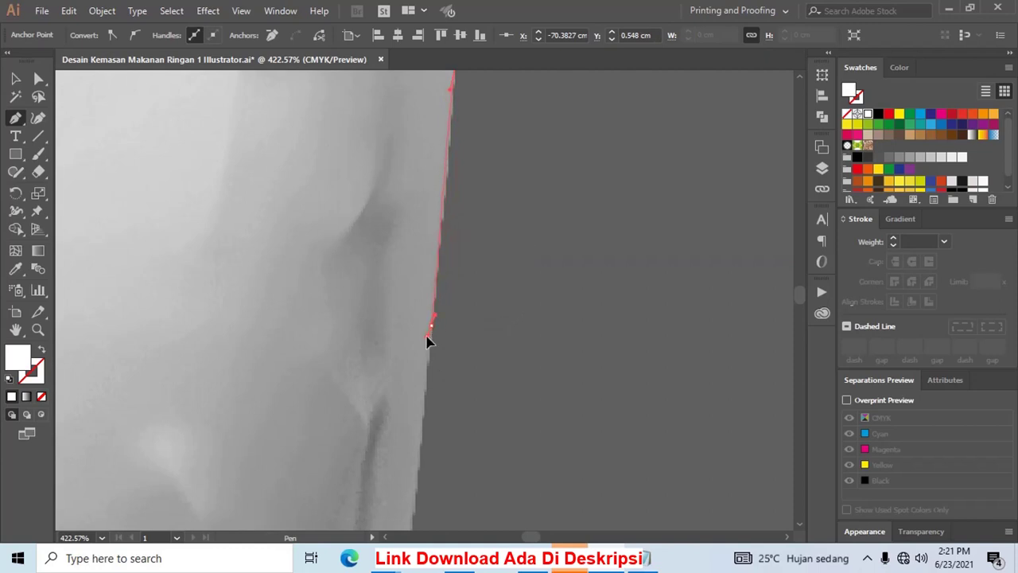
scroll(461, 291, "down", 2)
scroll(427, 432, "down", 3)
left_click_drag(427, 432, 427, 466)
scroll(445, 358, "down", 5)
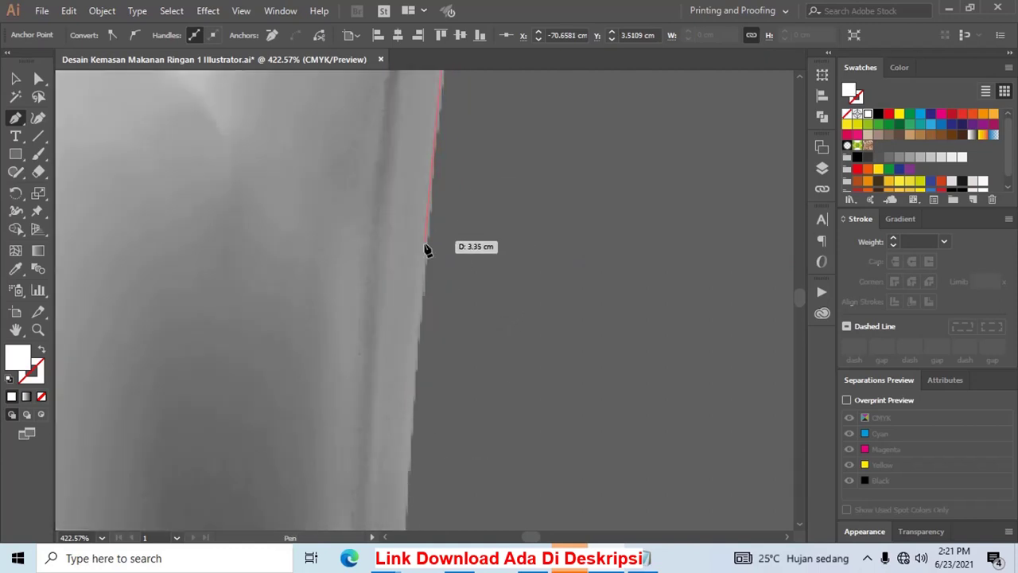
left_click(429, 255)
scroll(437, 255, "down", 3)
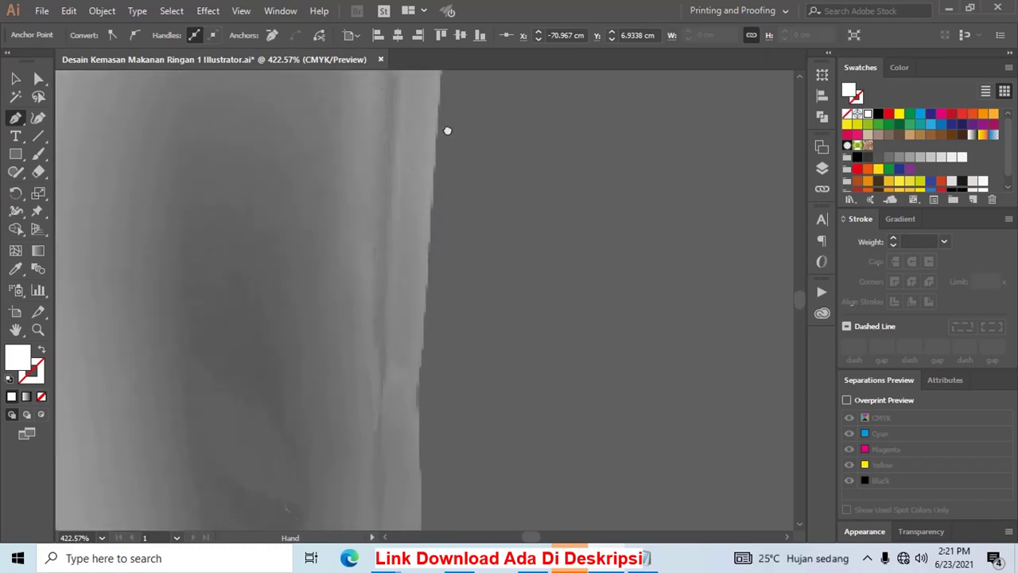
scroll(441, 211, "down", 2)
scroll(433, 219, "down", 2)
scroll(417, 254, "down", 2)
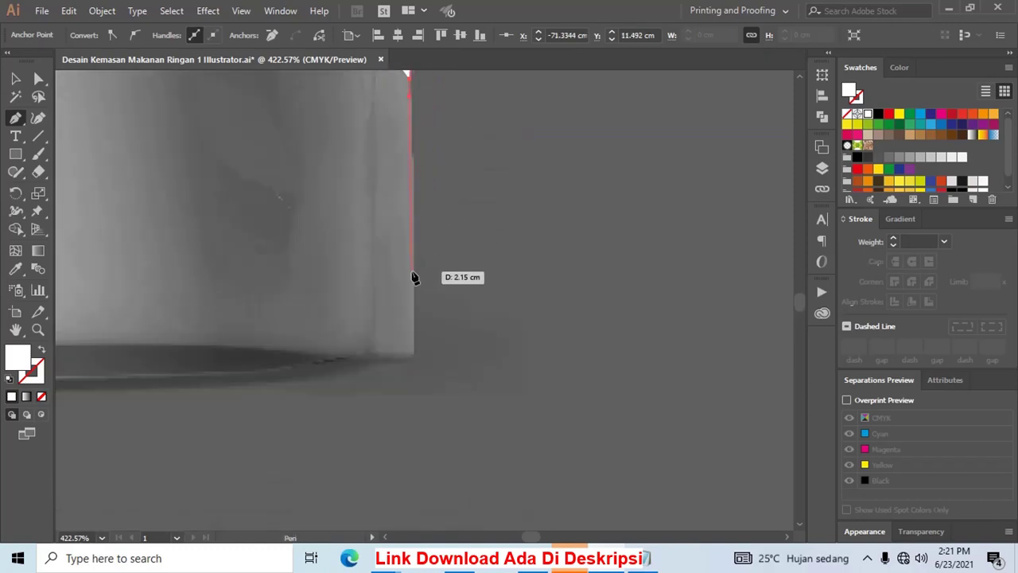
Place anchors along the pouch's bottom edge to the bottom-left corner
left_click(411, 278)
scroll(414, 255, "down", 3)
left_click(423, 242)
scroll(358, 262, "left", 1)
left_click(329, 264)
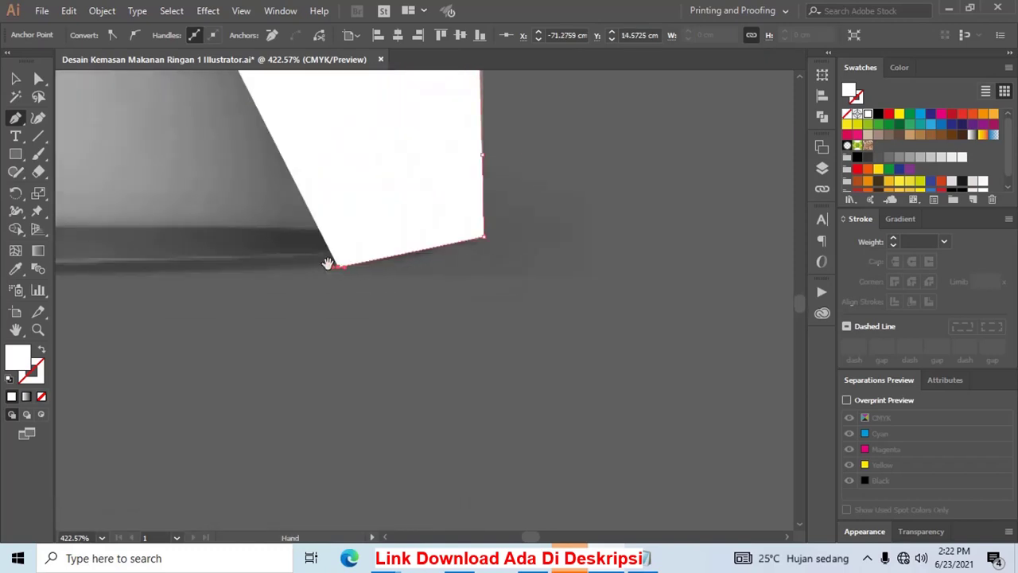
scroll(314, 254, "left", 5)
scroll(477, 243, "right", 1)
left_click(388, 235)
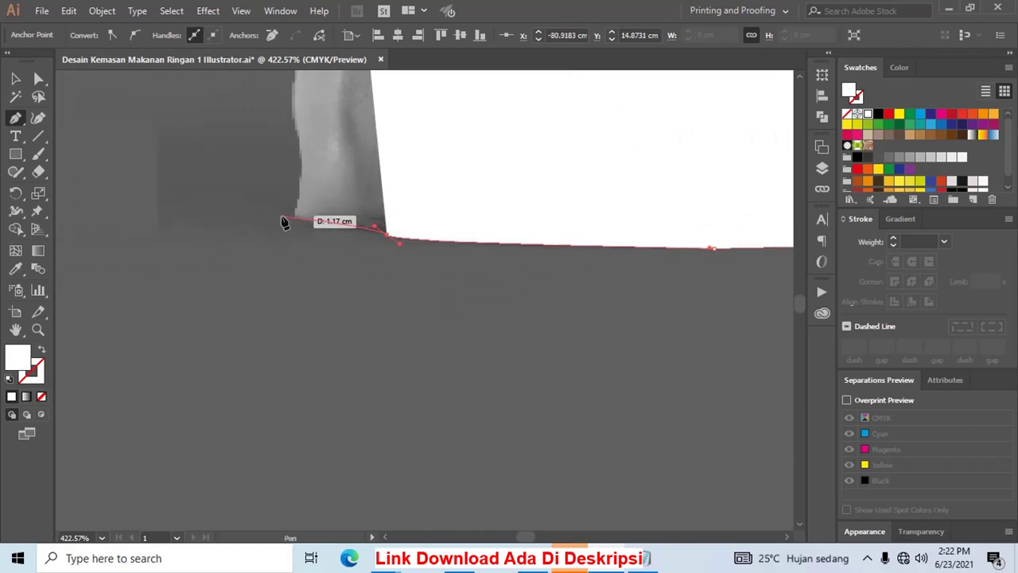
left_click(322, 228)
scroll(239, 238, "up", 3)
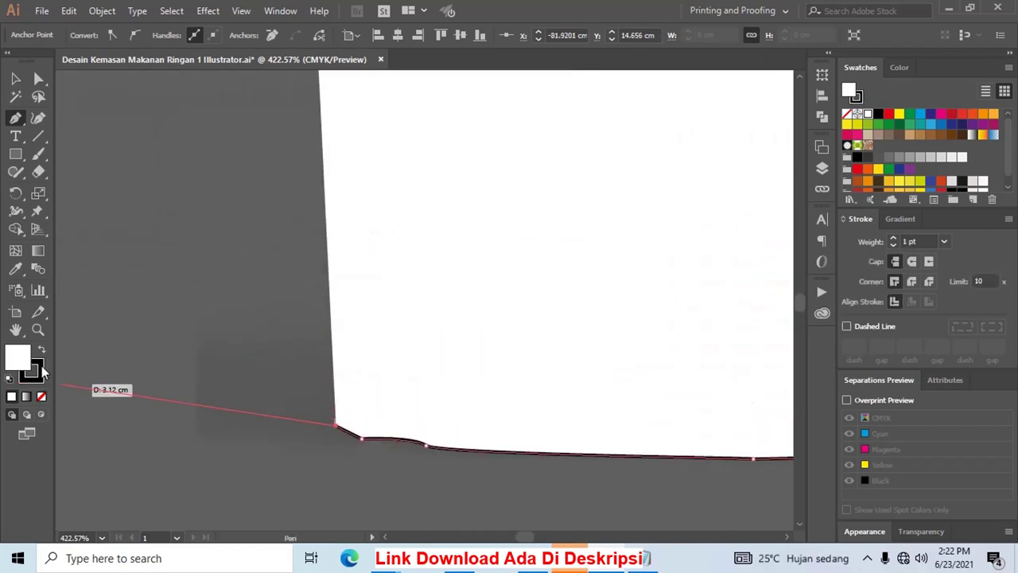
Make the outline unfilled, trace up the left edge around the side notch, and close the path
left_click(41, 349)
scroll(311, 367, "up", 1)
scroll(311, 367, "up", 2)
left_click(316, 357)
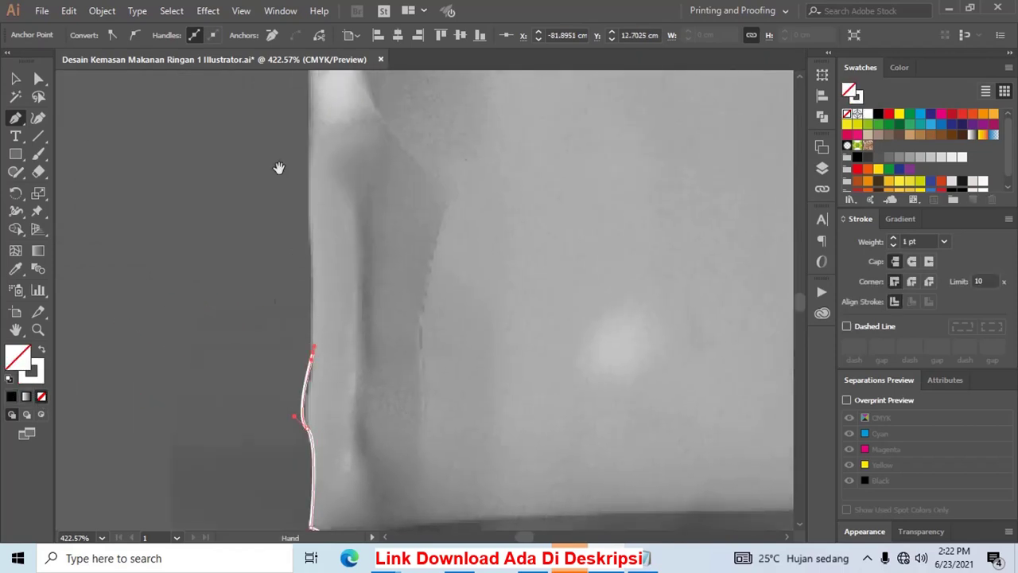
scroll(279, 167, "up", 2)
left_click_drag(309, 297, 300, 271)
scroll(292, 247, "up", 2)
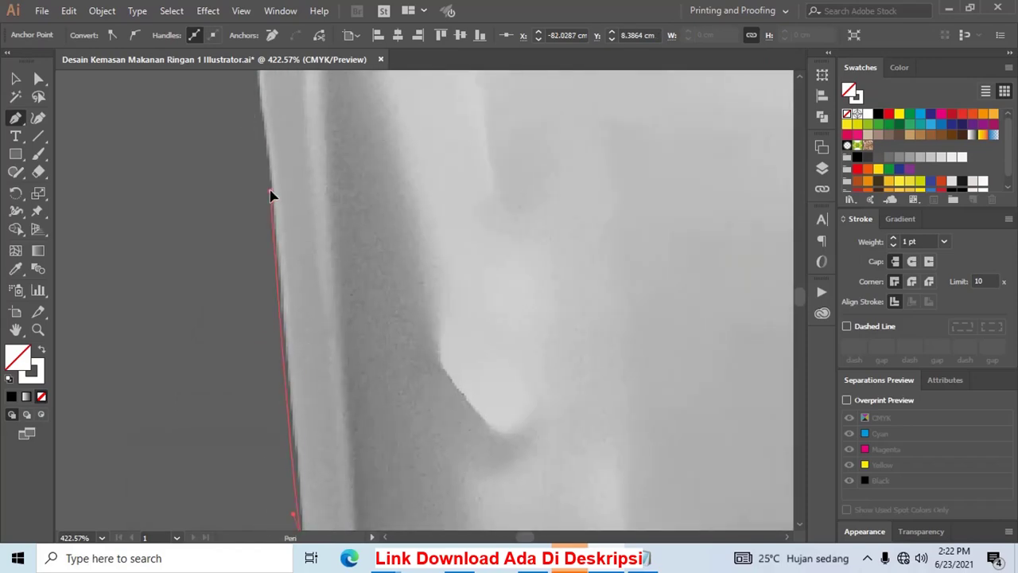
scroll(270, 193, "up", 2)
scroll(377, 264, "up", 2)
left_click_drag(377, 357, 366, 307)
scroll(364, 325, "up", 2)
scroll(380, 308, "up", 1)
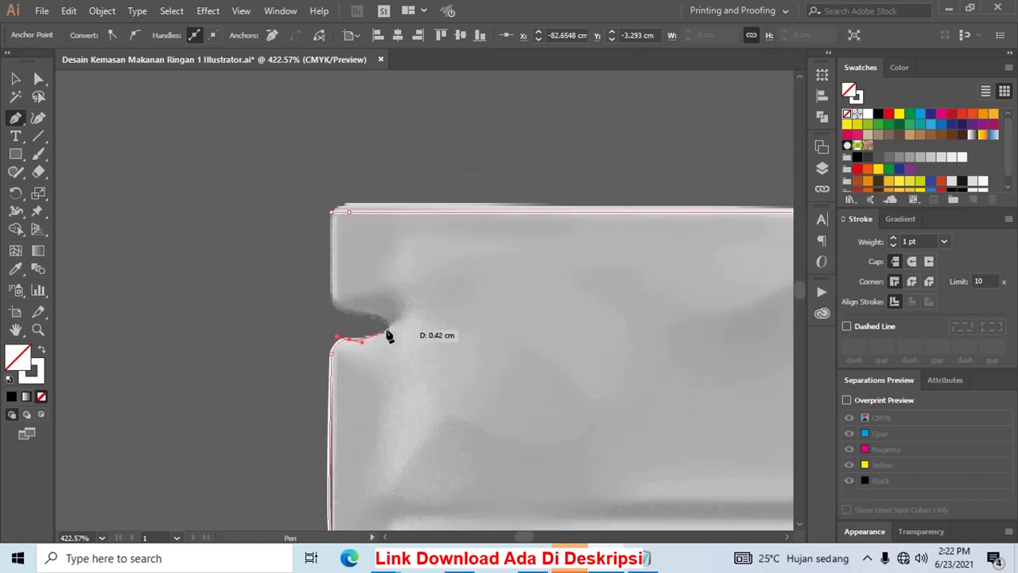
left_click(388, 327)
left_click(344, 313)
left_click(330, 212)
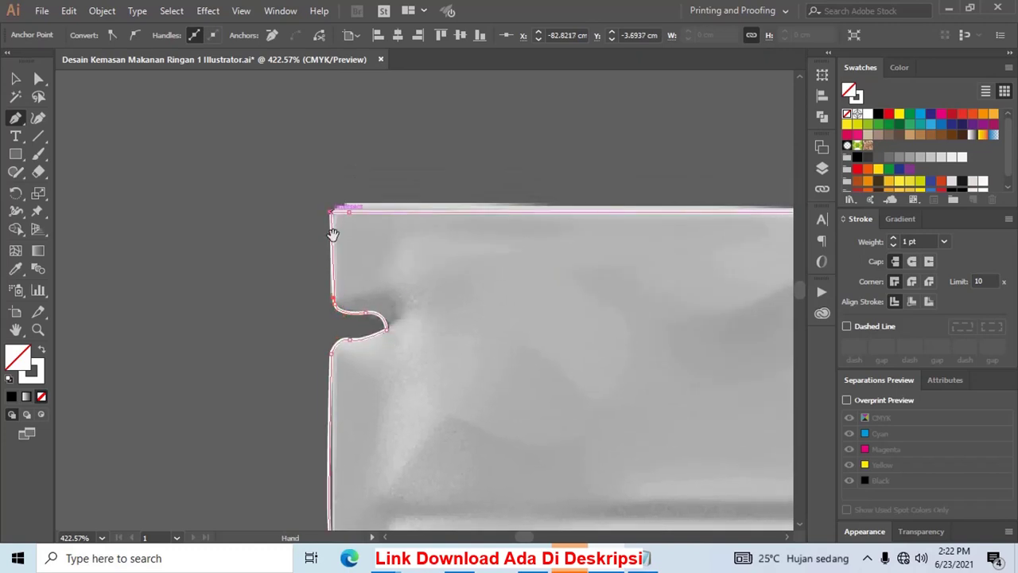
scroll(334, 239, "up", 1)
Snap the top-left anchor onto the pouch corner, then select the traced outline with both pouches framed
key("a")
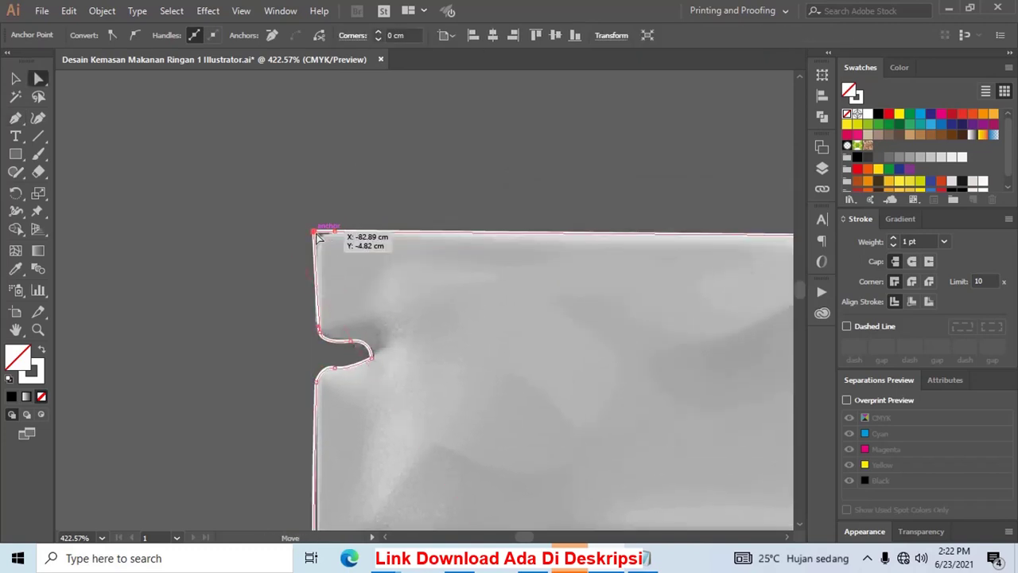
left_click_drag(327, 237, 319, 237)
left_click(15, 78)
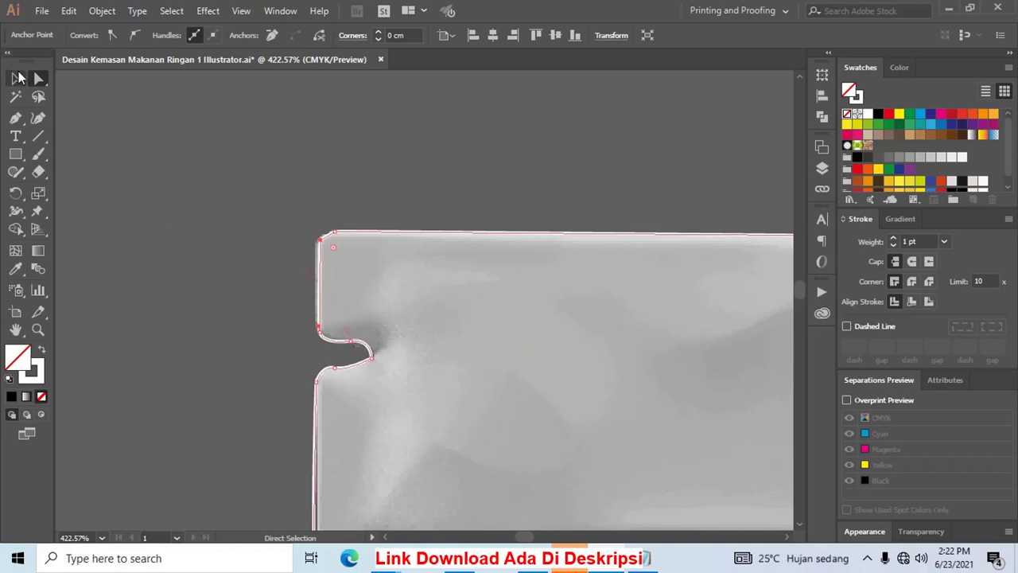
left_click(205, 137)
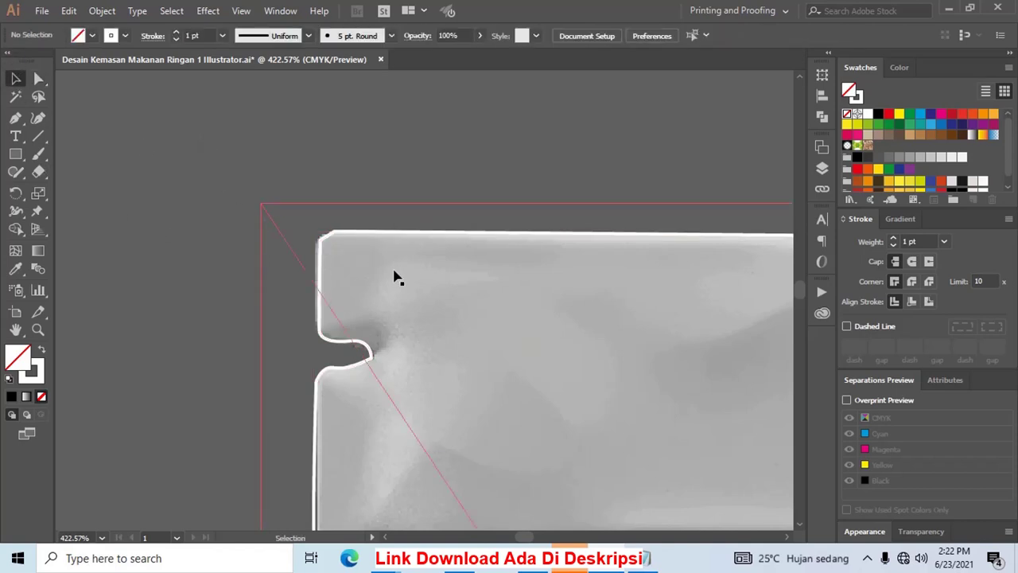
scroll(393, 275, "down", 1)
scroll(395, 277, "down", 2)
scroll(396, 276, "down", 2)
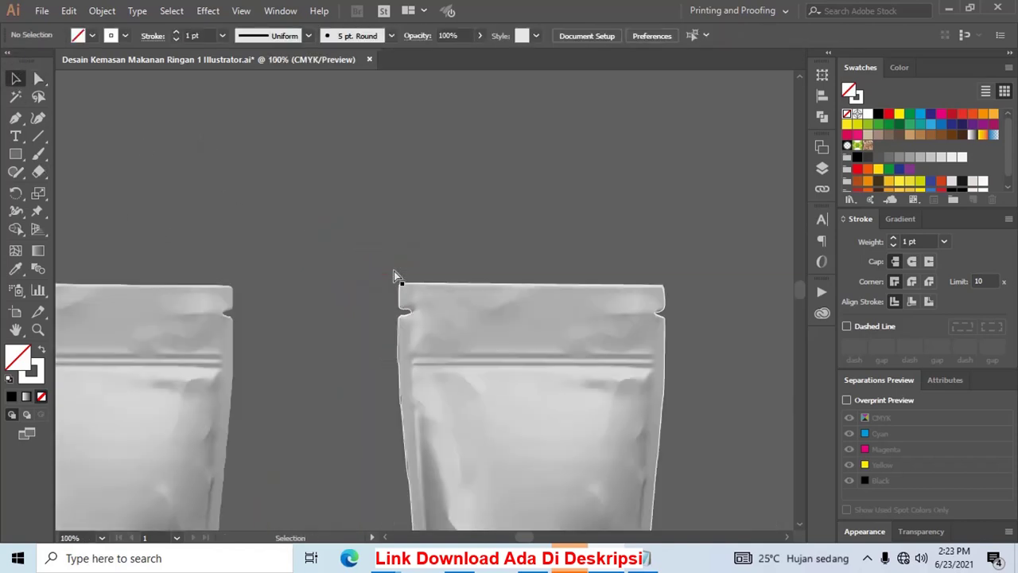
left_click_drag(667, 441, 549, 232)
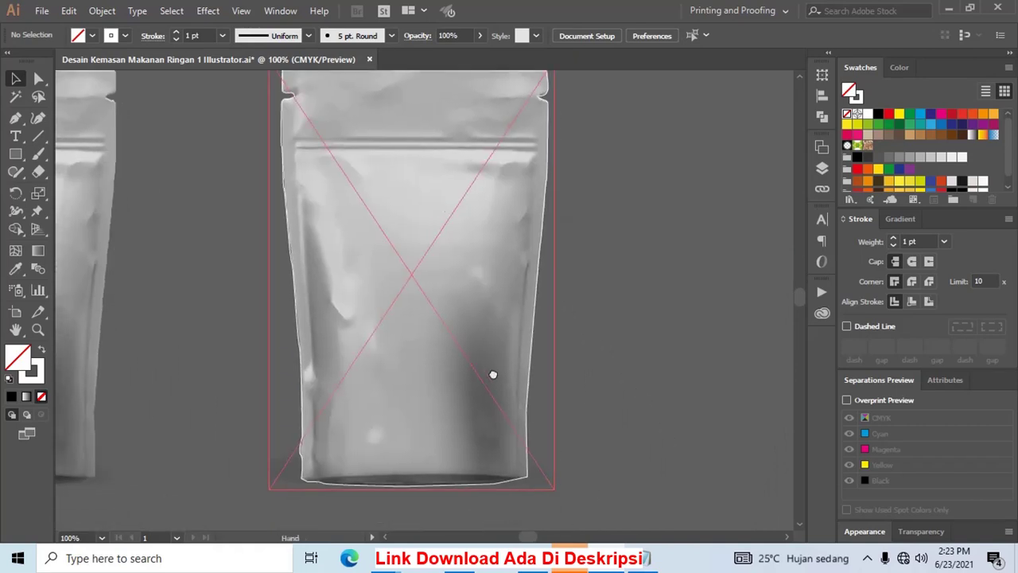
scroll(527, 390, "up", 3)
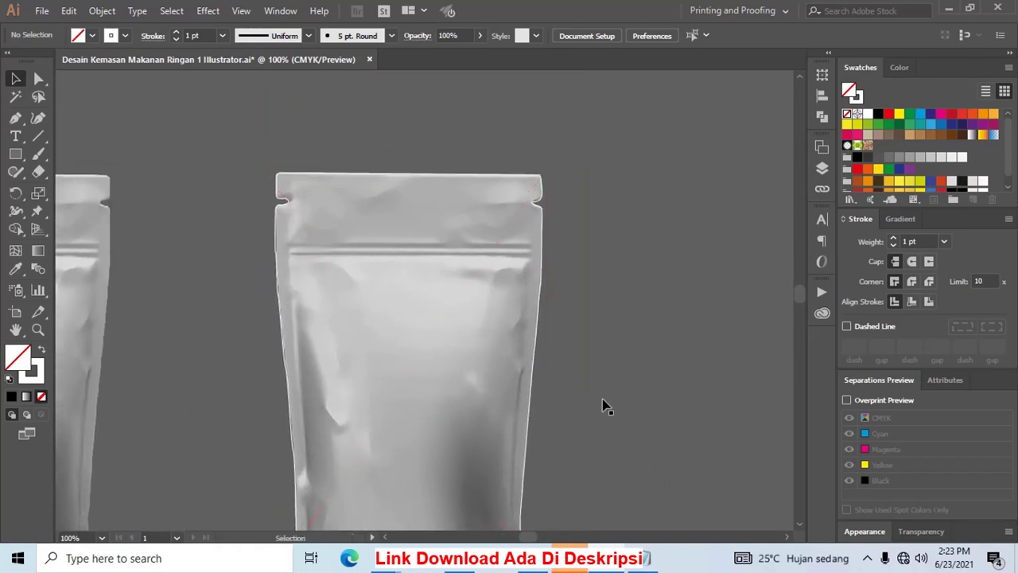
left_click(542, 342)
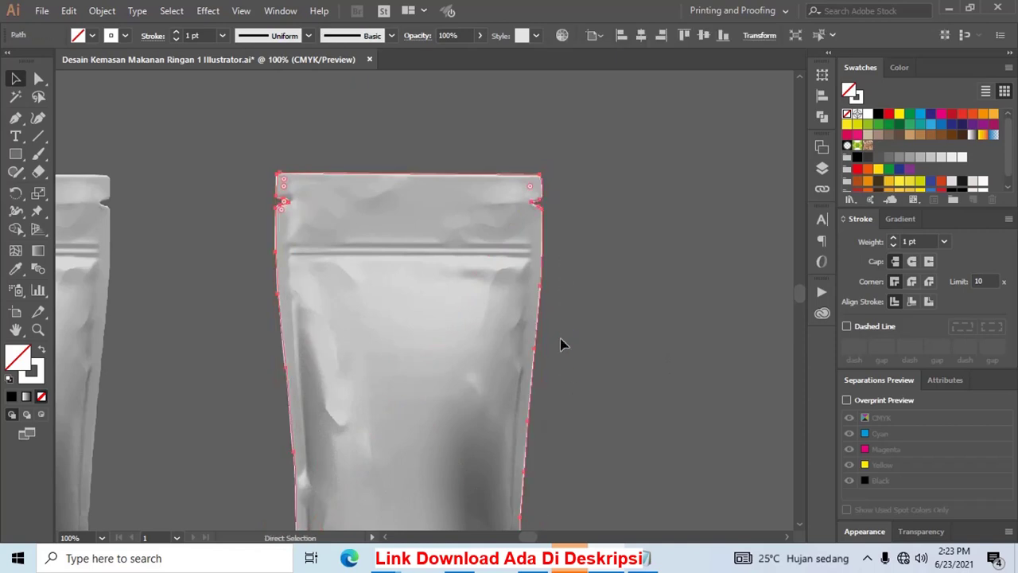
key("ctrl+minus")
left_click_drag(517, 284, 488, 312)
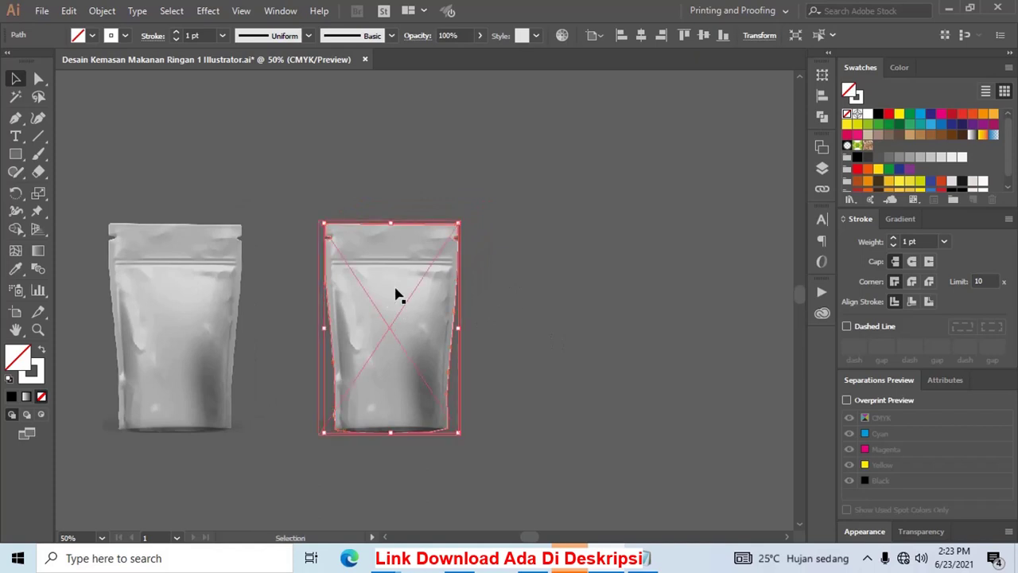
Apply default colours to the outline, giving it a white fill and removing its stroke
key("d")
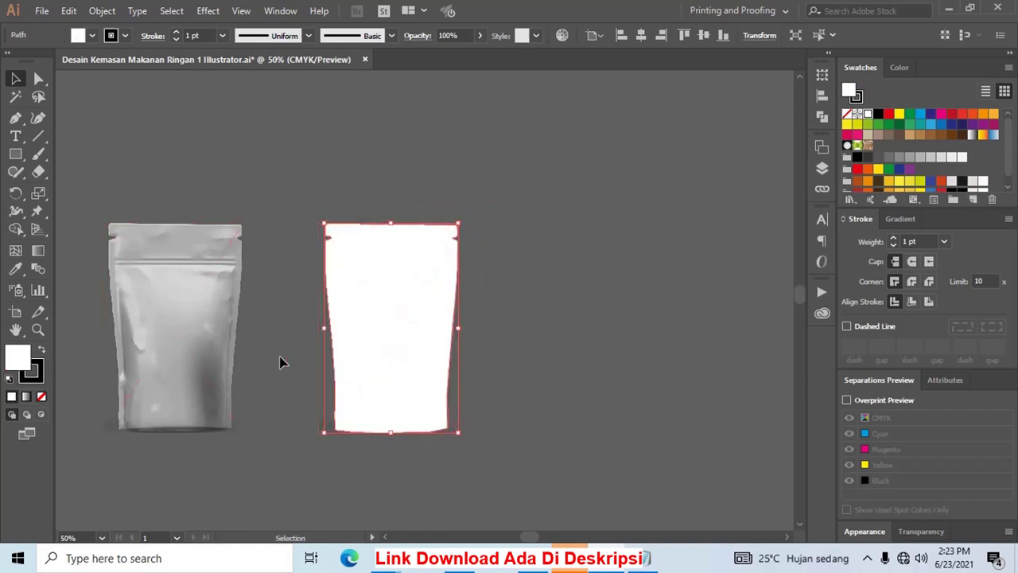
key("z")
left_click_drag(302, 199, 575, 455)
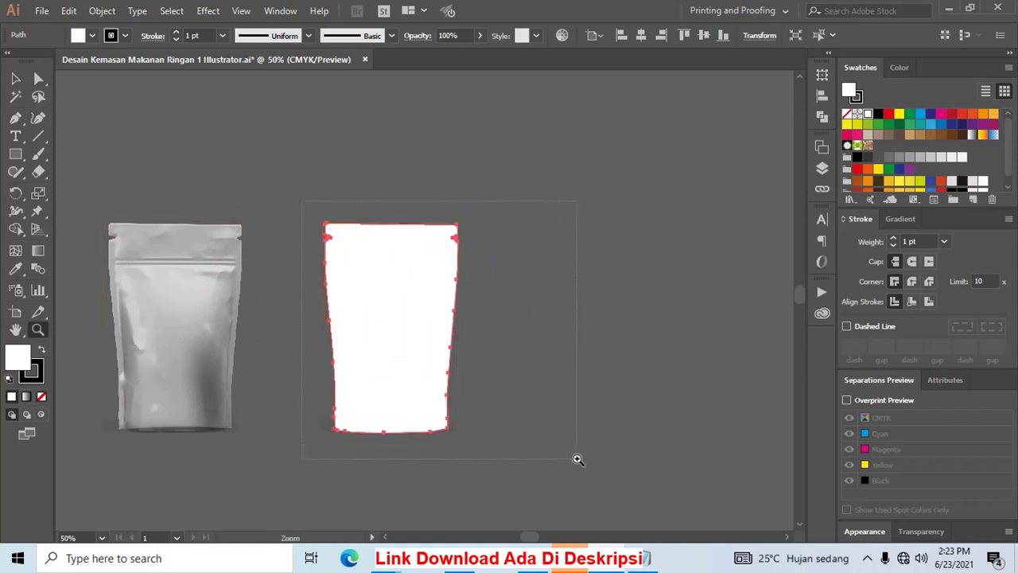
left_click_drag(475, 345, 478, 349)
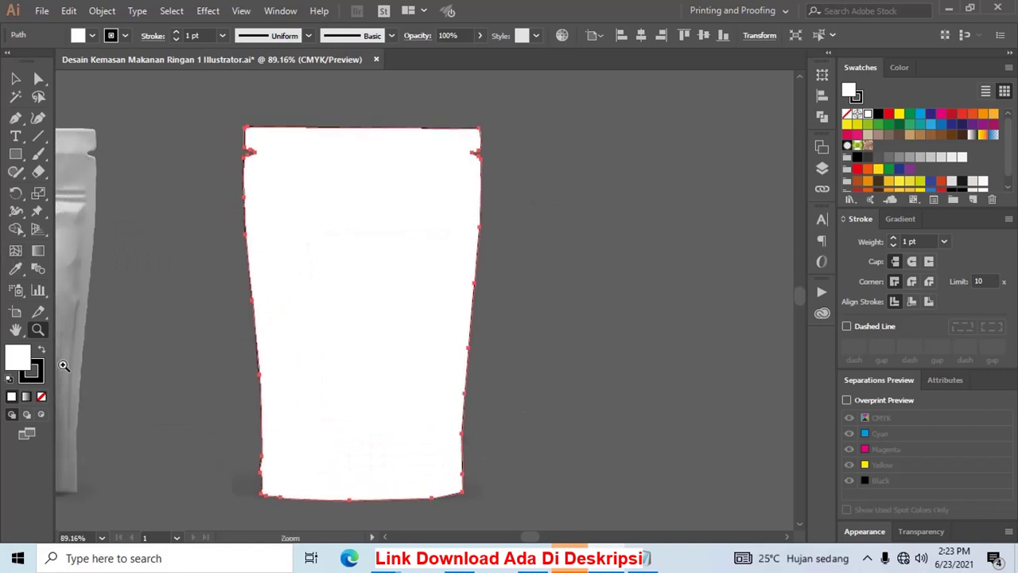
left_click(38, 380)
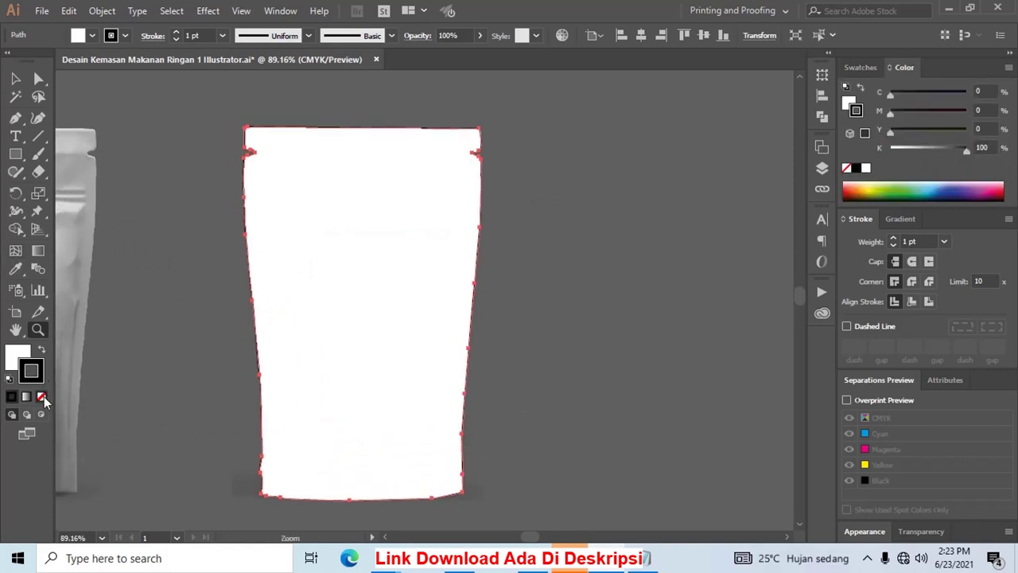
left_click(43, 396)
left_click(17, 354)
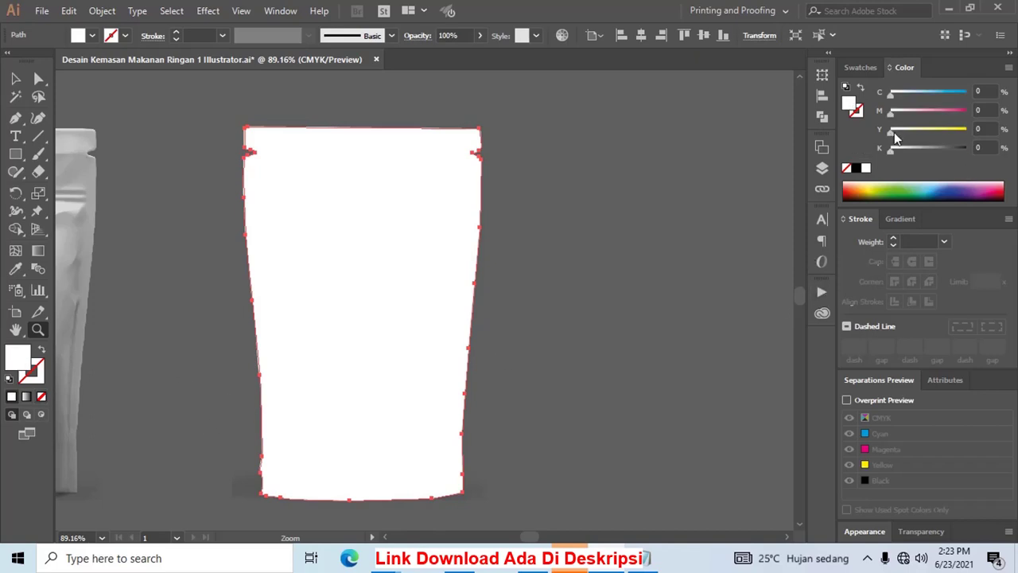
left_click(863, 68)
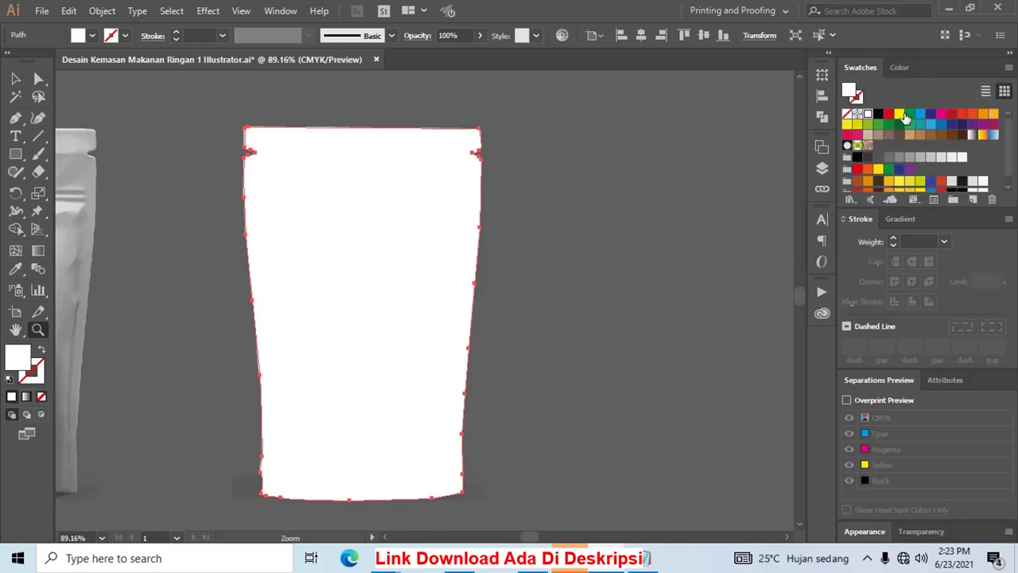
Fill the pouch shape yellow and set its blending mode to Multiply
left_click(900, 114)
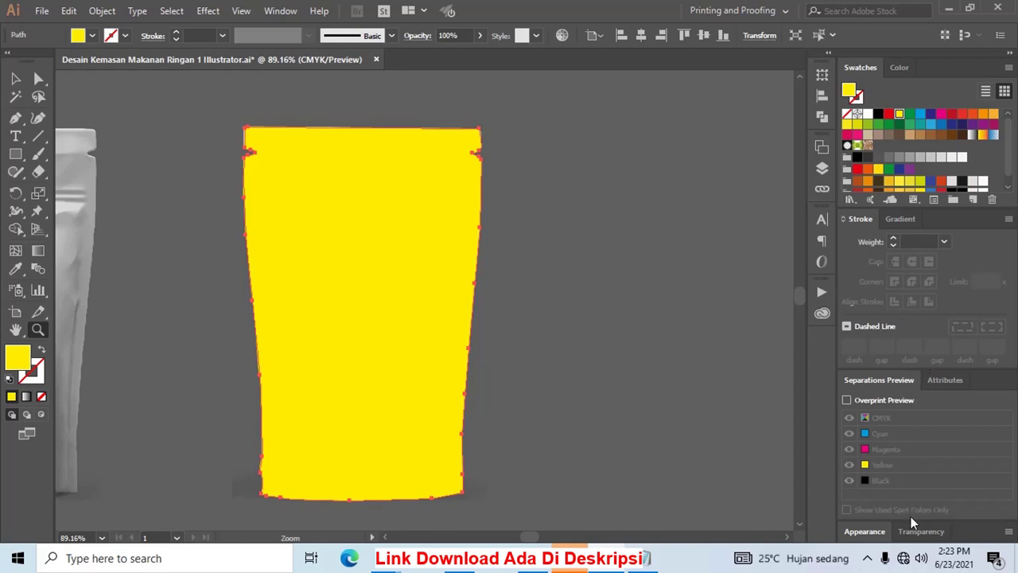
left_click(878, 532)
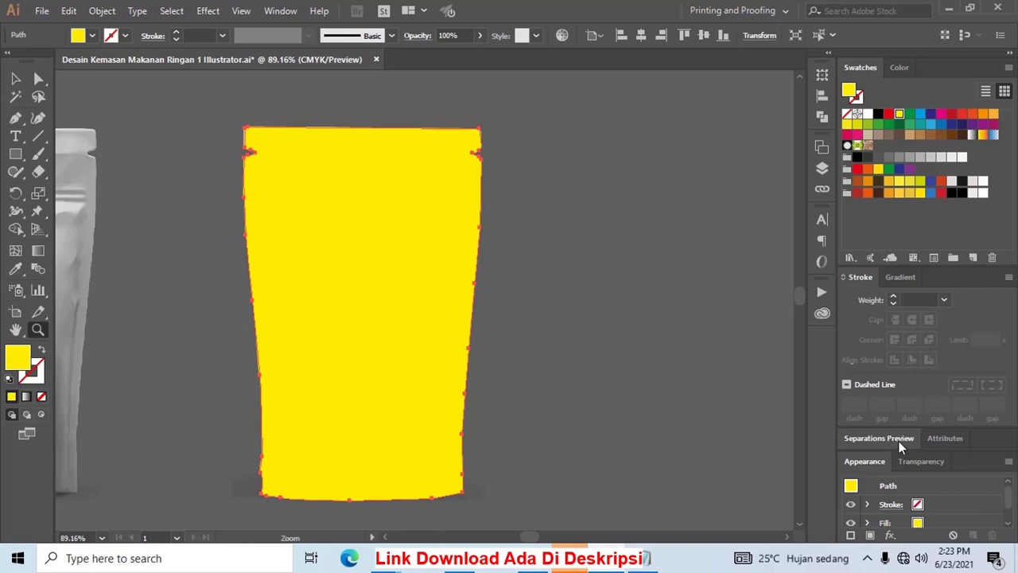
left_click_drag(873, 459, 610, 151)
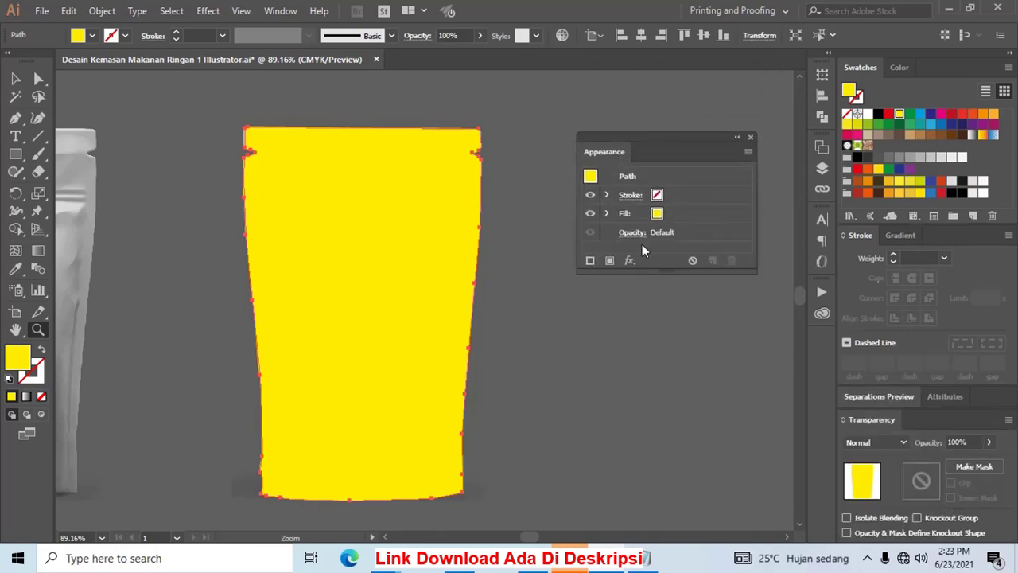
left_click(641, 240)
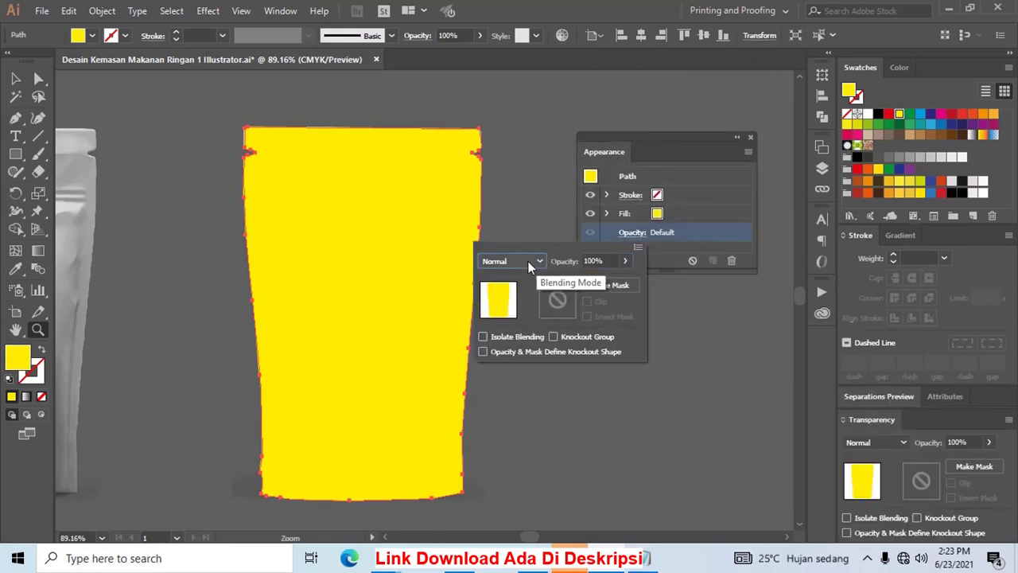
left_click(528, 261)
left_click(521, 313)
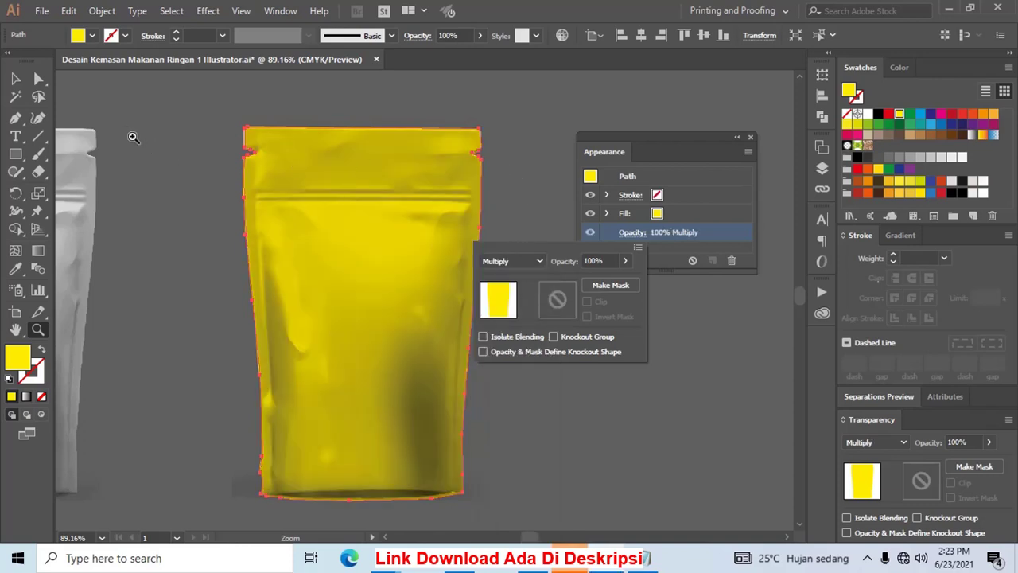
Cancel the accidental Move dialog, deselect, and switch the blending mode back to Normal
left_click(15, 79)
double_click(16, 79)
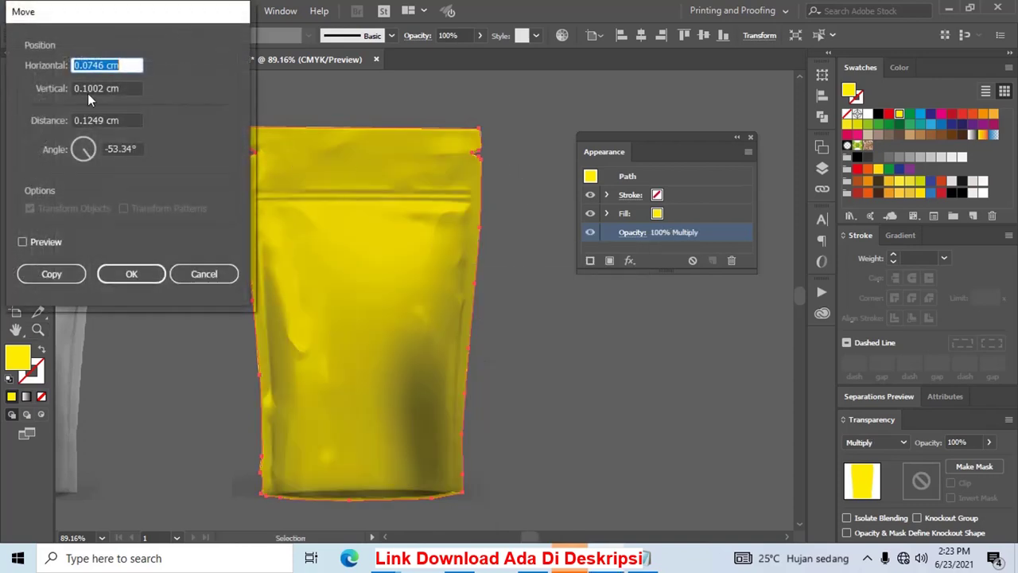
left_click(212, 271)
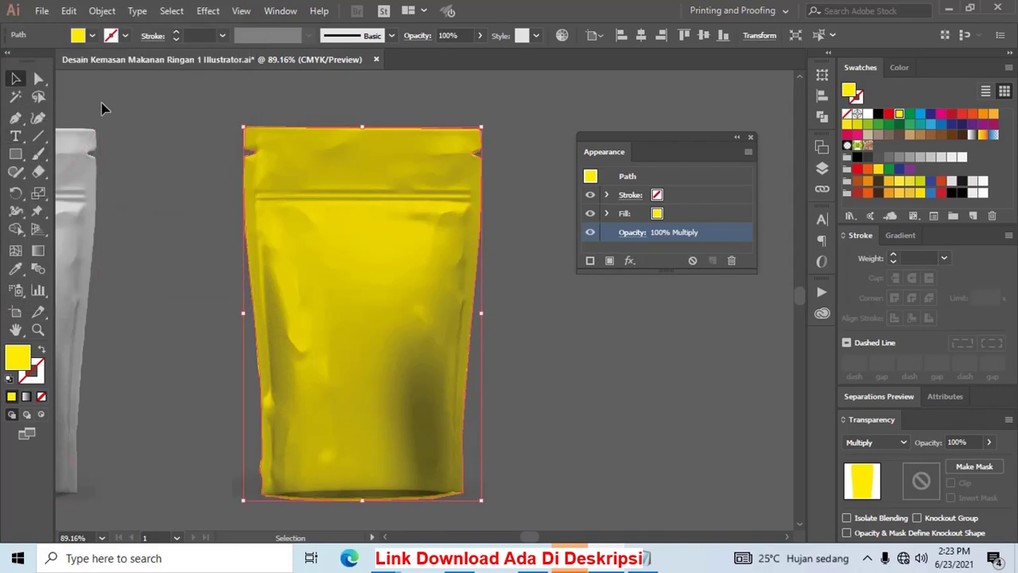
left_click(102, 108)
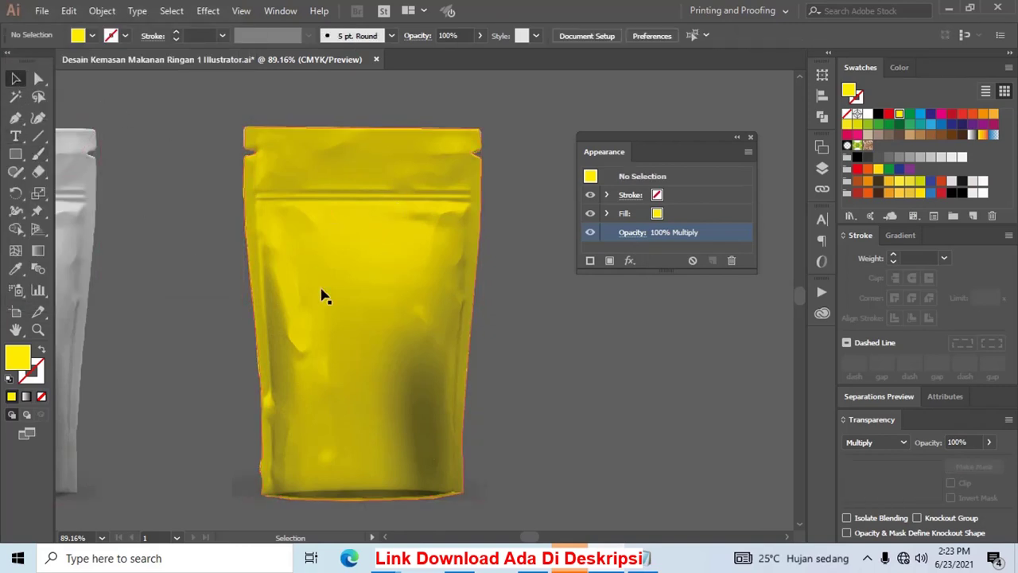
left_click(628, 238)
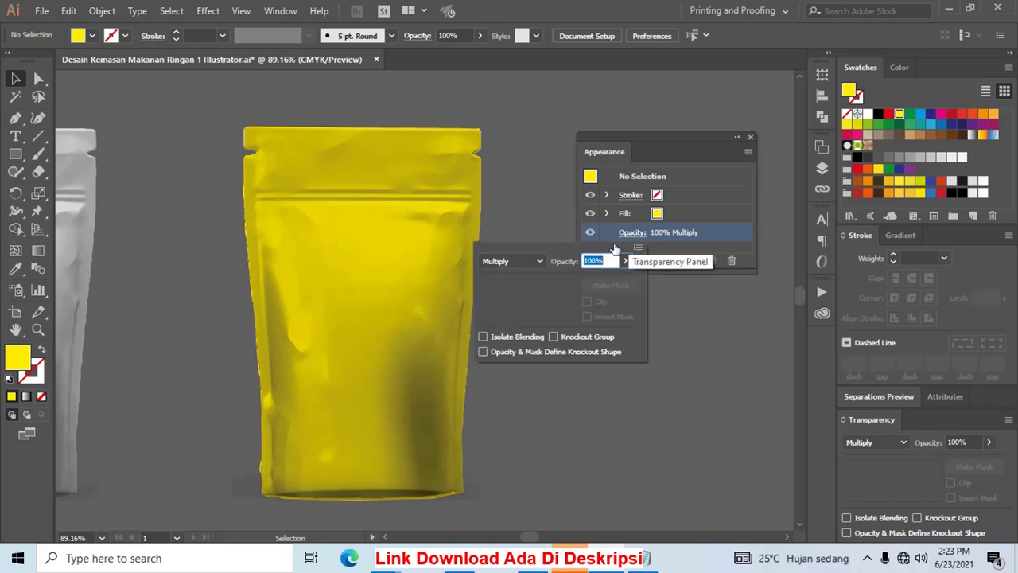
left_click(513, 261)
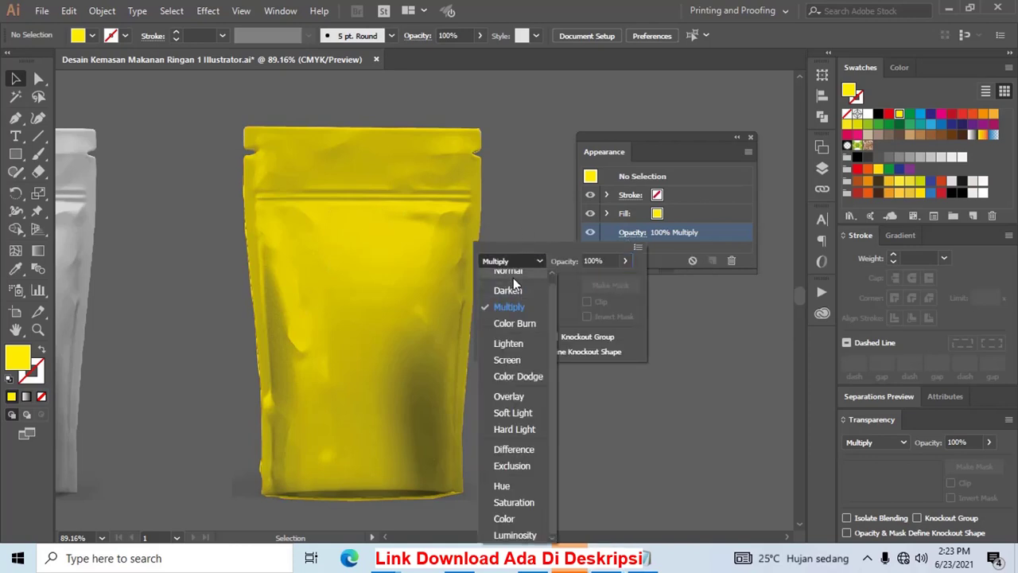
left_click(513, 274)
left_click(512, 265)
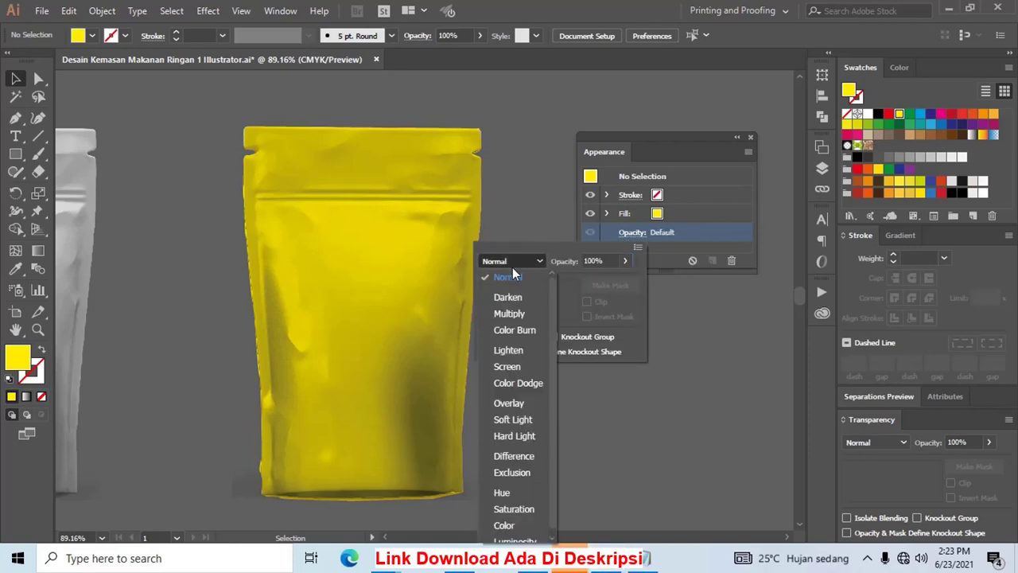
left_click(513, 272)
With the yellow shape selected, reset its blending to Multiply
left_click(424, 198)
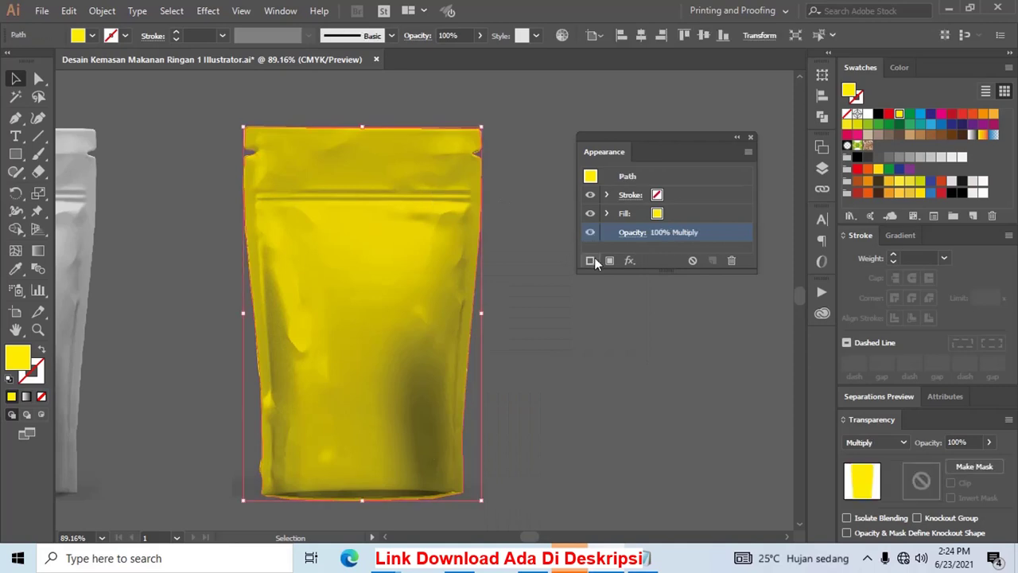
left_click(632, 232)
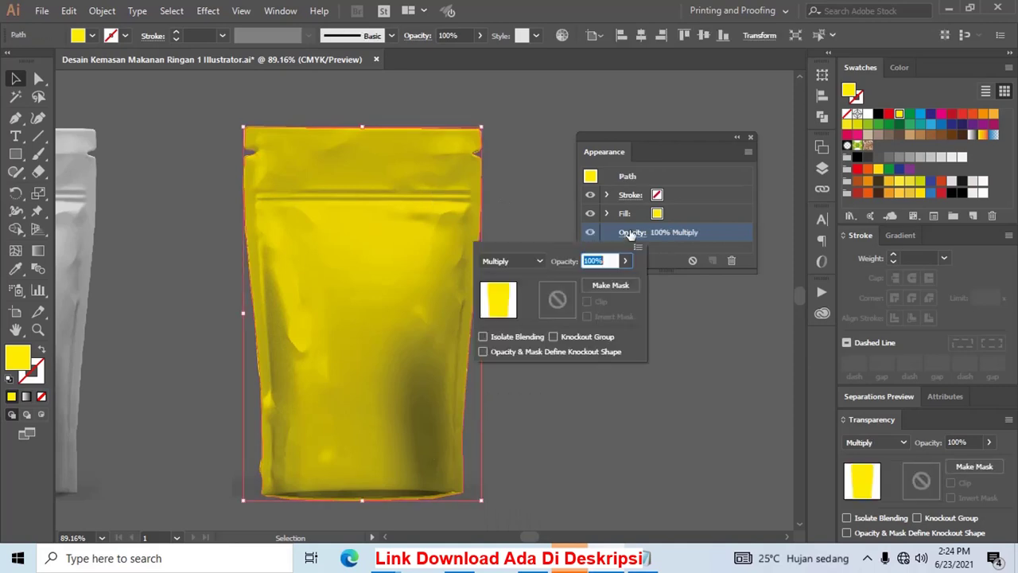
left_click(524, 260)
left_click(517, 273)
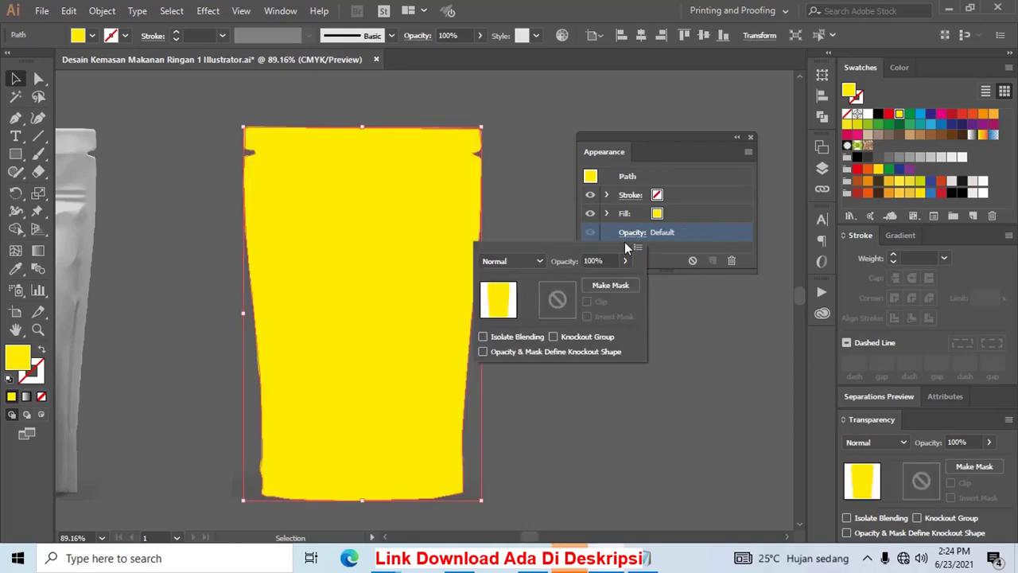
left_click(529, 261)
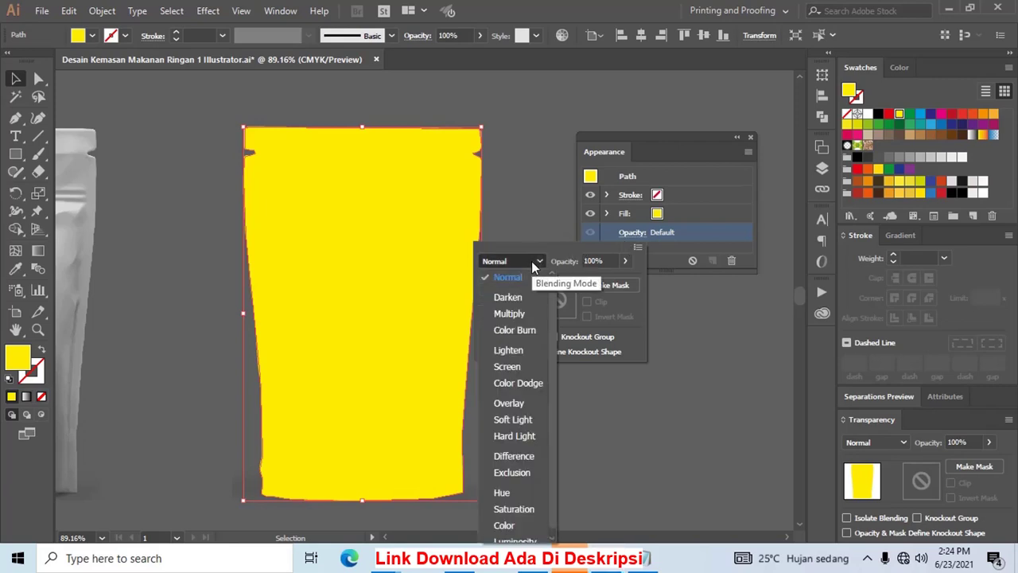
left_click(513, 314)
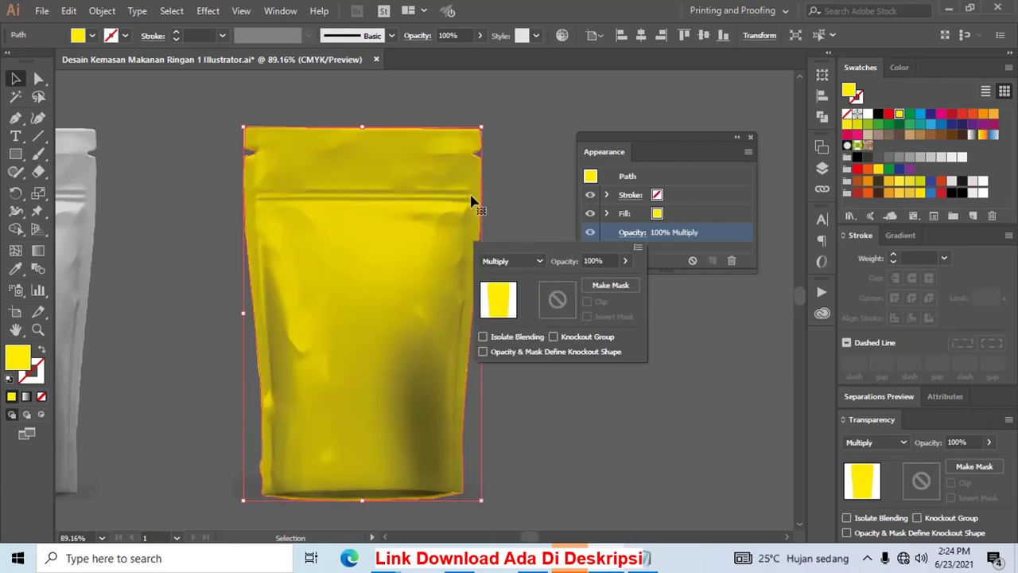
left_click(546, 195)
Move the yellow shape toward the left pouch and duplicate it onto that pouch
left_click_drag(382, 213, 211, 209)
left_click(334, 203, "shift")
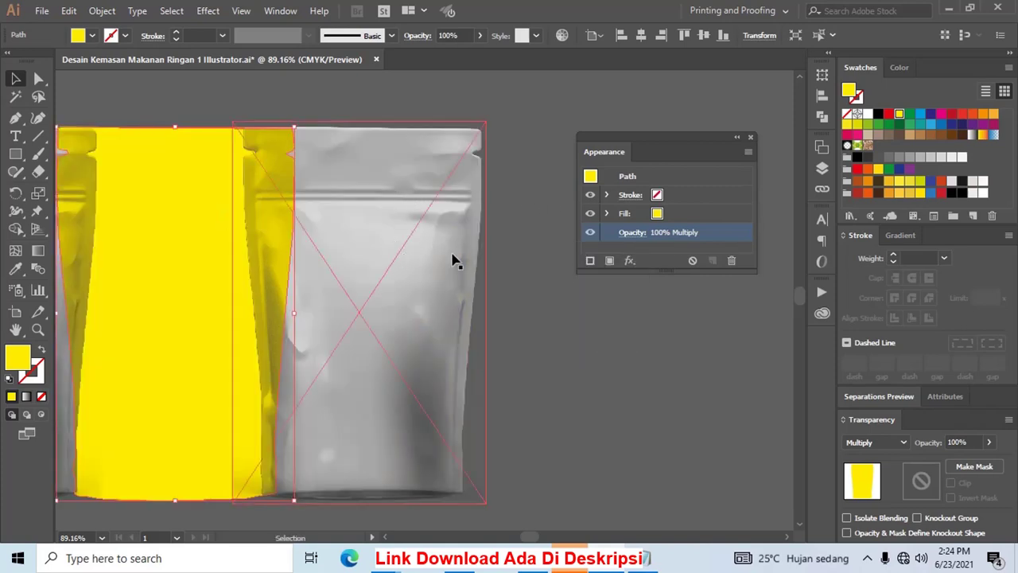
key("ctrl+7")
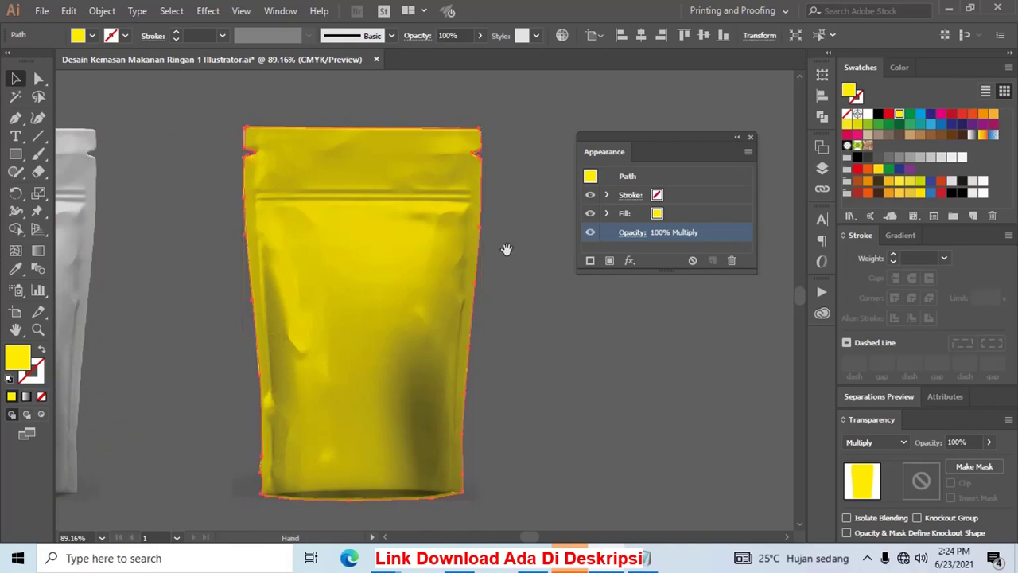
left_click_drag(506, 250, 567, 226)
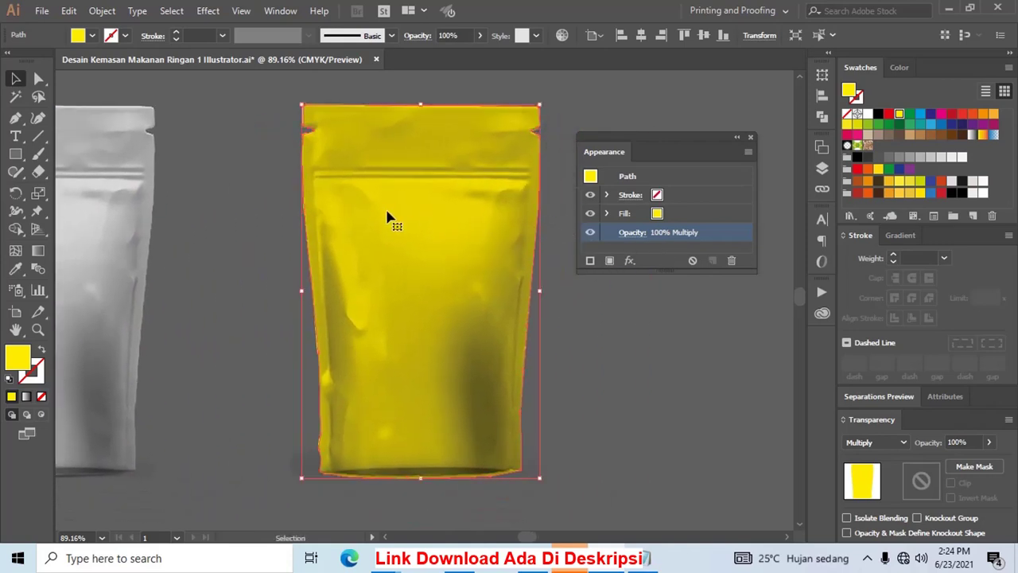
left_click_drag(404, 214, 110, 214)
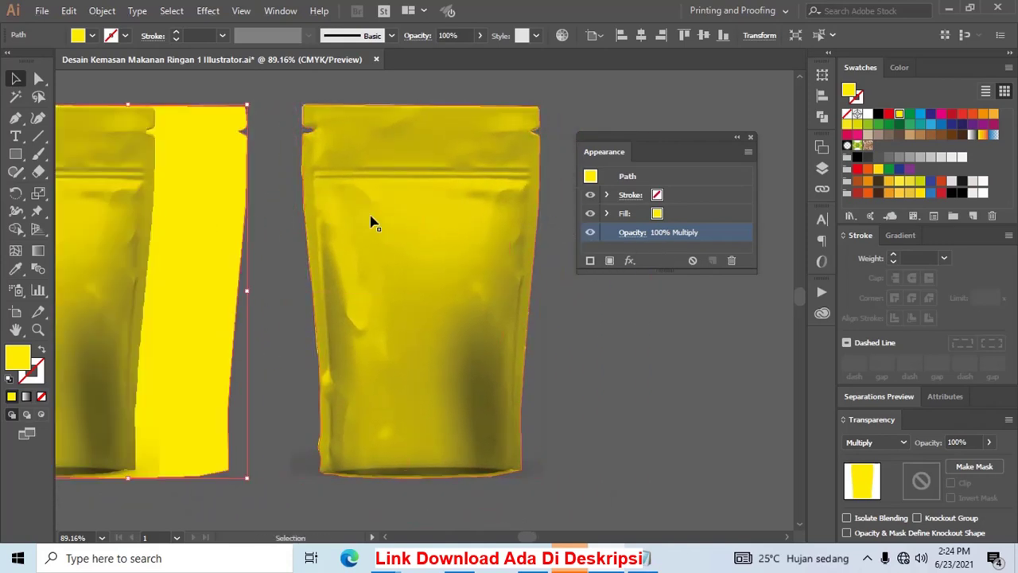
Make the right pouch outline white-filled with no stroke
left_click_drag(373, 223, 668, 349)
key("ctrl+z")
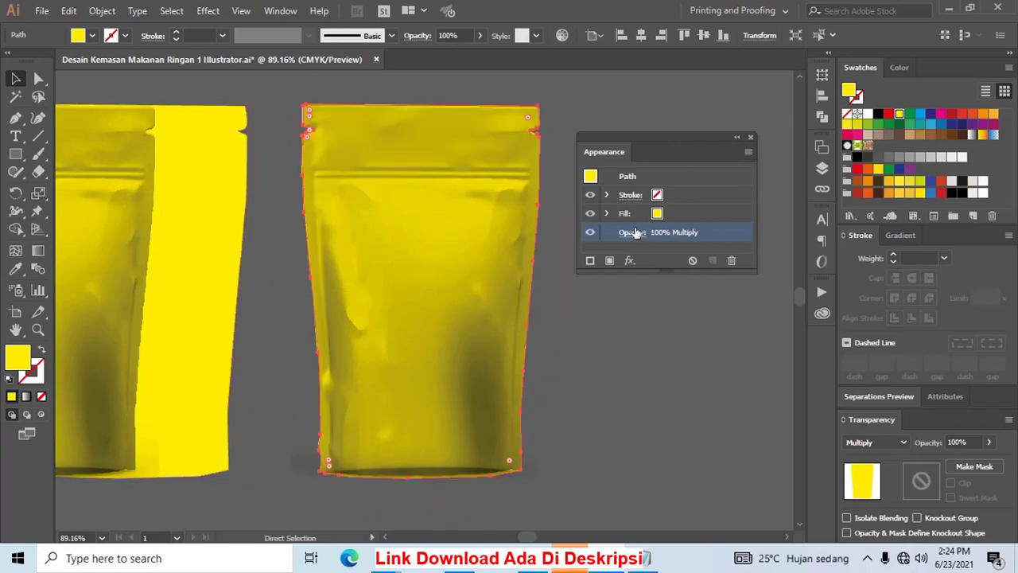
key("d")
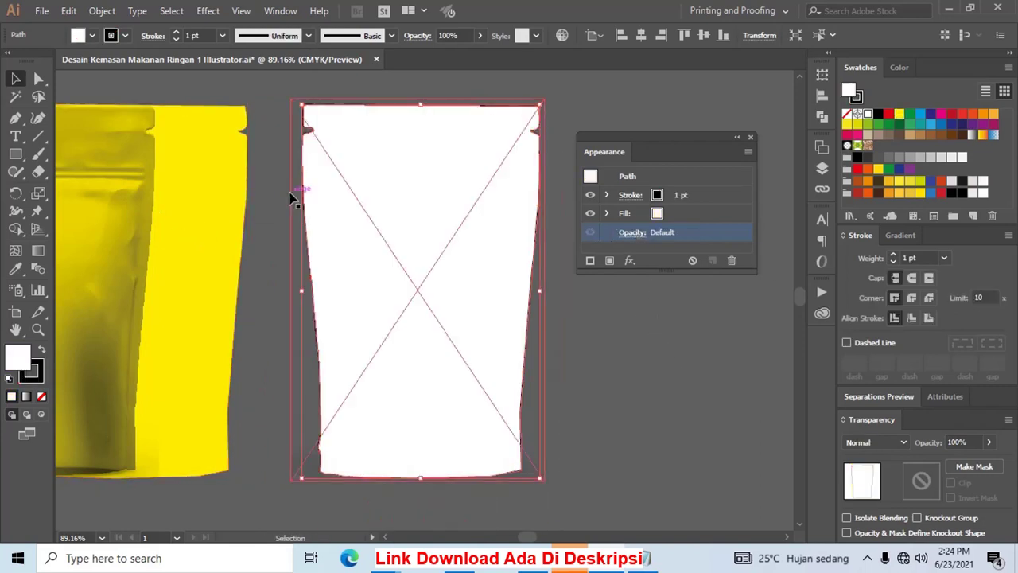
left_click(37, 377)
left_click(41, 396)
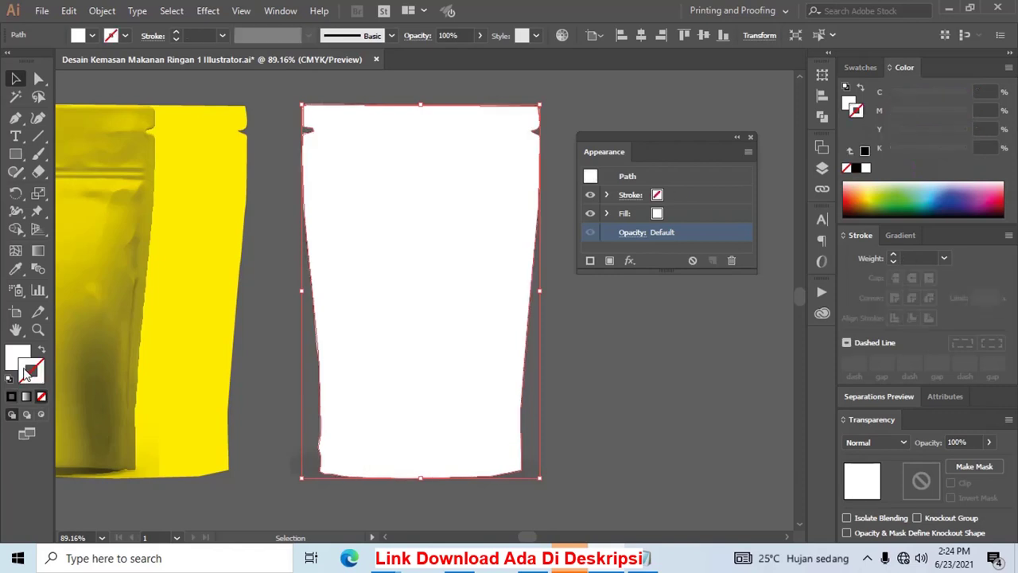
left_click(18, 358)
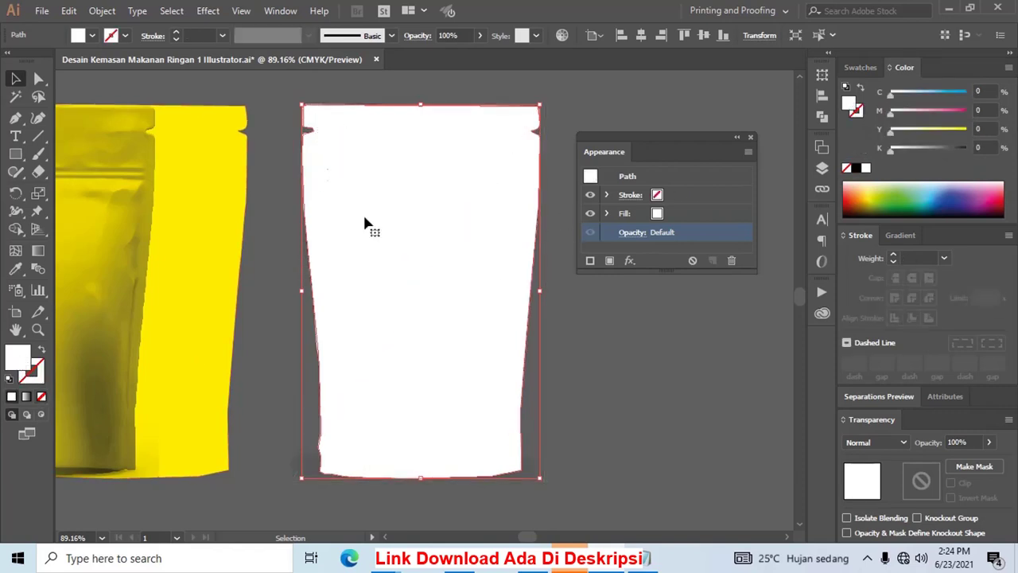
Blend the white shape in Overlay mode at 57% opacity
left_click(628, 237)
left_click(517, 262)
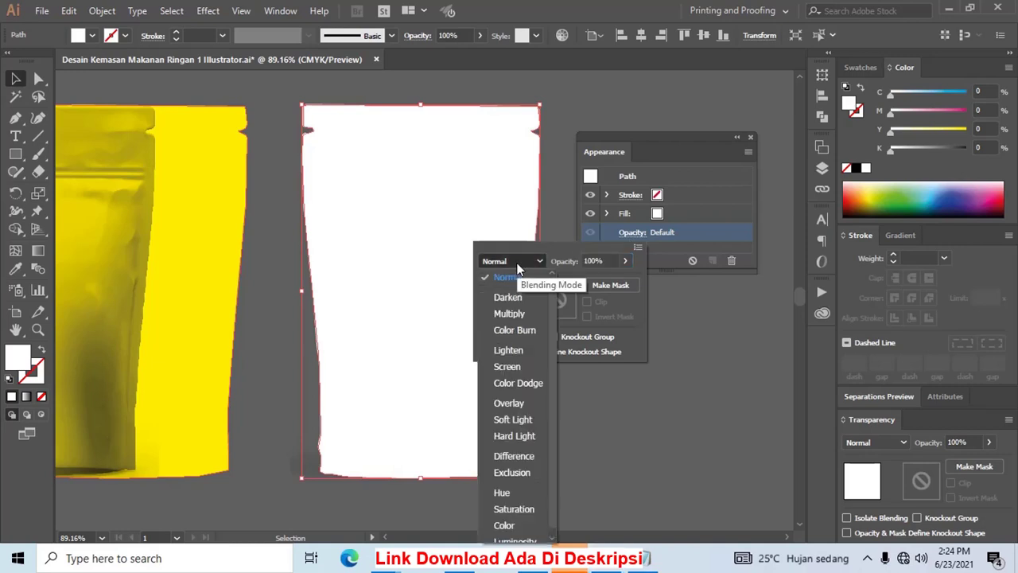
left_click(530, 407)
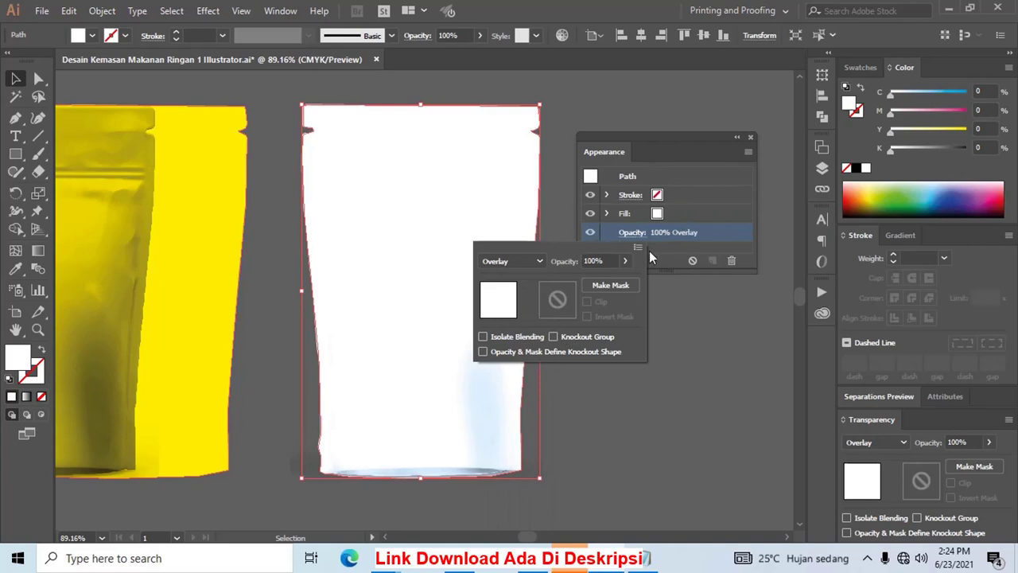
left_click_drag(624, 269, 596, 281)
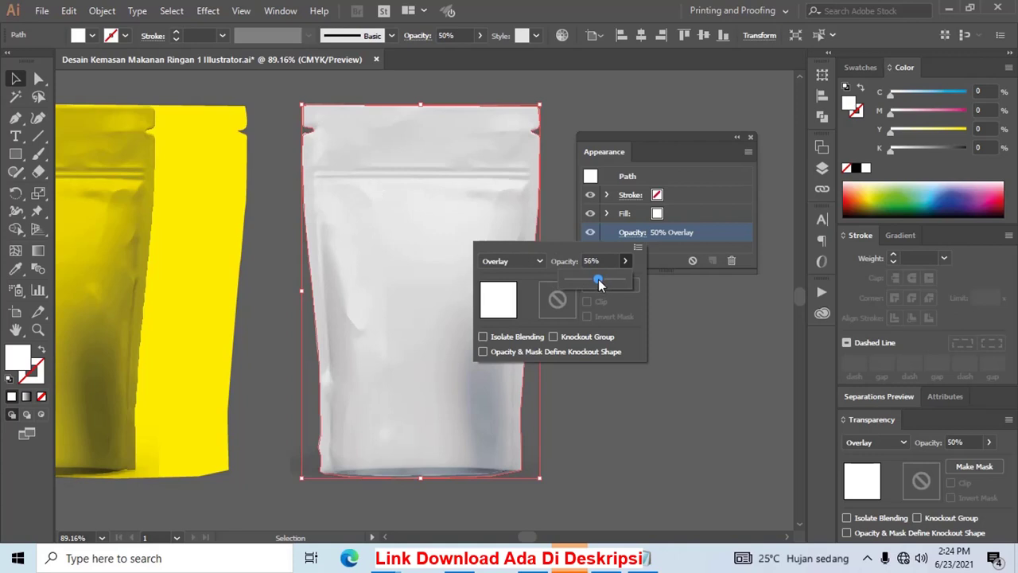
left_click_drag(600, 284, 602, 284)
left_click(633, 394)
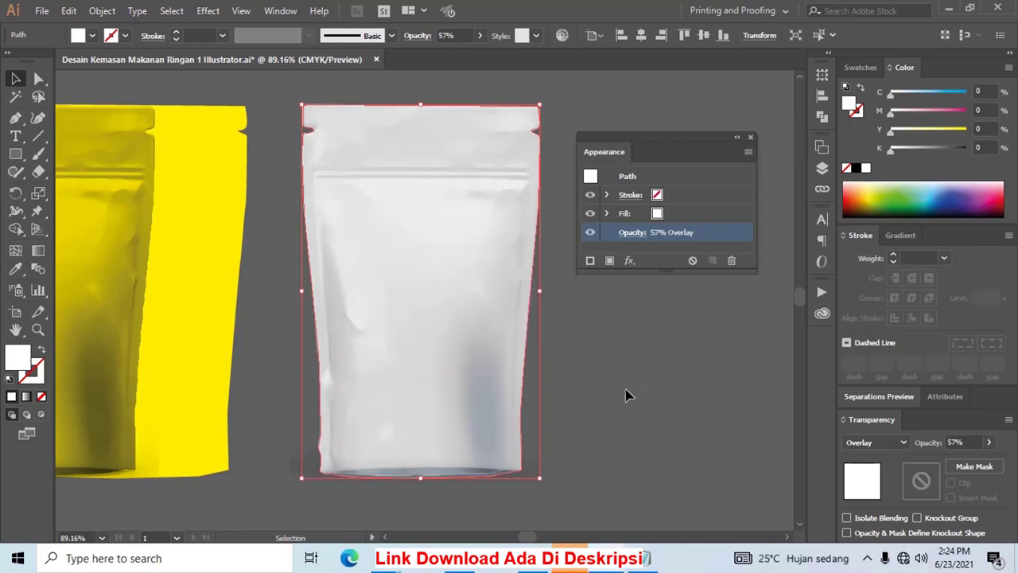
Try moving the white shape onto the yellow pouch, undo it, and deselect
left_click_drag(458, 274, 304, 326)
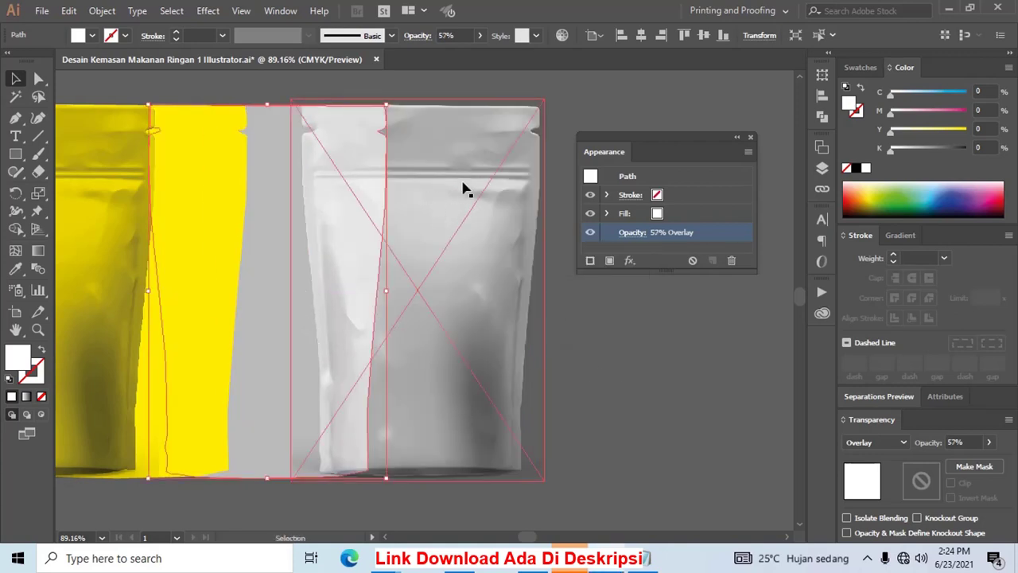
key("ctrl+z")
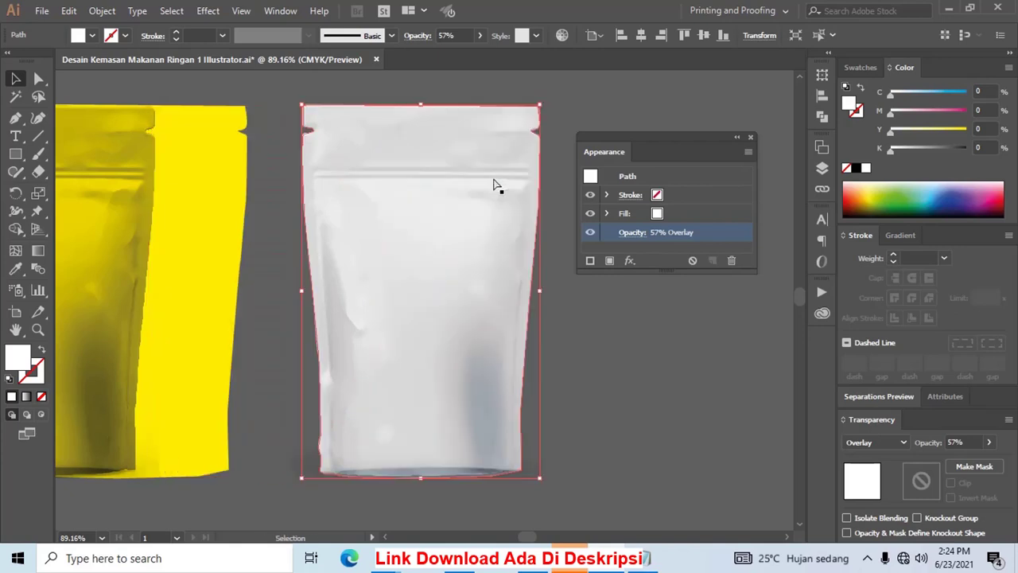
left_click(607, 400)
left_click_drag(593, 337, 614, 367)
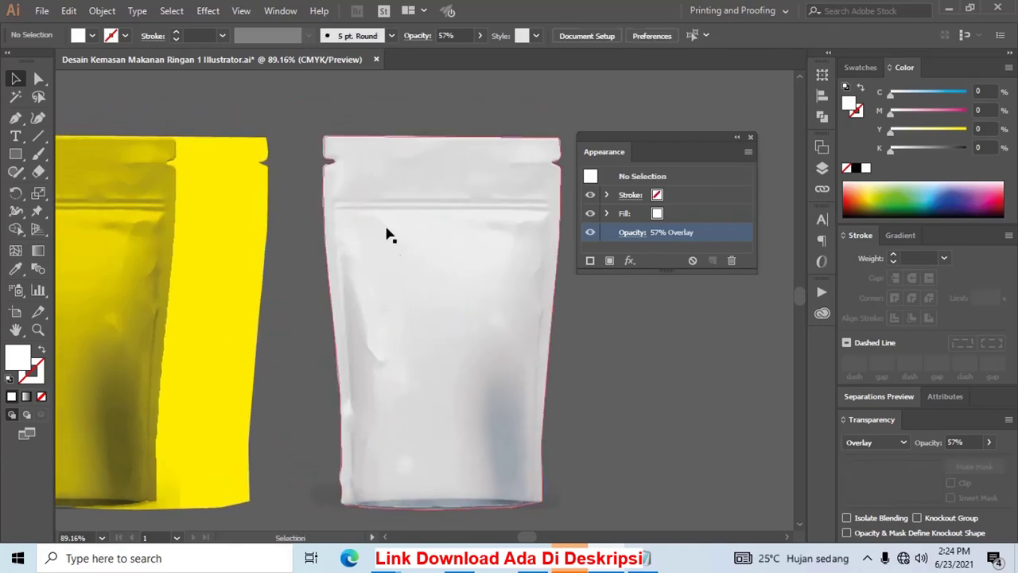
Move the yellow shape over the right pouch and then back onto the left pouch
left_click_drag(301, 121, 461, 283)
left_click(209, 209)
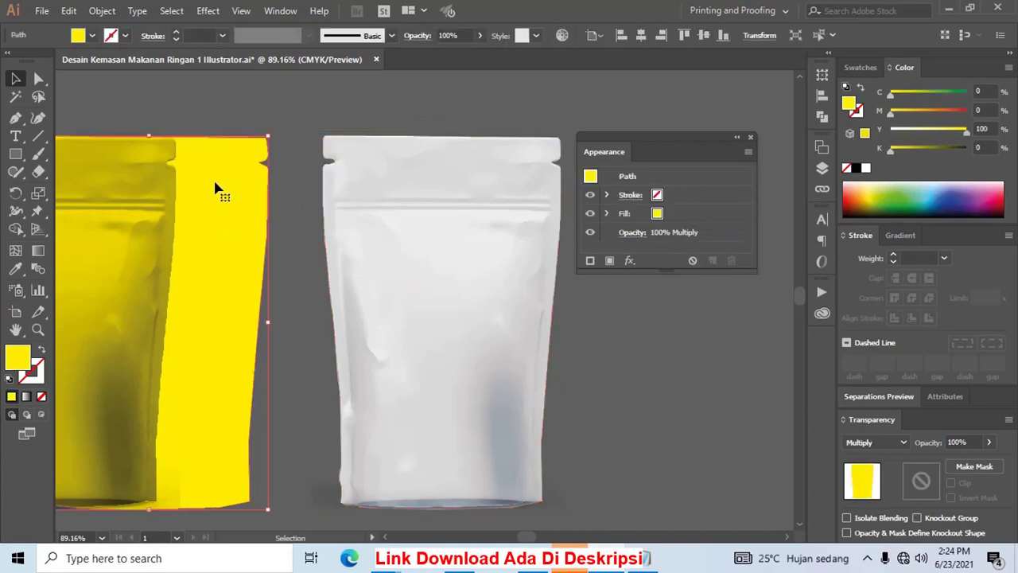
left_click_drag(221, 191, 513, 191)
left_click(417, 122)
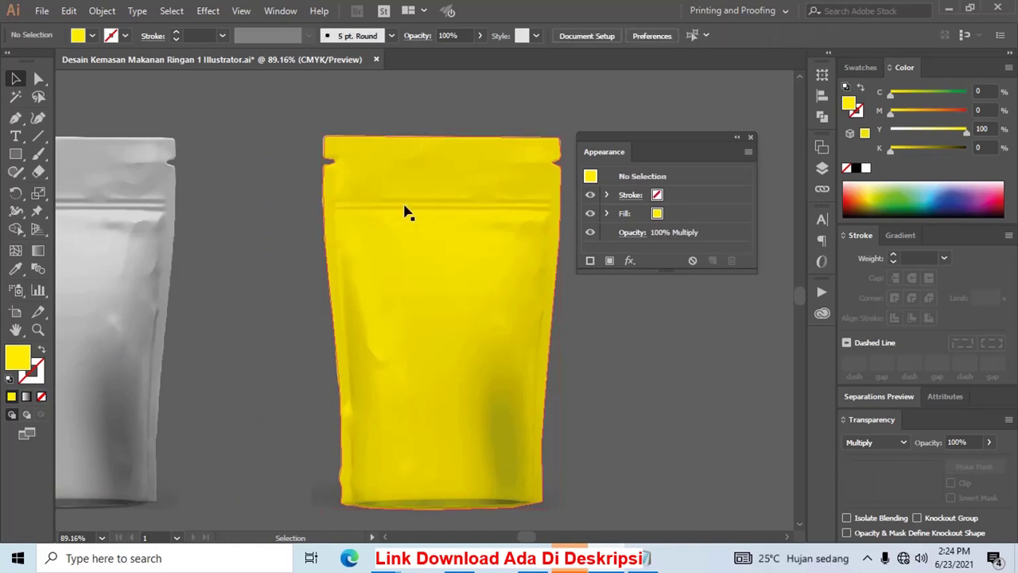
left_click_drag(405, 212, 182, 211)
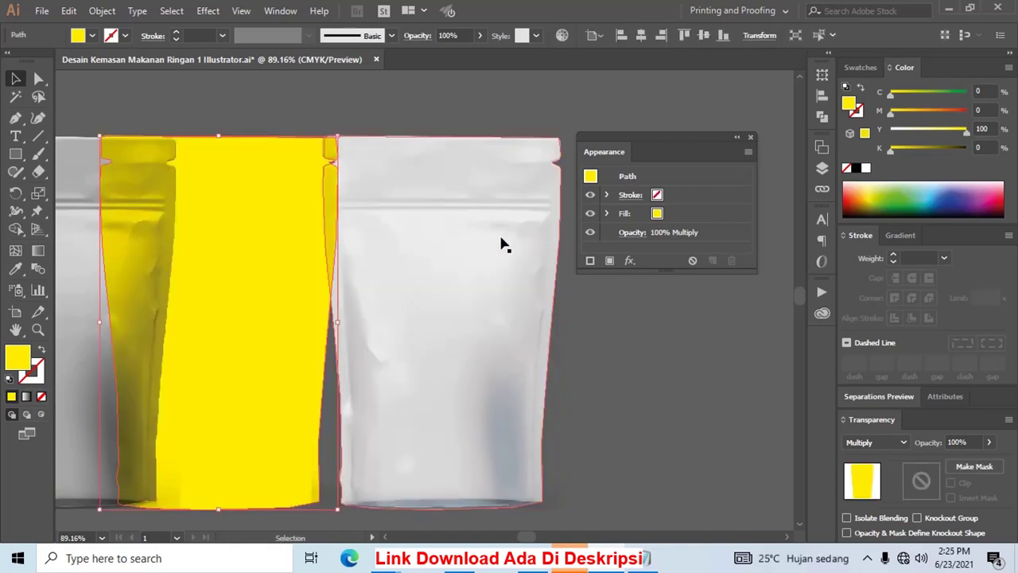
Raise the opacity of the white overlay shape inside the right pouch group
double_click(499, 240)
left_click(499, 242)
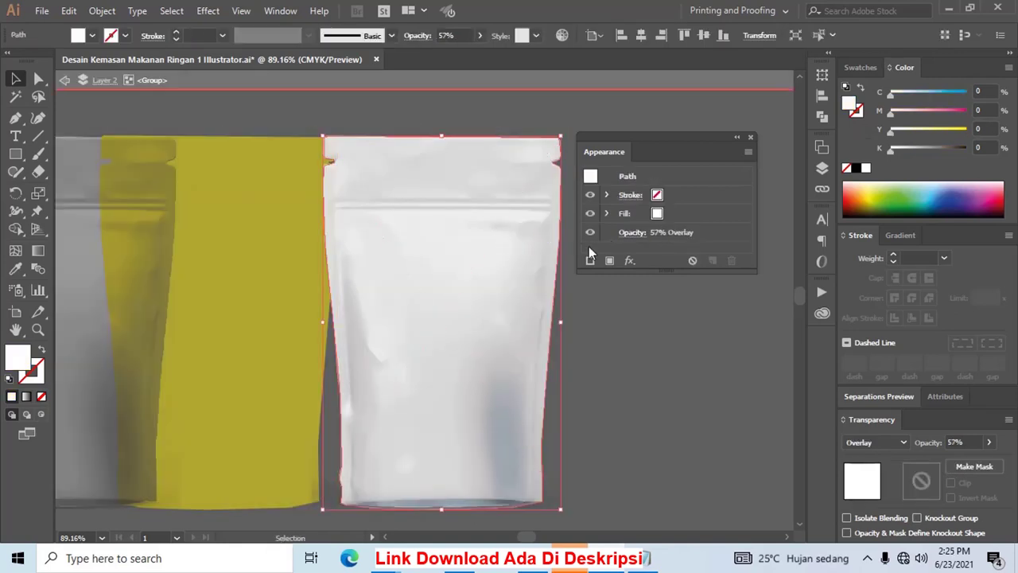
left_click(636, 233)
left_click(625, 261)
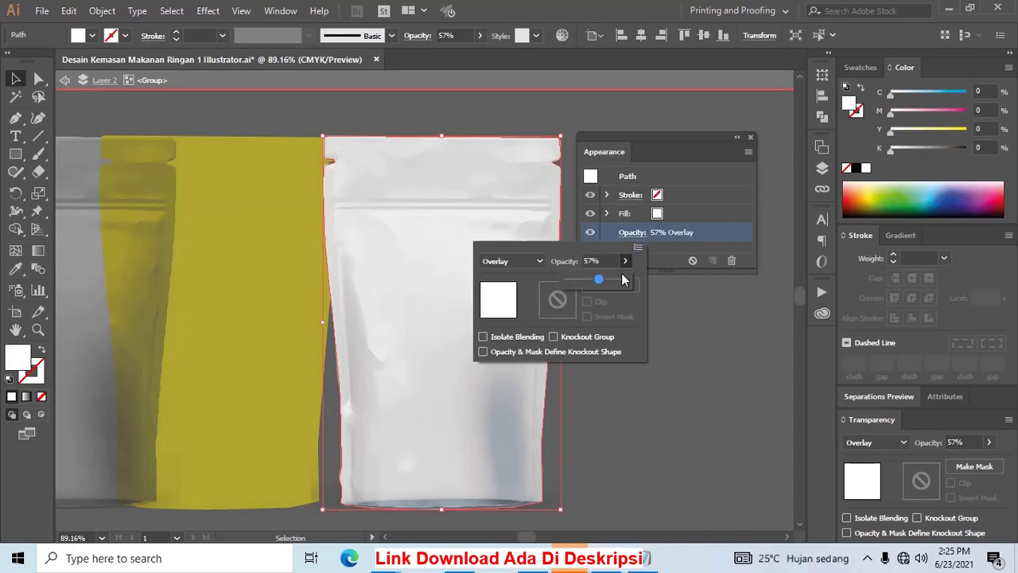
left_click_drag(604, 280, 602, 280)
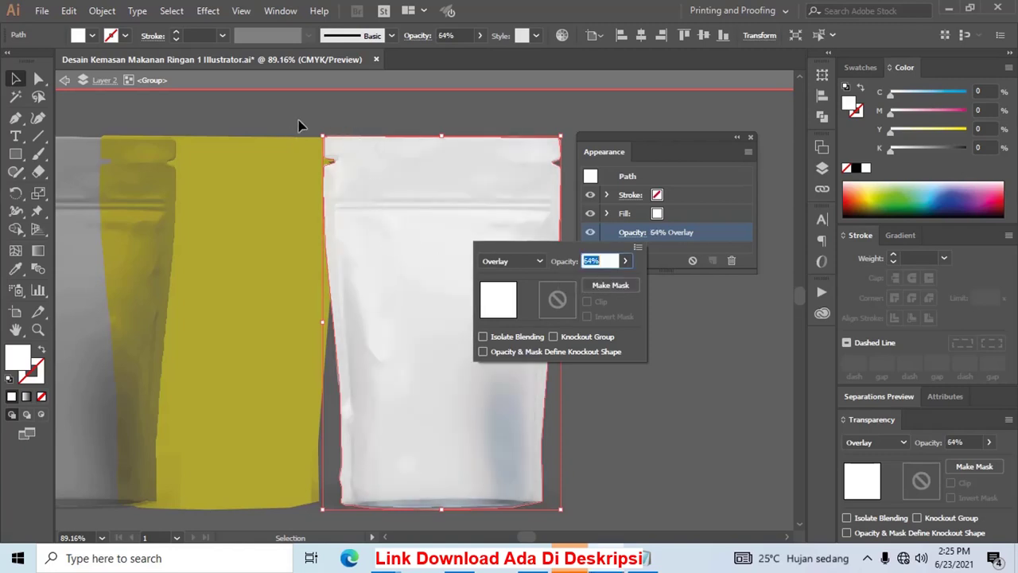
left_click(663, 250)
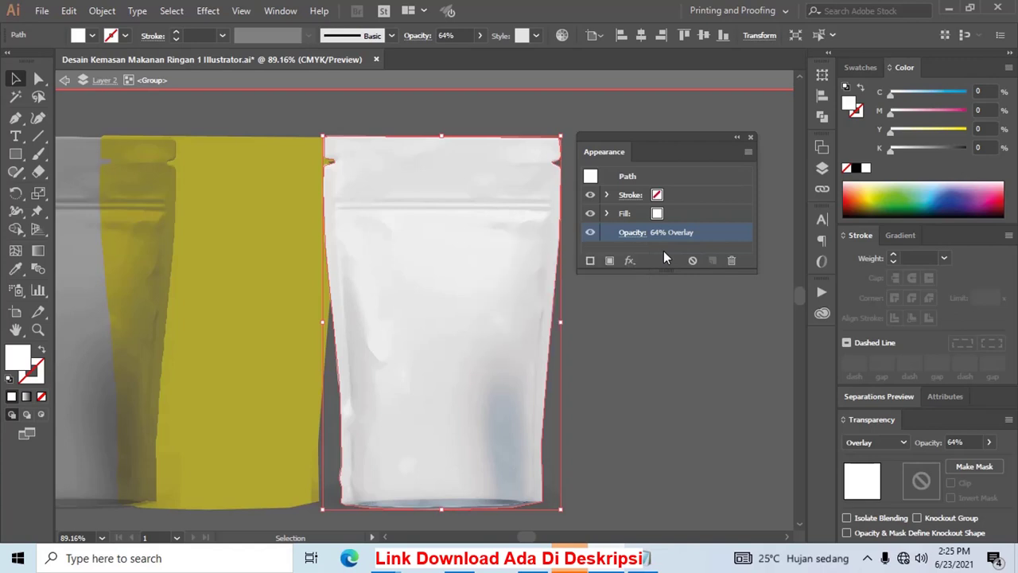
Undo three edits to restore the yellow Multiply shape over the right pouch, then deselect
key("ctrl+shift+a")
key("ctrl+z")
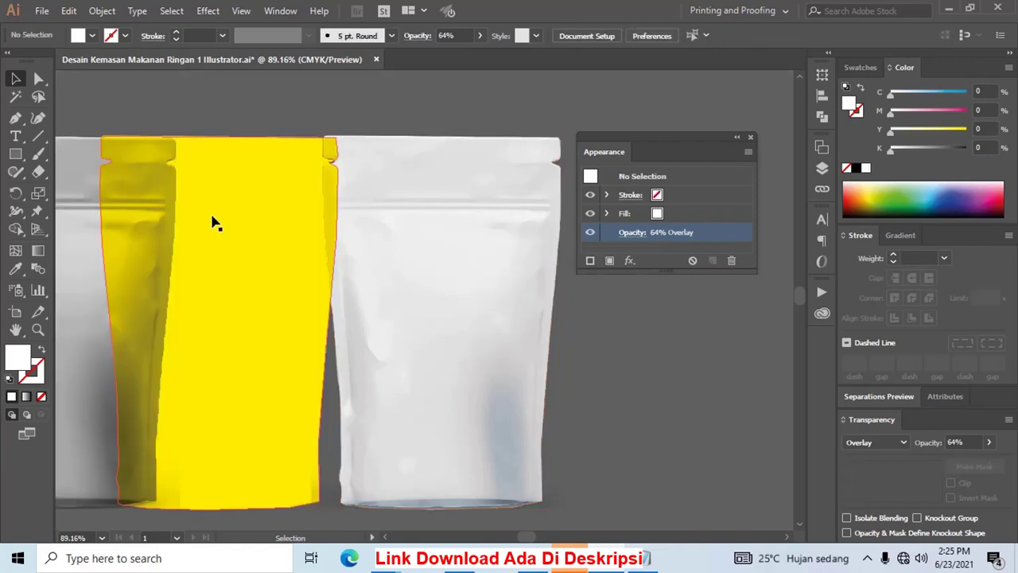
key("ctrl+z")
key("ctrl+z")
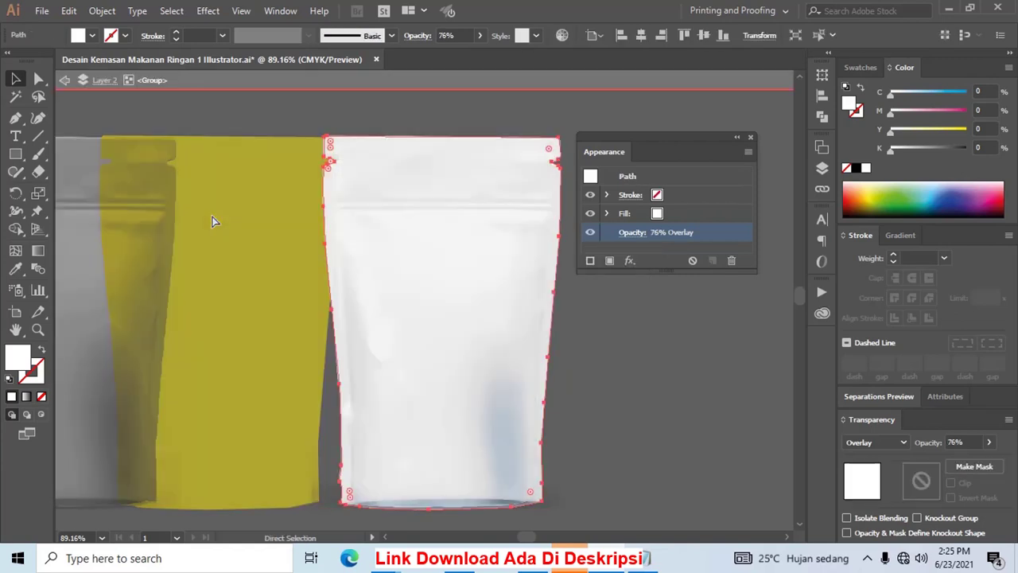
key("ctrl+z")
key("ctrl+z")
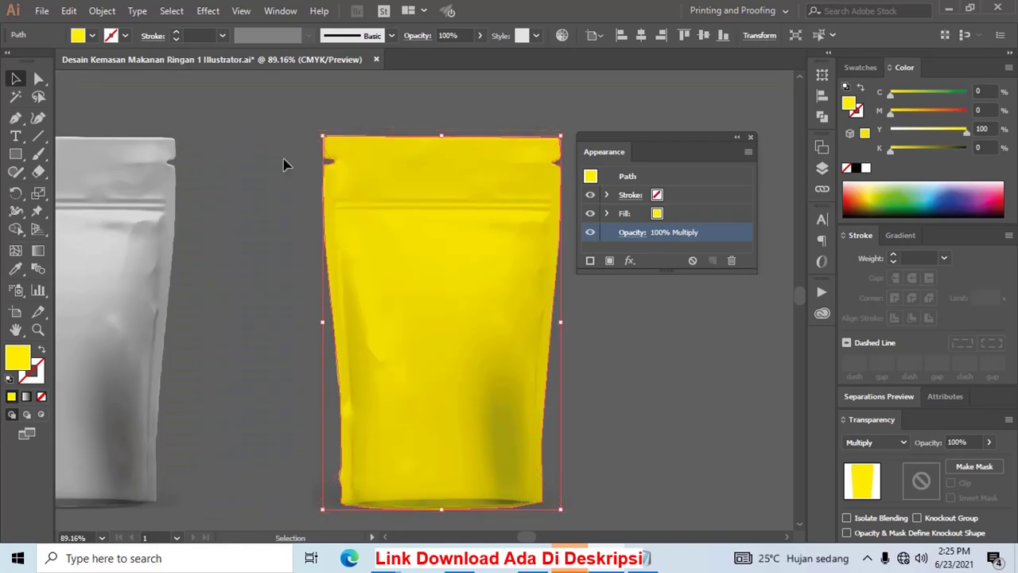
key("ctrl+shift+a")
Select the Krip Pruk front design and drag it off the label sheet beside the yellow pouch
key("ctrl+minus")
key("ctrl+minus")
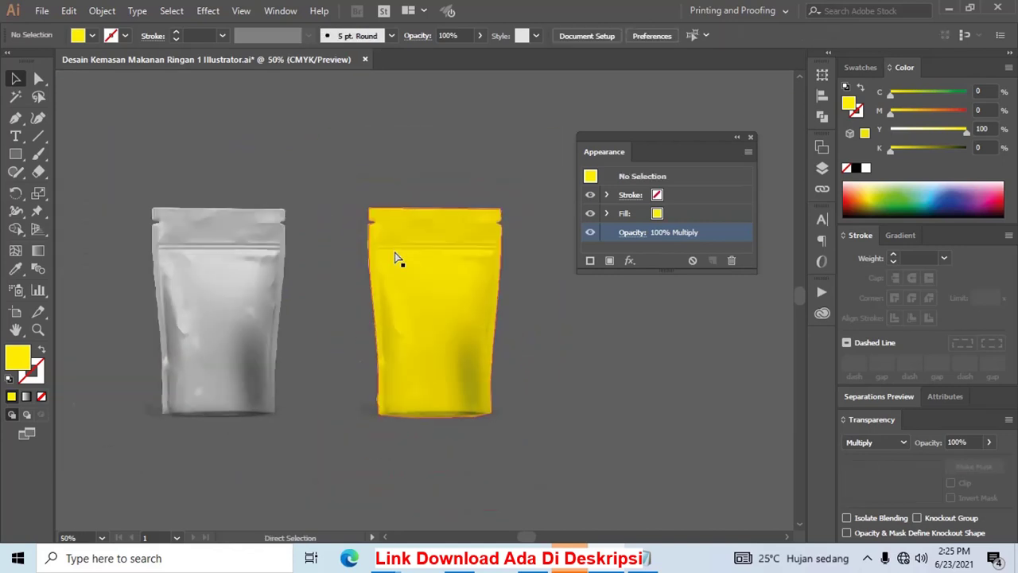
key("ctrl+minus")
scroll(395, 257, "right", 3)
scroll(396, 257, "down", 1)
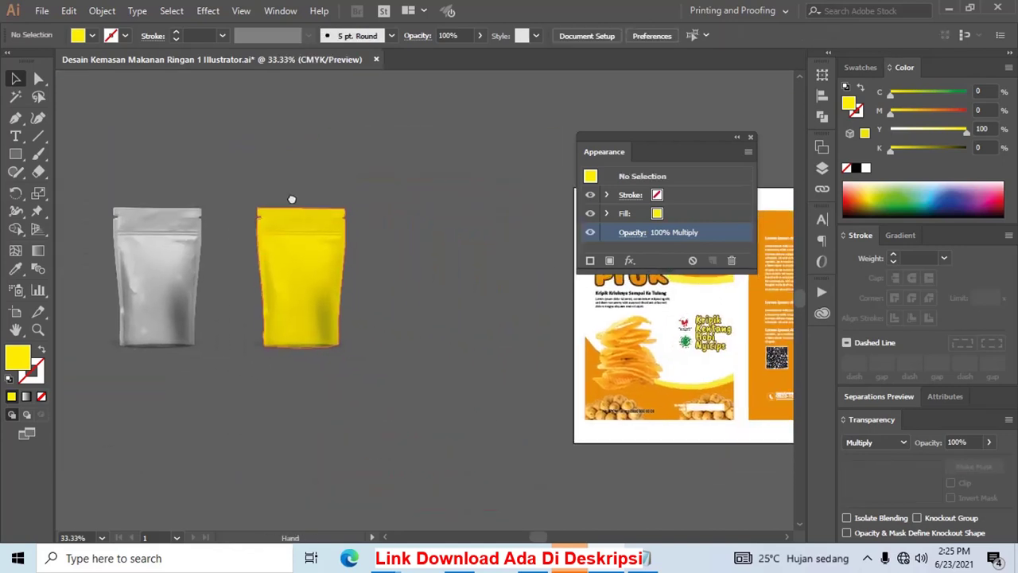
left_click_drag(689, 141, 718, 86)
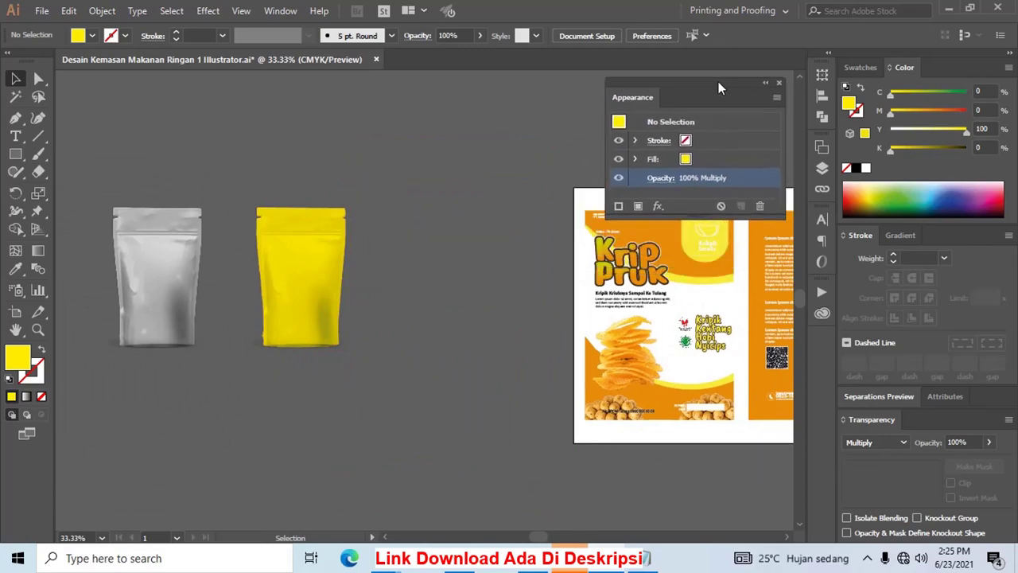
left_click_drag(491, 233, 425, 241)
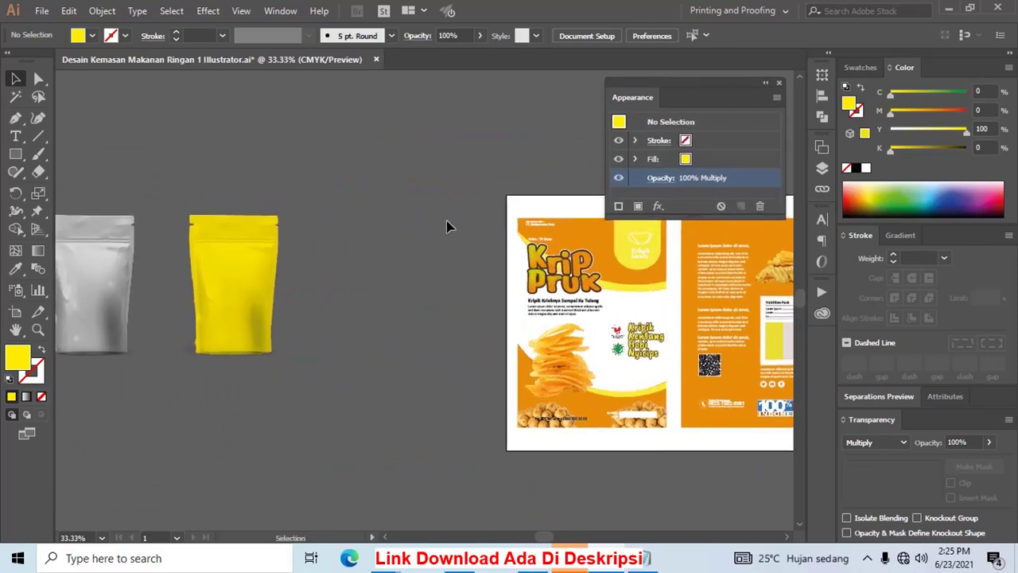
left_click_drag(468, 167, 665, 469)
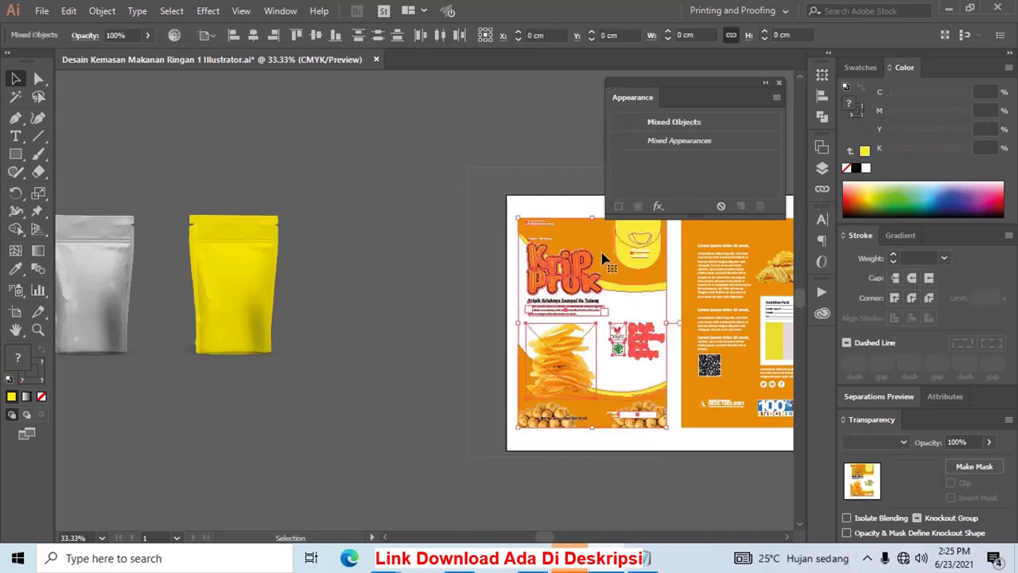
left_click_drag(606, 258, 403, 242)
Scale the front design down proportionally to about 13.3 × 18.8 cm
left_click(422, 188)
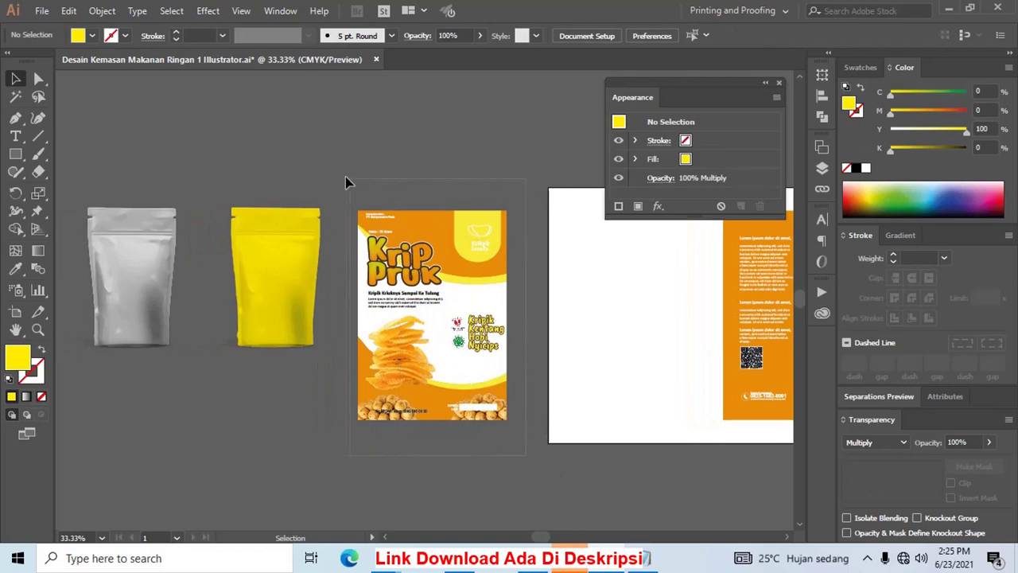
left_click_drag(345, 177, 439, 321)
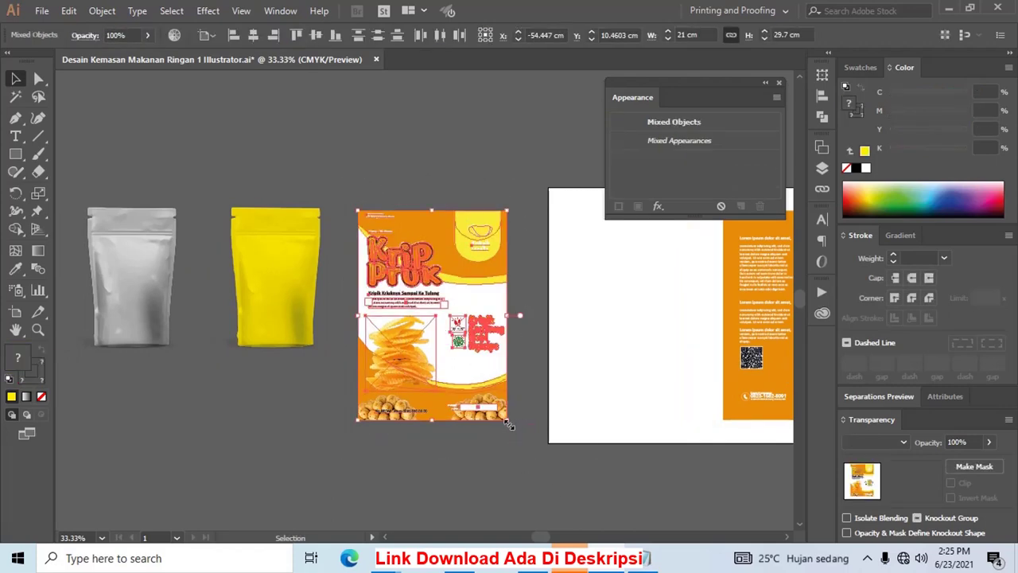
mouse_move(509, 424)
left_mouse_down()
mouse_move(453, 378)
mouse_move(451, 343)
left_mouse_up()
key("z")
left_click_drag(190, 191, 554, 398)
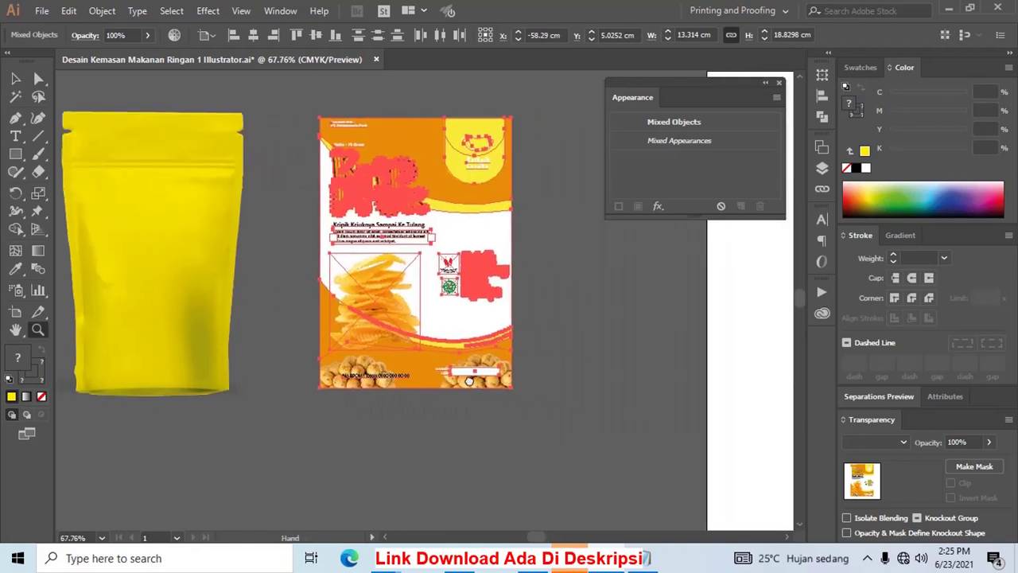
left_click_drag(469, 381, 437, 403)
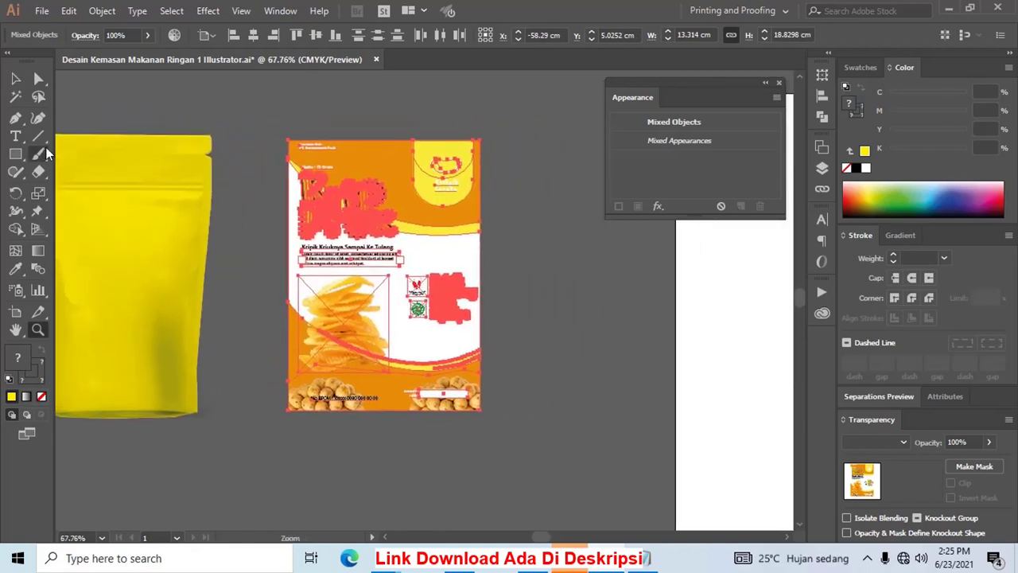
left_click(15, 78)
Frame the yellow pouch and the resized front design together in the view
left_click_drag(136, 107, 189, 106)
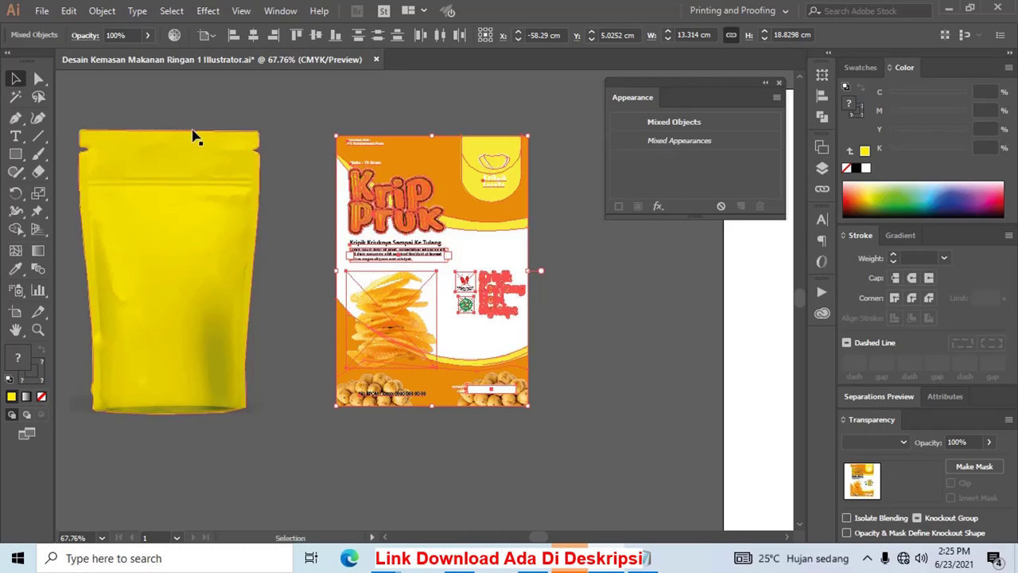
left_click(202, 105)
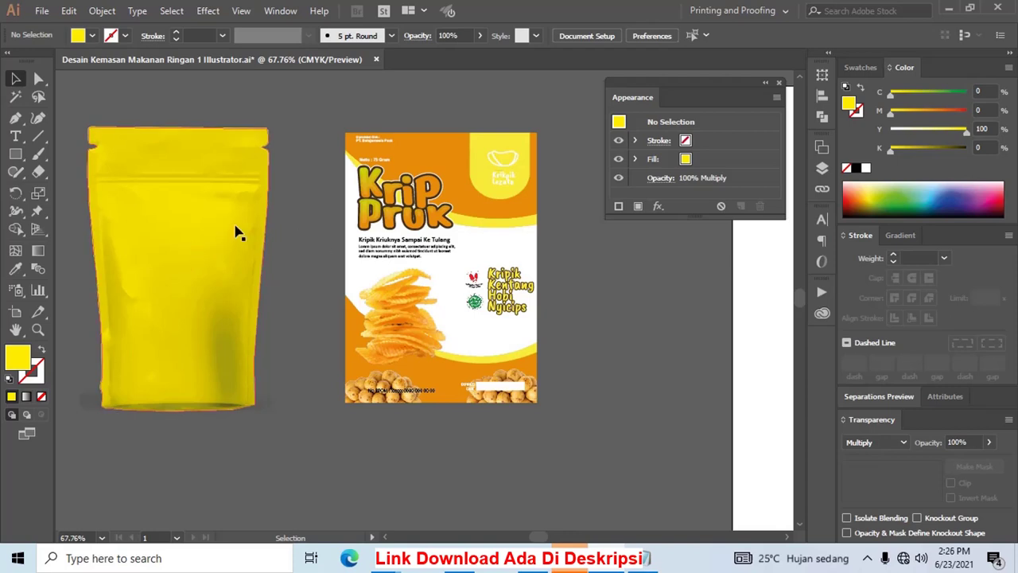
left_click_drag(321, 230, 300, 224)
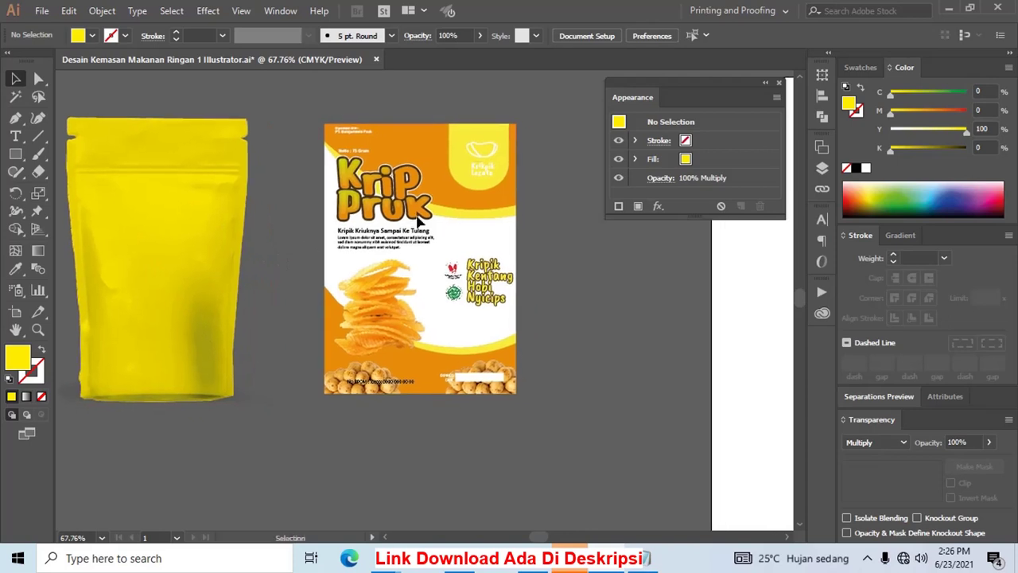
left_click_drag(707, 80, 712, 82)
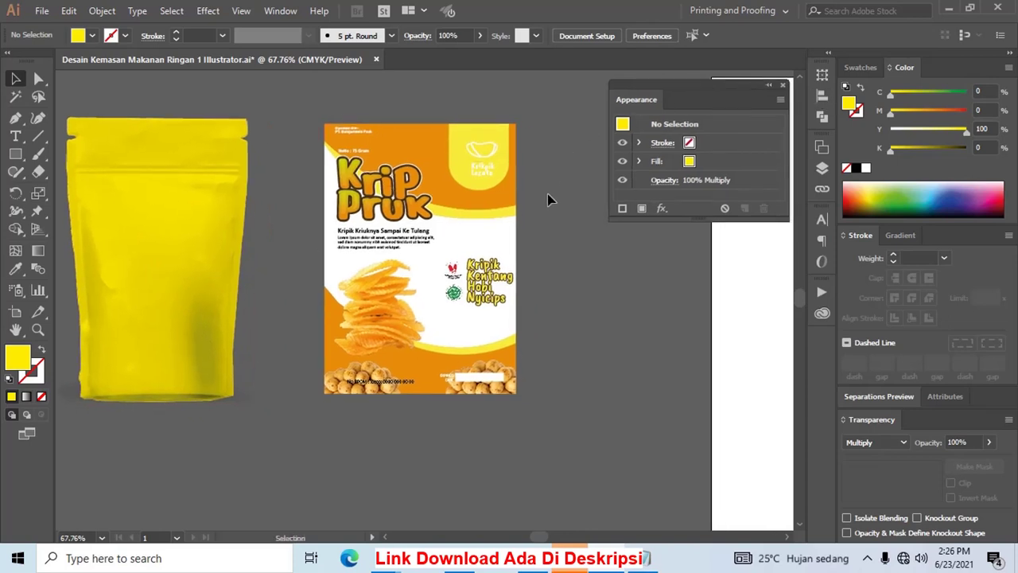
left_click_drag(565, 235, 574, 246)
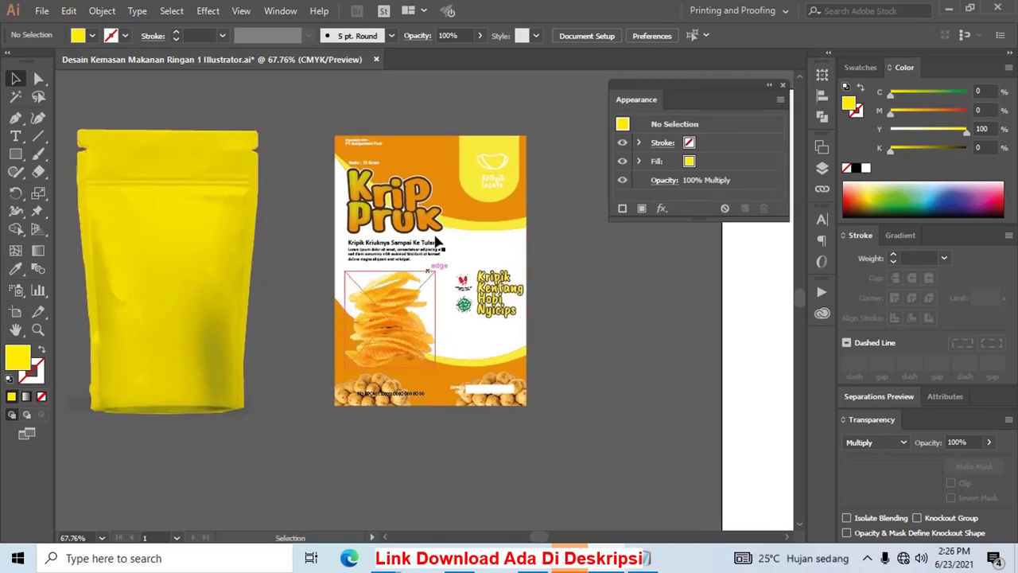
left_click(230, 255)
left_click(568, 169)
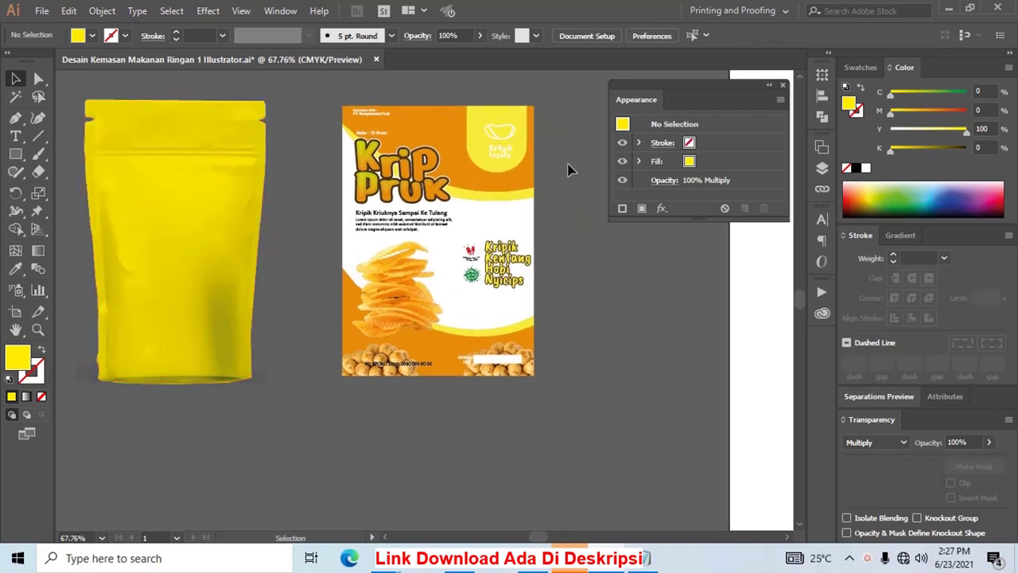
key("space")
left_click_drag(531, 188, 503, 189)
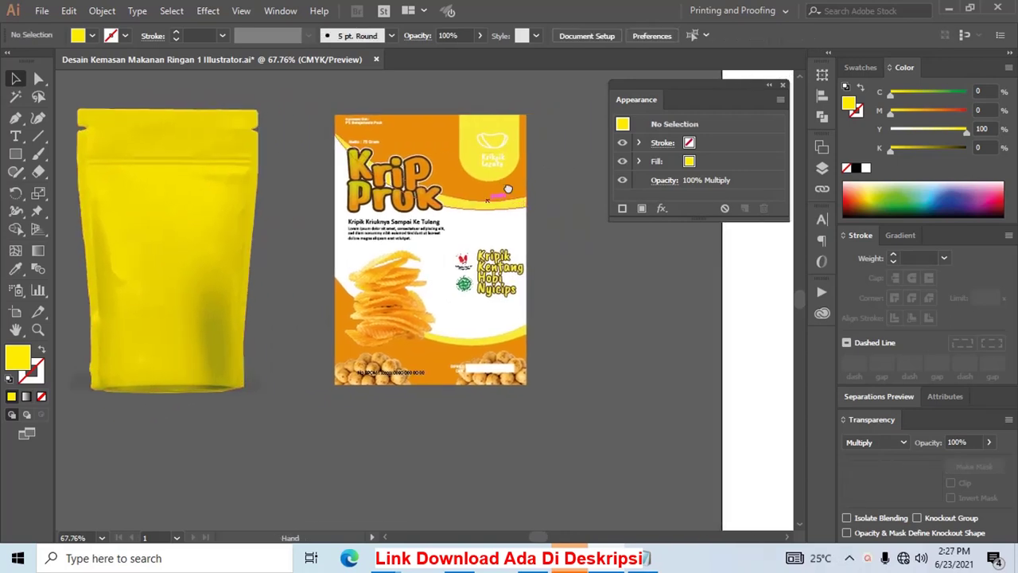
Duplicate the pouch shape onto the Krip Pruk design as an unfilled, thin black-stroked outline
left_click(208, 175)
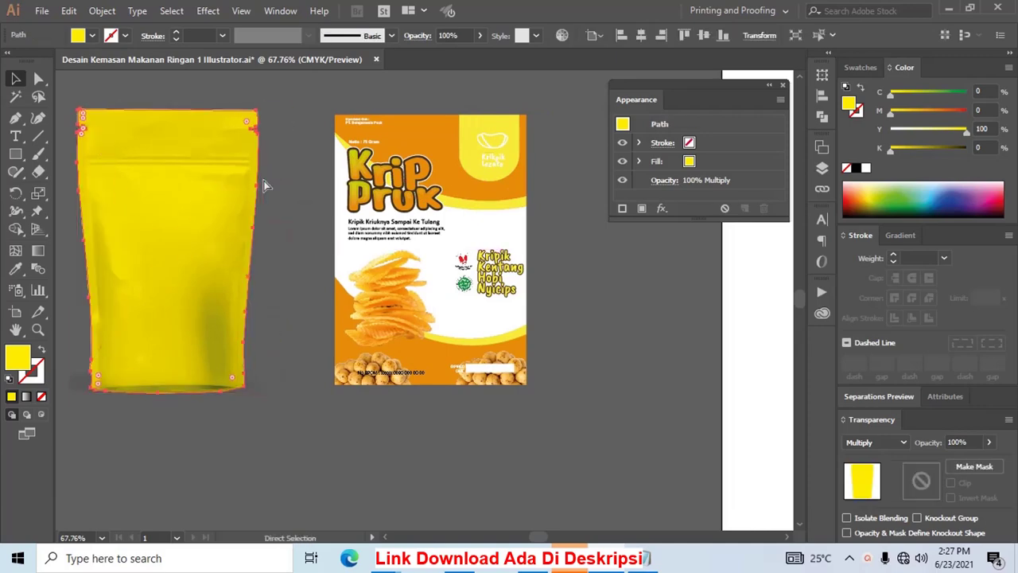
left_click_drag(209, 189, 466, 191)
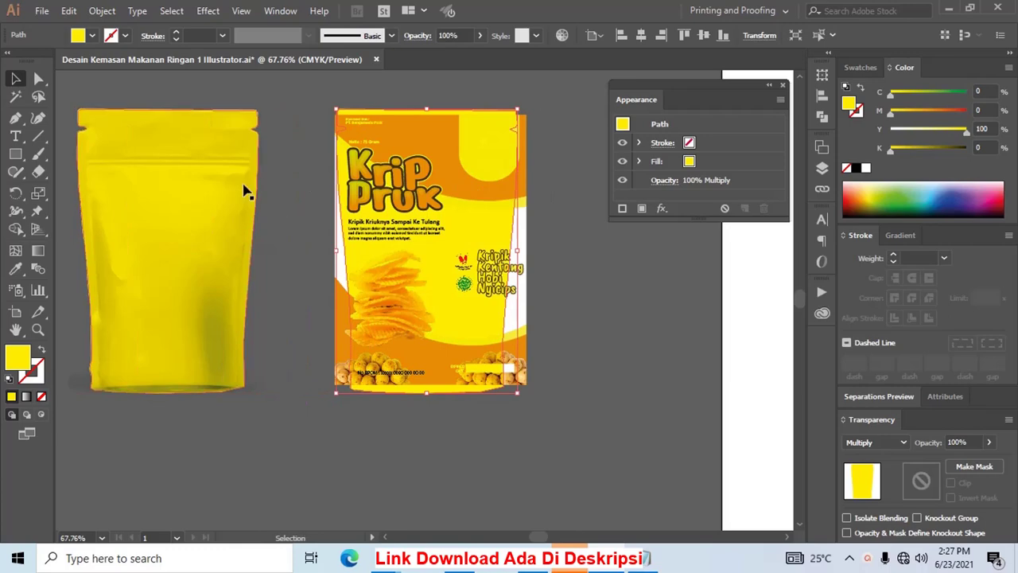
key("d")
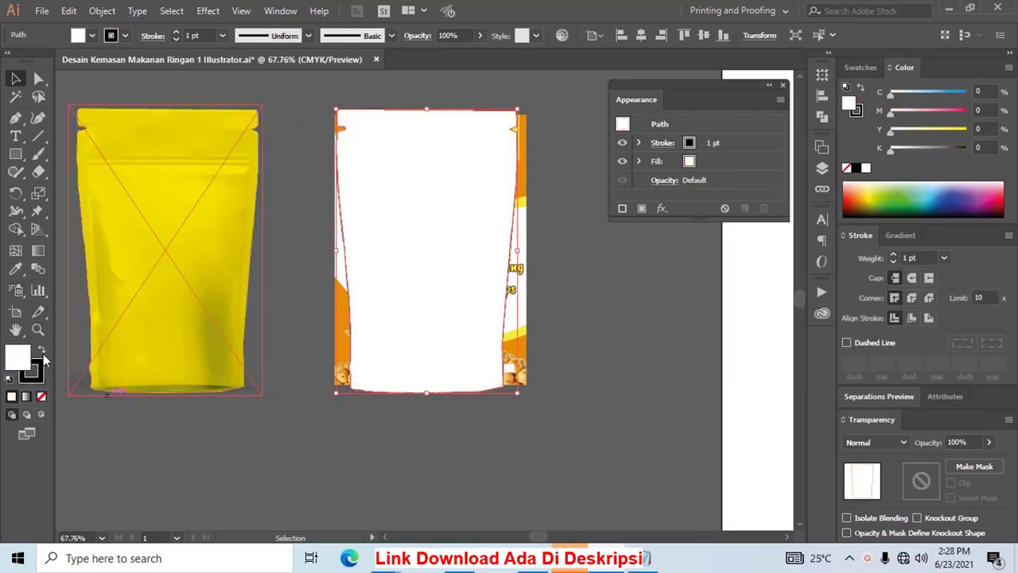
left_click(41, 396)
key("z")
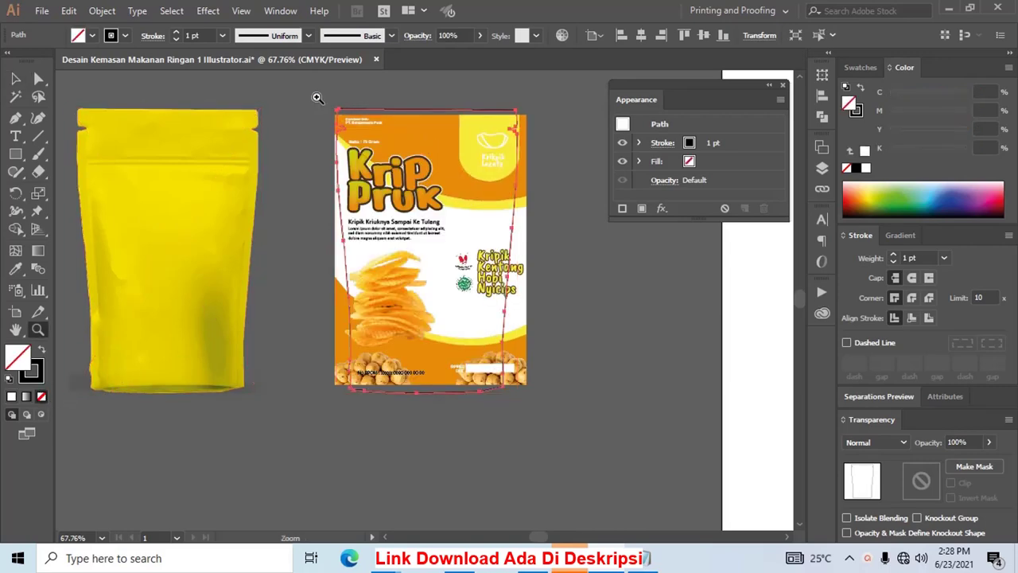
left_click(558, 396)
left_click_drag(557, 396, 570, 393)
Nudge the pouch outline into position over the front design
key("v")
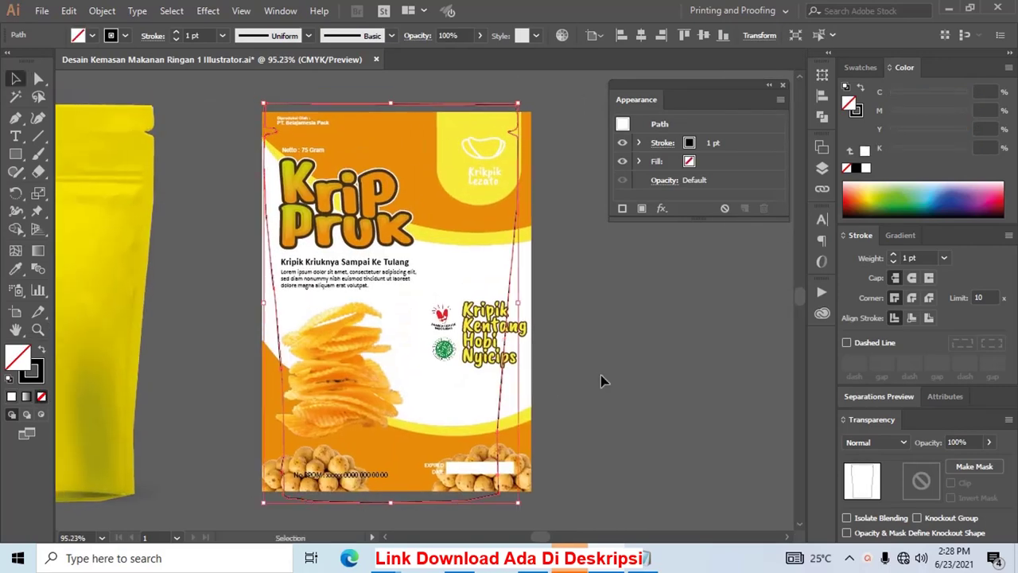
left_click(607, 363)
left_click_drag(515, 104, 530, 109)
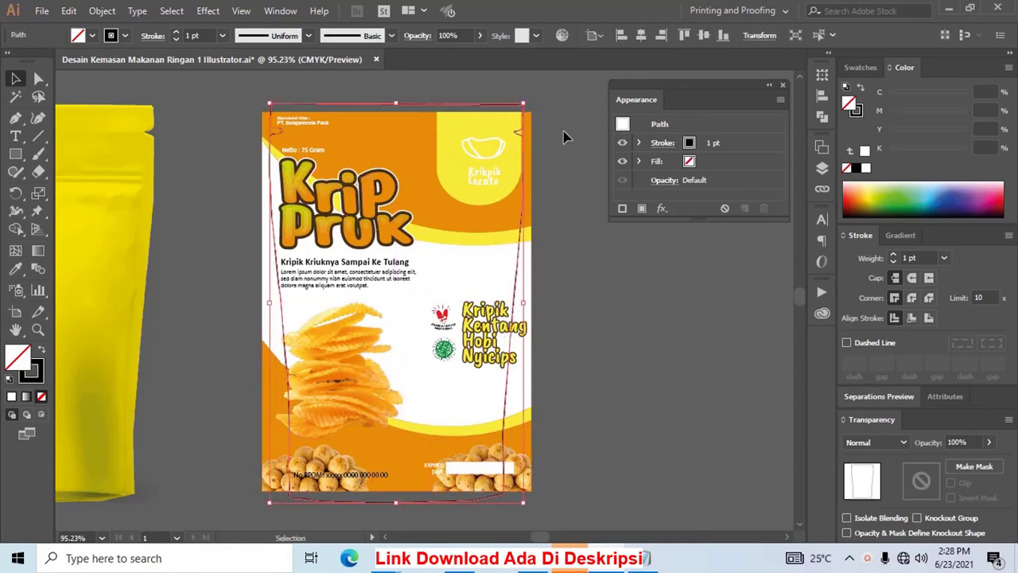
left_click(576, 329)
Shift the Kripik Kentang Hobi Nyicips text and the halal and green logos inward
left_click(495, 338)
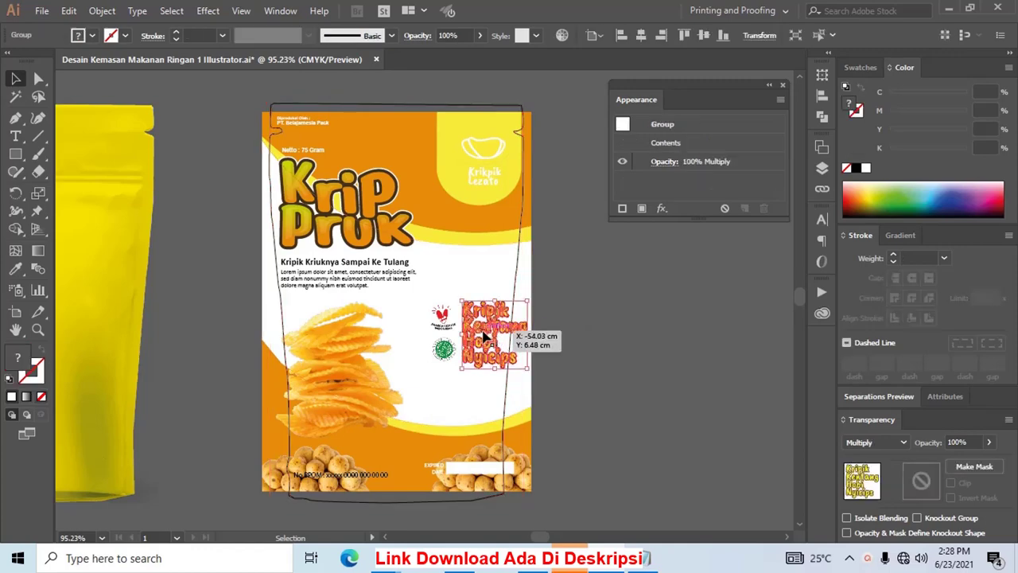
left_click(448, 320)
left_click(442, 350, "shift")
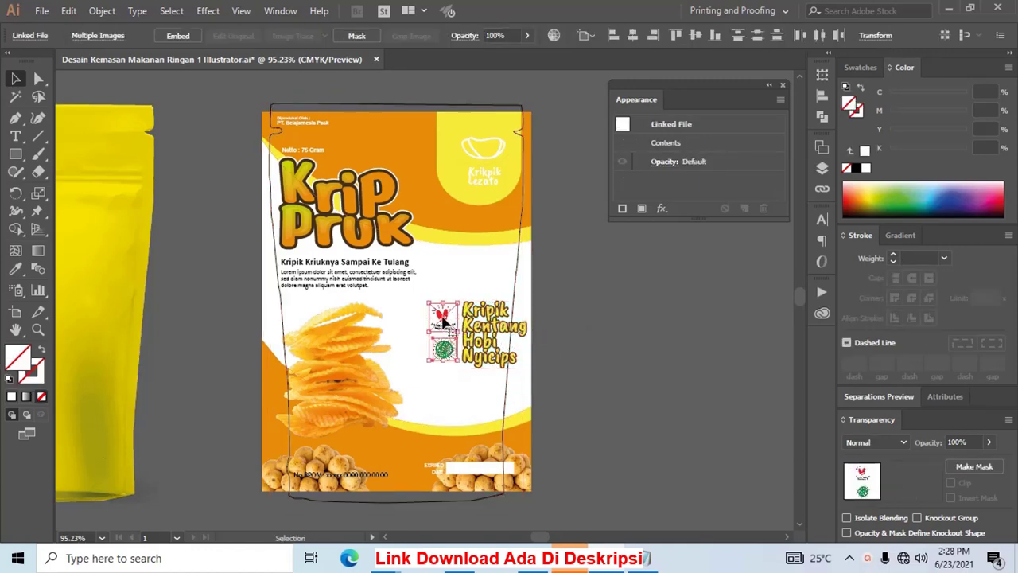
mouse_move(446, 322)
left_mouse_down()
mouse_move(421, 322)
mouse_move(463, 330)
left_mouse_up()
left_click(434, 350, "shift")
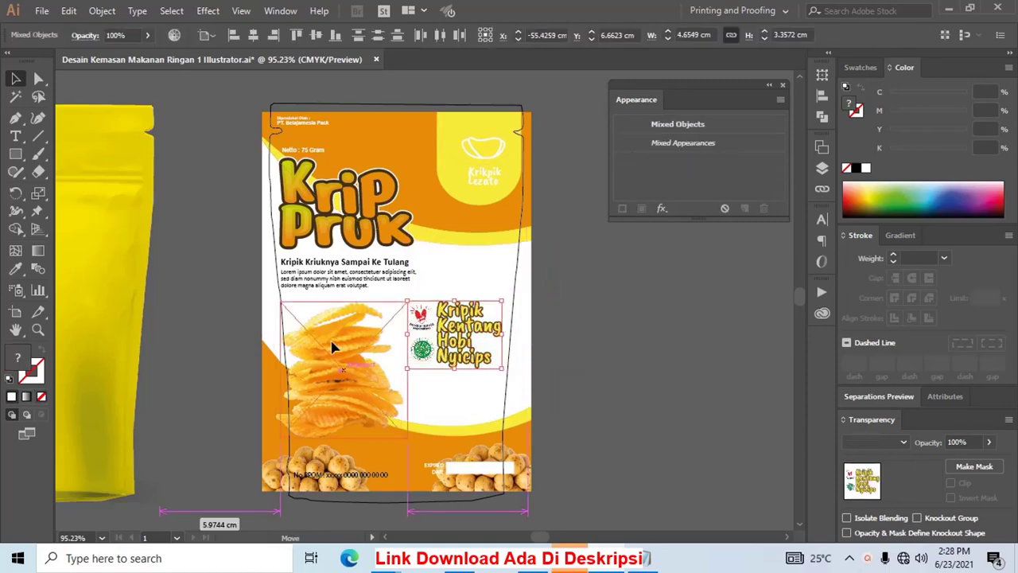
left_click_drag(326, 348, 356, 345)
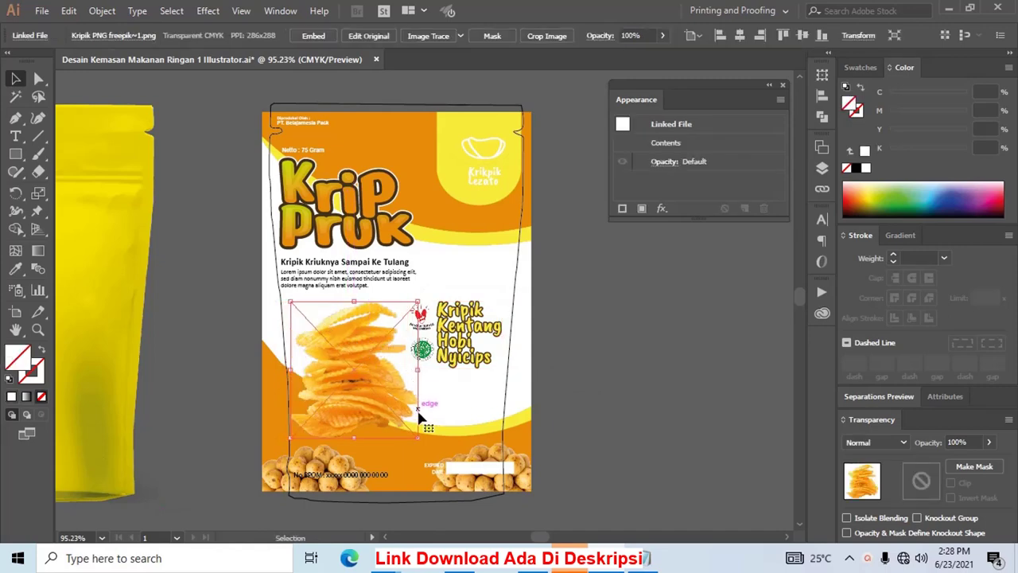
Shrink the chips image from its corner and move it inside the outline
left_click_drag(419, 418, 404, 423)
left_click_drag(366, 382, 383, 389)
left_click(272, 477)
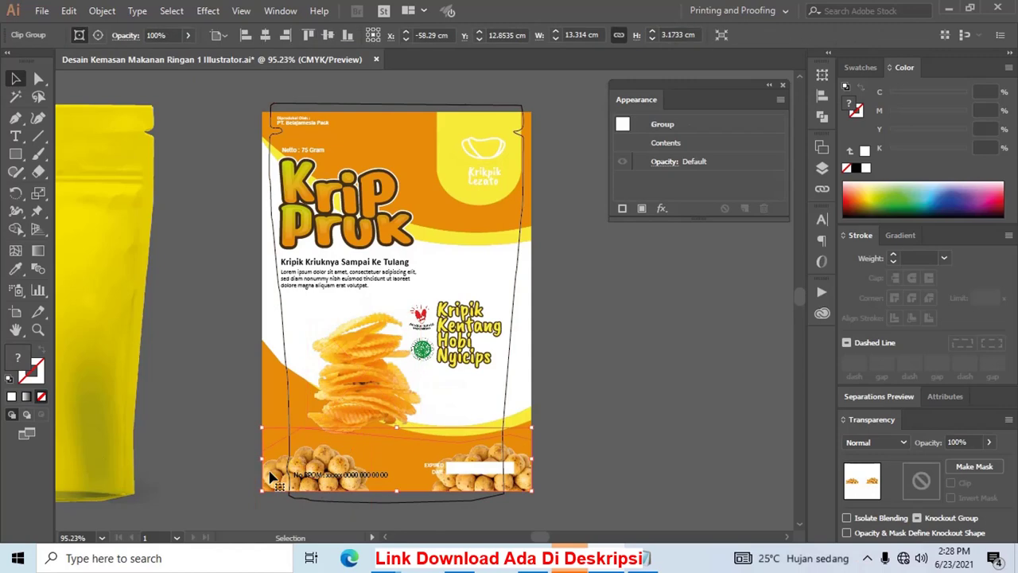
Release the clipping mask on the peanut image group
right_click(275, 471)
left_click(275, 358)
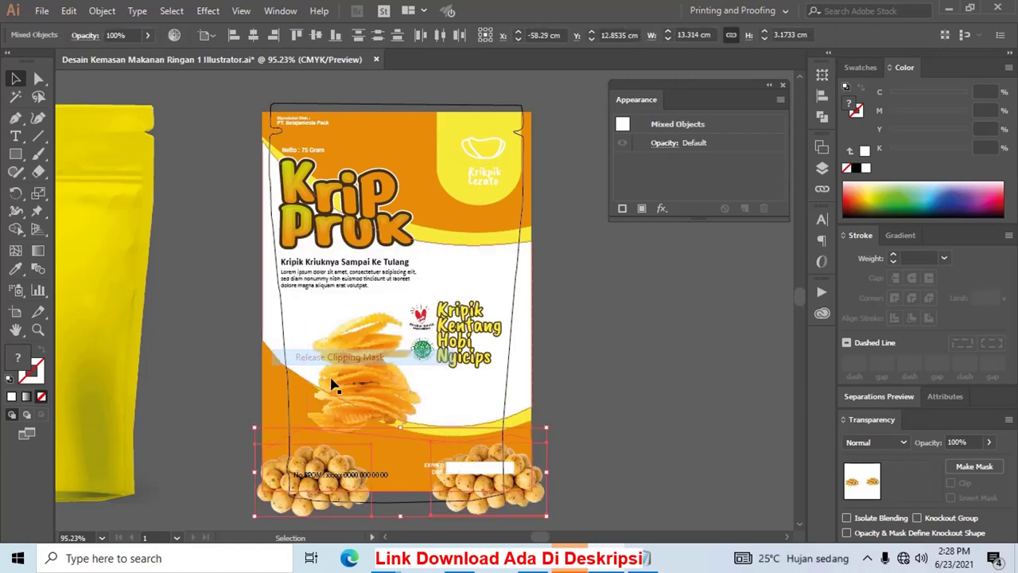
left_click(598, 437)
left_click_drag(597, 437, 602, 384)
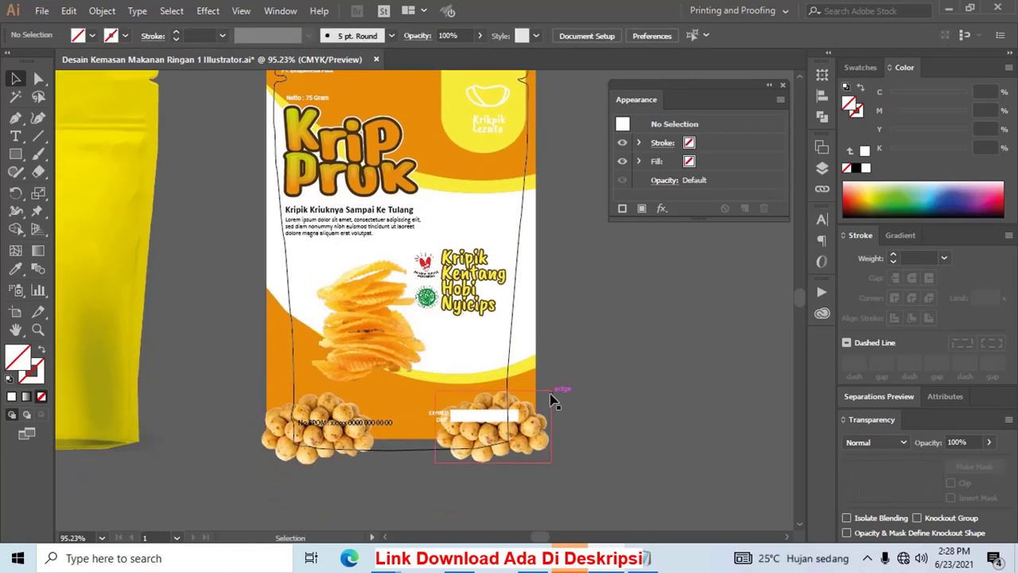
left_click(550, 394)
key("Delete")
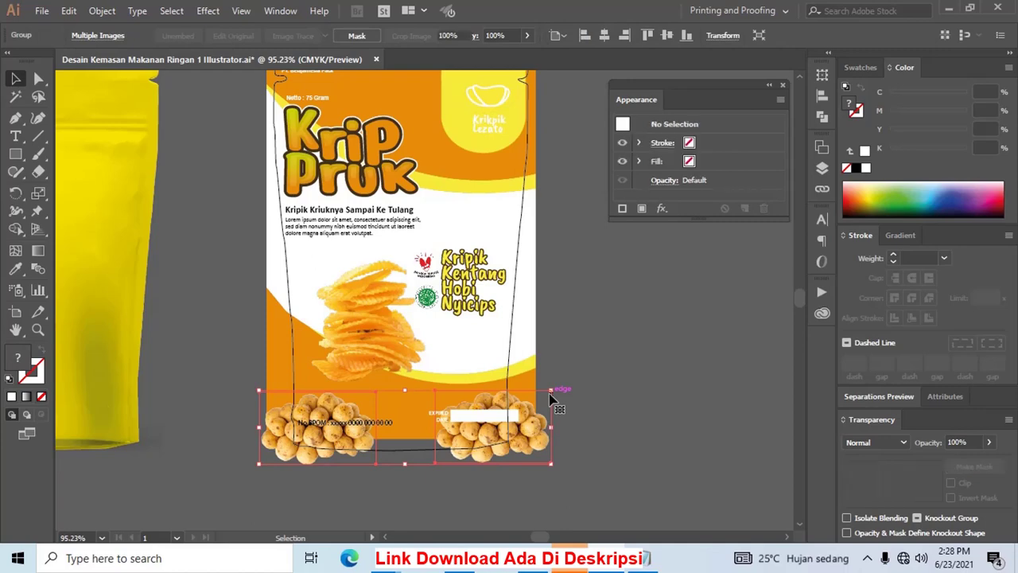
key("ctrl+z")
left_click(586, 386)
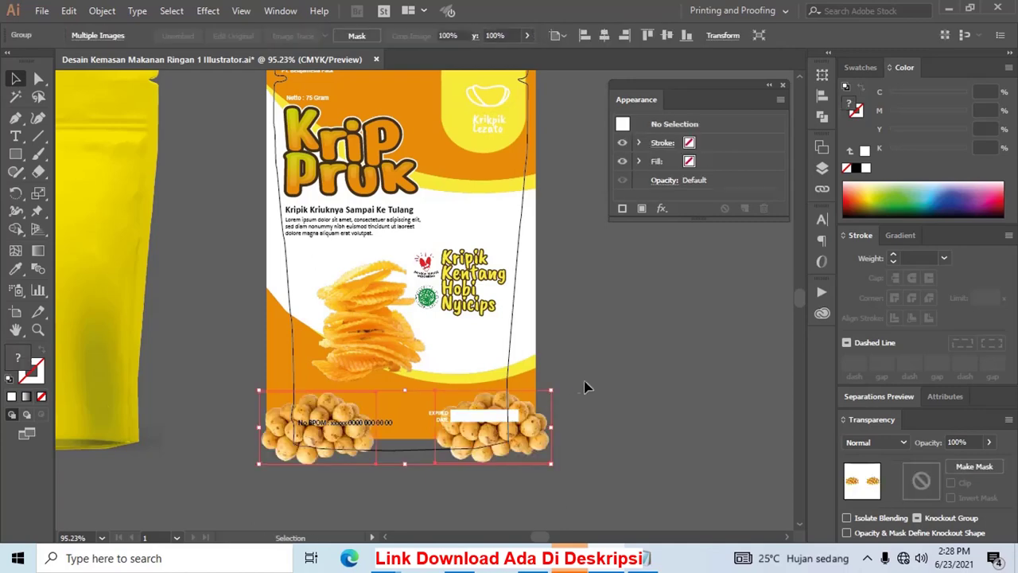
Drag the orange background's bottom anchor down about 1.18 cm, below the outline
left_click(525, 392)
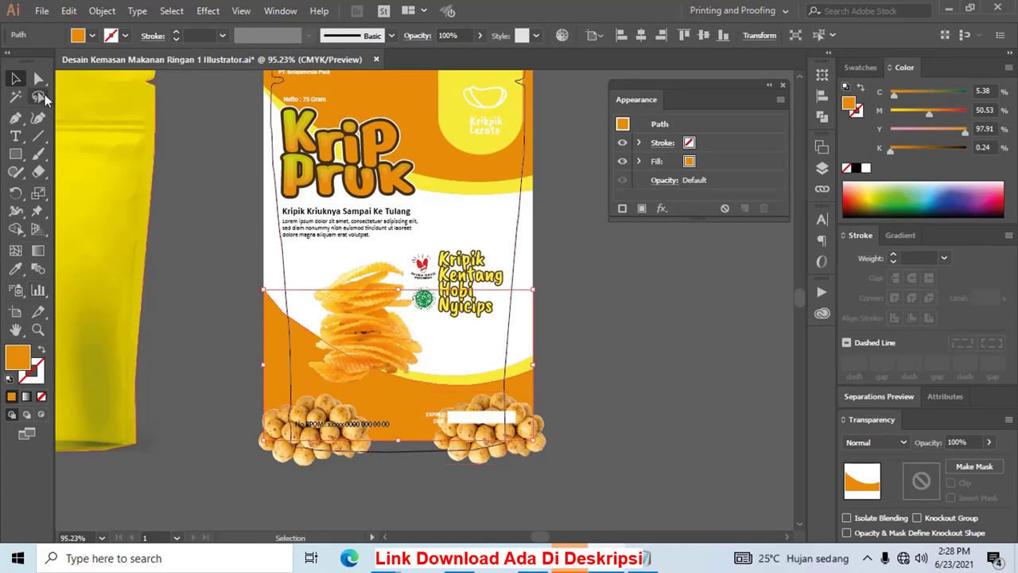
left_click(39, 79)
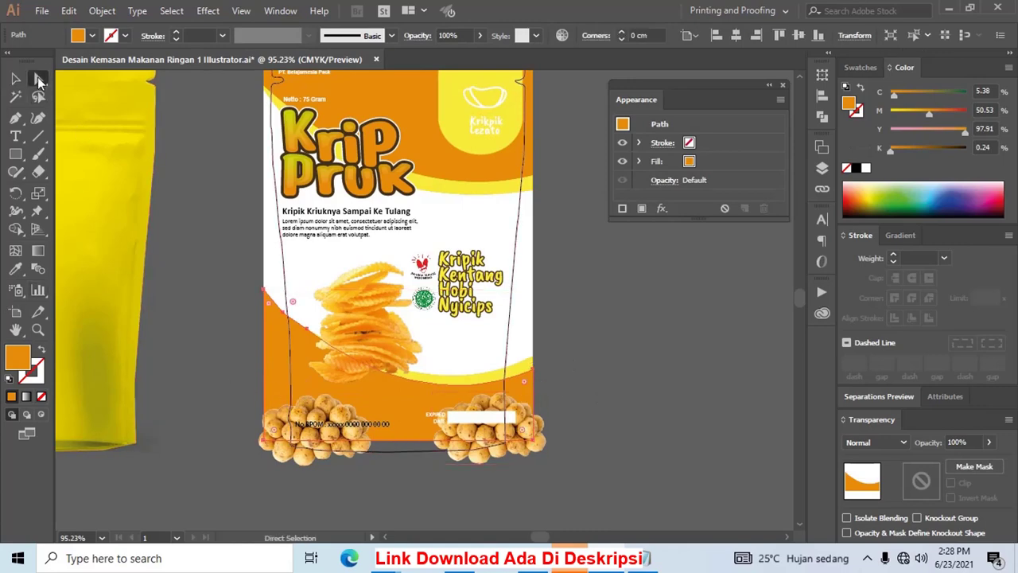
left_click(264, 442)
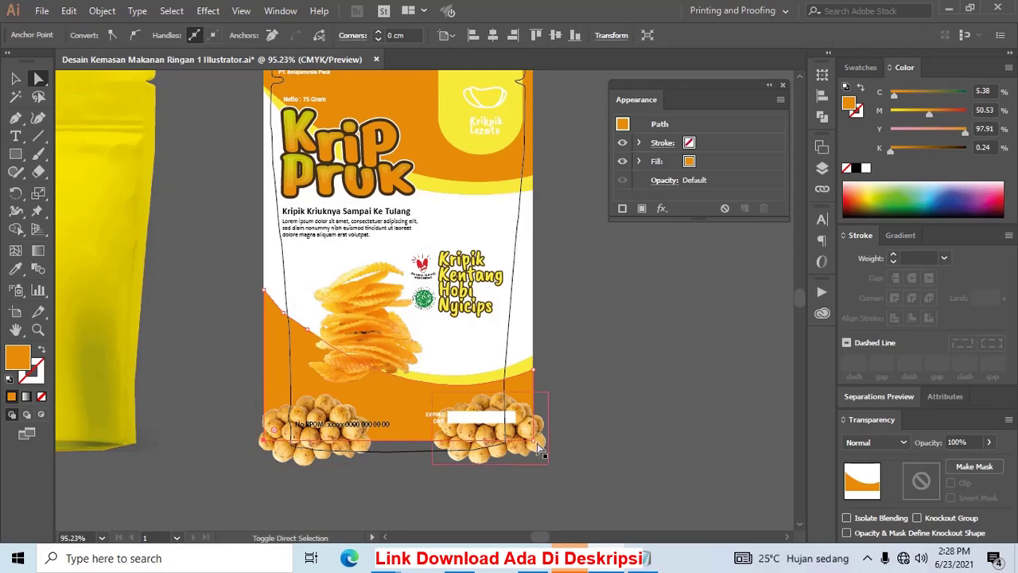
left_click_drag(537, 447, 535, 471)
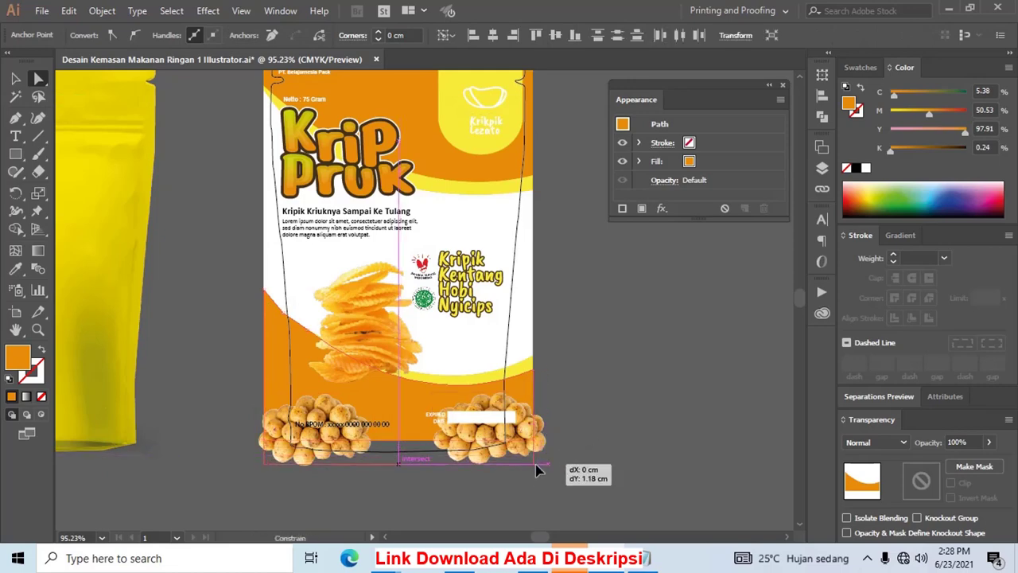
scroll(591, 299, "up", 2)
Raise the orange background's top-left and top-right corners above the outline
scroll(566, 282, "up", 2)
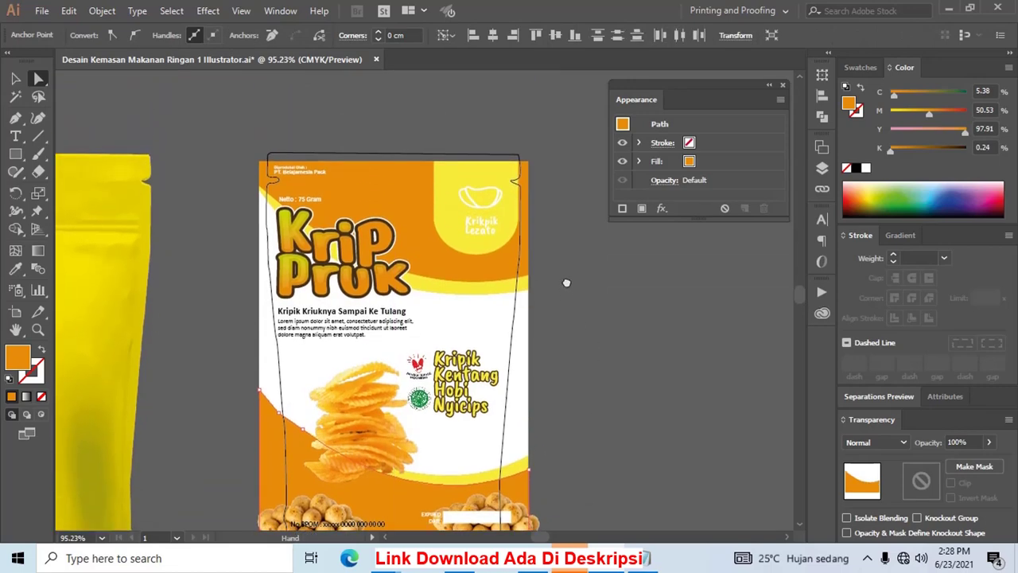
left_click(358, 164)
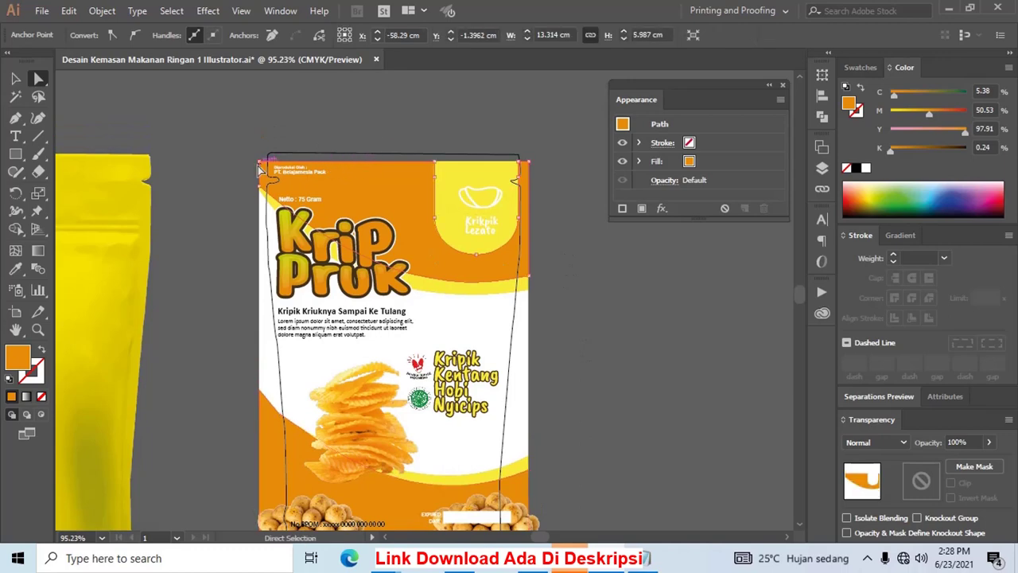
left_click_drag(258, 166, 257, 147)
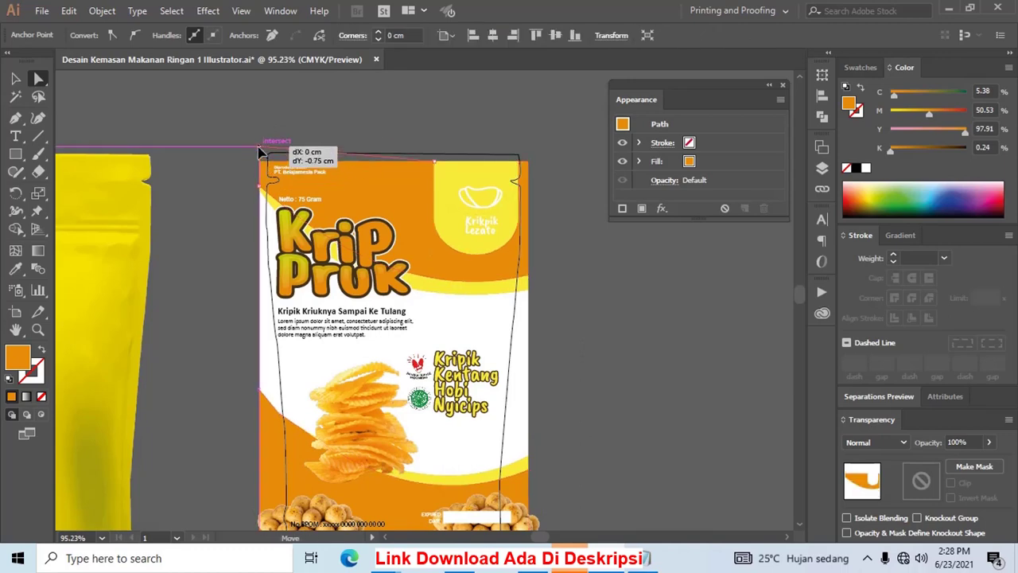
mouse_move(457, 163)
left_mouse_down()
mouse_move(514, 168)
mouse_move(538, 129)
left_mouse_up()
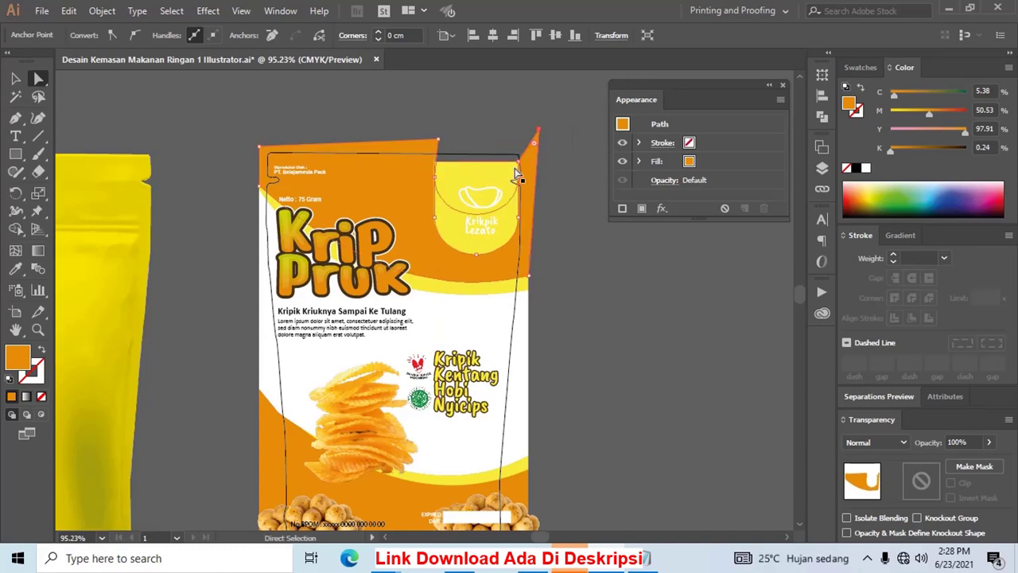
Raise the yellow shape's top edge about 2 cm and pull its right corner outward
left_click(438, 167)
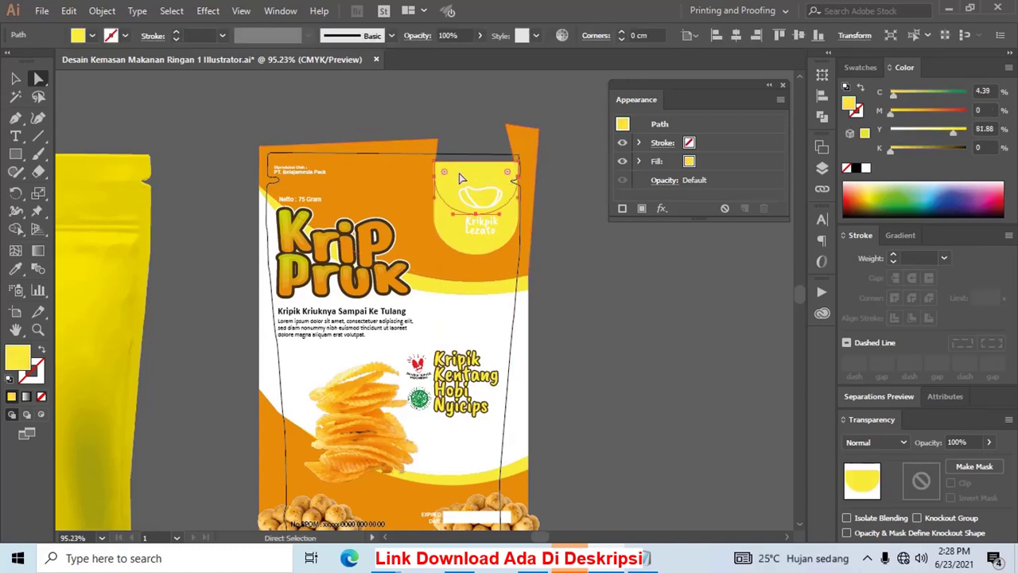
left_click_drag(436, 167, 435, 120)
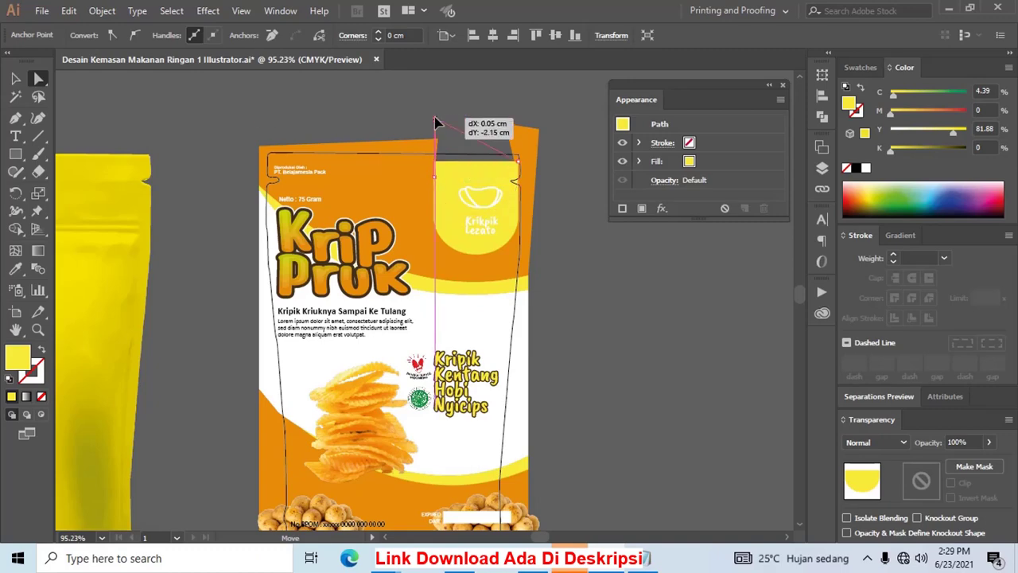
mouse_move(519, 163)
left_mouse_down()
mouse_move(514, 123)
mouse_move(549, 158)
left_mouse_up()
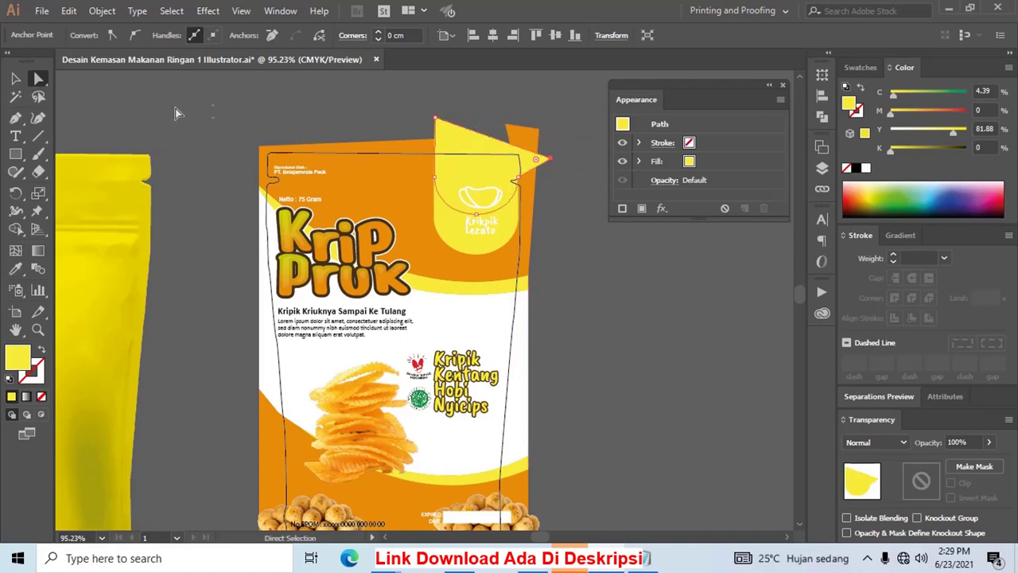
left_click(15, 78)
left_click(372, 272)
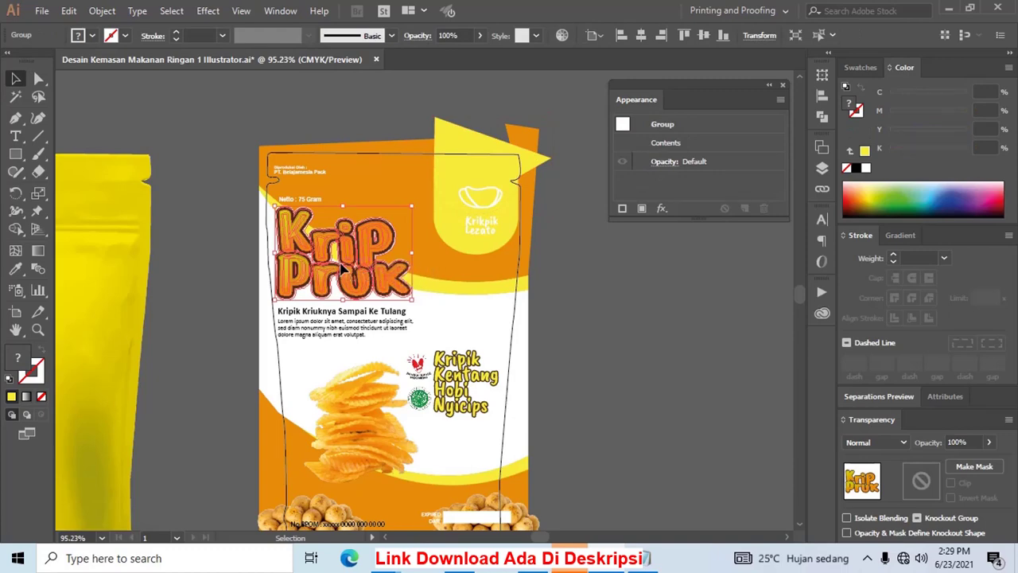
Shift the logo and tagline right, and move the Netto : 75 Gram and producer texts inward
left_click(363, 316, "shift")
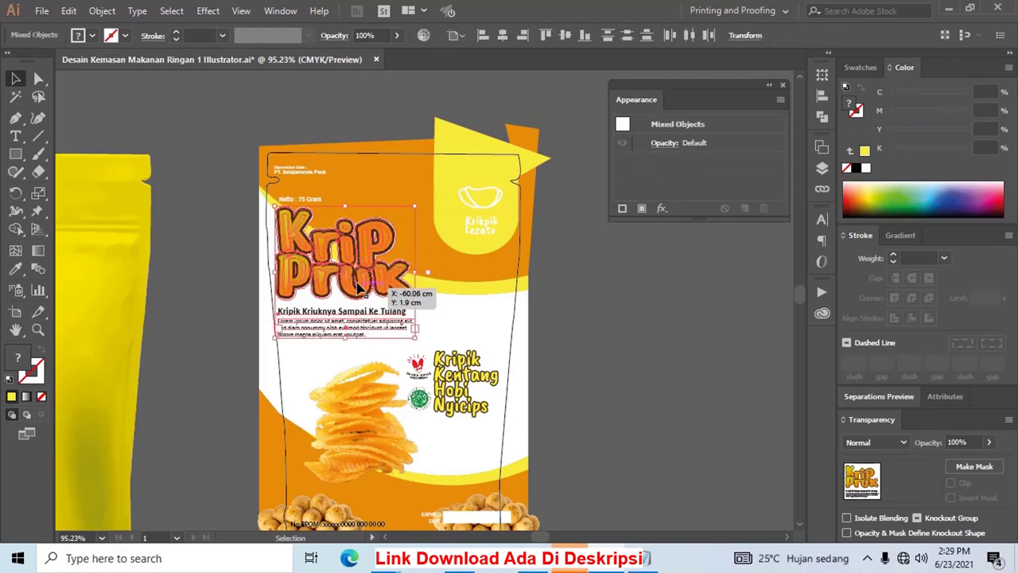
left_click_drag(362, 282, 382, 282)
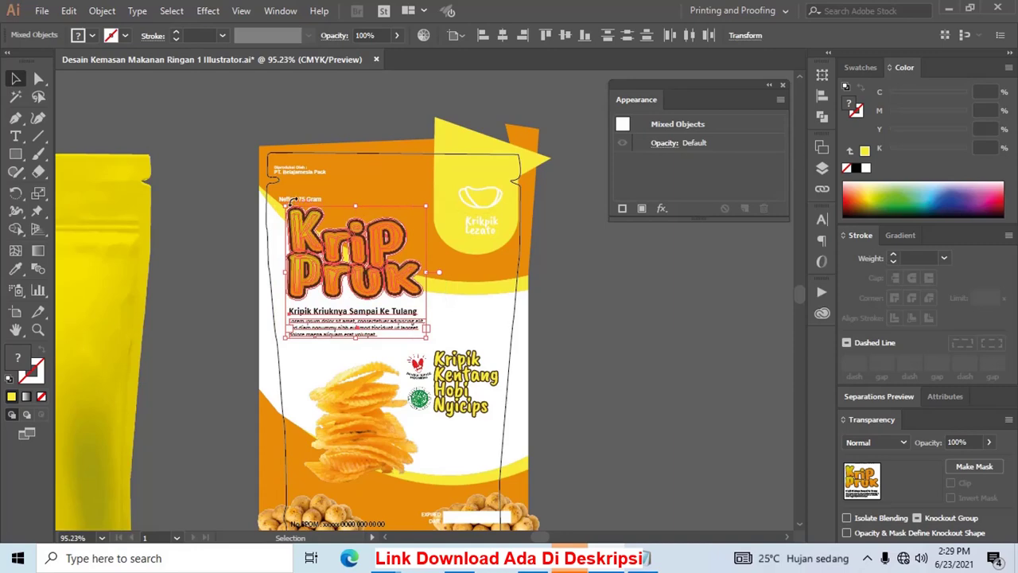
left_click(295, 107)
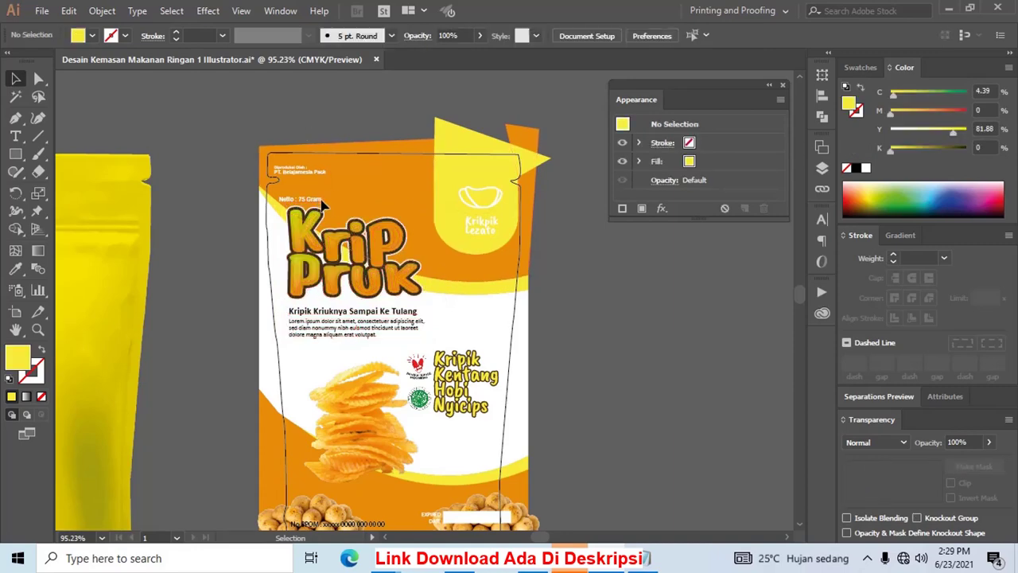
left_click_drag(316, 203, 327, 205)
left_click(301, 177)
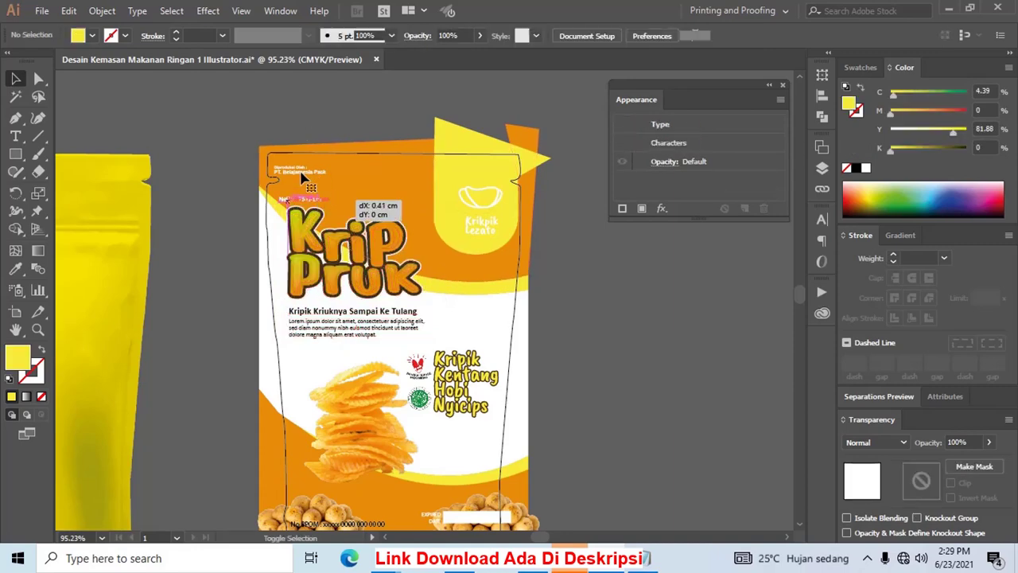
left_click_drag(300, 176, 317, 173)
left_click(307, 125)
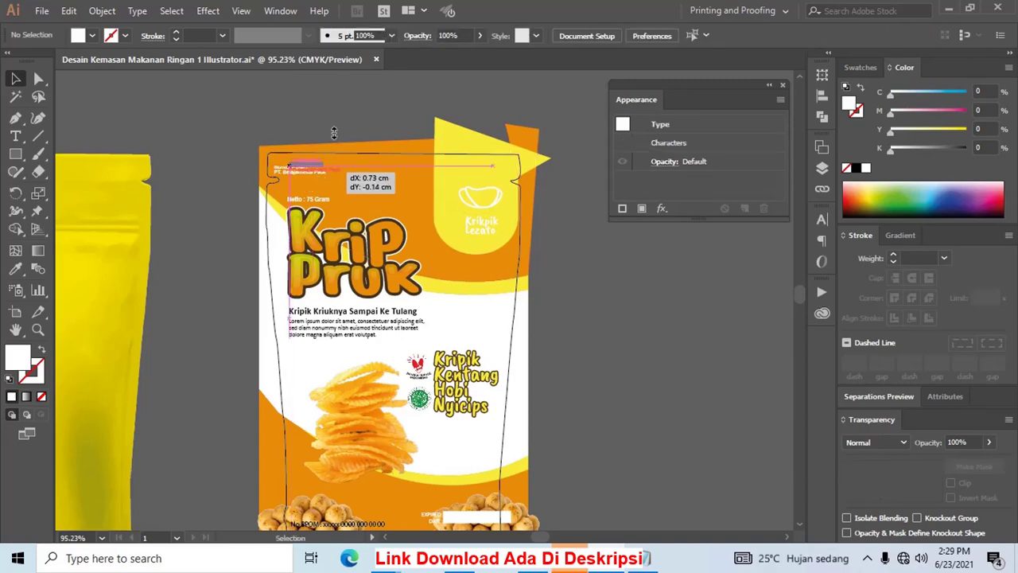
left_click(334, 129)
Nudge the chips image left and move the EXPIRED DATE label left and down inside the outline
scroll(374, 318, "down", 1)
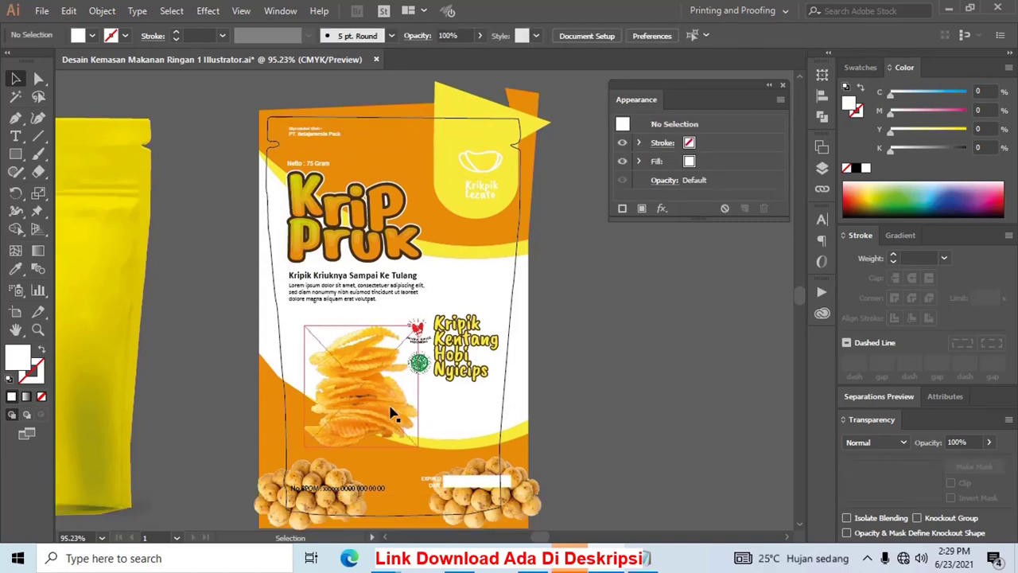
left_click_drag(381, 410, 373, 408)
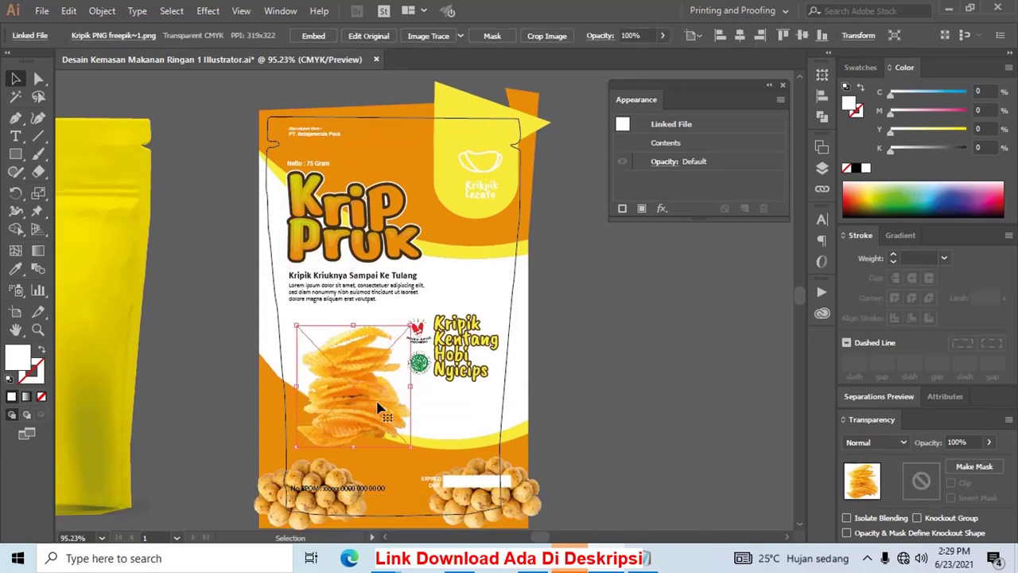
left_click(642, 379)
scroll(570, 380, "down", 1)
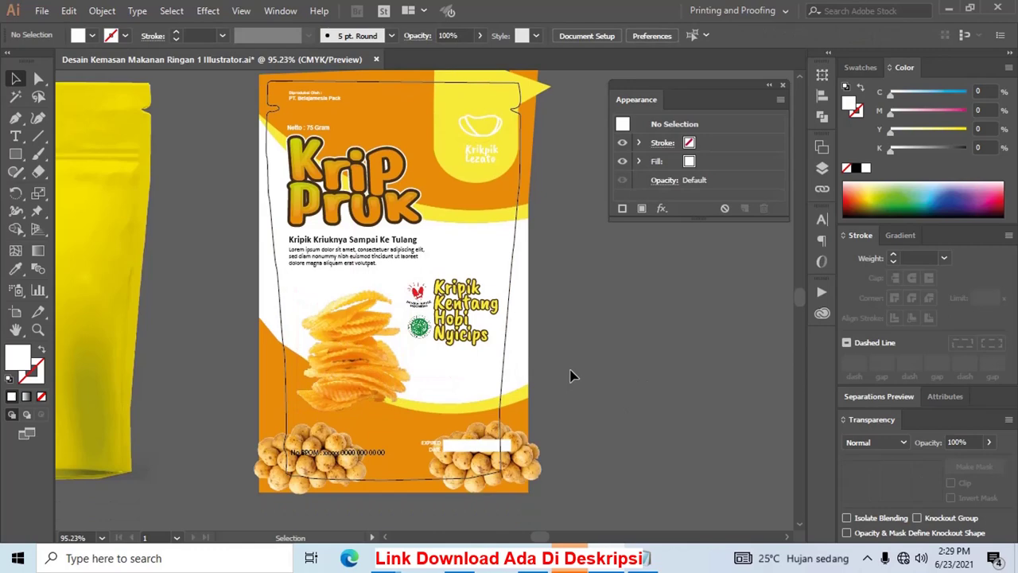
scroll(572, 390, "up", 1)
left_click(477, 482)
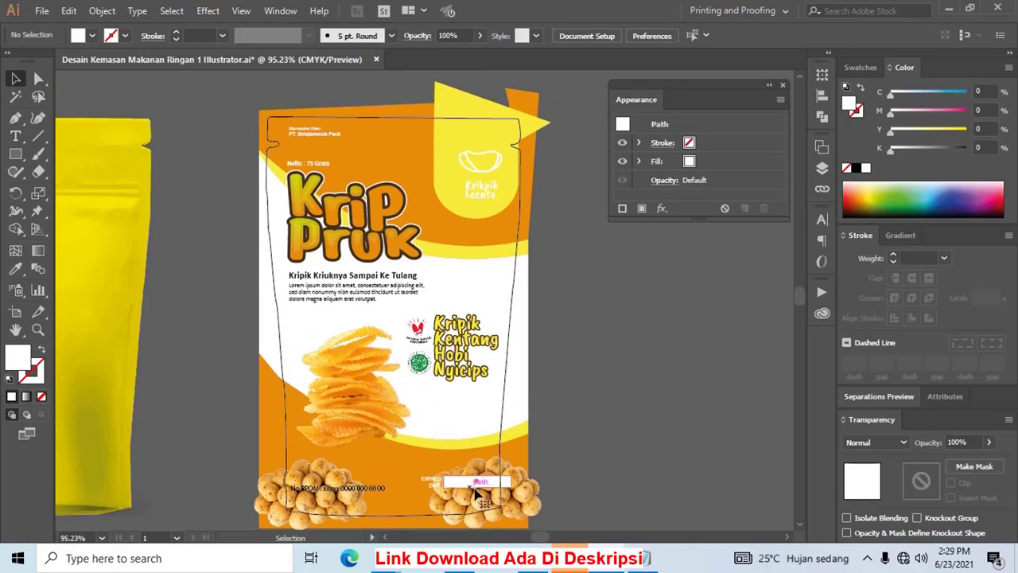
left_click(429, 481, "shift")
left_click_drag(485, 479, 457, 494)
left_click(561, 445)
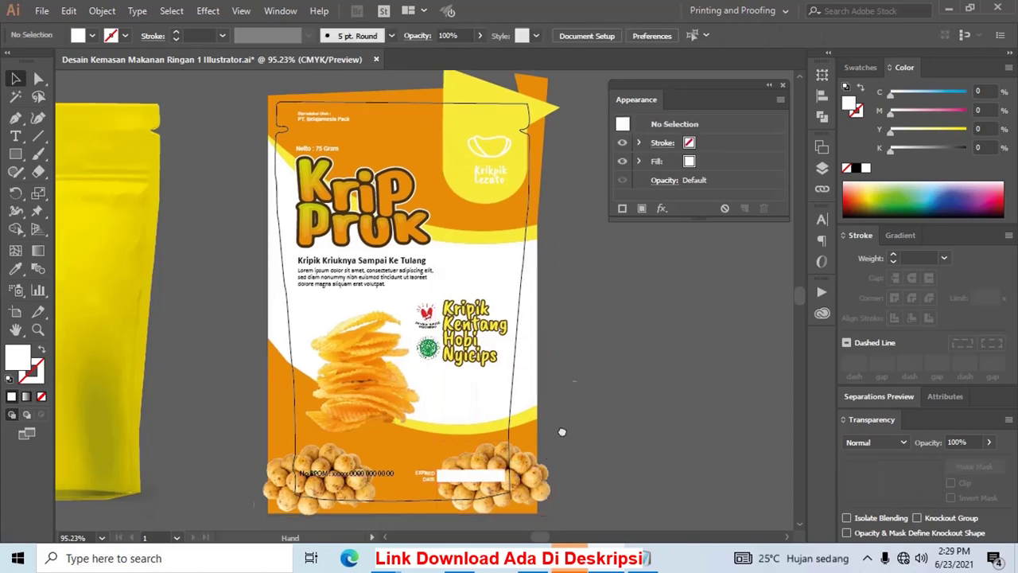
Lower the No BPOM text about 0.59 cm to sit just inside the outline's bottom edge
scroll(557, 414, "down", 3)
key("z")
left_click_drag(303, 345, 586, 405)
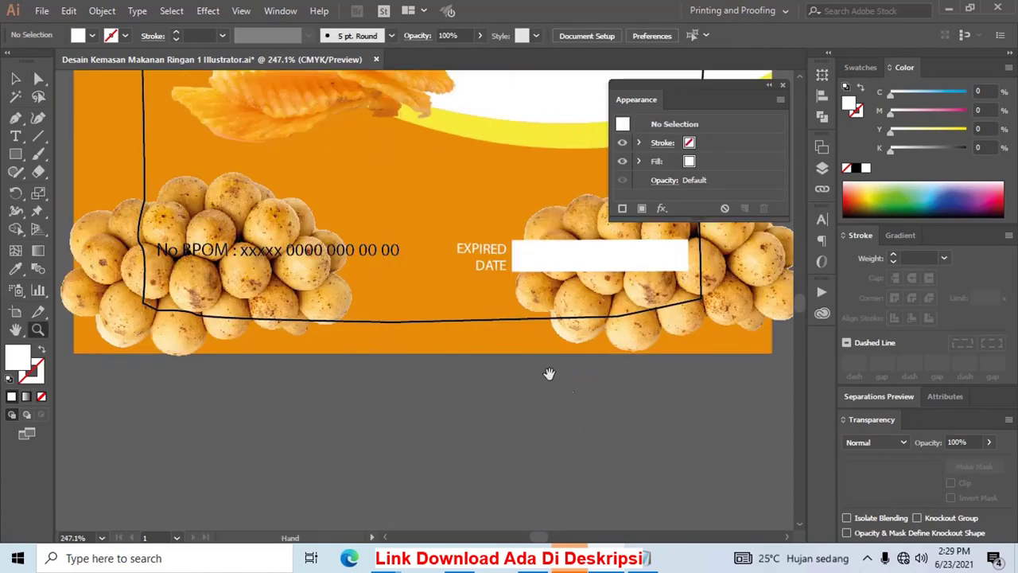
key("c")
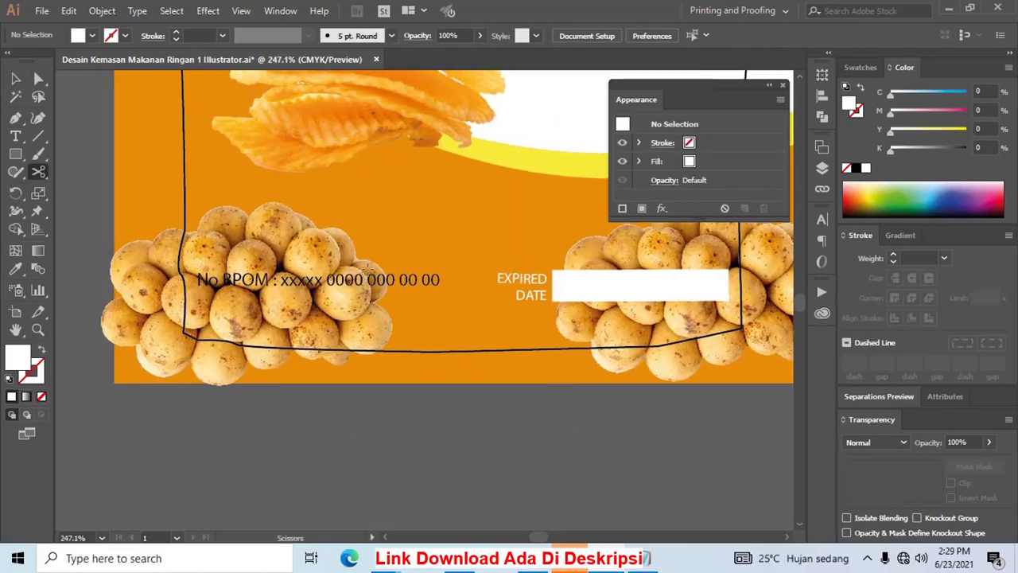
key("v")
left_click_drag(380, 284, 382, 316)
scroll(388, 315, "up", 2)
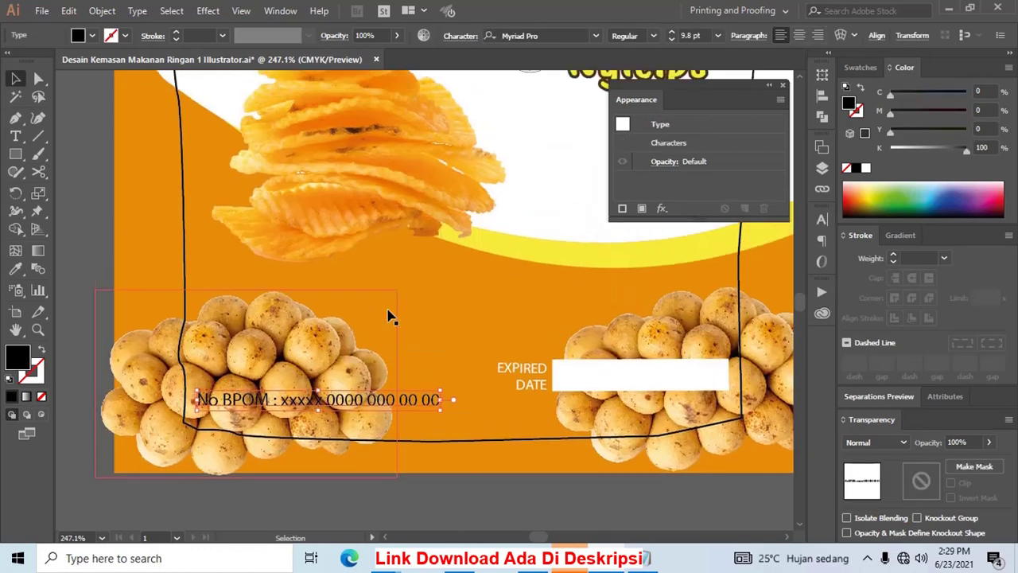
scroll(392, 311, "down", 1)
scroll(391, 311, "down", 1)
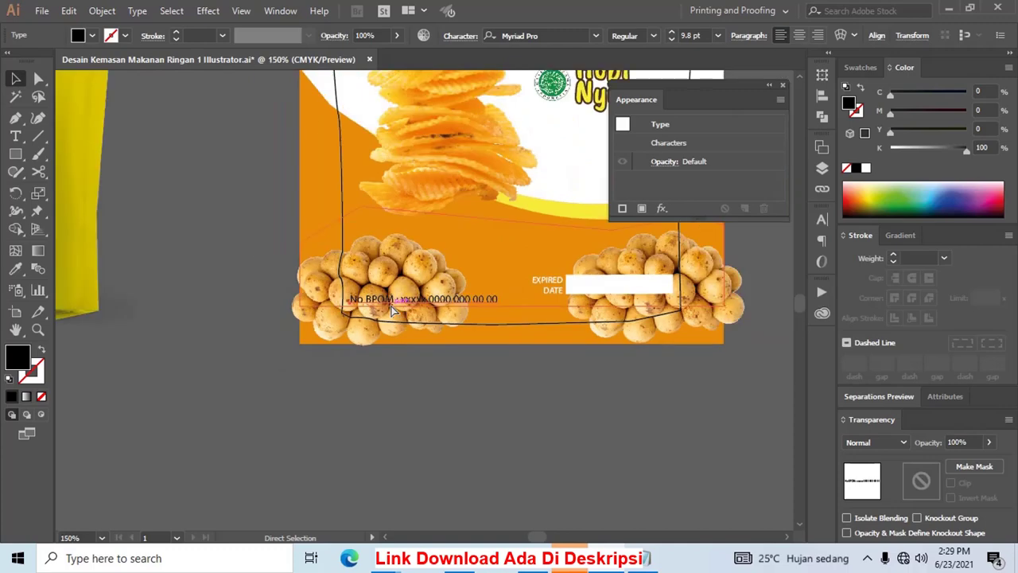
scroll(392, 311, "down", 1)
scroll(391, 311, "down", 1)
scroll(422, 270, "up", 3)
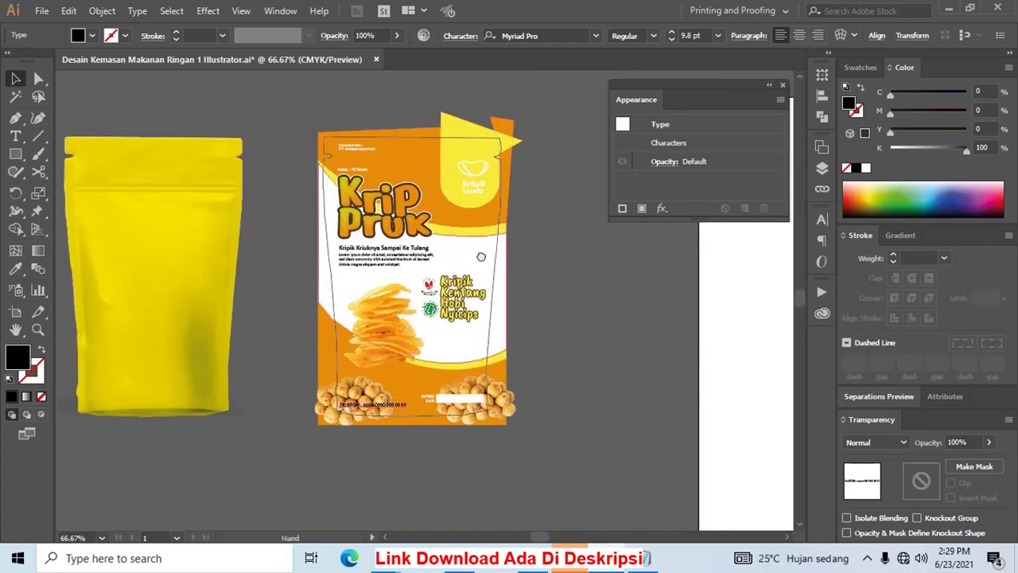
left_click_drag(487, 264, 475, 222)
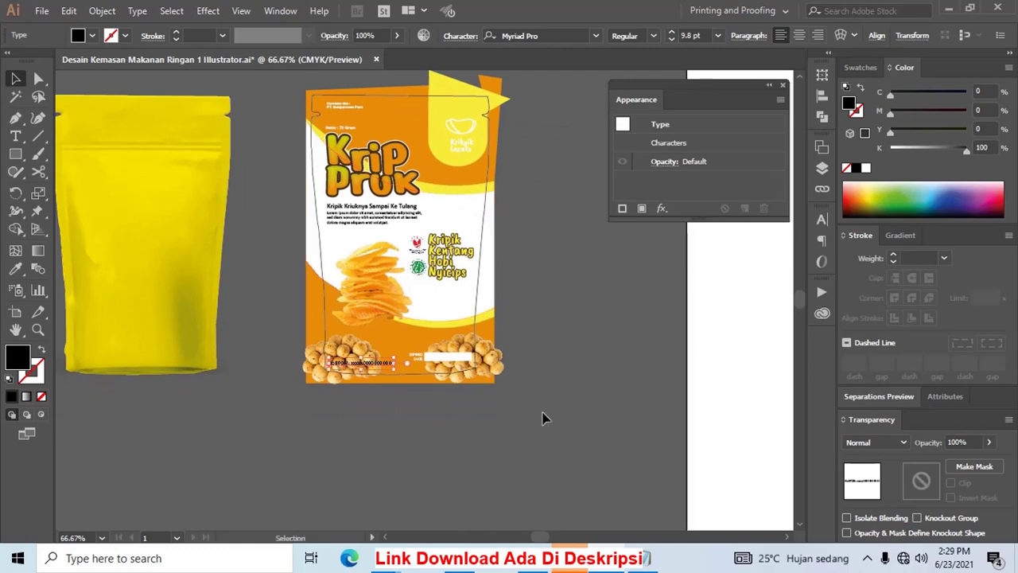
Group all the Krip Pruk front design artwork together
scroll(298, 77, "up", 3)
key("ctrl+a")
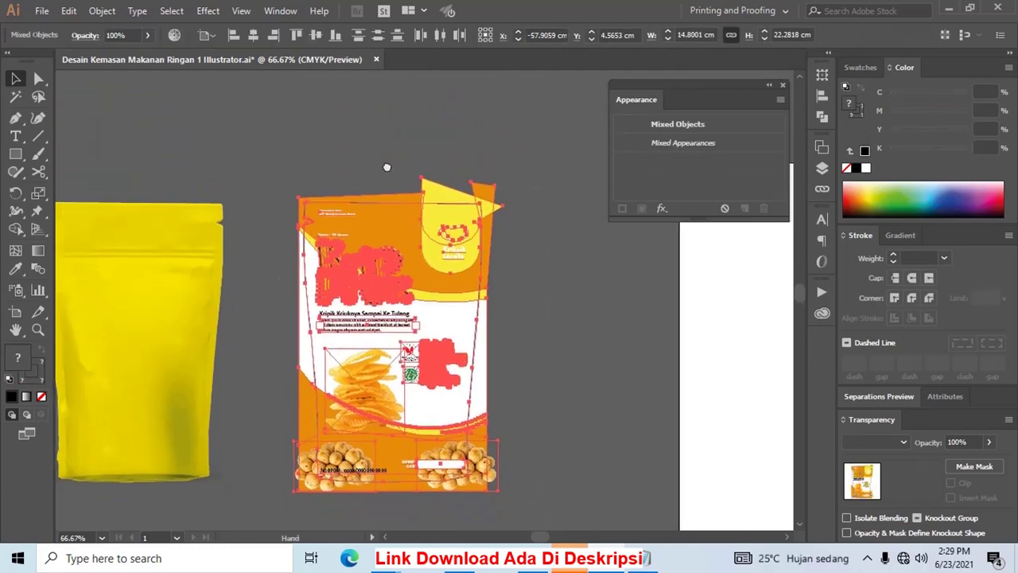
left_click_drag(386, 167, 380, 151)
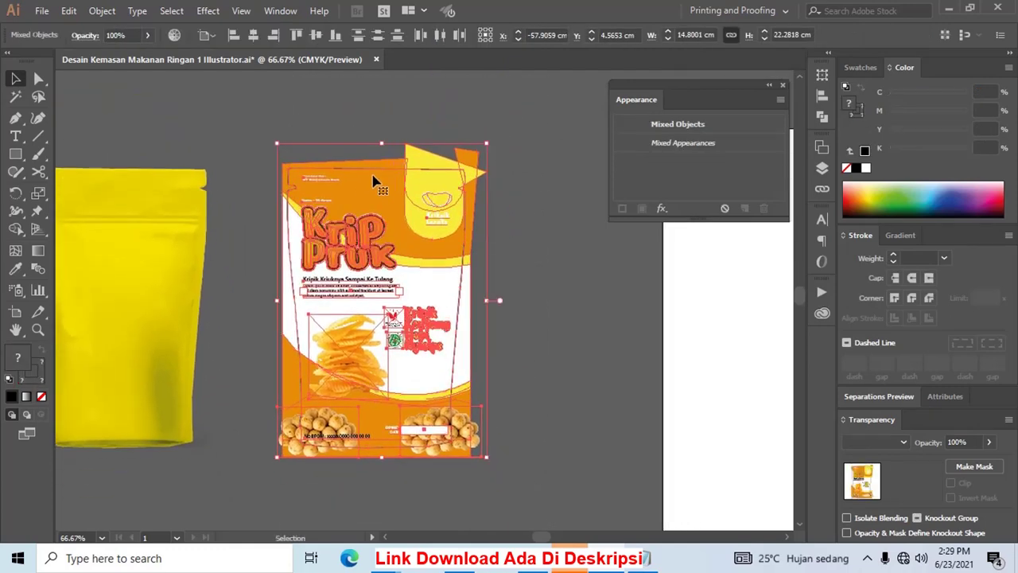
scroll(332, 141, "up", 5)
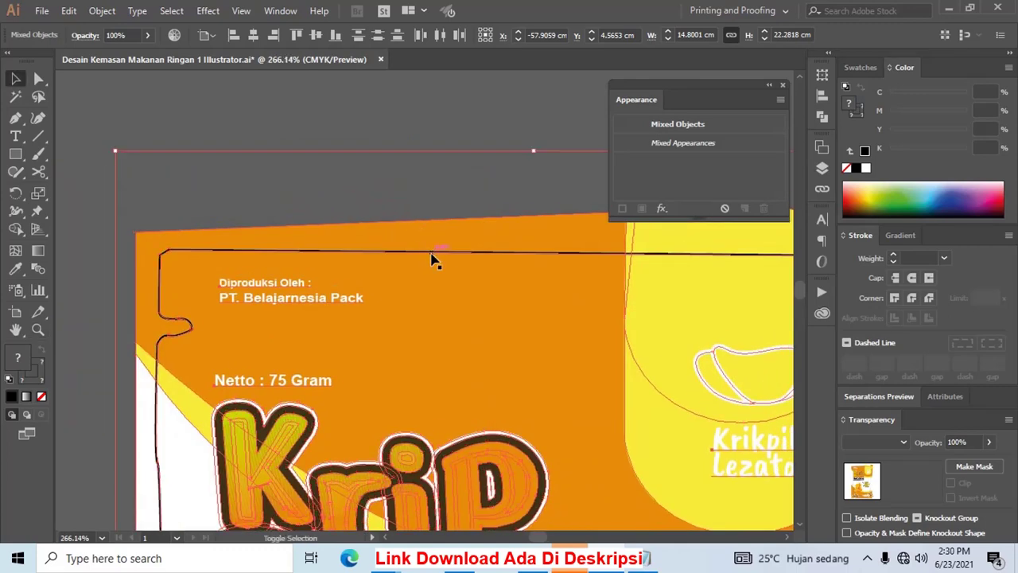
left_click_drag(432, 260, 394, 200)
key("ctrl+z")
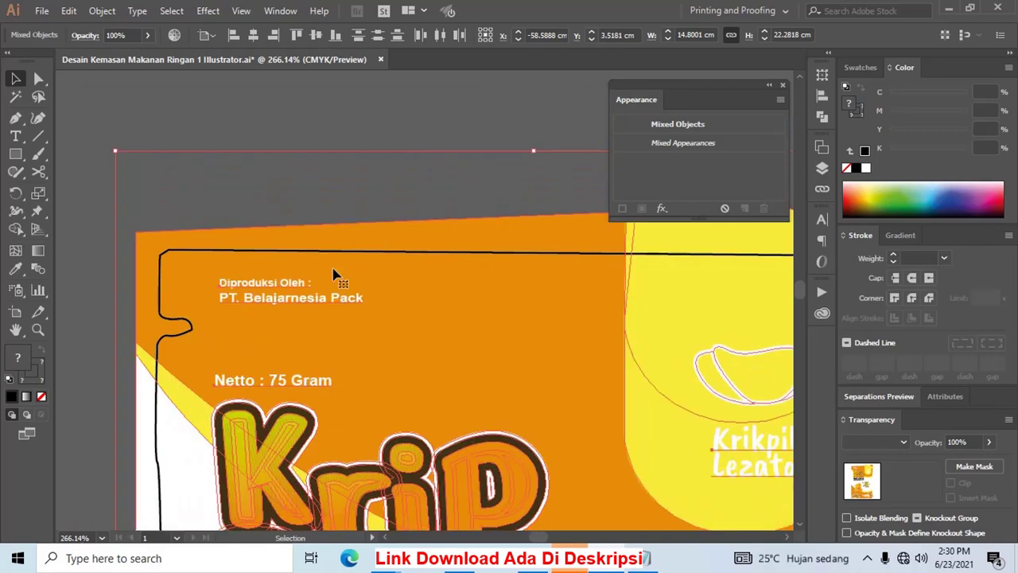
left_click(385, 210)
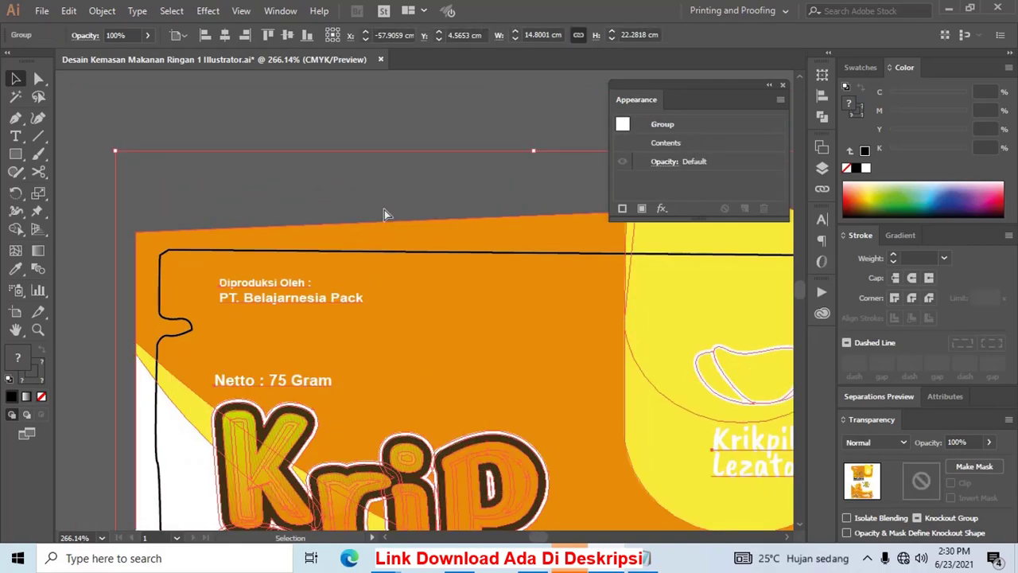
key("z")
scroll(390, 208, "down", 2)
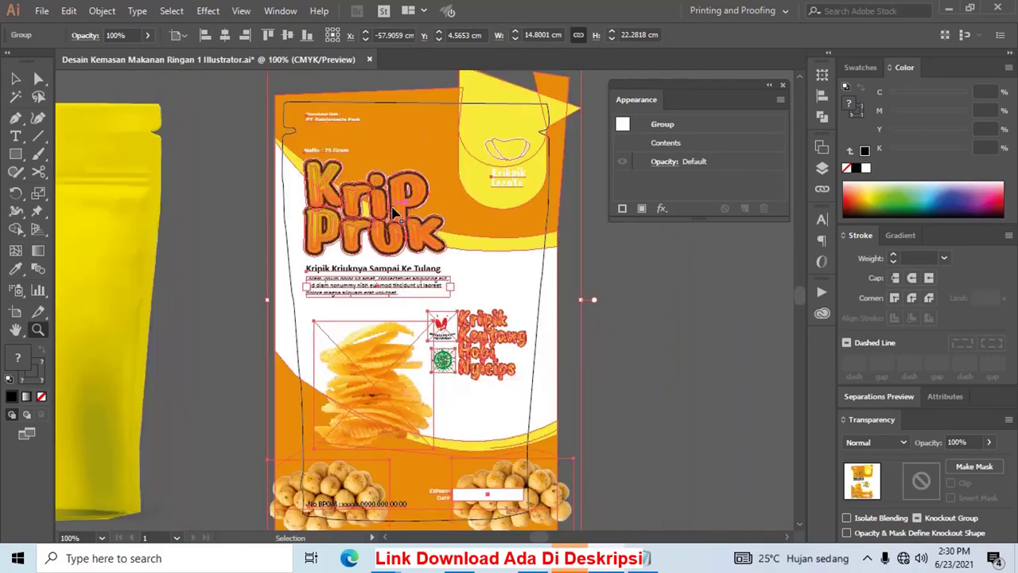
scroll(392, 214, "down", 2)
key("v")
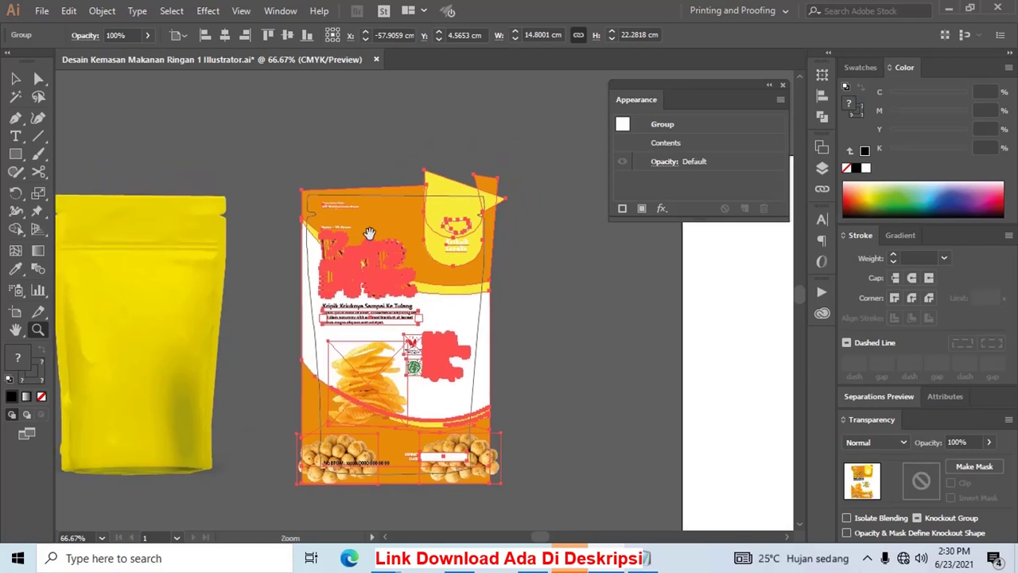
Move the traced outline's anchor points so its edges fit over the front design
left_click(512, 221)
left_click(412, 196)
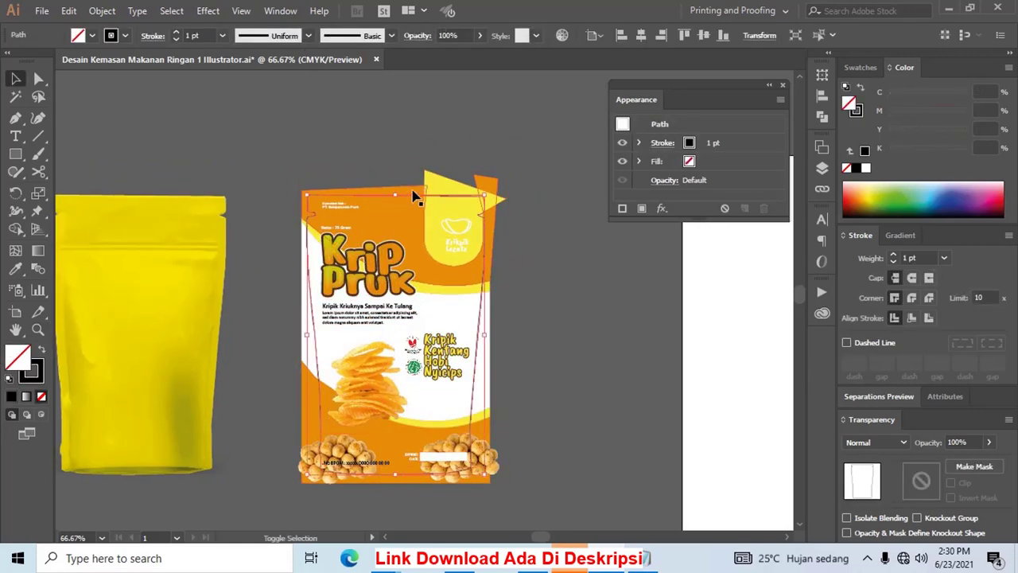
key("ctrl+a")
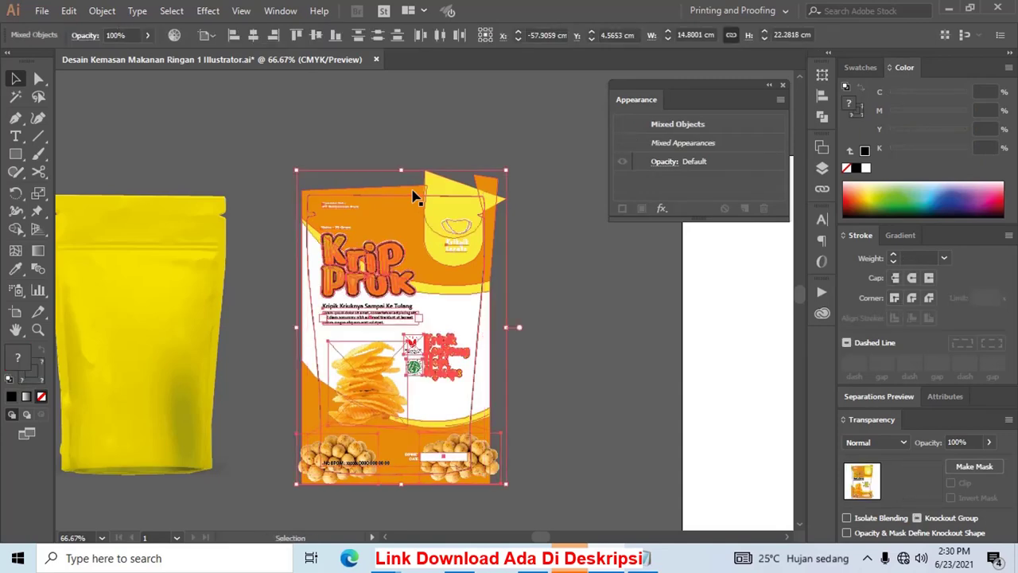
left_click(559, 256)
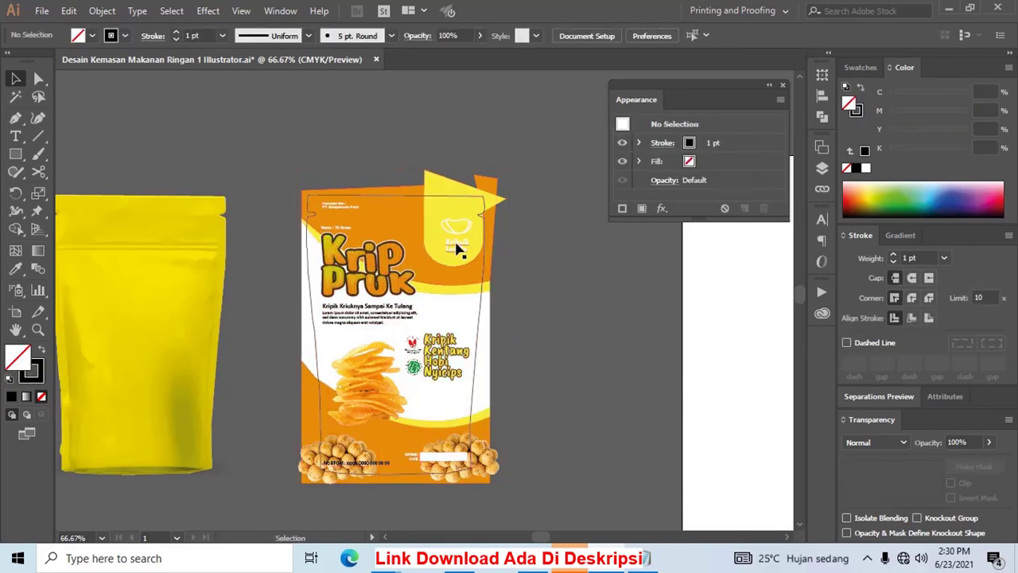
left_click(413, 205)
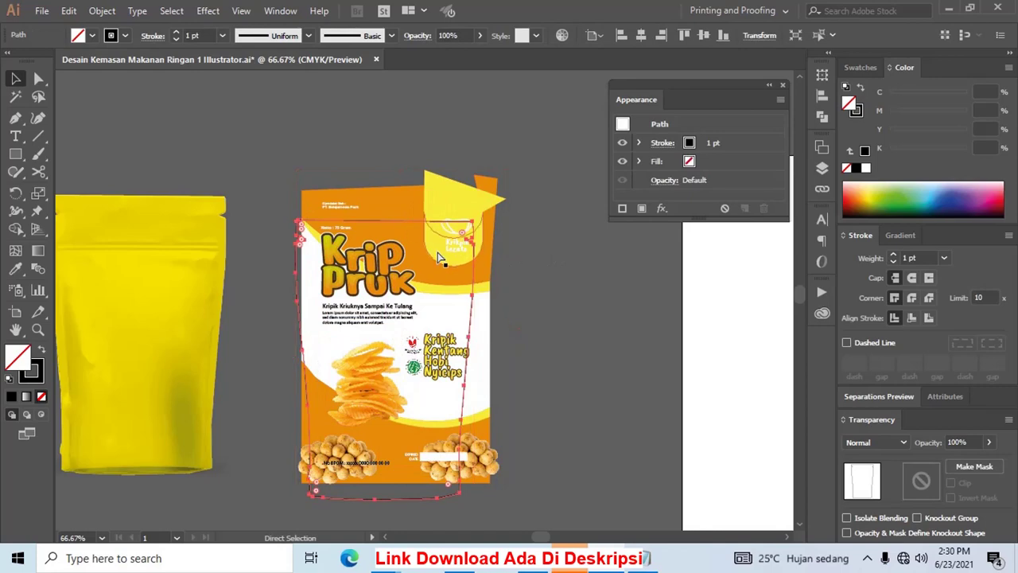
left_click_drag(420, 206, 602, 199)
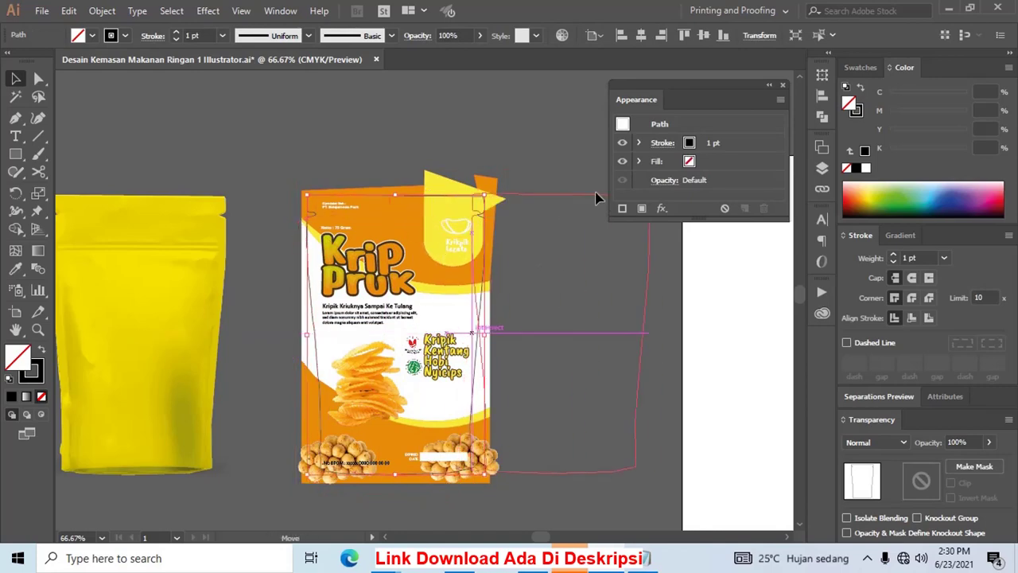
left_click(445, 253)
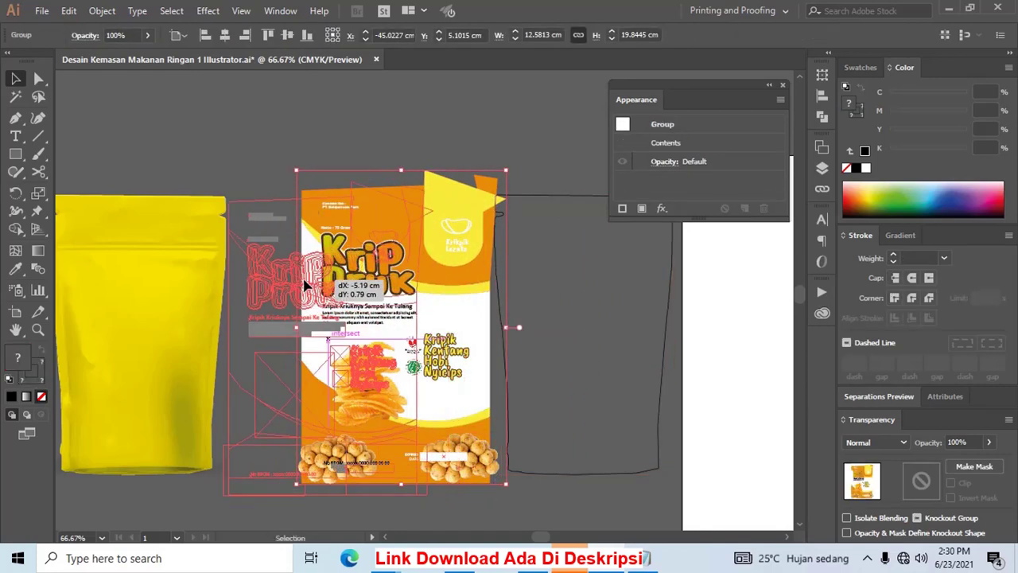
key("ctrl+z")
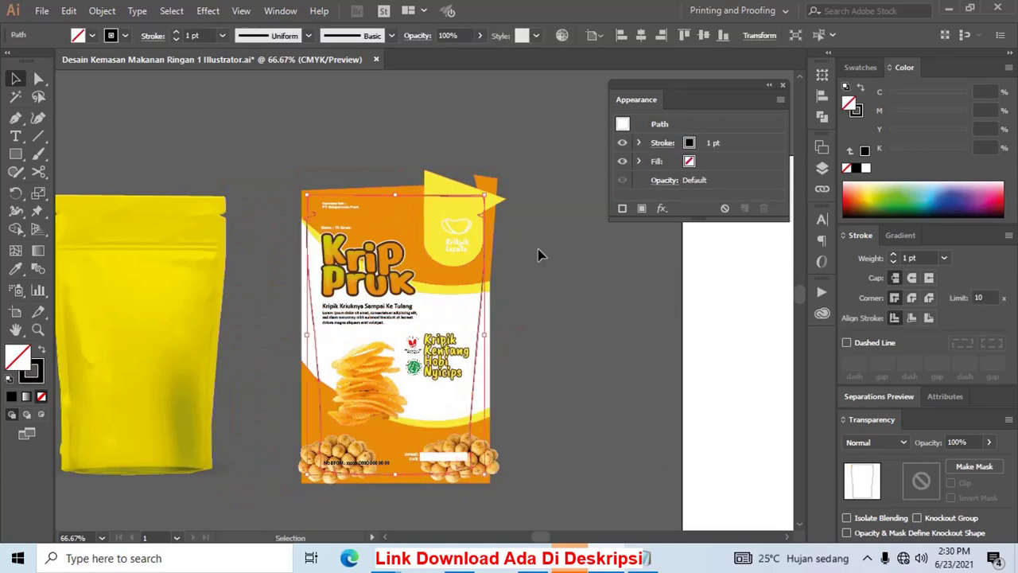
key("a")
left_click(538, 254)
left_click_drag(397, 205, 309, 247)
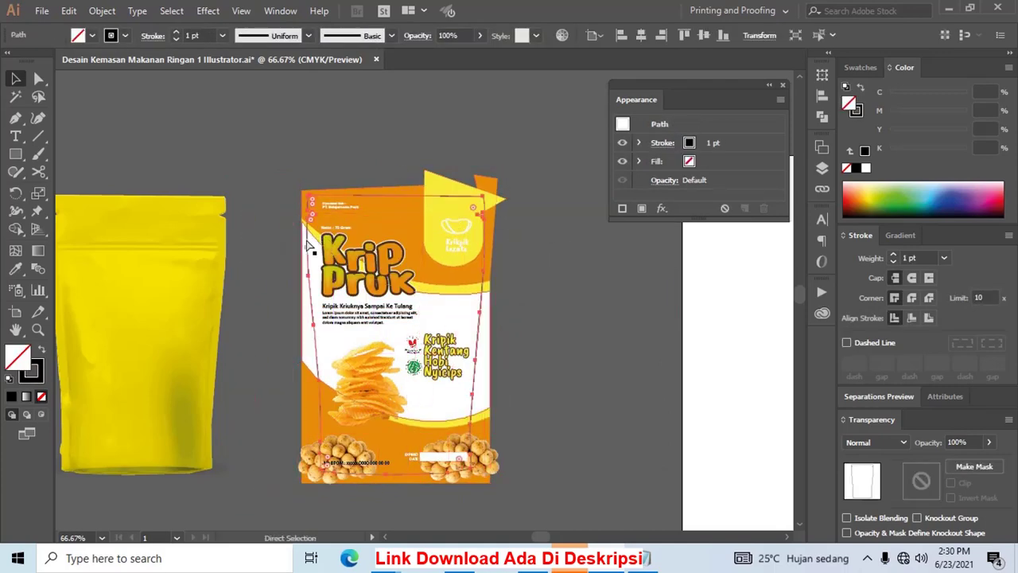
Clip the Krip Pruk artwork group to the traced pouch outline
key("v")
left_click(416, 189, "shift")
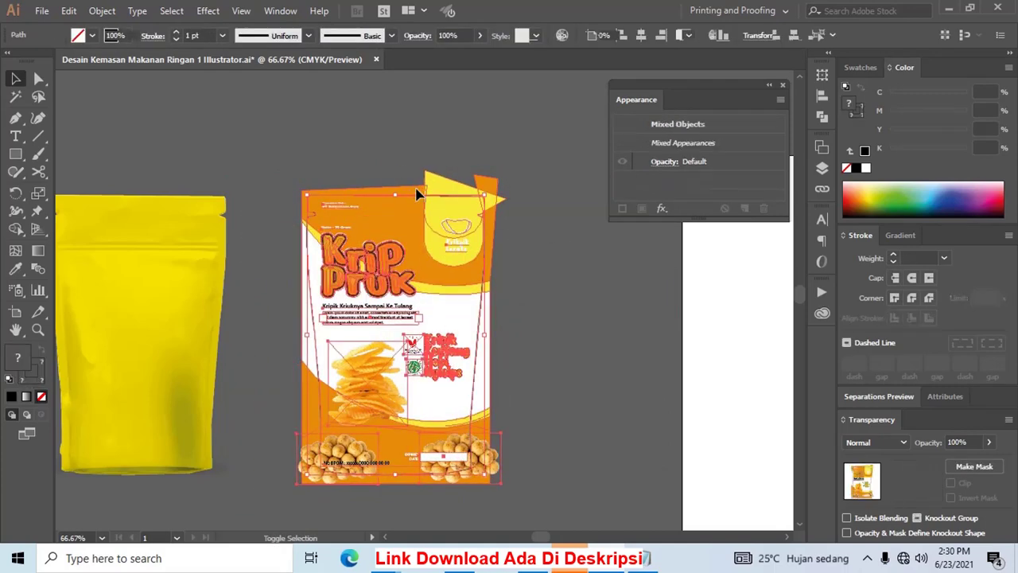
right_click(416, 189)
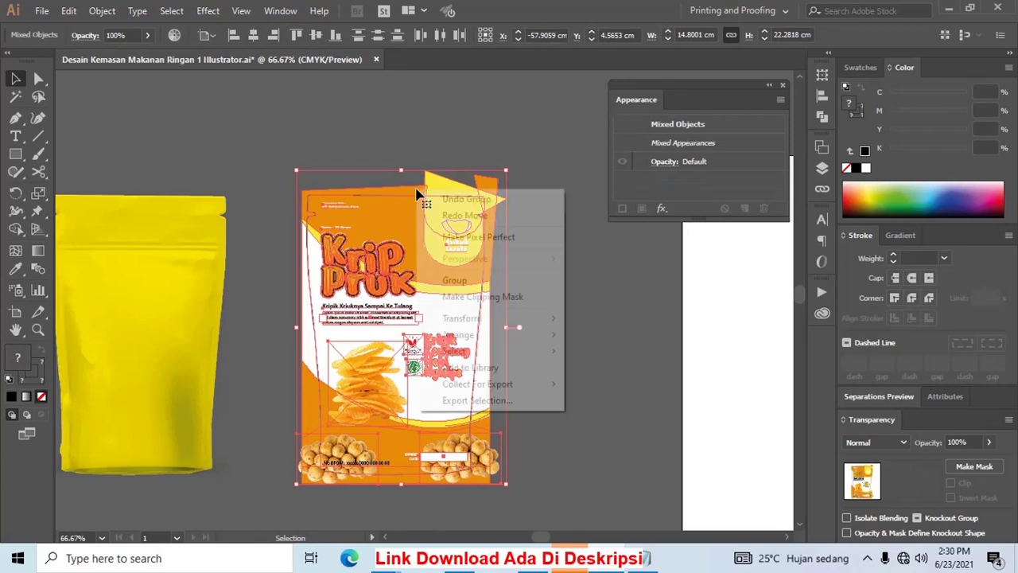
left_click(496, 298)
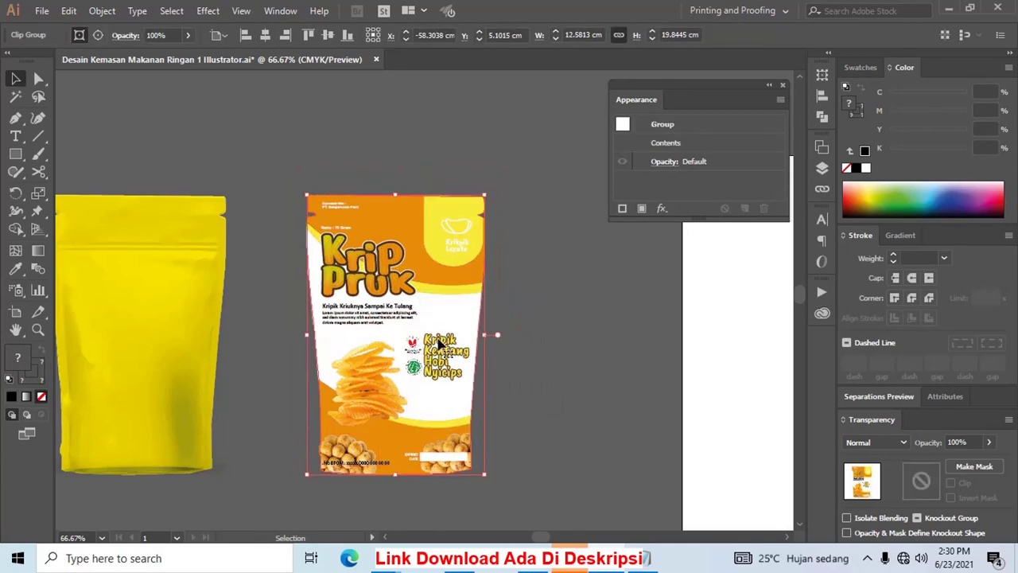
left_click_drag(541, 345, 615, 346)
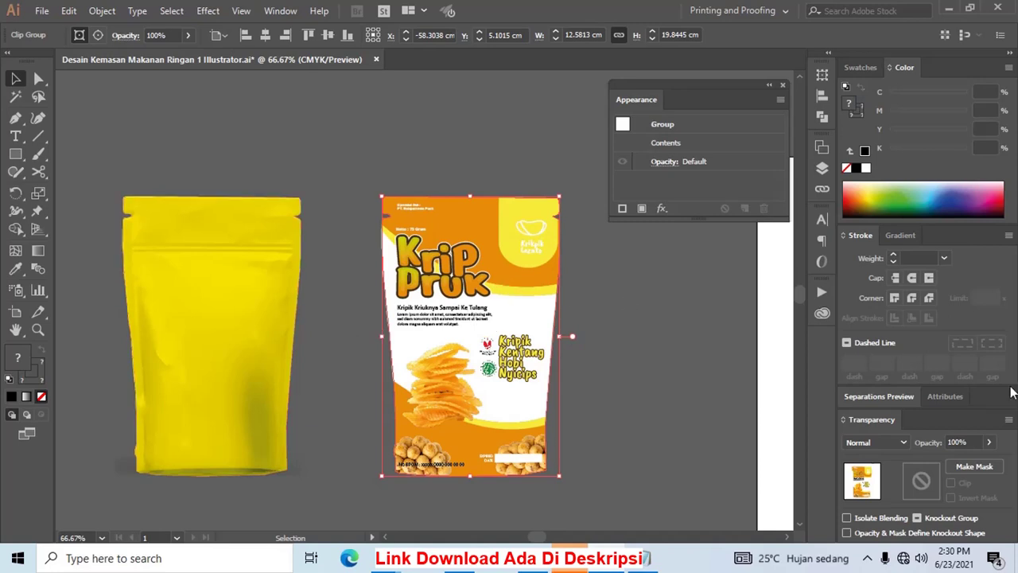
Set the clipped design's blend mode to Multiply and move it onto the yellow pouch
left_click(863, 447)
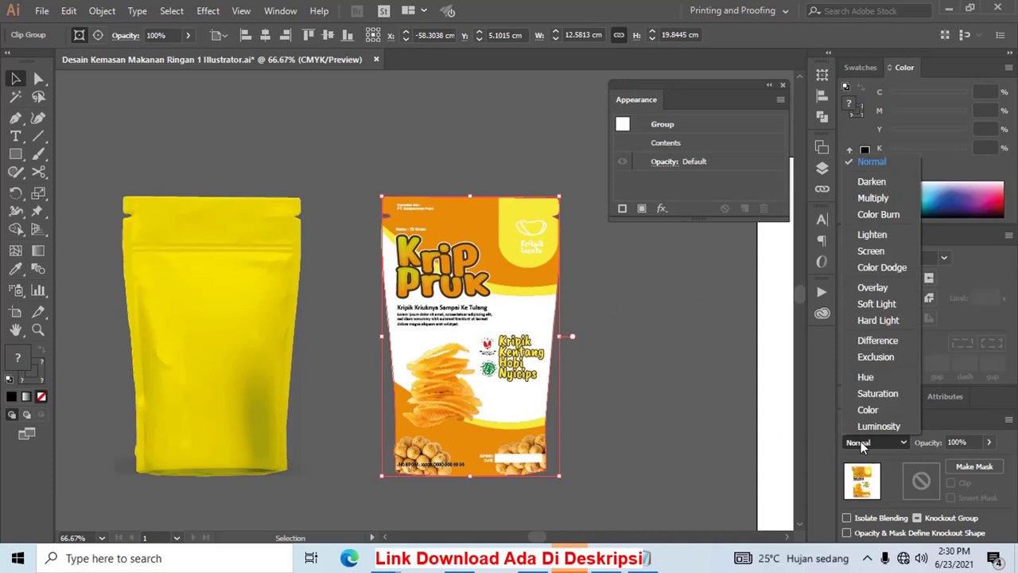
left_click(897, 202)
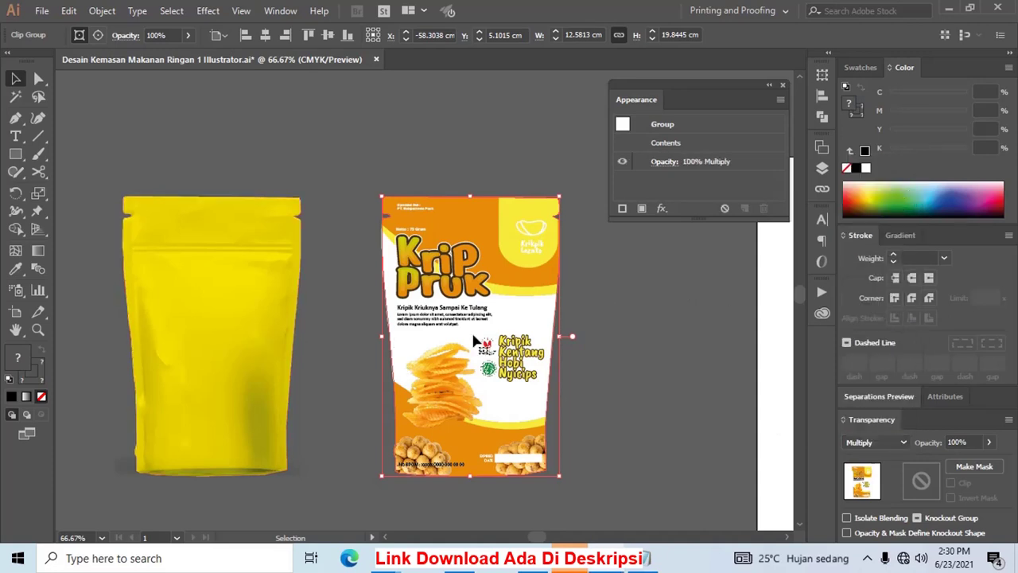
left_click_drag(474, 337, 285, 338)
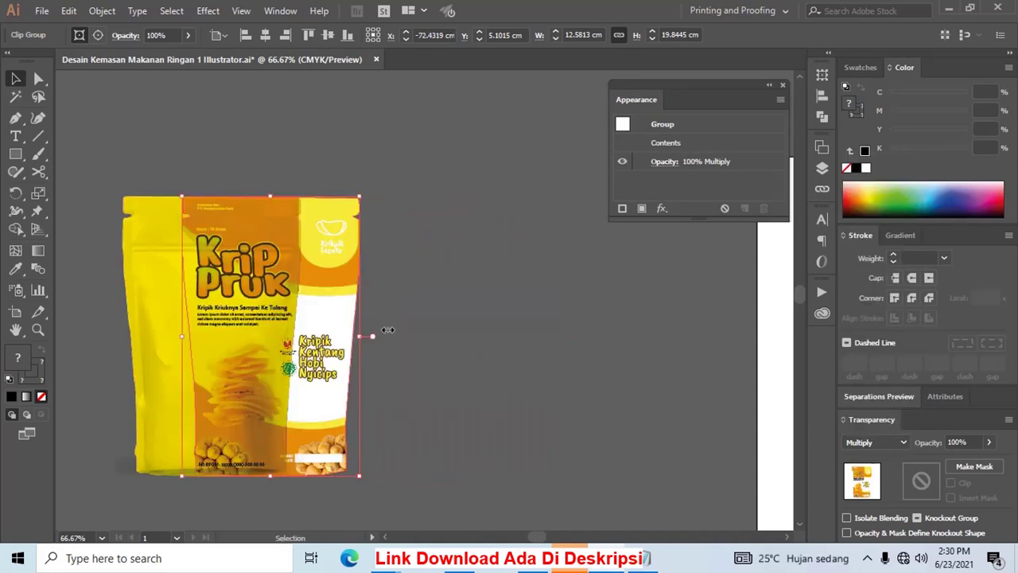
Move the yellow shape onto the left pouch and place the Krip Pruk design on the white pouch
left_click_drag(427, 295, 586, 291)
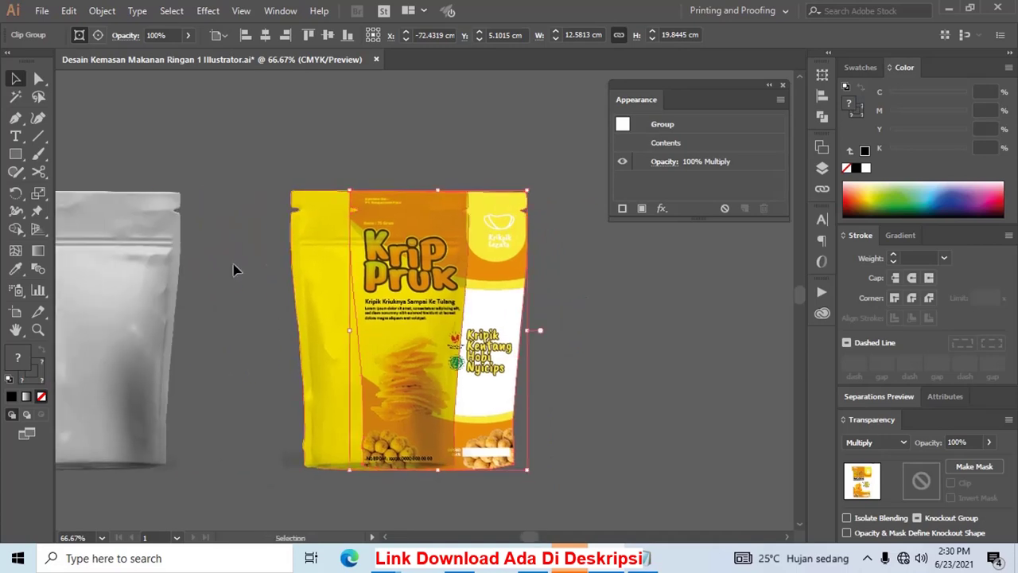
left_click_drag(314, 268, 70, 255)
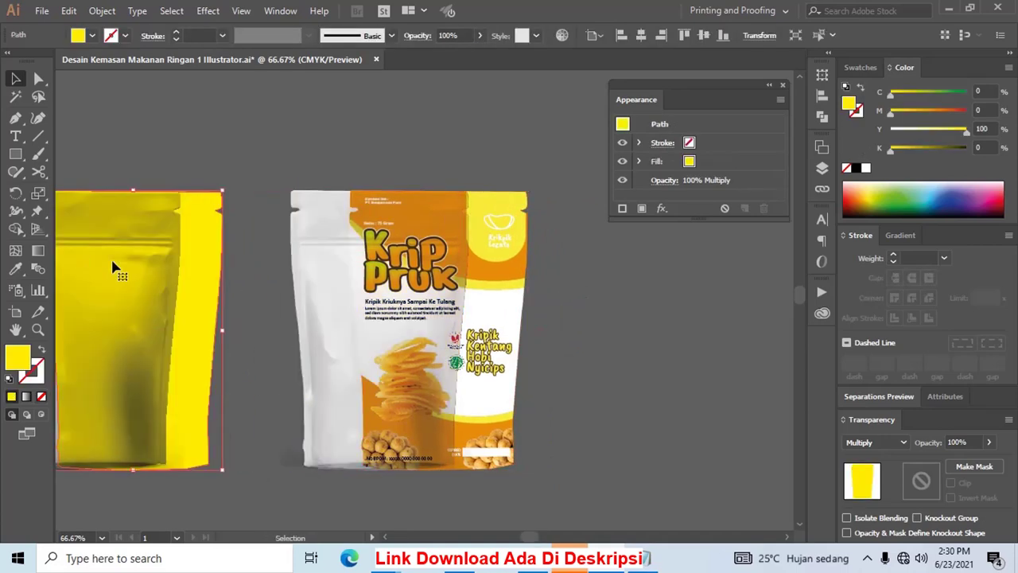
left_click_drag(458, 300, 347, 300)
key("Right")
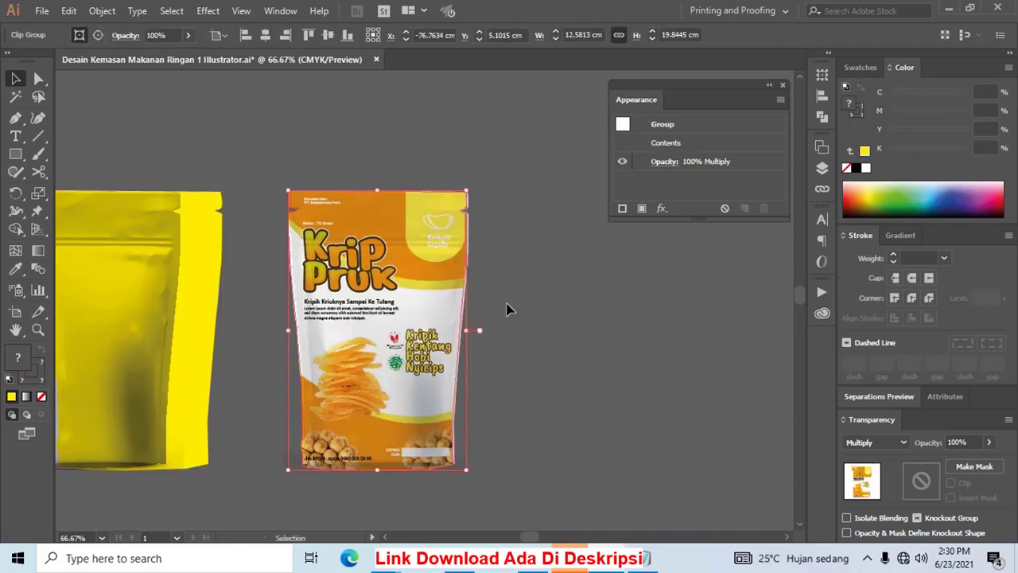
key("Right")
key("Right")
key("Right")
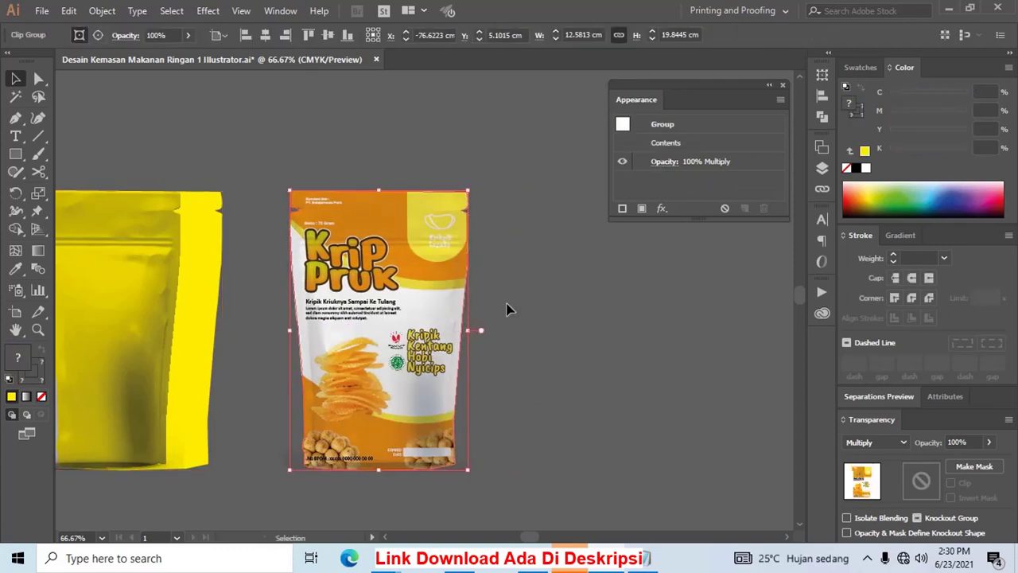
left_click(265, 275)
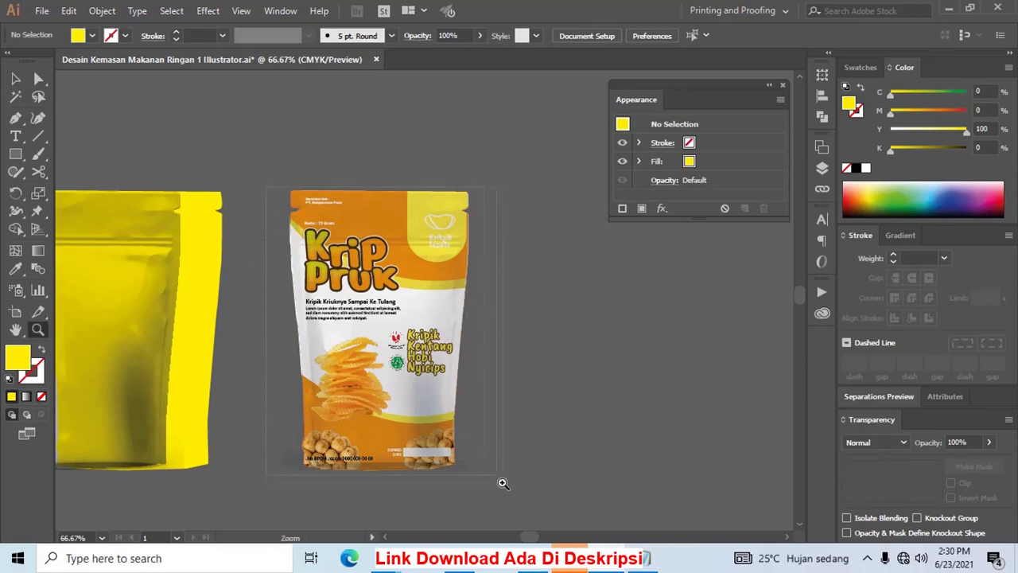
Inspect the mockup close up, then place the Krip Pruk design to the right of the white pouch
mouse_move(502, 481)
left_mouse_down()
mouse_move(515, 487)
mouse_move(500, 469)
left_mouse_up()
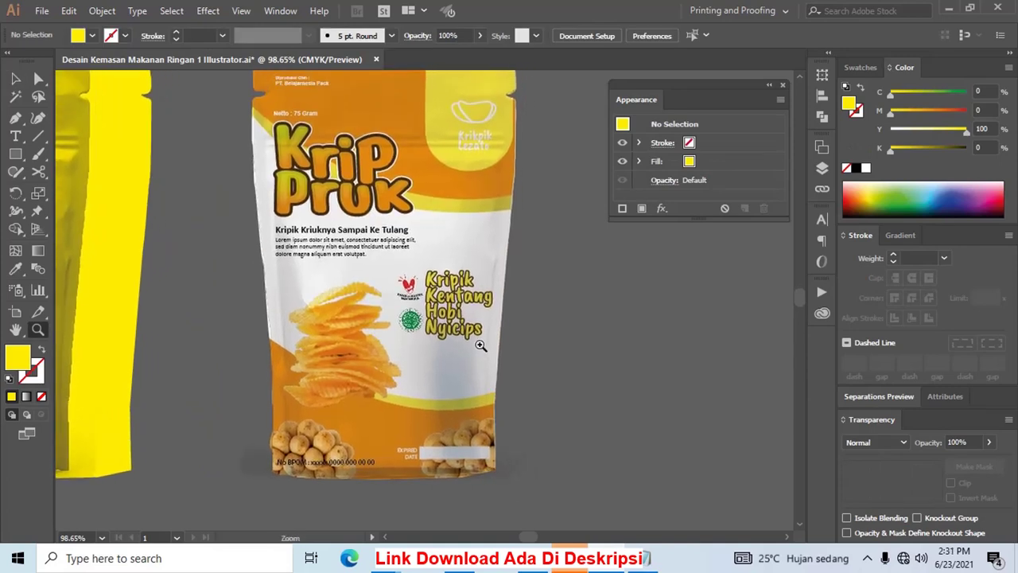
left_click_drag(463, 249, 432, 290)
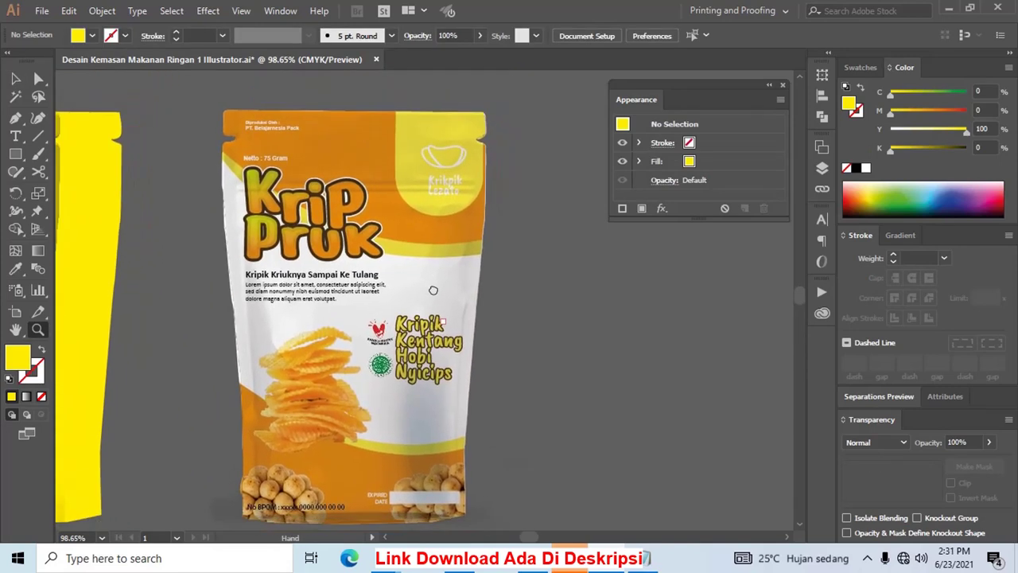
key("v")
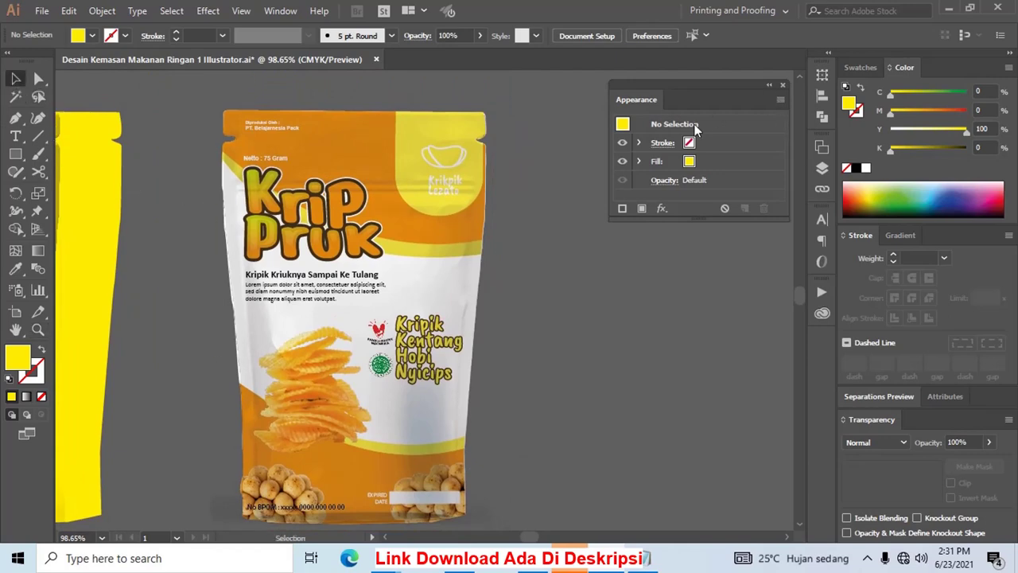
key("ctrl")
key("ctrl+minus")
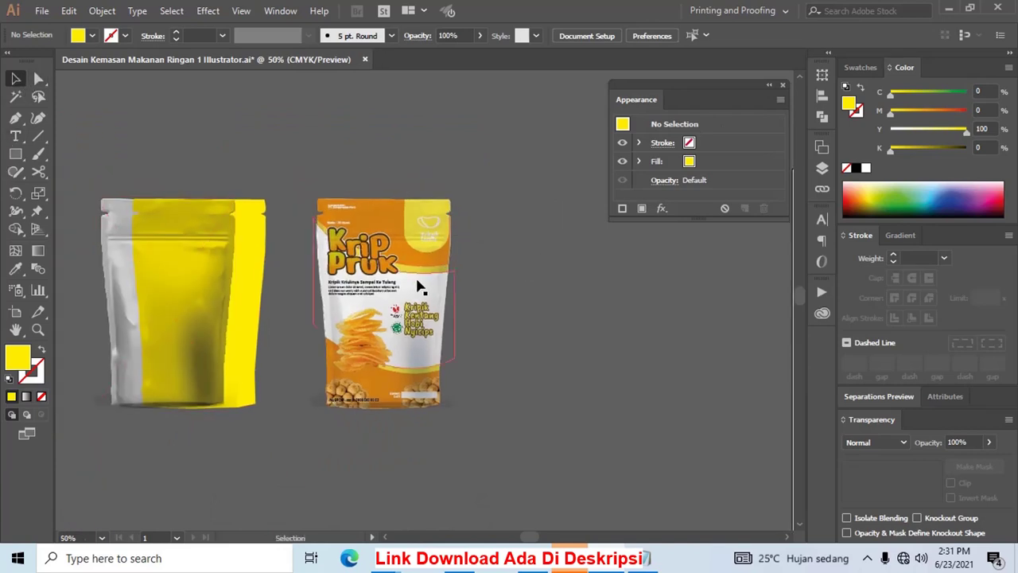
left_click_drag(418, 286, 604, 285)
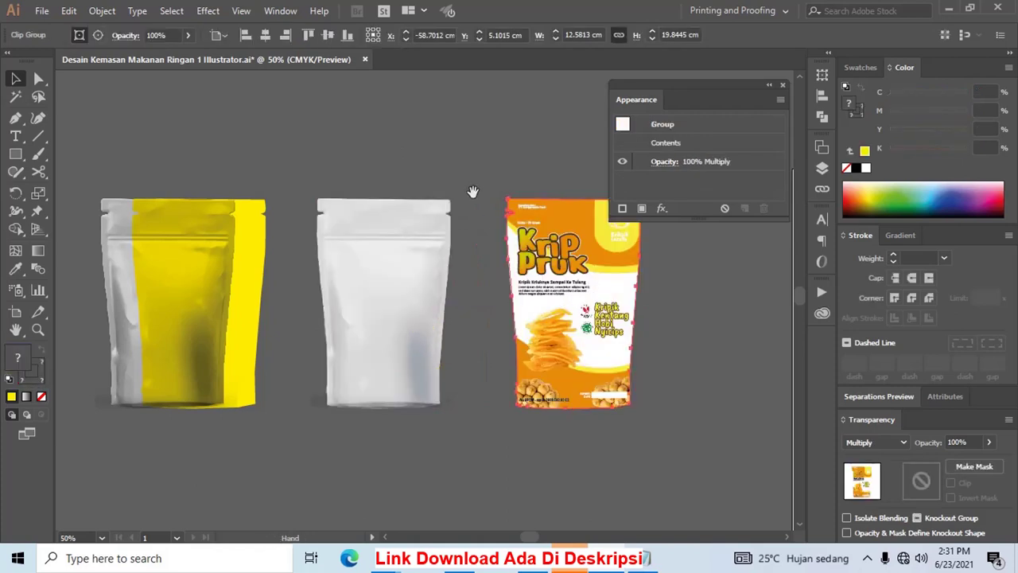
left_click_drag(472, 193, 392, 187)
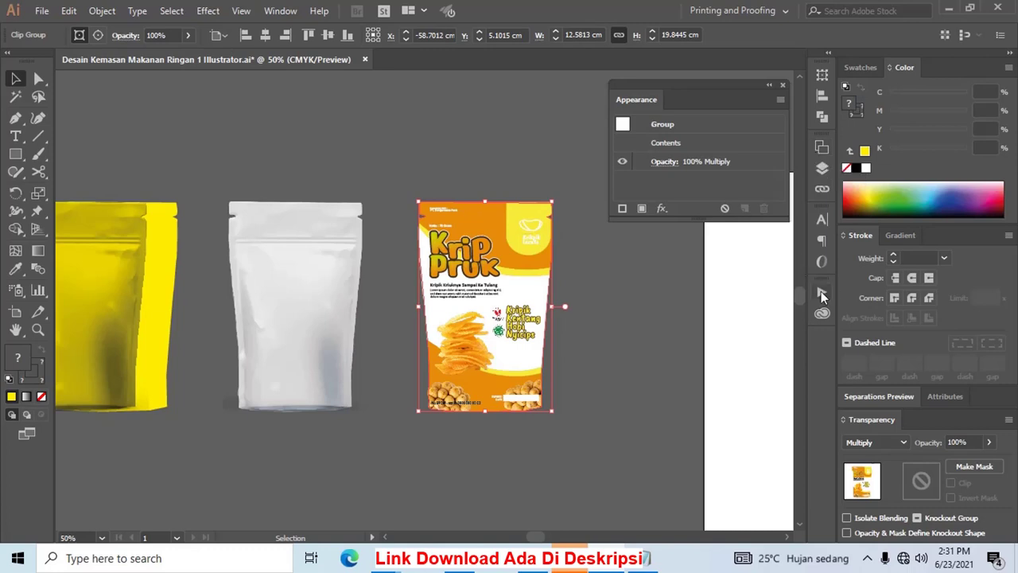
Add the selected Krip Pruk artwork to Asset Export as Asset 1, a 150 ppi PNG
left_click(822, 241)
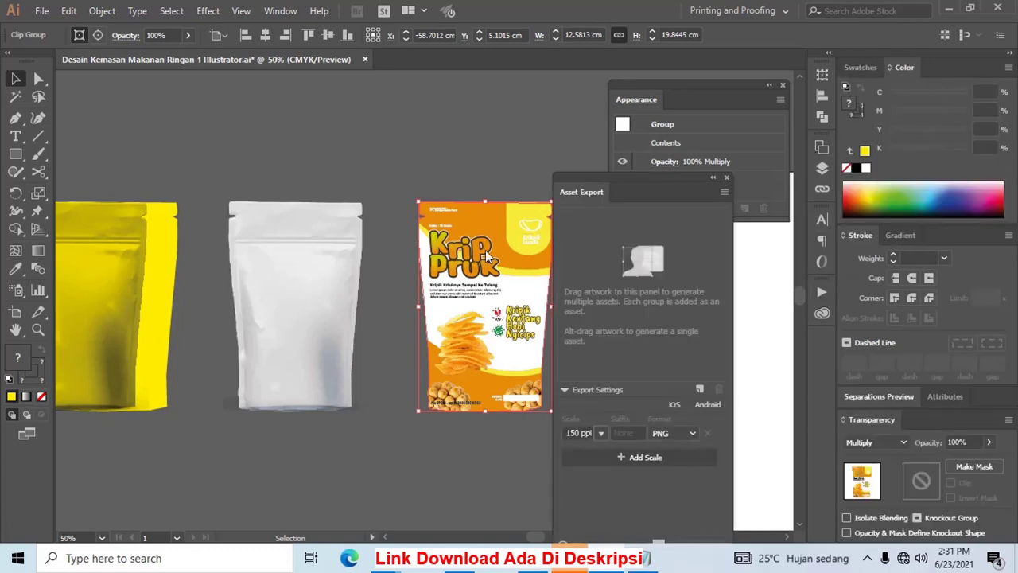
left_click_drag(646, 192, 697, 133)
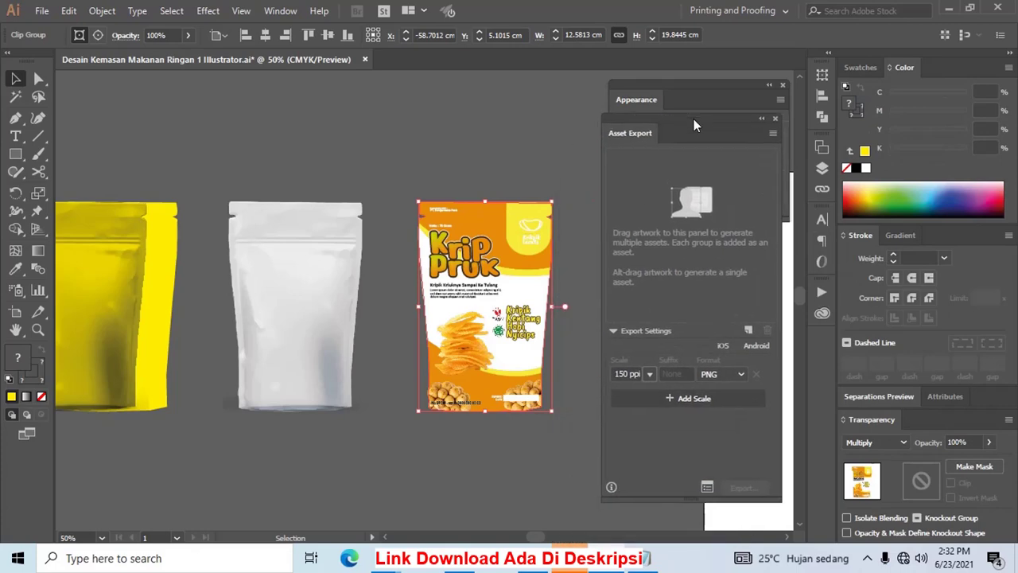
left_click(278, 11)
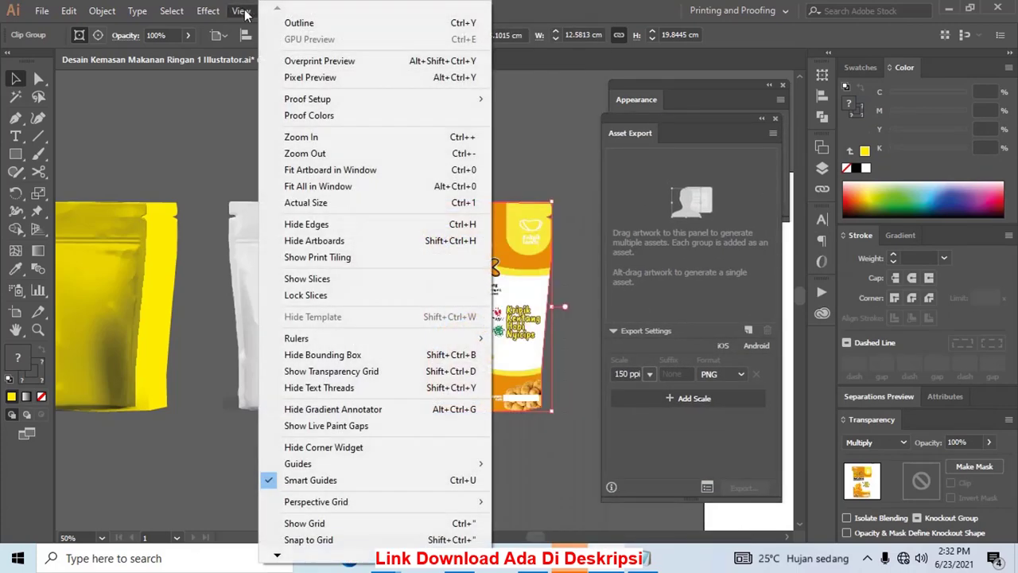
left_click(239, 11)
left_click(279, 11)
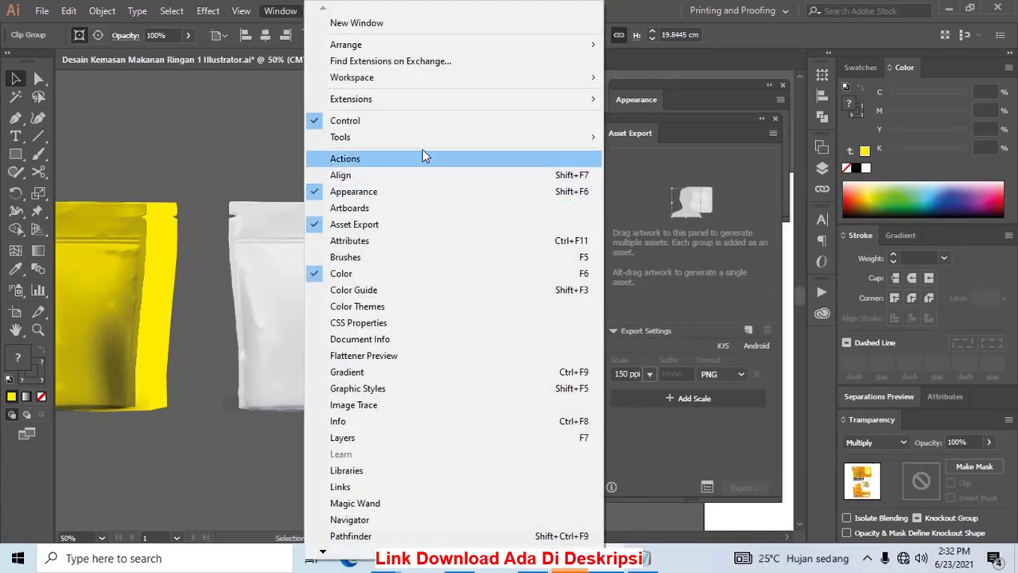
left_click(282, 127)
left_click_drag(485, 318, 702, 226)
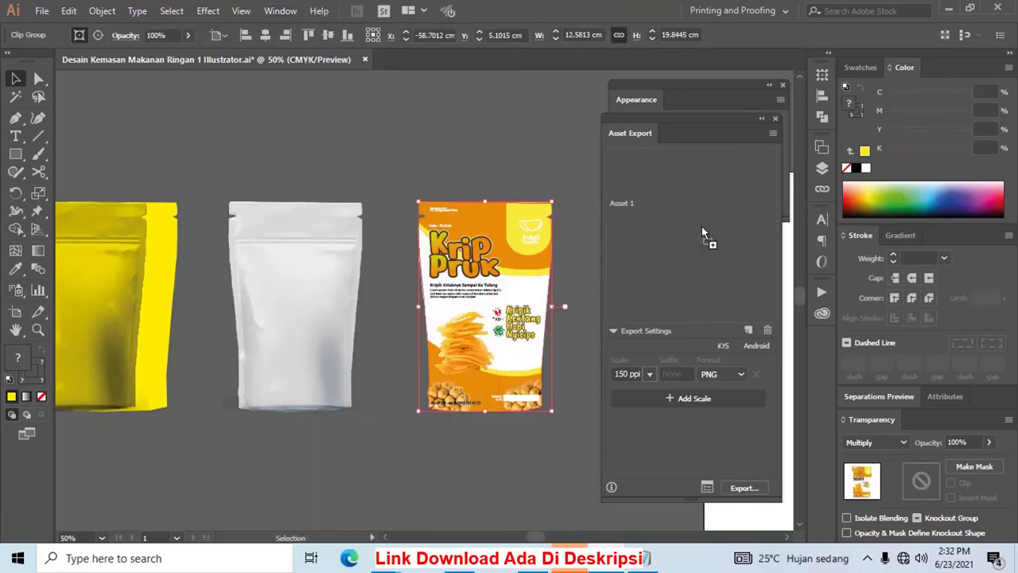
Export Asset 1 into the Pictures folder
left_click(737, 491)
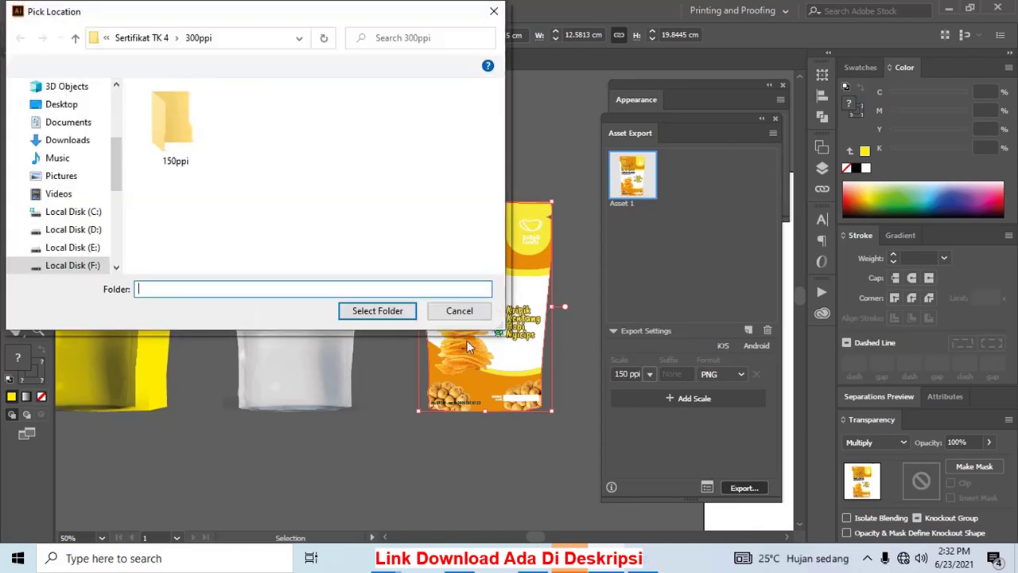
mouse_move(259, 18)
left_mouse_down()
mouse_move(259, 54)
mouse_move(338, 57)
left_mouse_up()
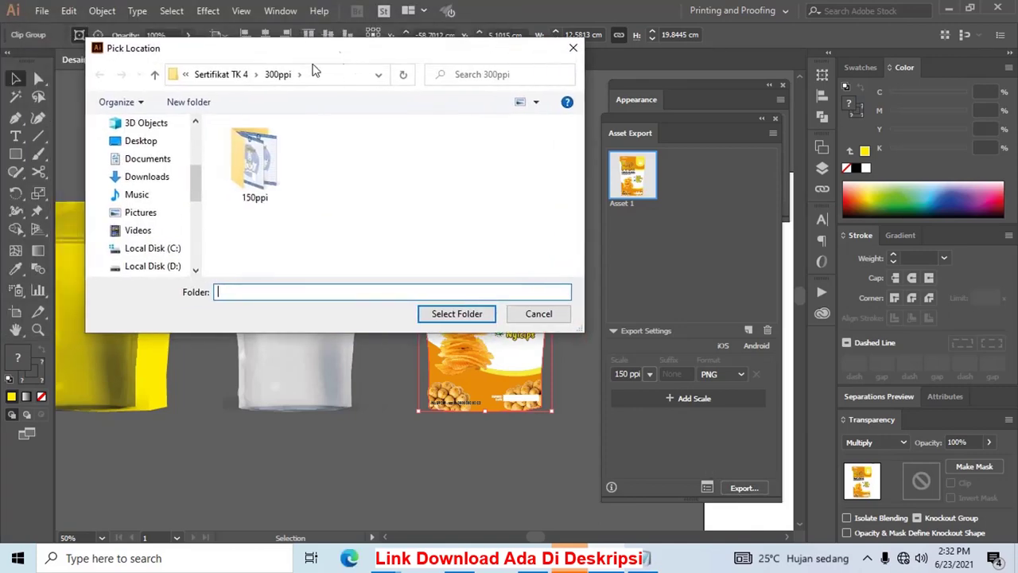
left_click(144, 212)
left_click(477, 316)
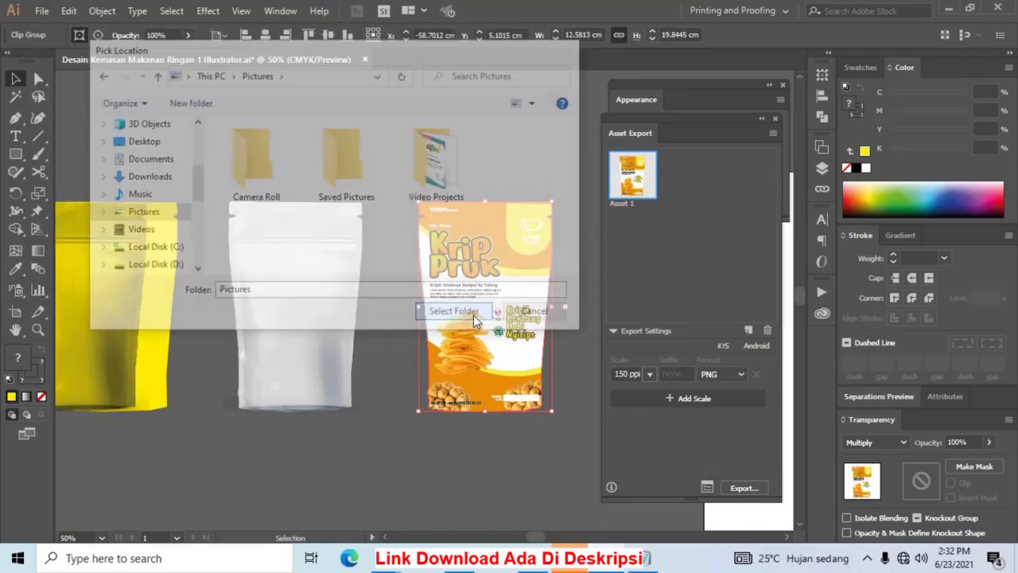
Change the export scale to 300 ppi, export again to Pictures, and deselect the artwork
left_click(649, 373)
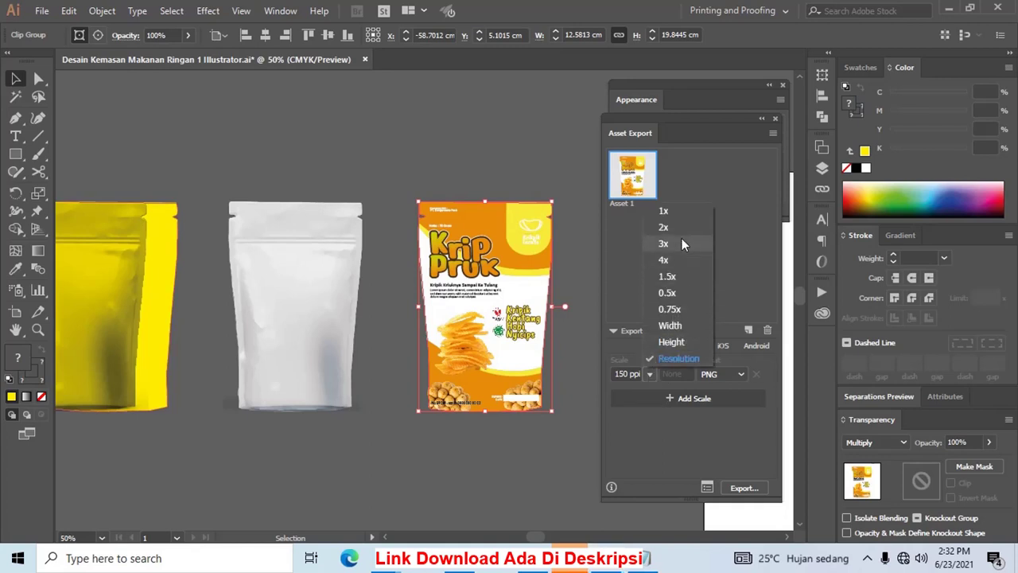
left_click(626, 373)
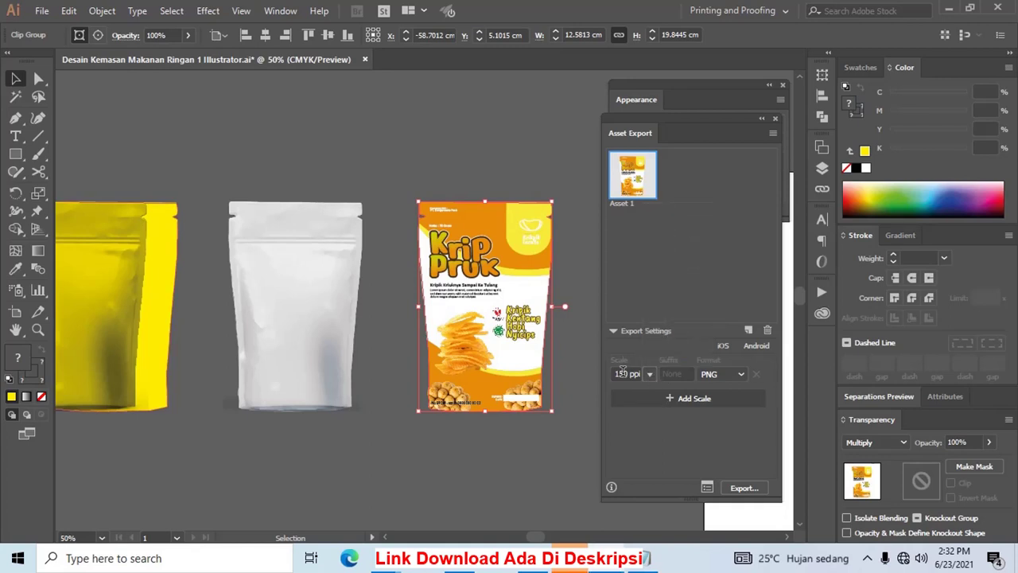
double_click(626, 373)
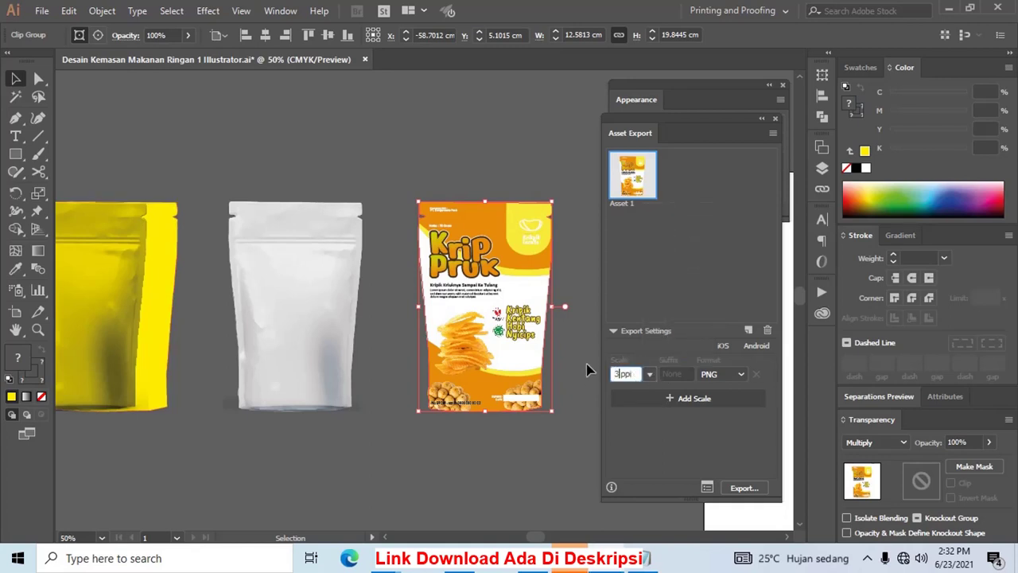
type("00")
left_click(740, 488)
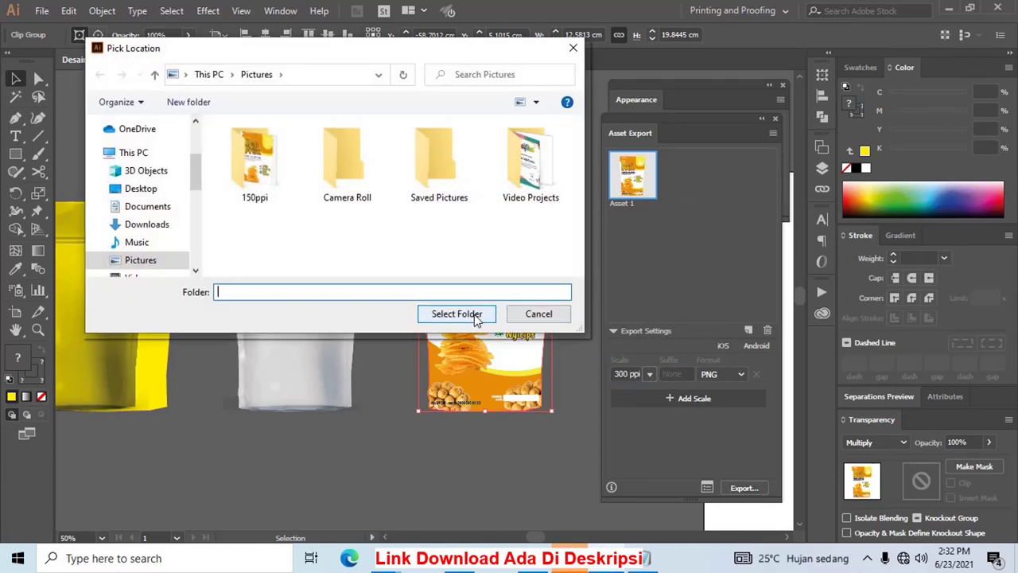
left_click(456, 313)
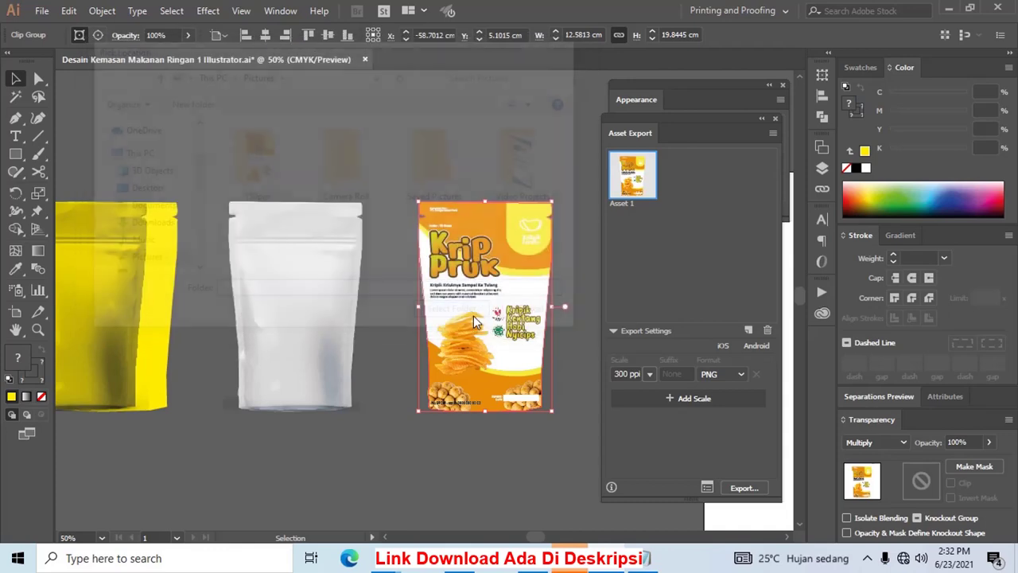
left_click(452, 160)
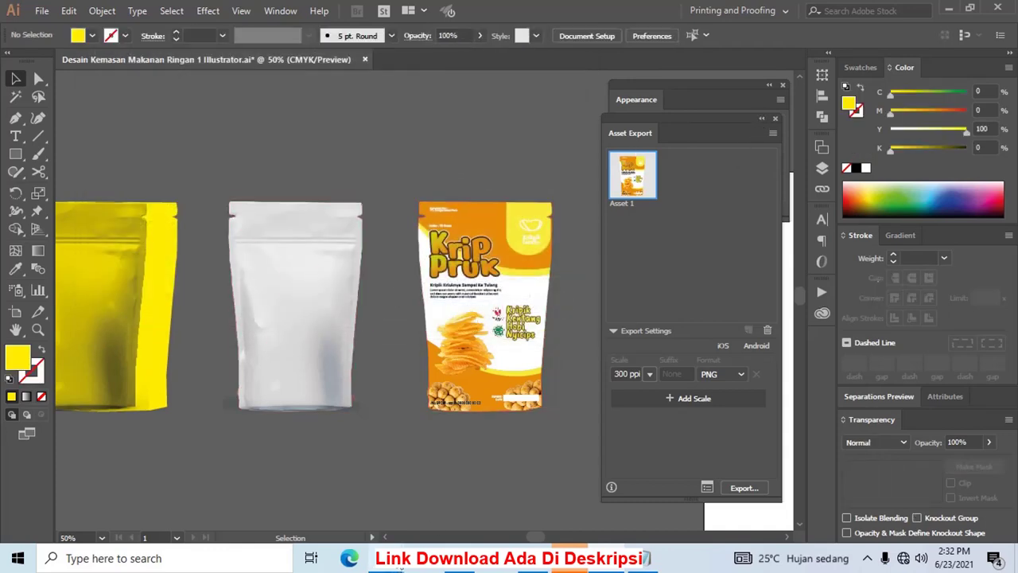
mouse_move(385, 557)
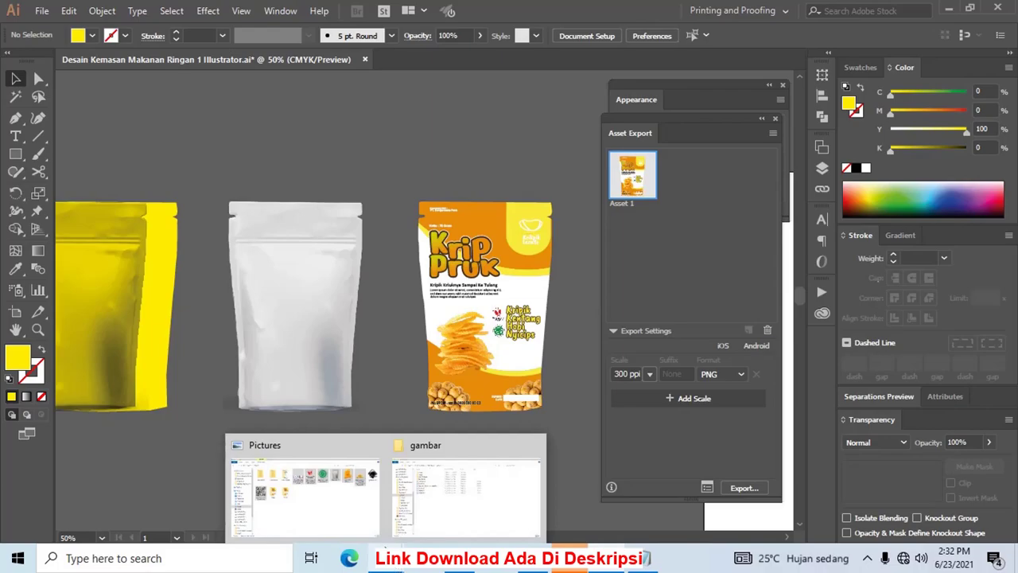
Open the AI file in Desain Kemasan Makanan Ringan 1 > CorelDraw with CorelDRAW X7
left_click(333, 477)
left_click(367, 250)
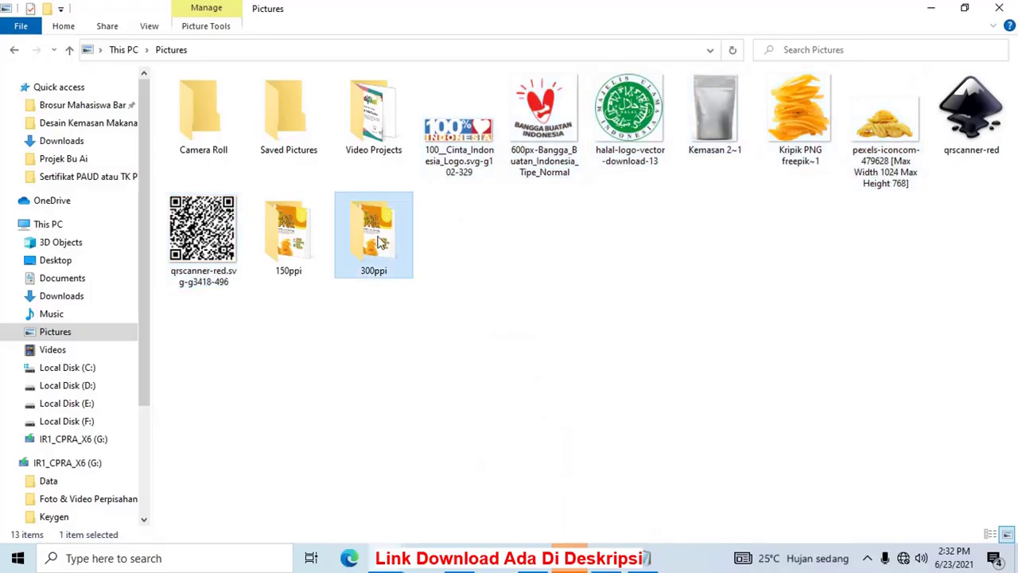
left_click(290, 237)
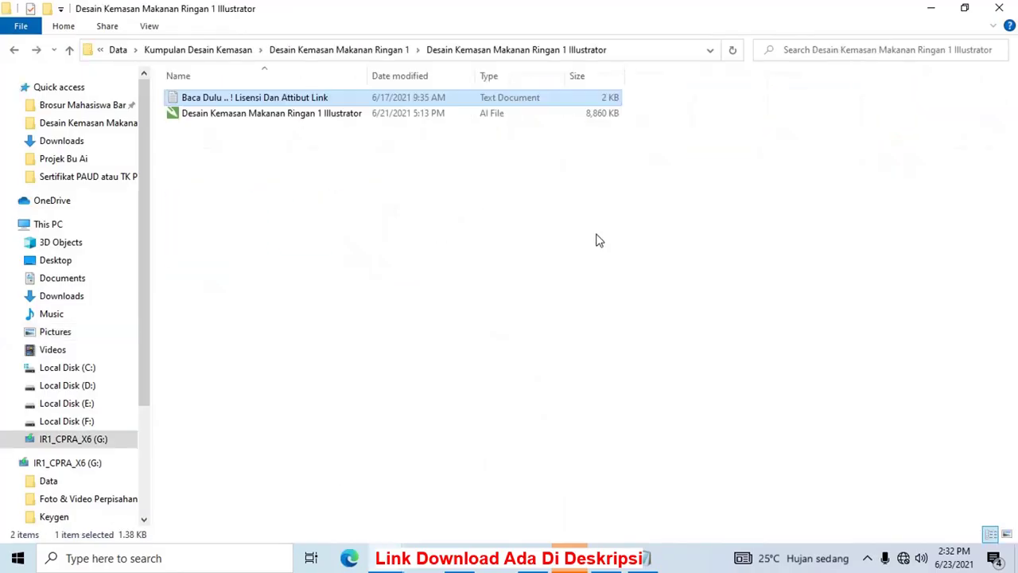
left_click(400, 51)
double_click(504, 194)
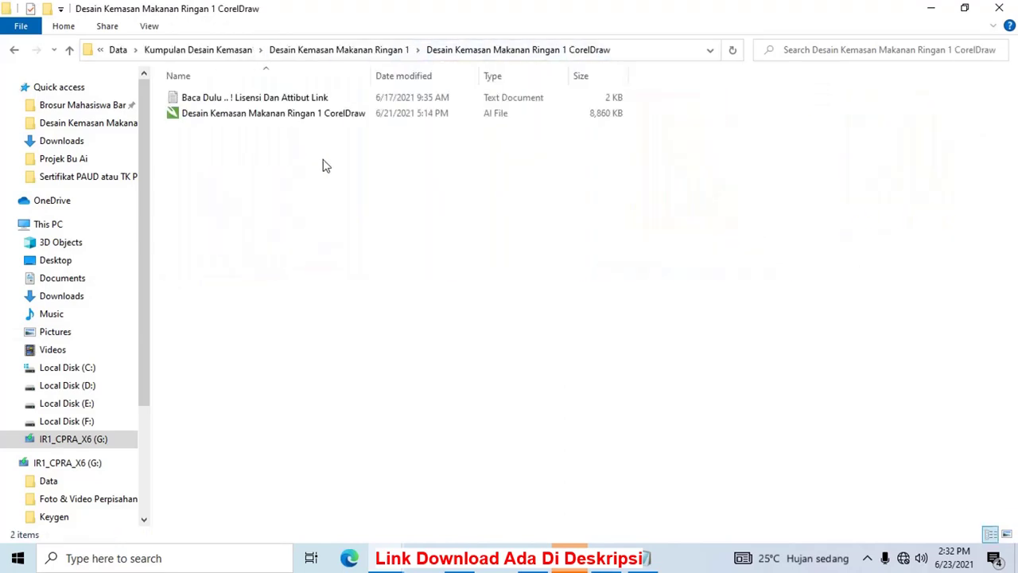
left_click(286, 115)
right_click(286, 115)
mouse_move(330, 236)
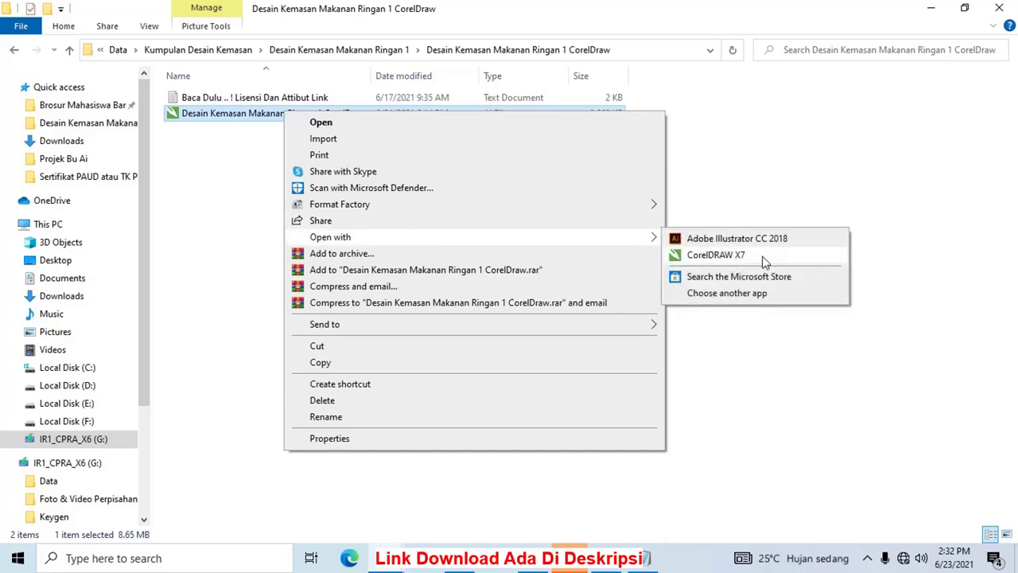
left_click(761, 259)
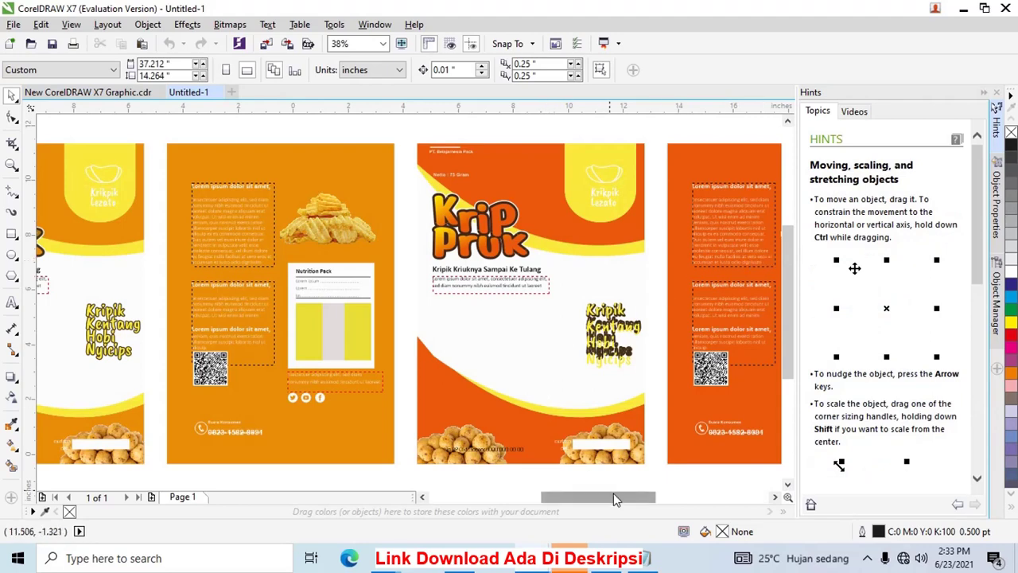
Zoom in on the Krip Pruk logo of the left packaging panel
left_click_drag(613, 499, 534, 496)
scroll(394, 232, "down", 2)
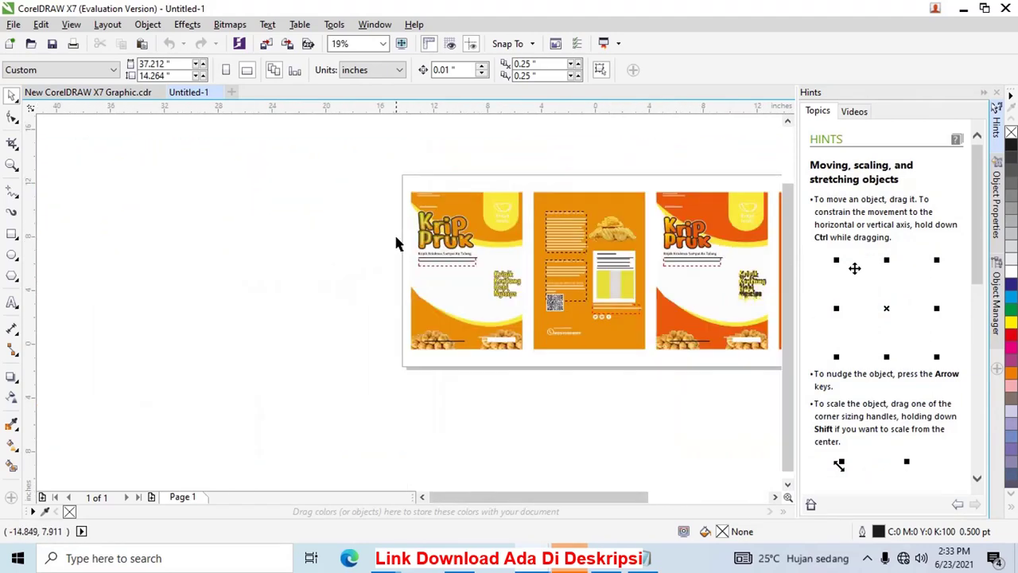
key("z")
left_click_drag(374, 172, 444, 289)
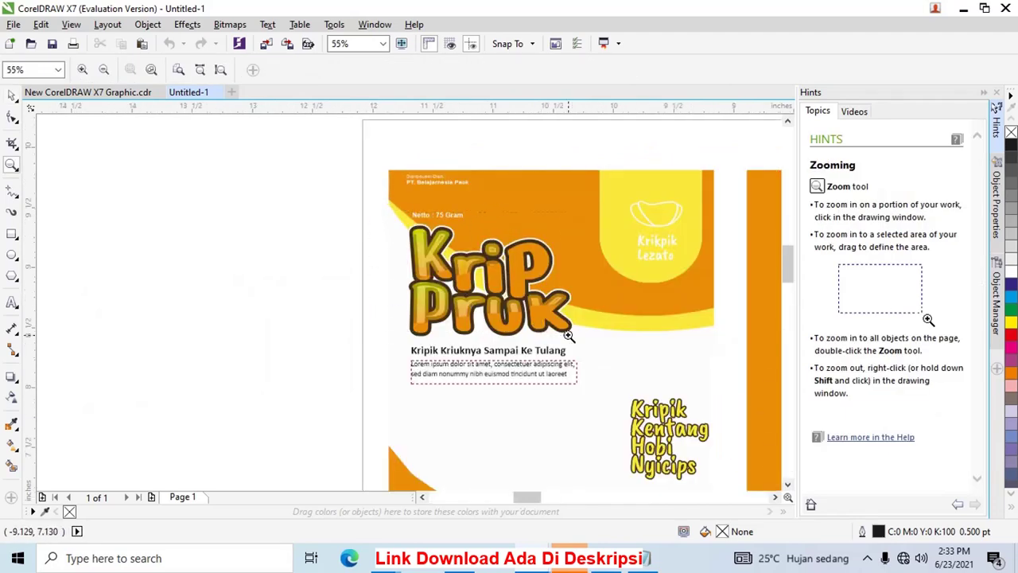
left_click_drag(366, 209, 566, 332)
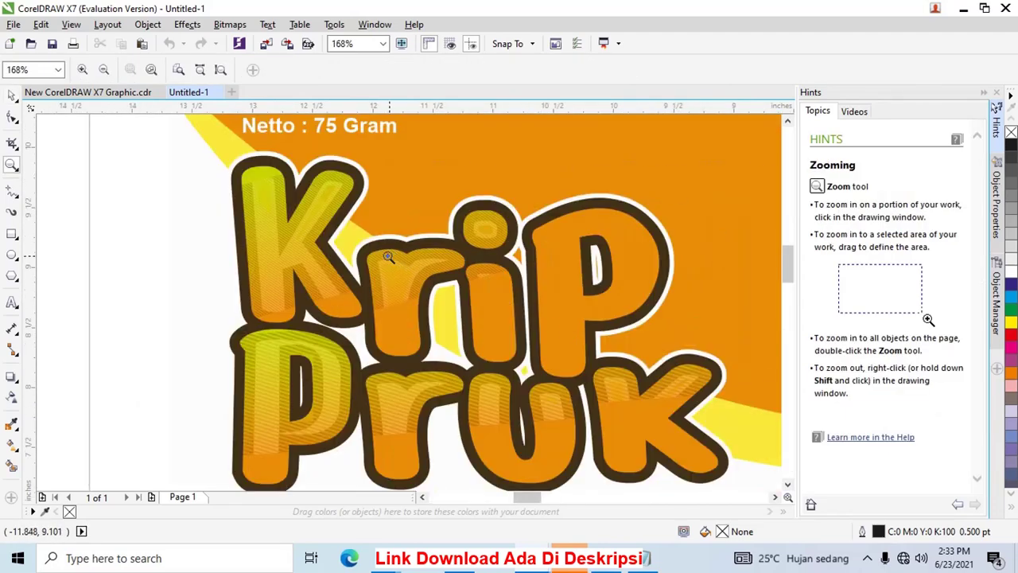
scroll(285, 228, "up", 2)
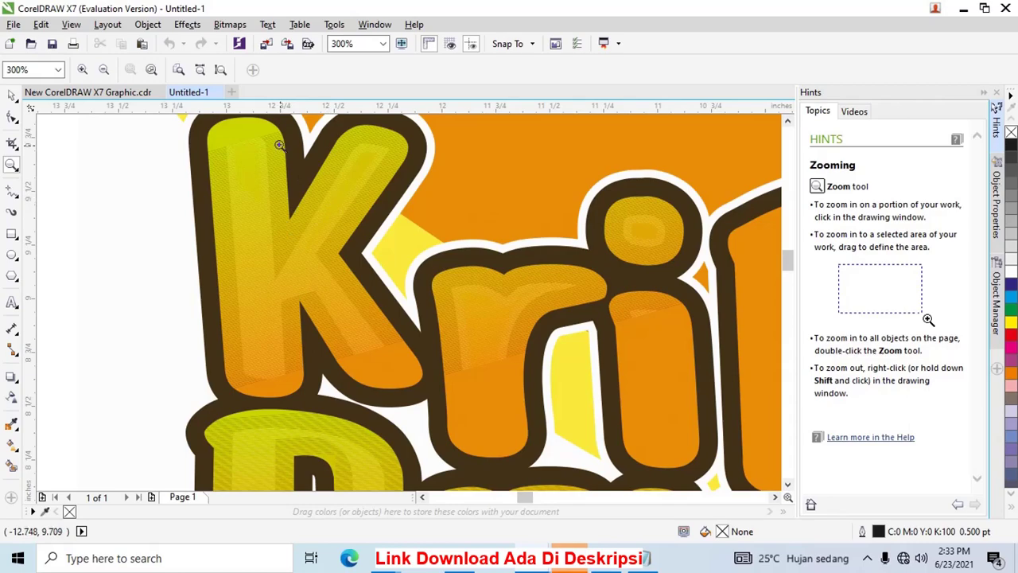
scroll(323, 216, "down", 1)
scroll(322, 216, "down", 1)
scroll(370, 208, "down", 1)
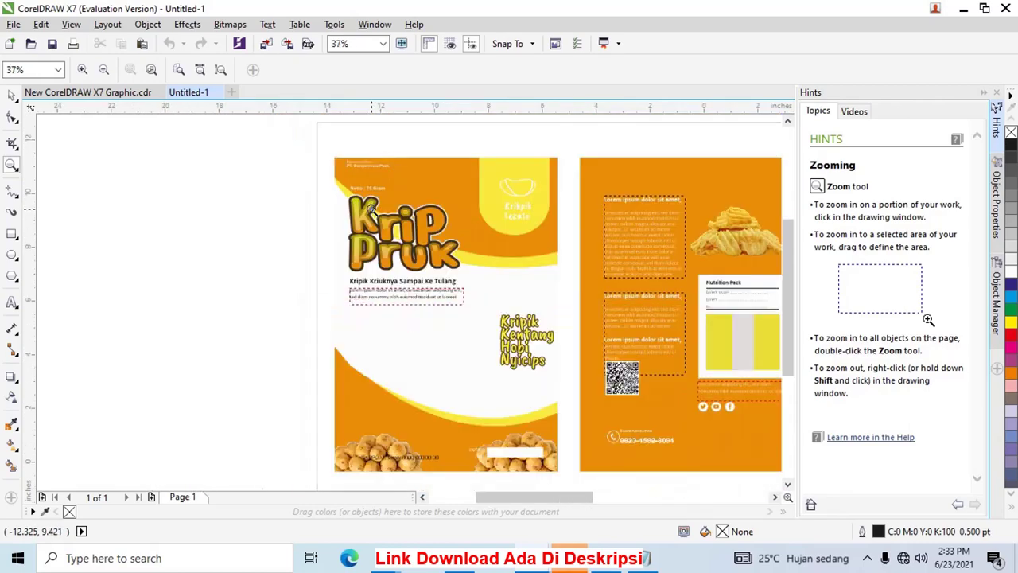
scroll(513, 200, "down", 1)
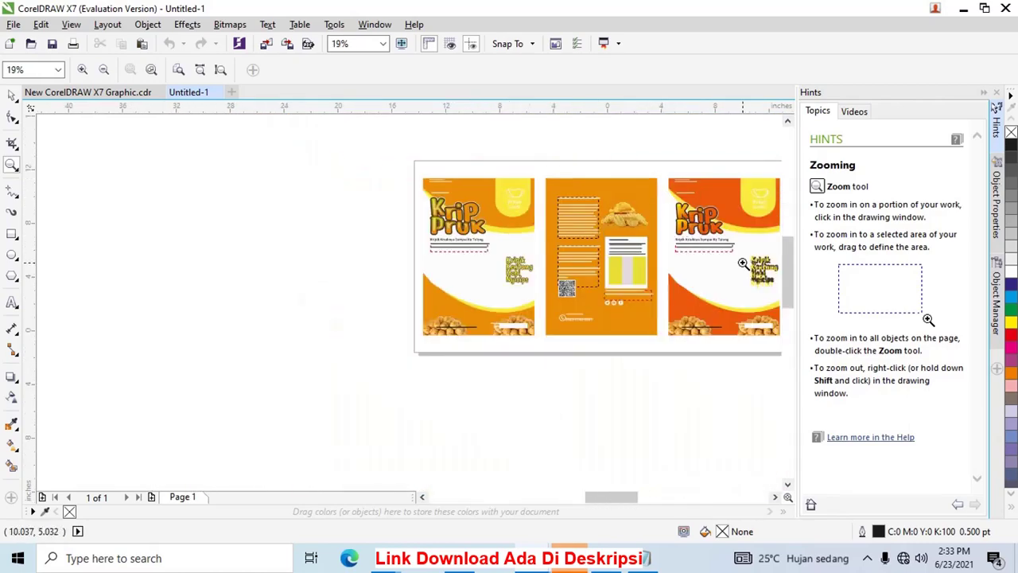
Inspect the third panel's Krip logo, then fit all four panels in view
left_click_drag(663, 178, 744, 286)
left_click_drag(257, 212, 449, 291)
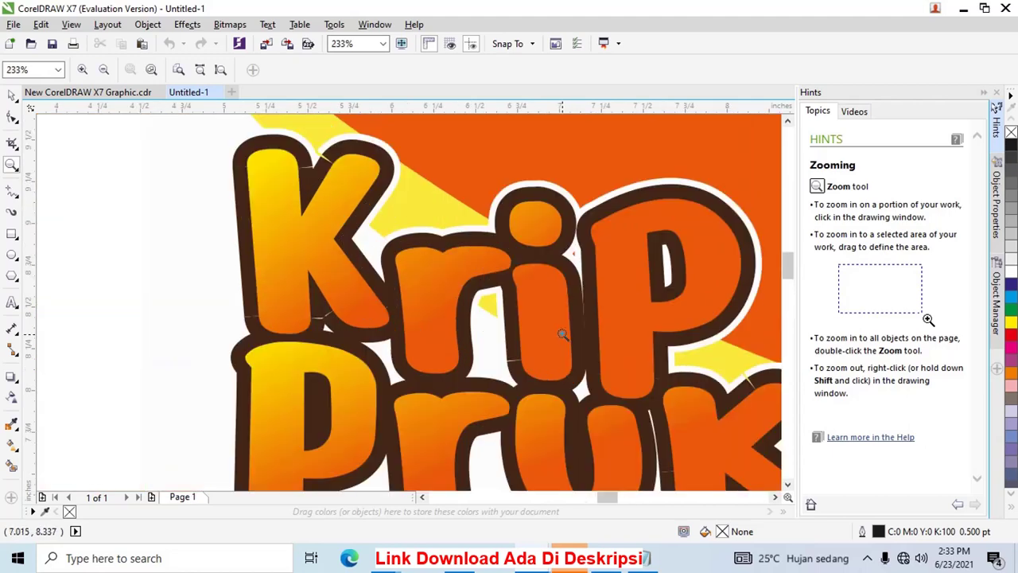
scroll(563, 334, "down", 1)
scroll(562, 334, "down", 1)
scroll(569, 315, "down", 1)
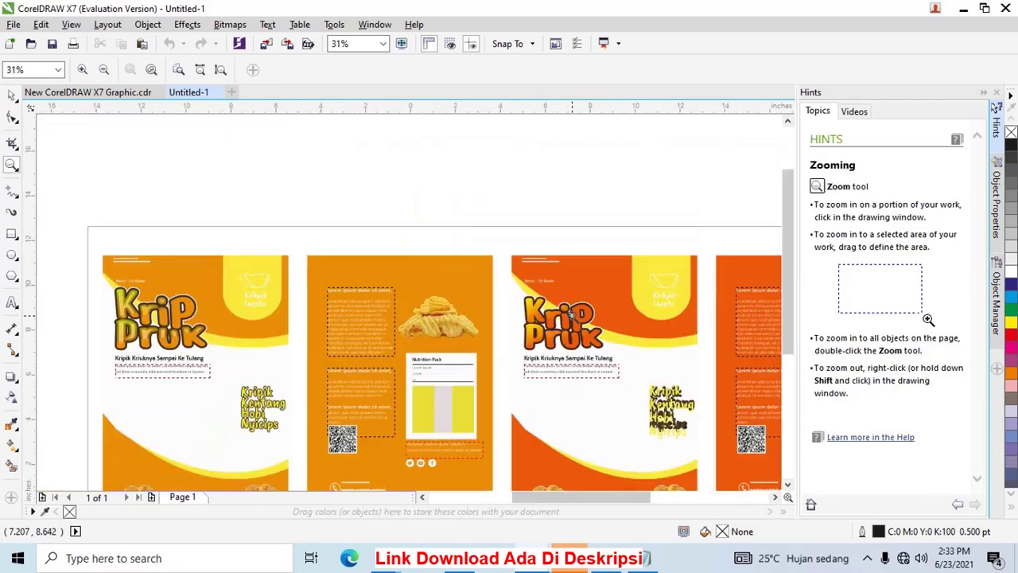
scroll(571, 312, "down", 1)
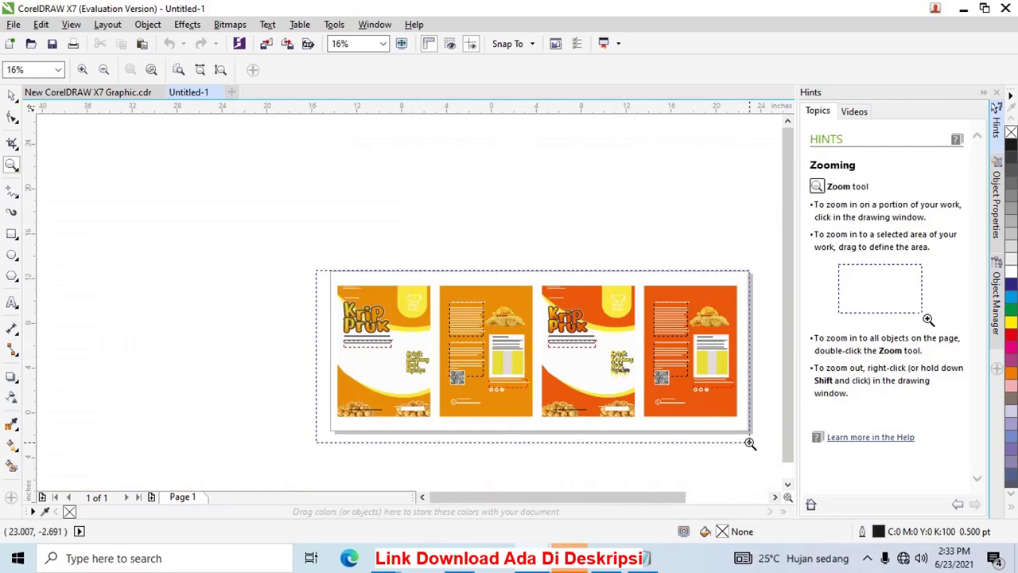
left_click_drag(316, 269, 750, 443)
left_click_drag(648, 497, 571, 501)
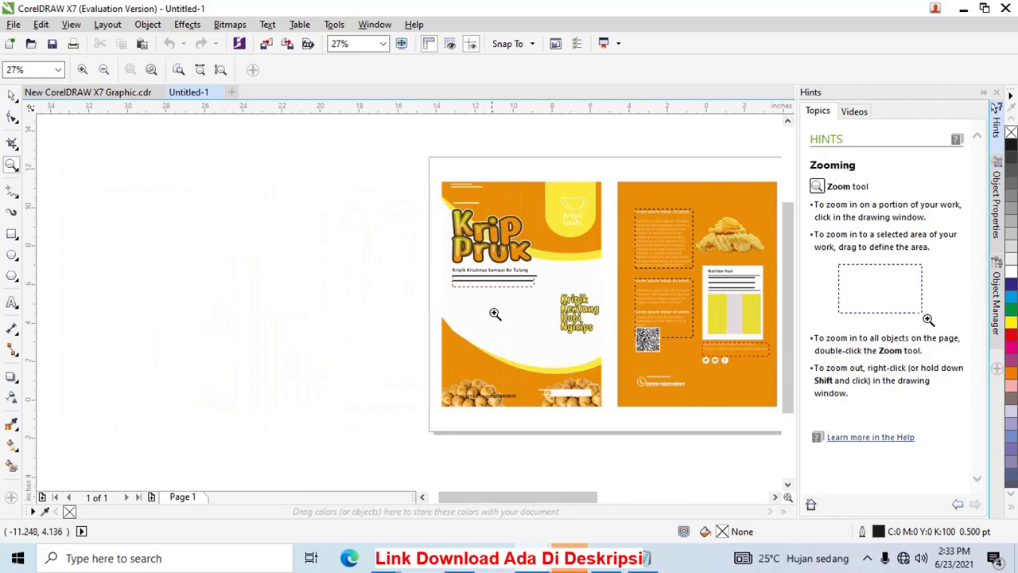
scroll(504, 305, "down", 1)
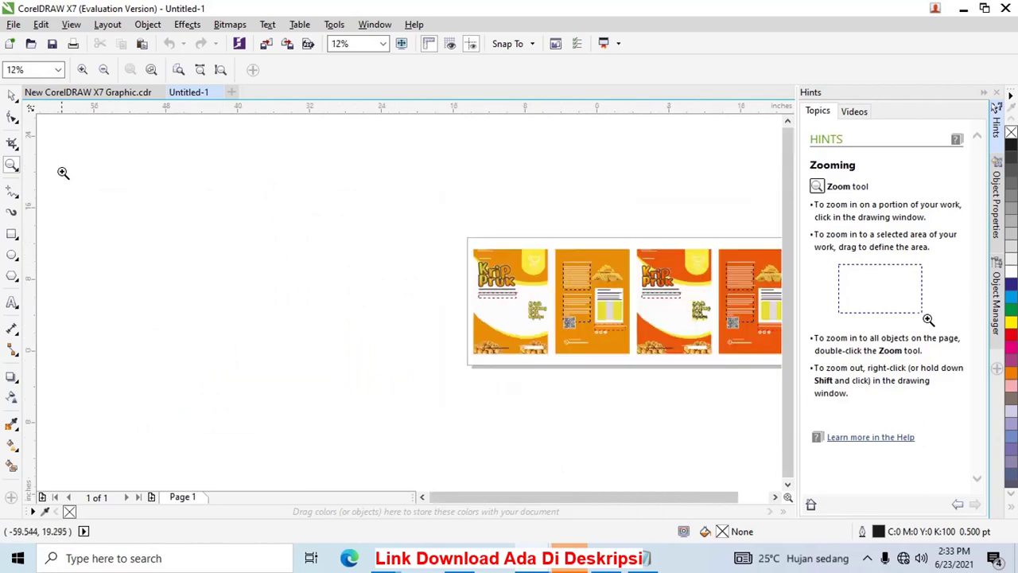
Drag the Asset 1 image from Pictures > 150ppi into the CorelDRAW drawing
left_click(390, 566)
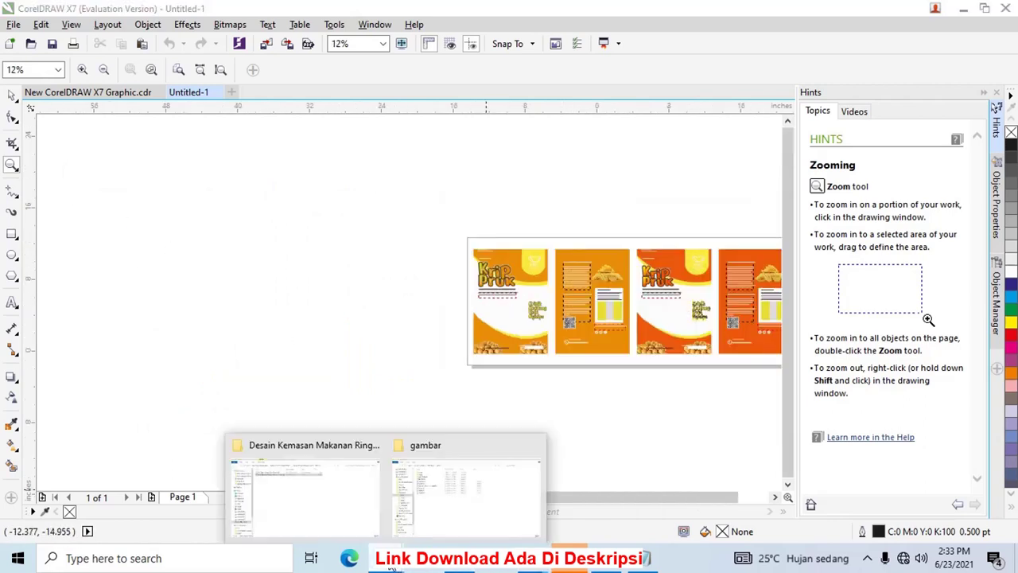
left_click(367, 495)
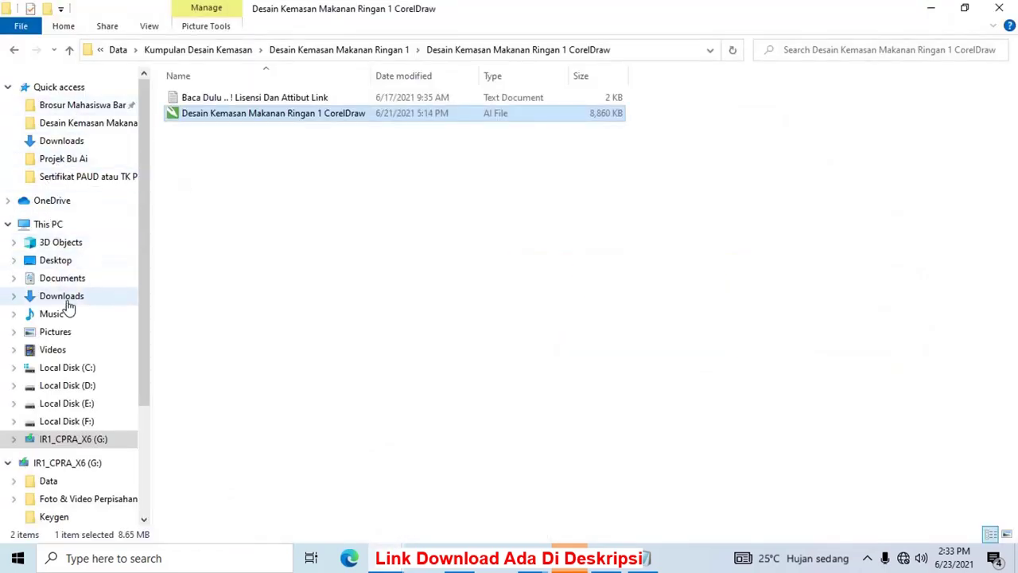
left_click(67, 332)
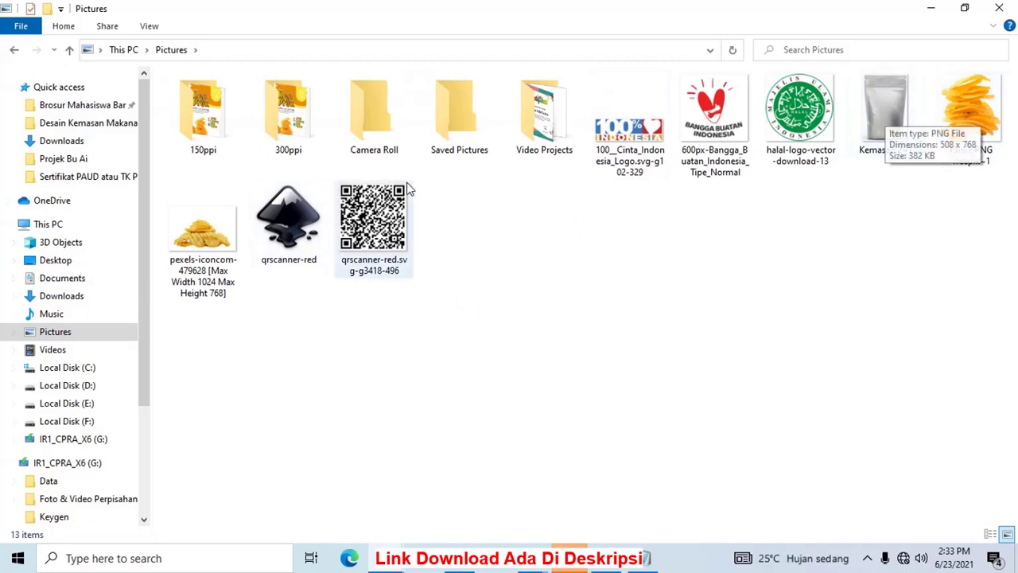
double_click(213, 108)
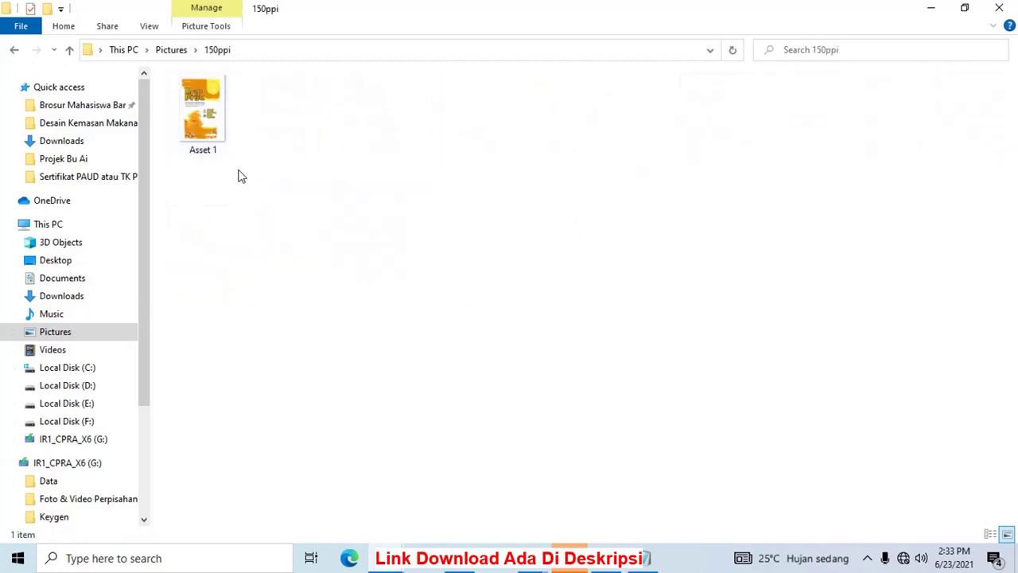
mouse_move(202, 116)
left_mouse_down()
mouse_move(605, 443)
mouse_move(534, 544)
mouse_move(407, 308)
left_mouse_up()
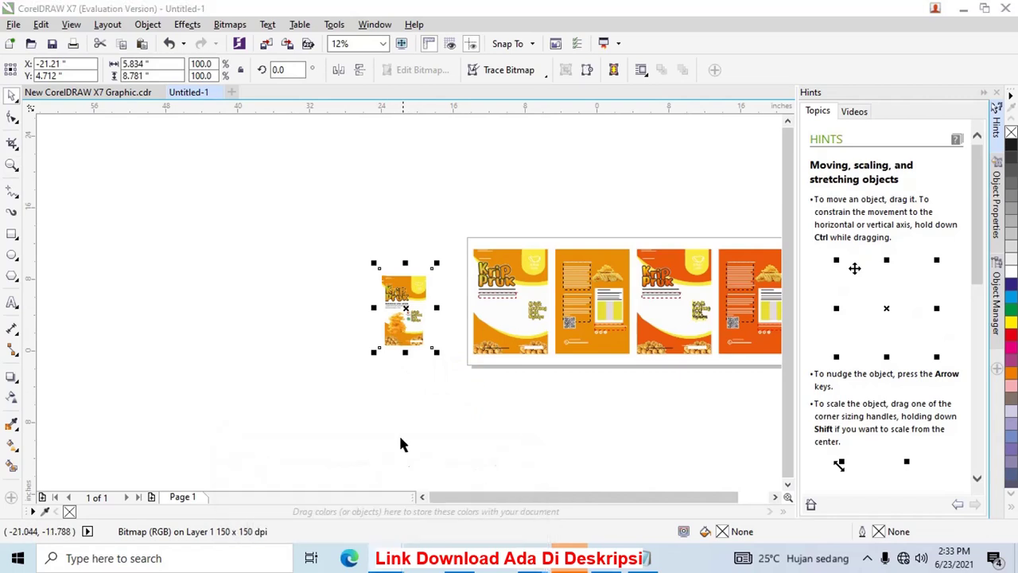
Drag the Kemasan 2~1 silver pouch picture from Pictures onto the canvas
left_click(352, 523)
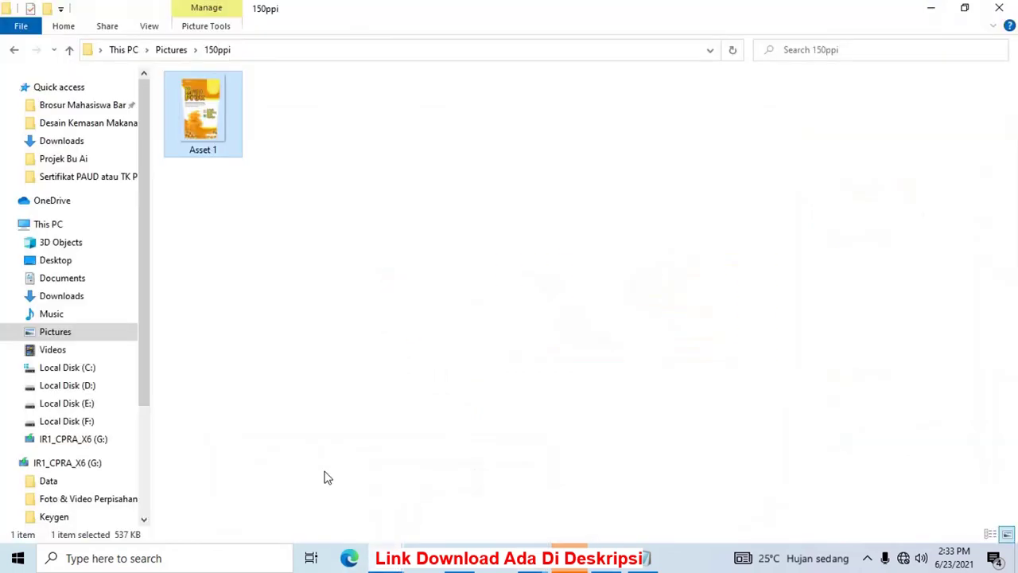
key("alt+Up")
left_click_drag(882, 114, 606, 517)
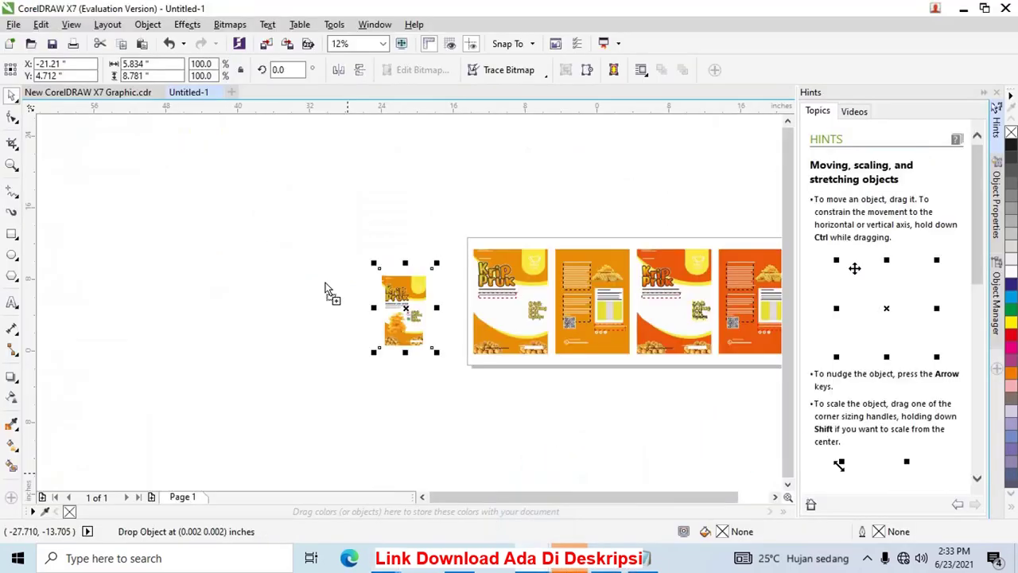
left_click_drag(606, 517, 296, 229)
Zoom around the pouch and label images, moving the silver pouch lower
key("z")
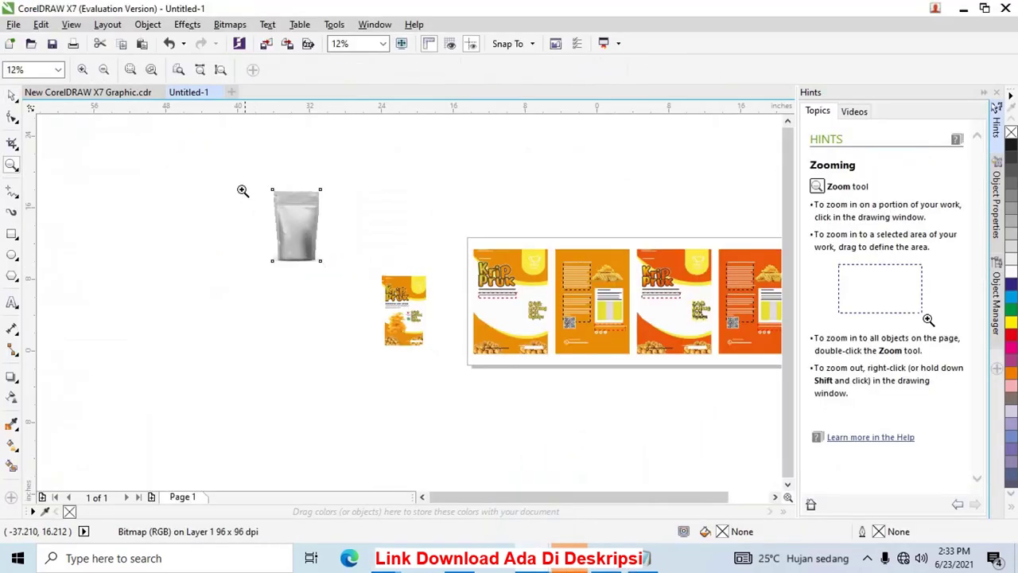
left_click_drag(235, 181, 562, 395)
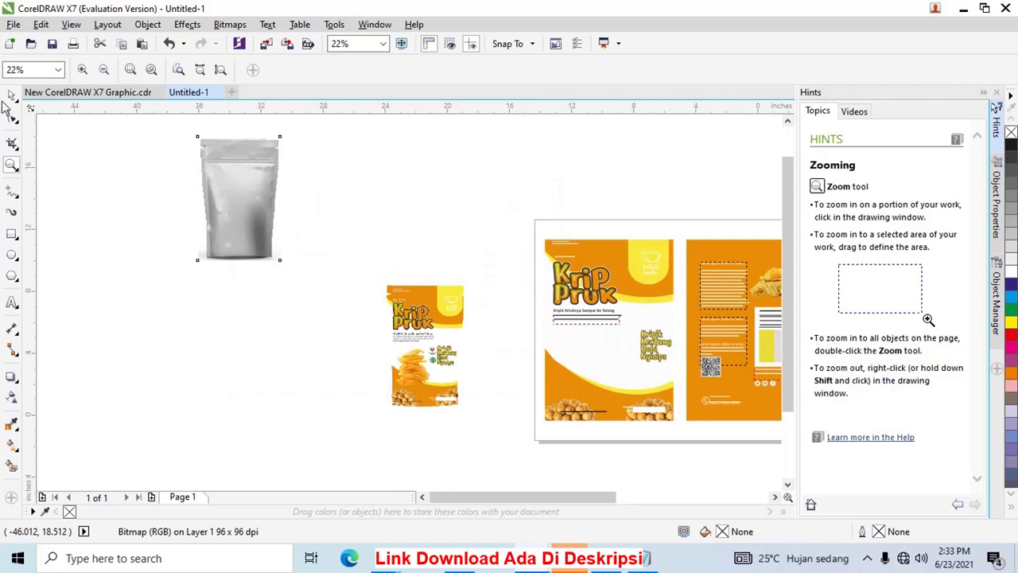
left_click(11, 95)
left_click_drag(246, 196, 271, 334)
key("z")
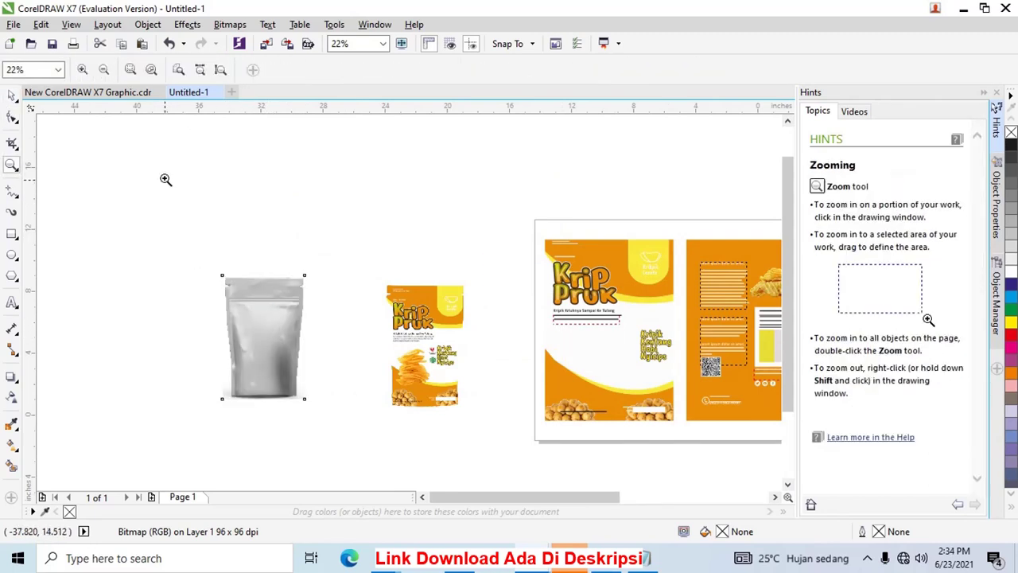
left_click_drag(165, 179, 675, 465)
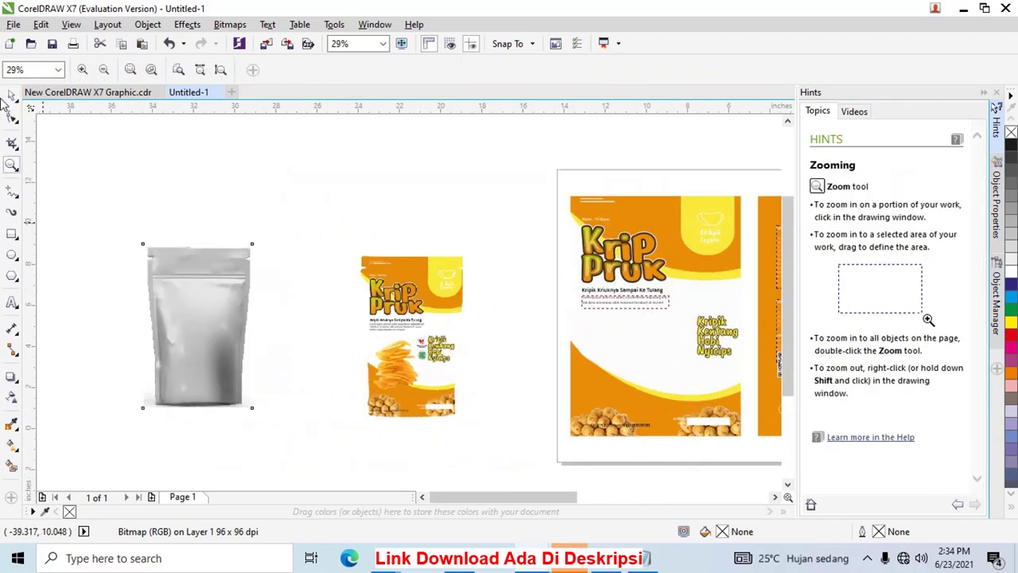
left_click(11, 95)
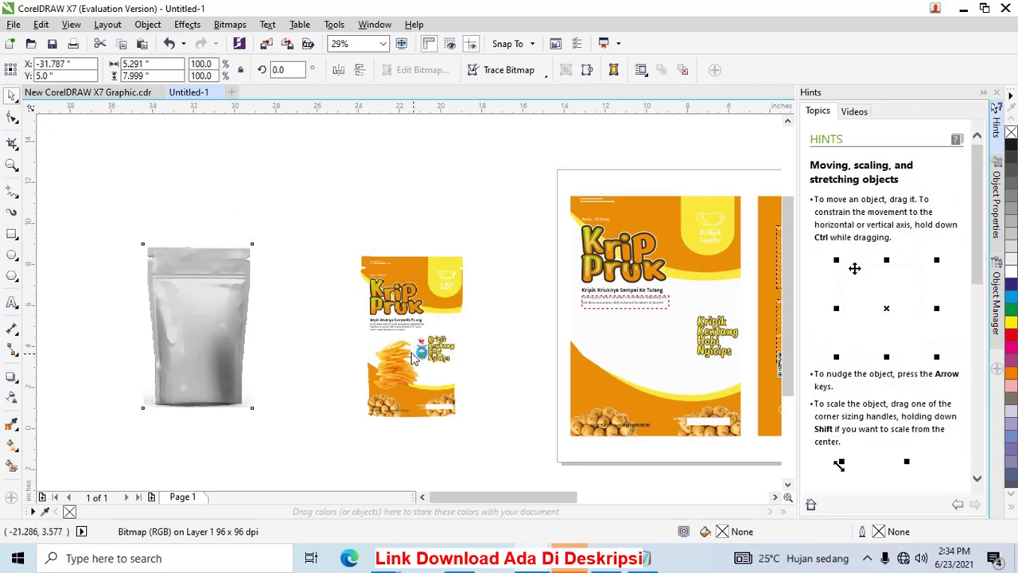
key("z")
left_click_drag(364, 284, 566, 391)
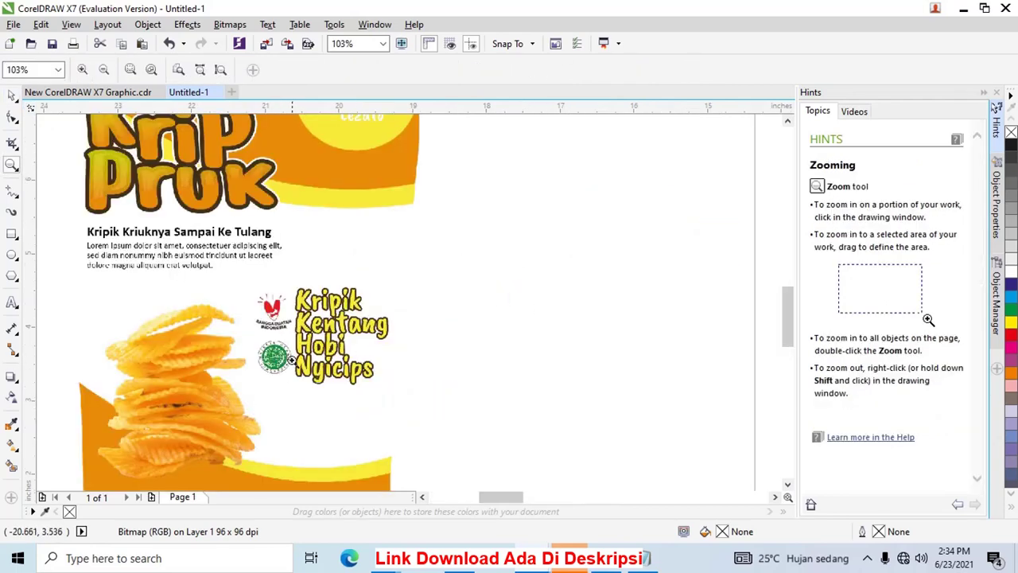
right_click(303, 350)
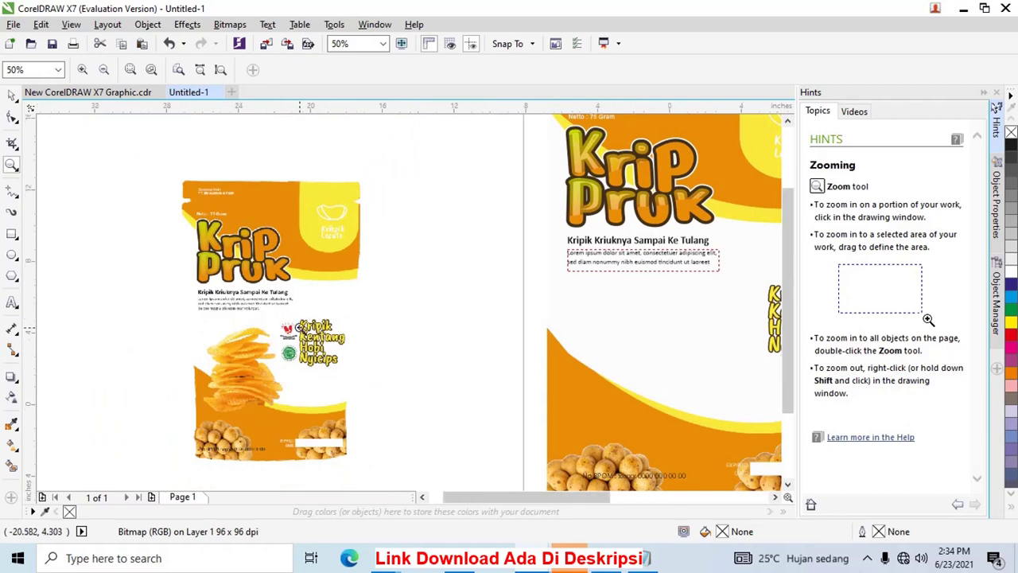
right_click(297, 329)
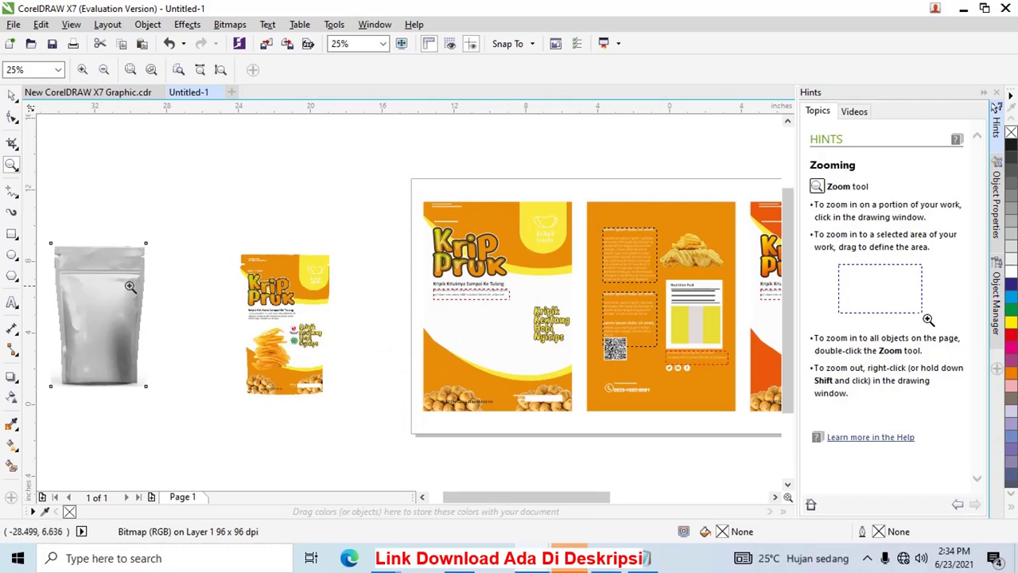
Arrange the silver pouch on the left with the orange label right beside it
left_click(12, 95)
left_click_drag(100, 257, 236, 226)
key("z")
left_click_drag(151, 205, 304, 397)
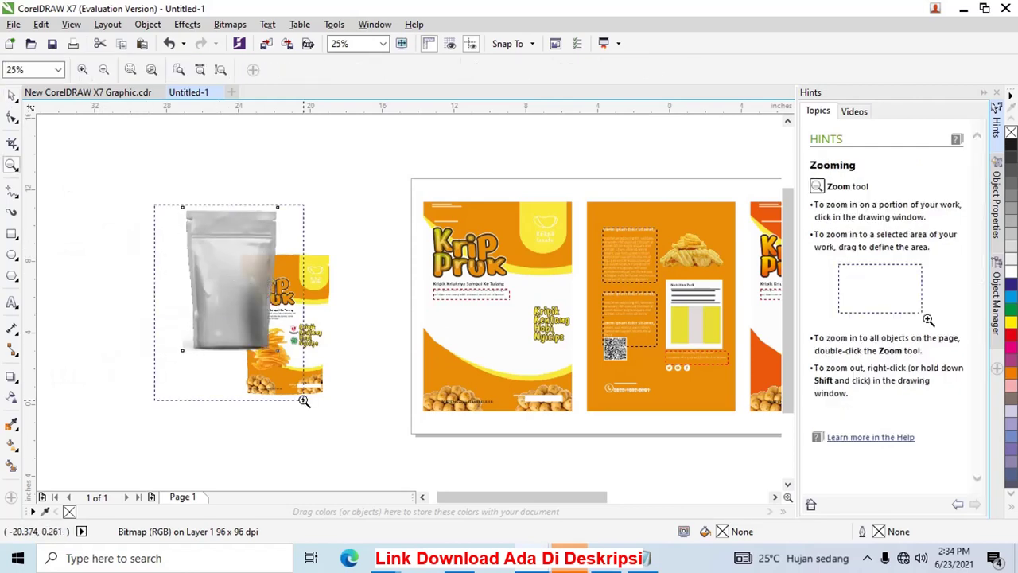
left_click(9, 95)
left_click_drag(422, 264, 227, 311)
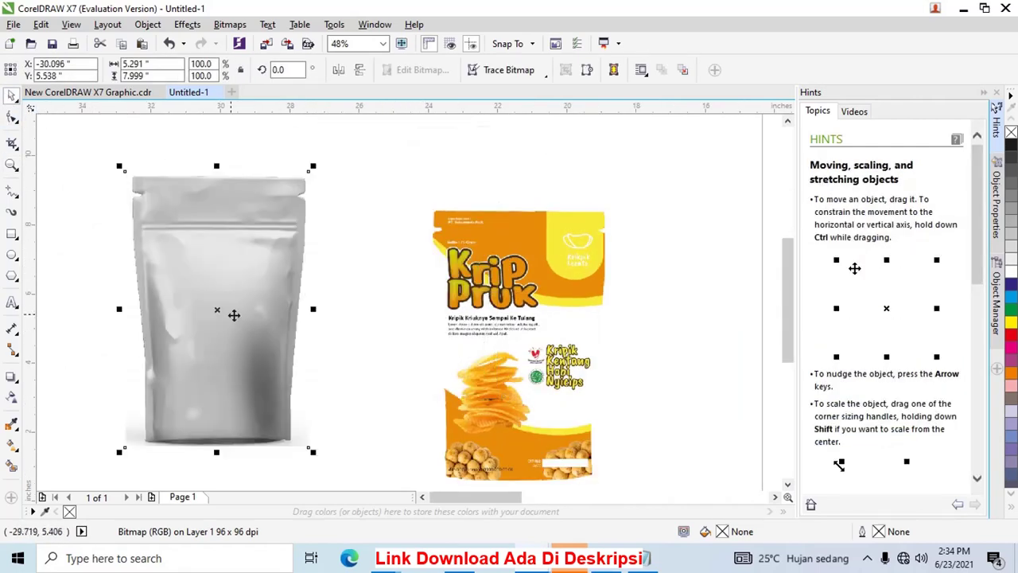
scroll(501, 338, "down", 2)
left_click_drag(510, 330, 493, 300)
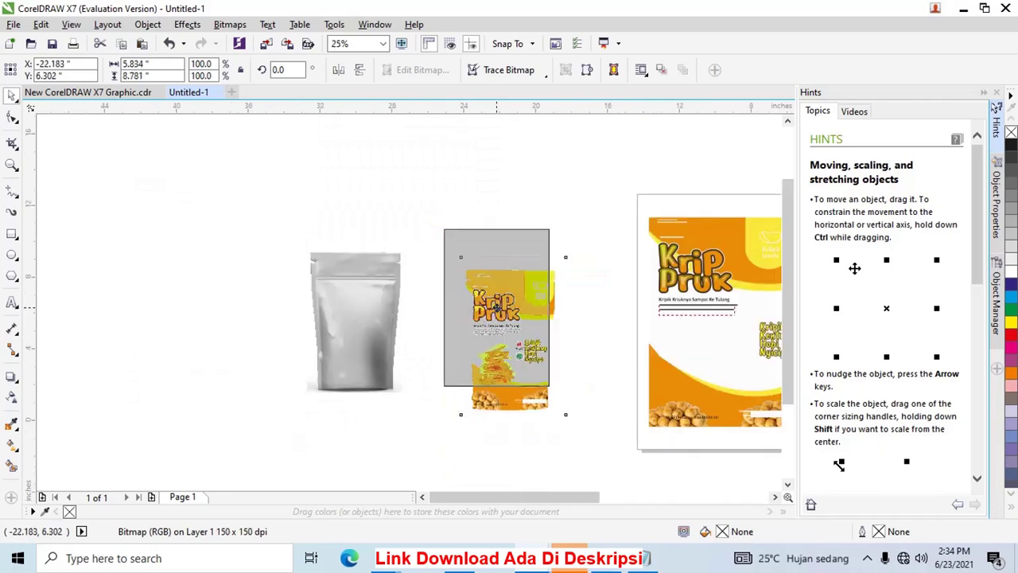
key("z")
left_click_drag(284, 222, 573, 404)
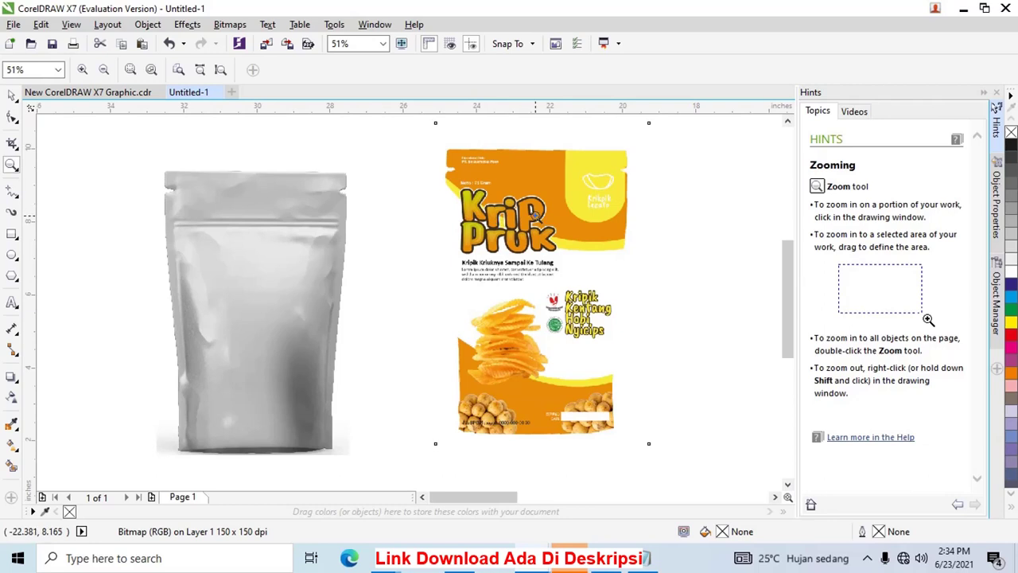
left_click(12, 96)
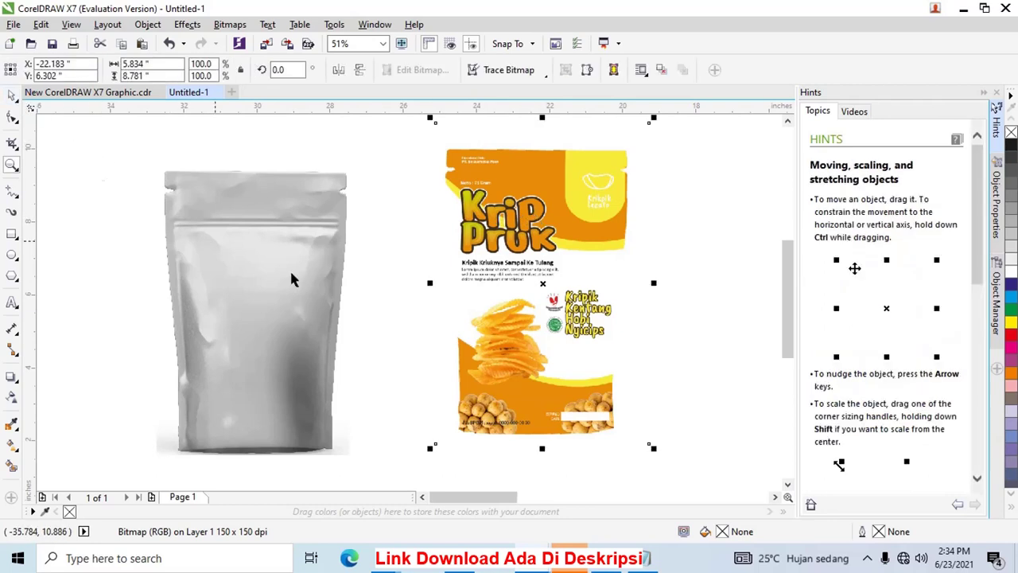
left_click_drag(544, 280, 525, 283)
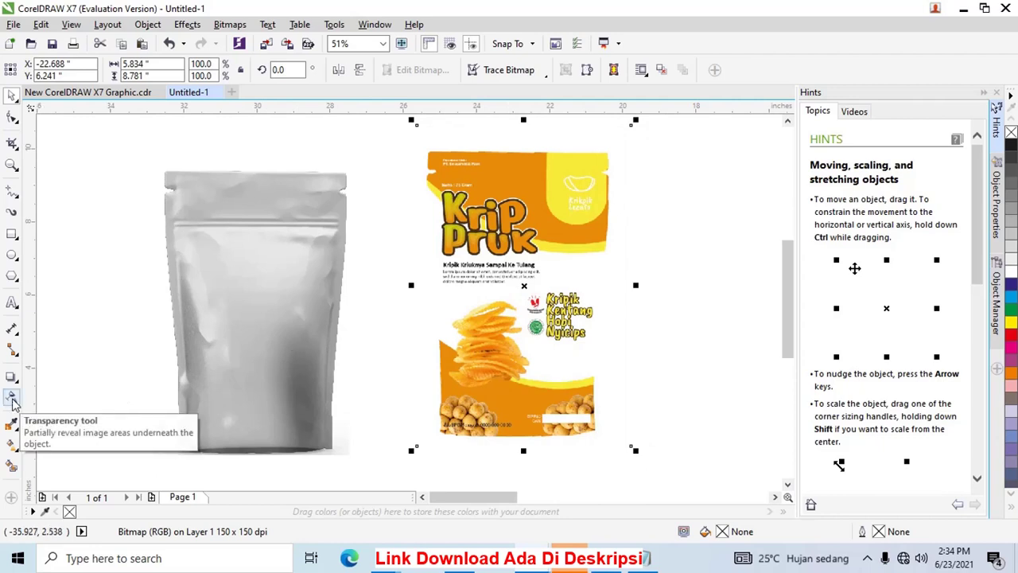
Apply uniform transparency of 0 in Multiply mode to the Krip Pruk label image
left_click(12, 398)
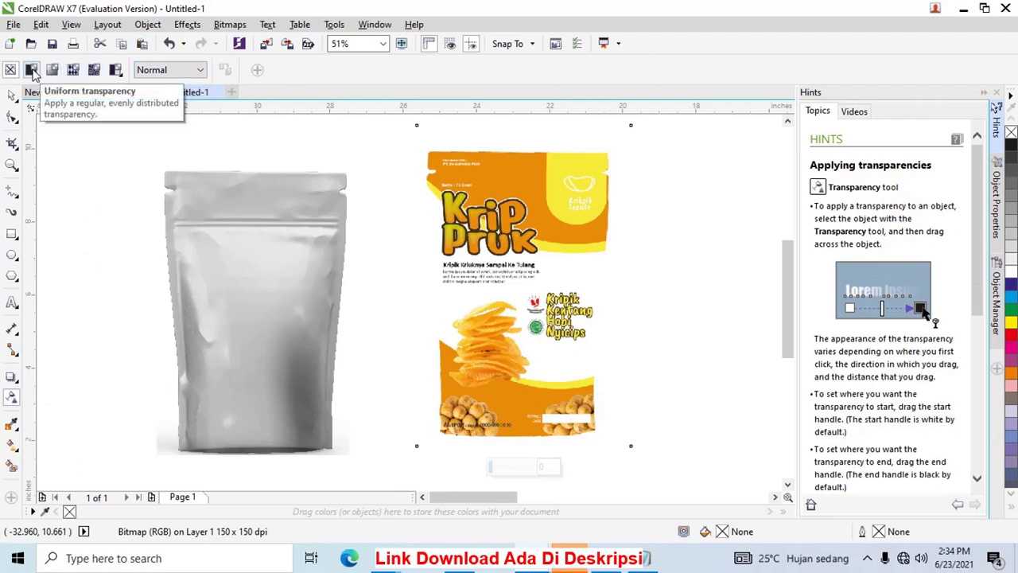
left_click(33, 71)
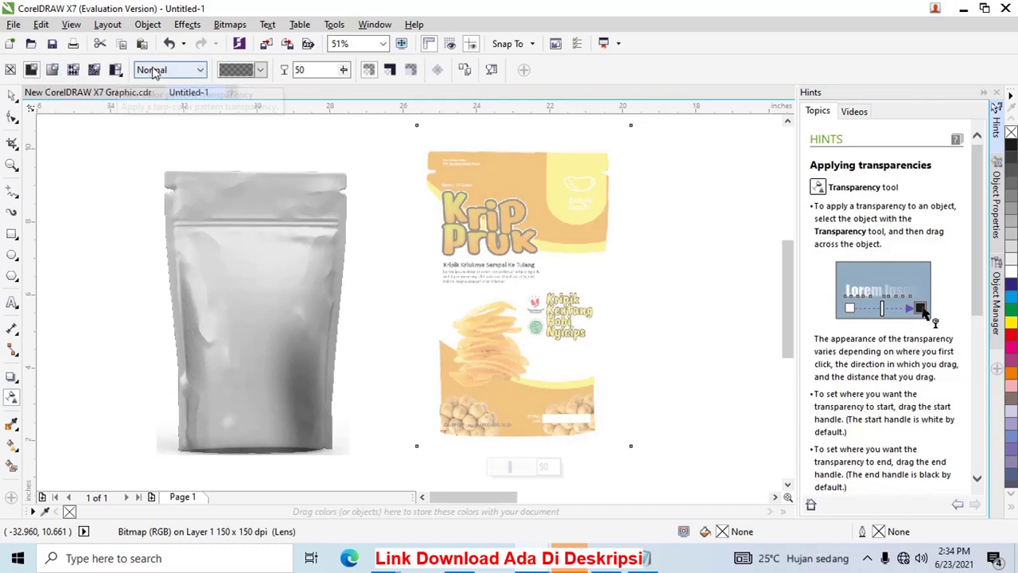
left_click(345, 70)
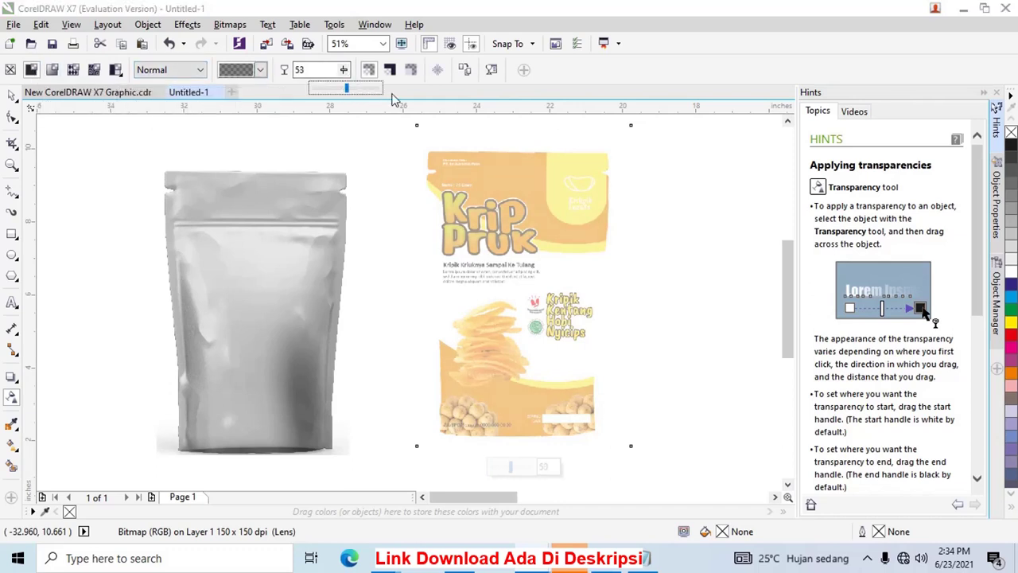
mouse_move(353, 94)
left_mouse_down()
mouse_move(379, 95)
mouse_move(245, 93)
left_mouse_up()
left_click(345, 70)
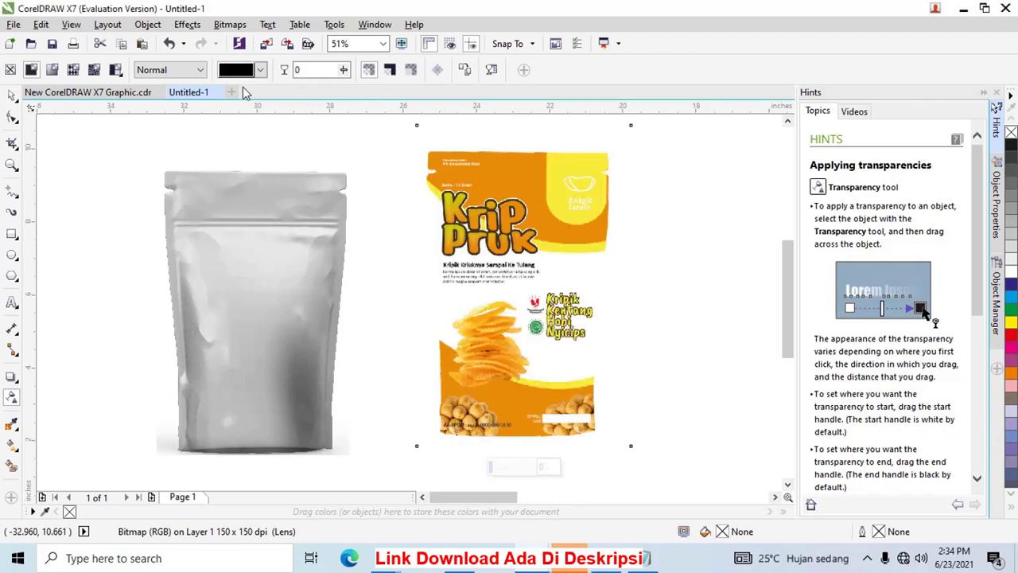
left_click(195, 71)
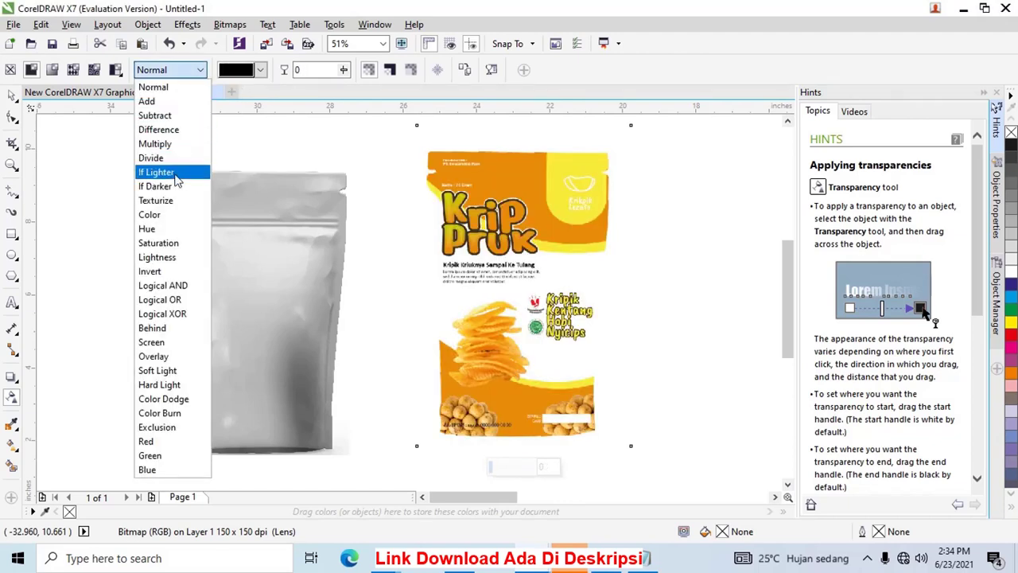
left_click(167, 144)
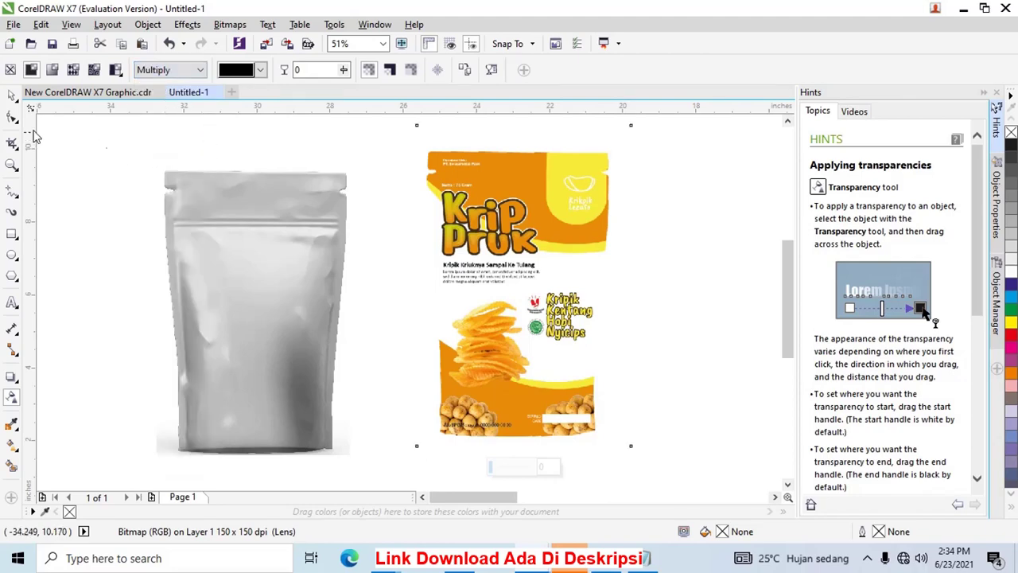
Bring the label image in front of the pouch and place it over it
left_click(11, 95)
left_click_drag(528, 284, 296, 293)
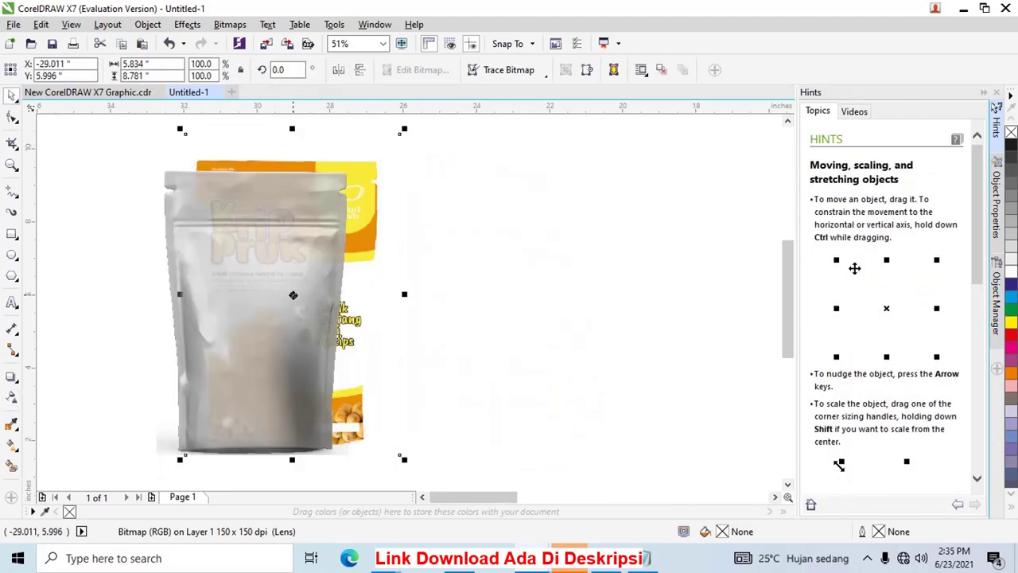
right_click(369, 244)
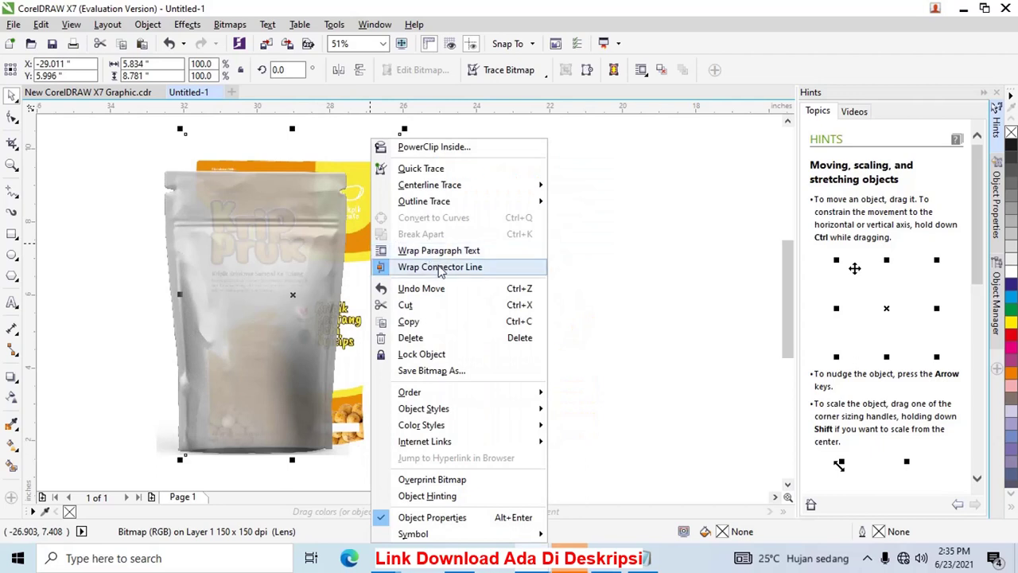
mouse_move(458, 391)
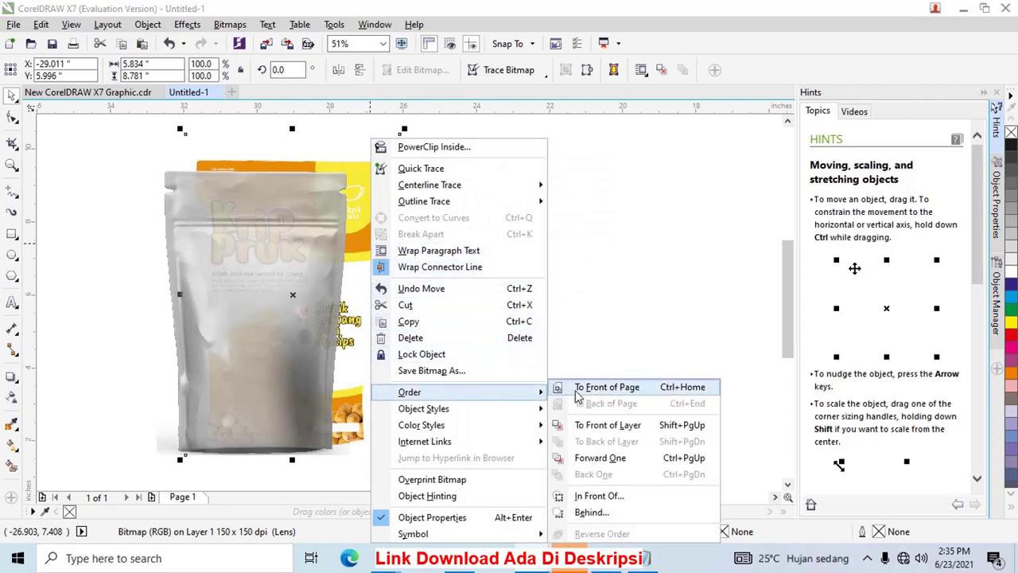
left_click(576, 389)
left_click_drag(361, 234, 339, 249)
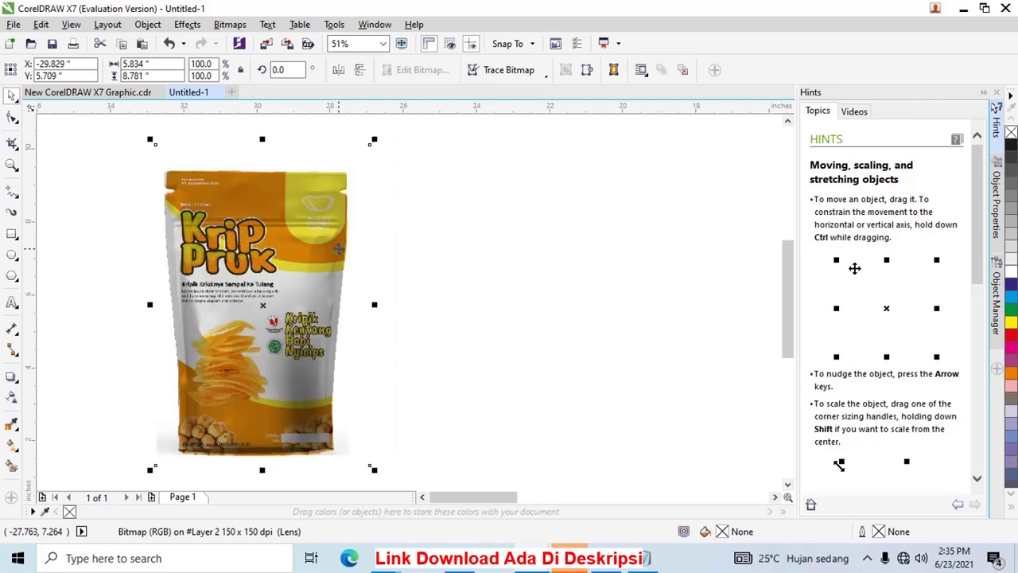
left_click_drag(338, 249, 337, 249)
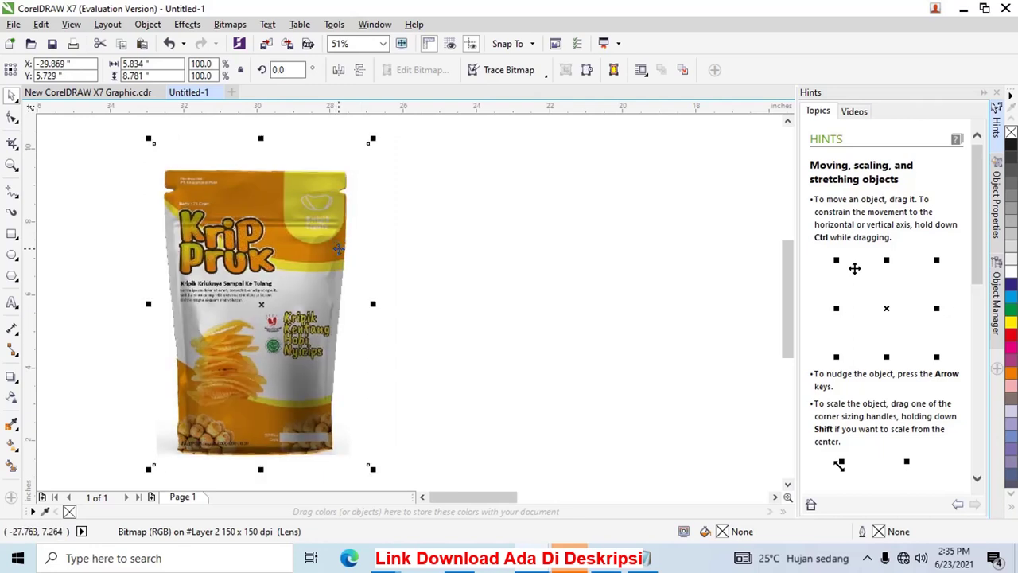
Test moving the label off the pouch, undo it, then shift it slightly down
scroll(155, 198, "up", 1)
scroll(154, 198, "up", 1)
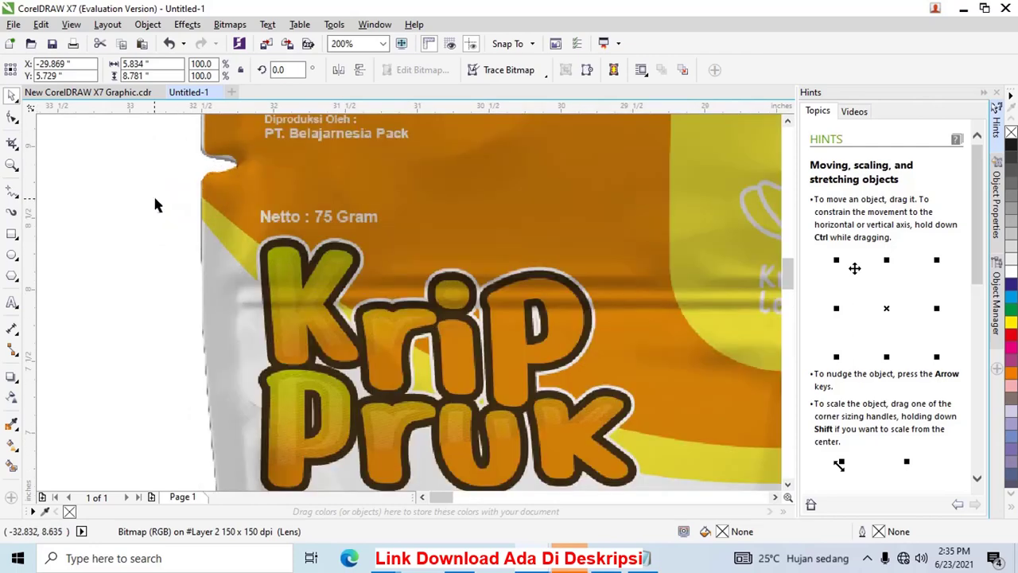
scroll(159, 203, "down", 1)
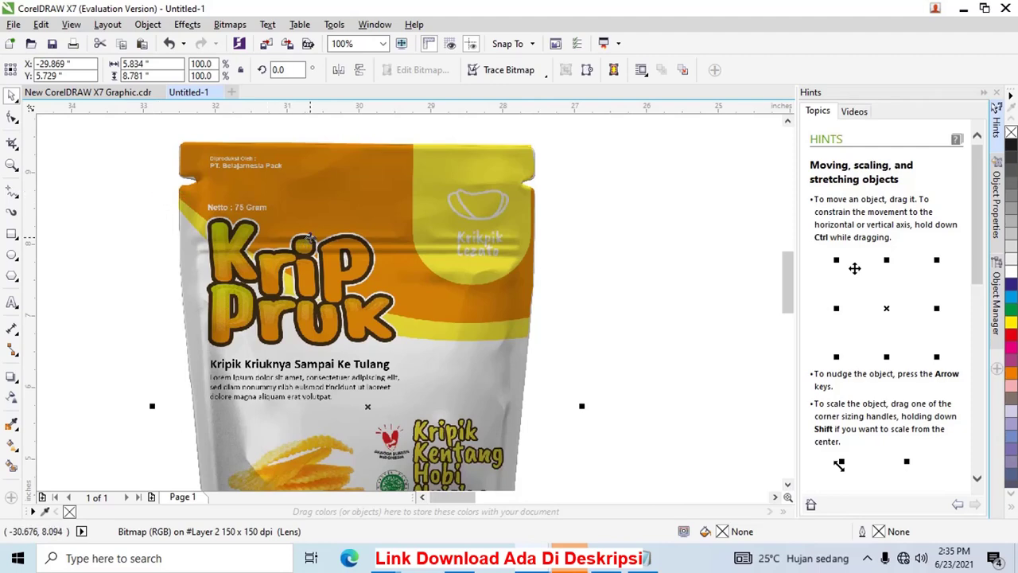
left_click_drag(310, 237, 530, 222)
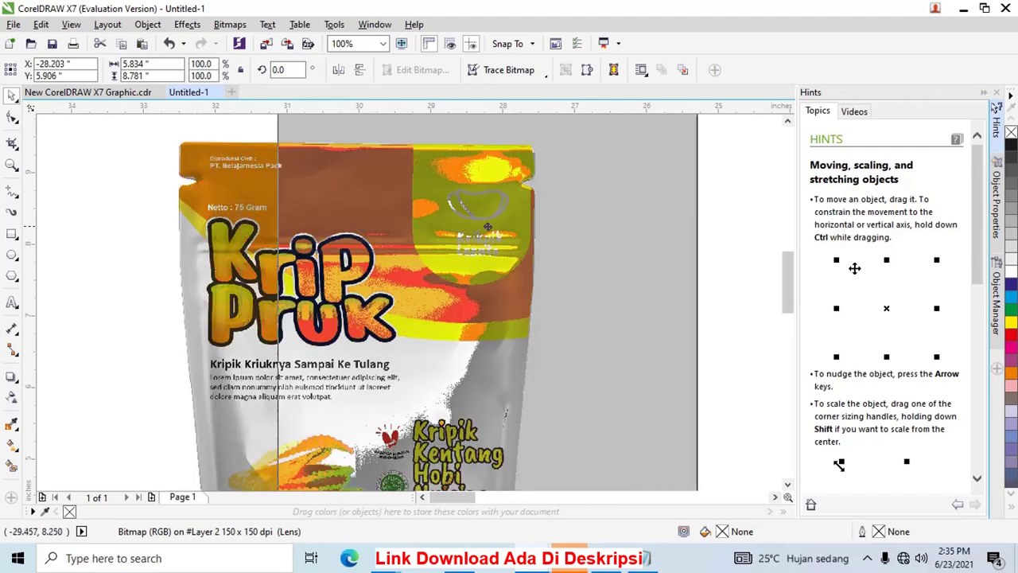
key("ctrl+z")
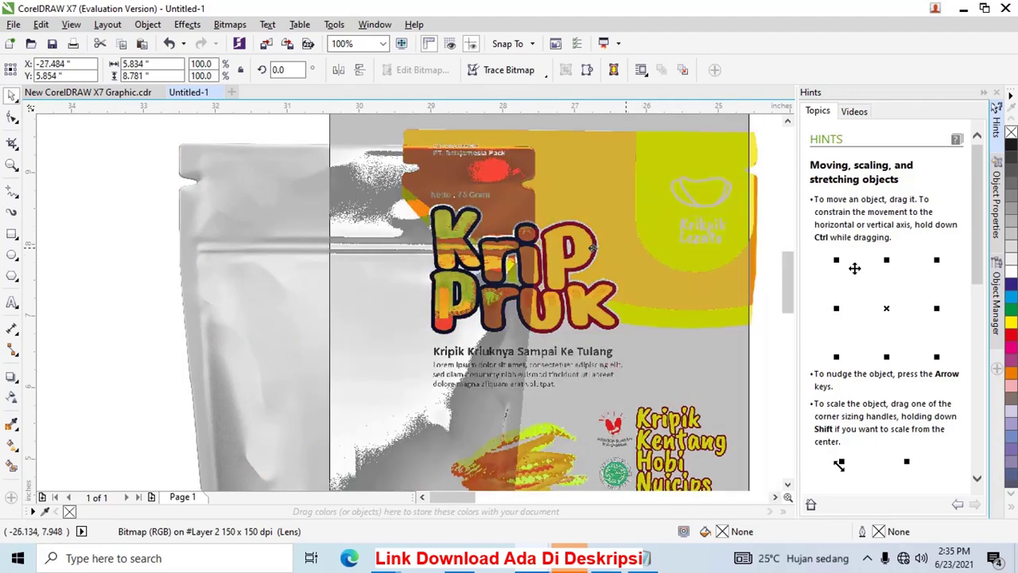
mouse_move(474, 278)
left_mouse_down()
mouse_move(474, 305)
mouse_move(470, 289)
left_mouse_up()
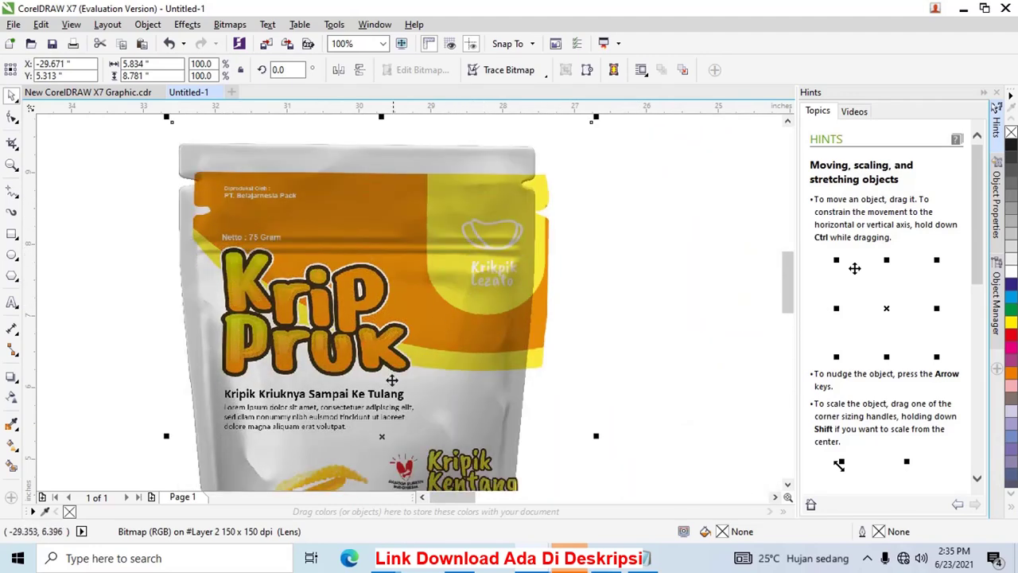
mouse_move(387, 557)
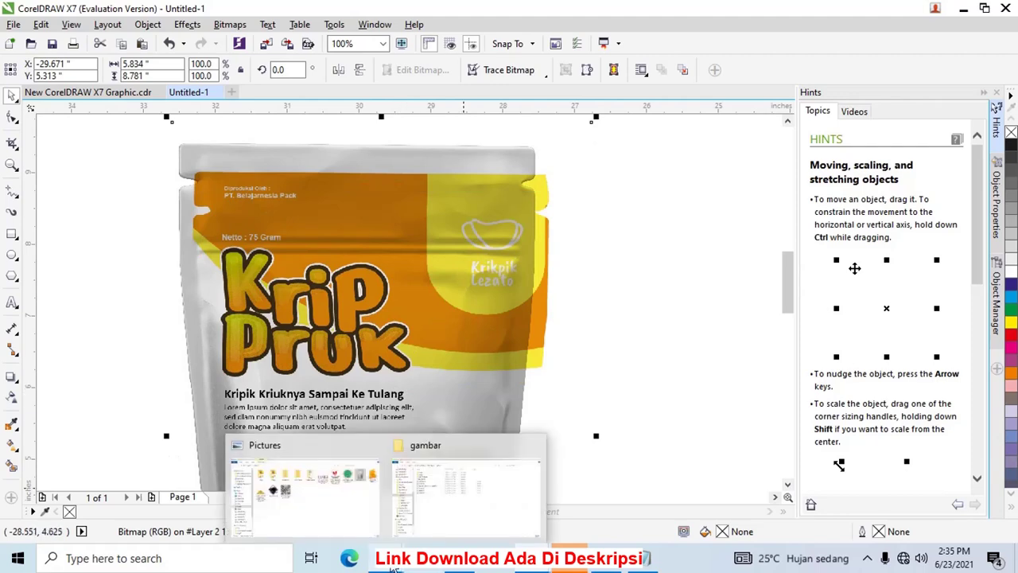
In Pictures, select the Bangga Buatan Indonesia, halal logo and Kripik PNG images together
left_click(354, 479)
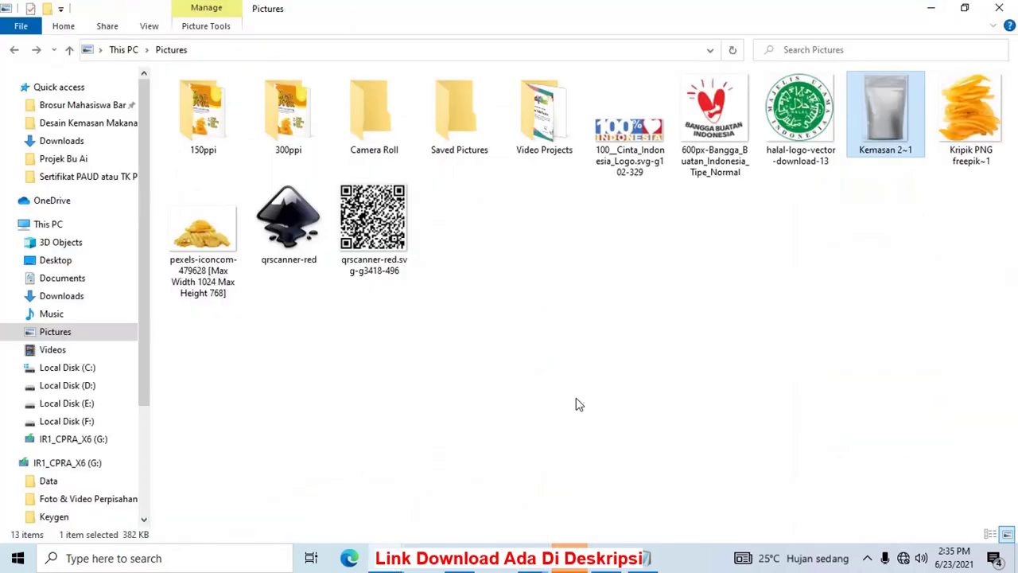
key("alt+Left")
key("alt+Left")
key("alt+Left")
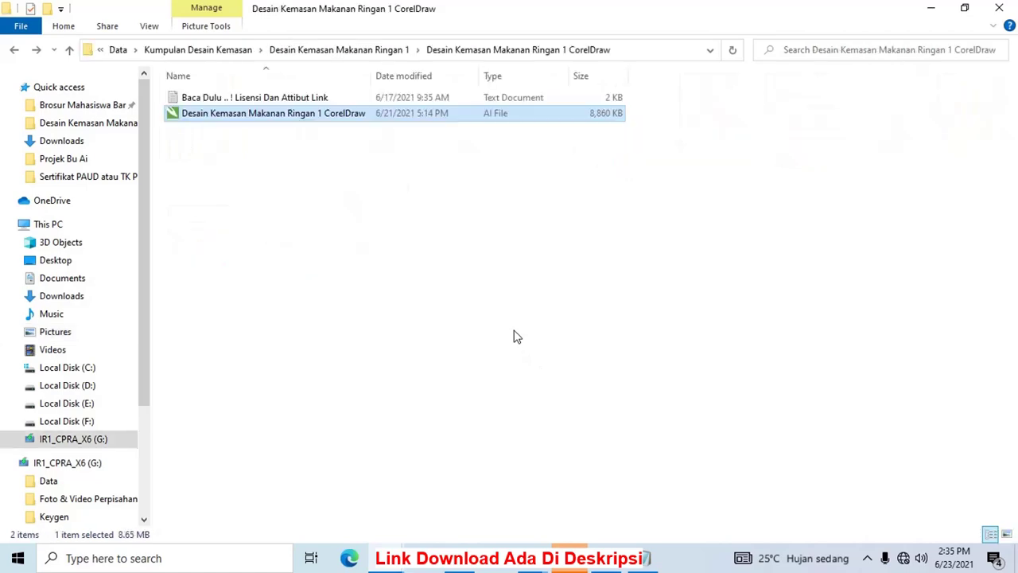
key("alt+Left")
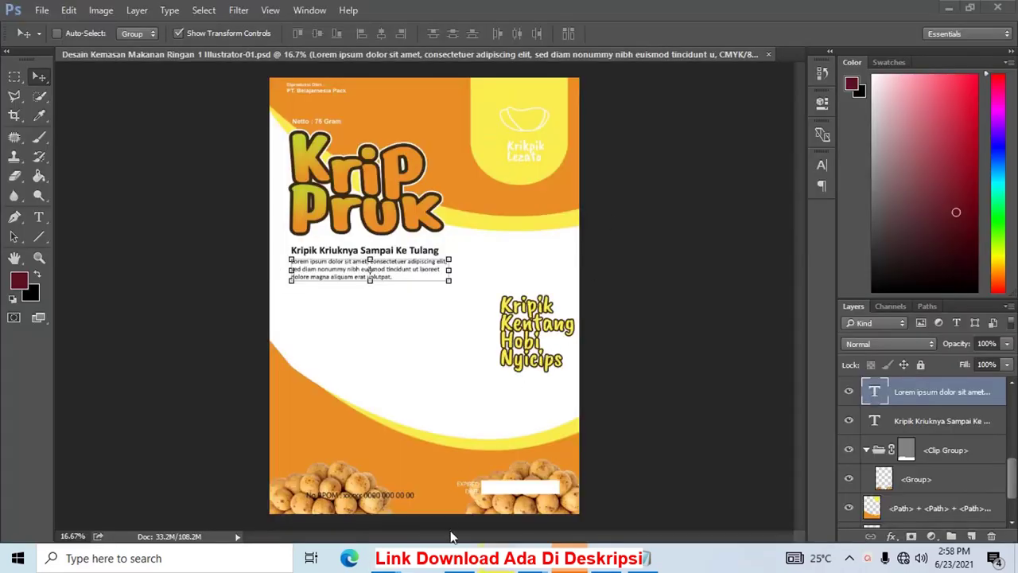
mouse_move(387, 557)
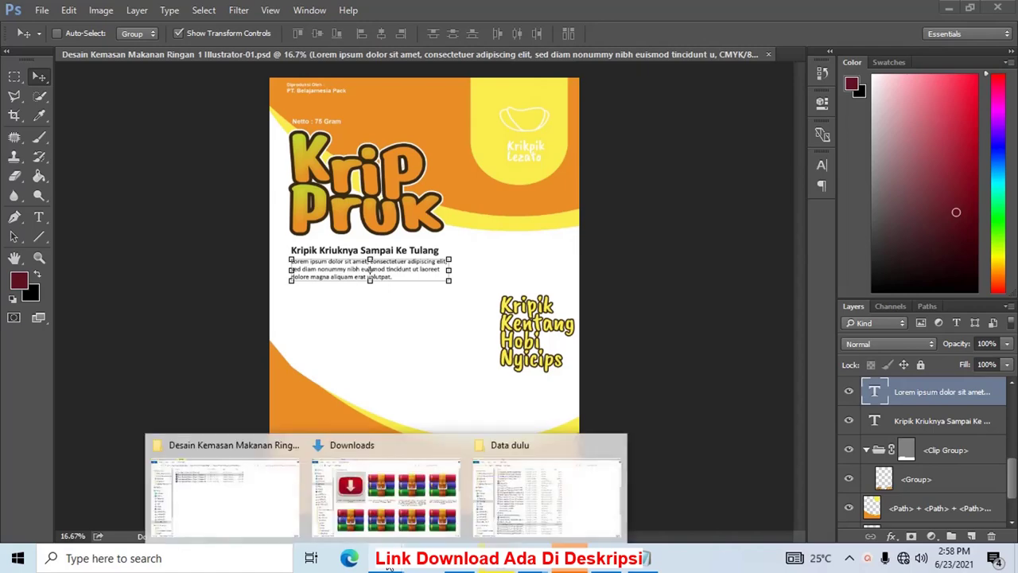
left_click(266, 491)
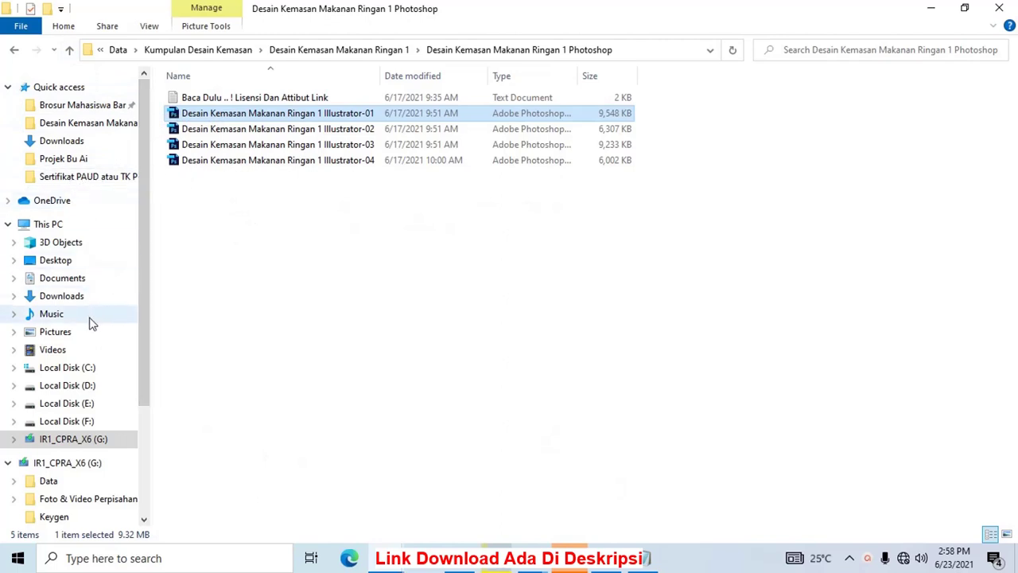
left_click(56, 331)
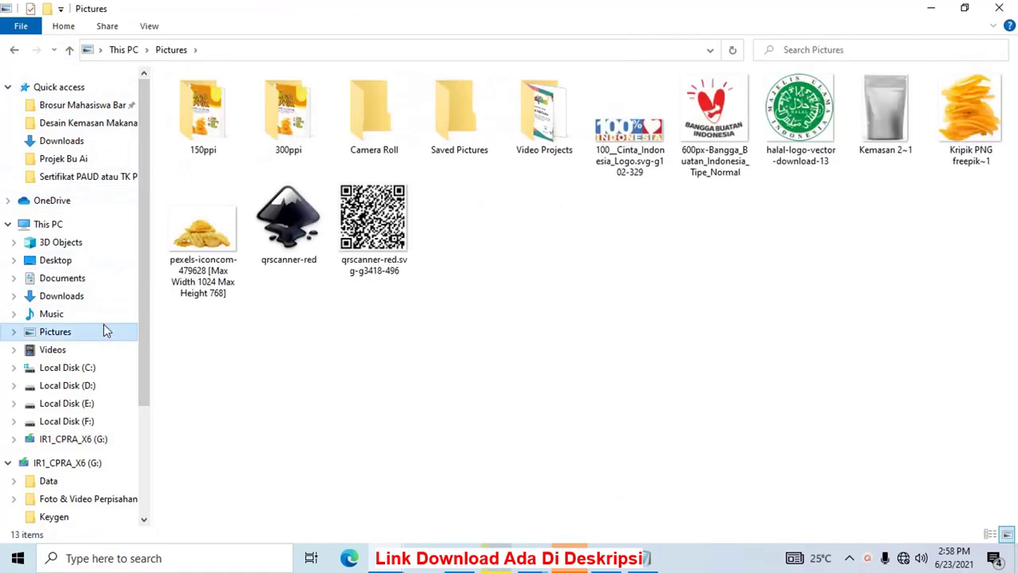
left_click(651, 136)
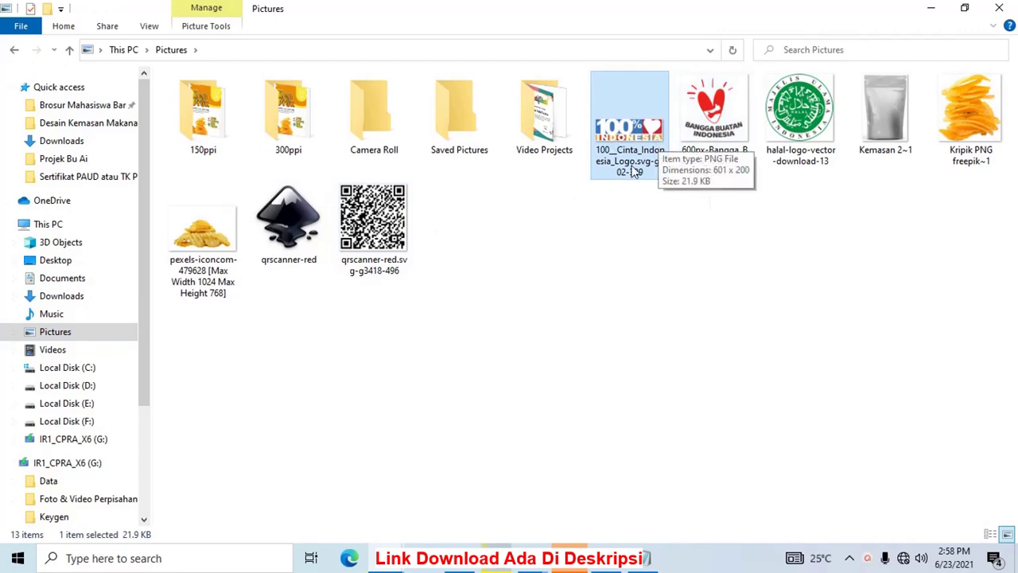
left_click(727, 143)
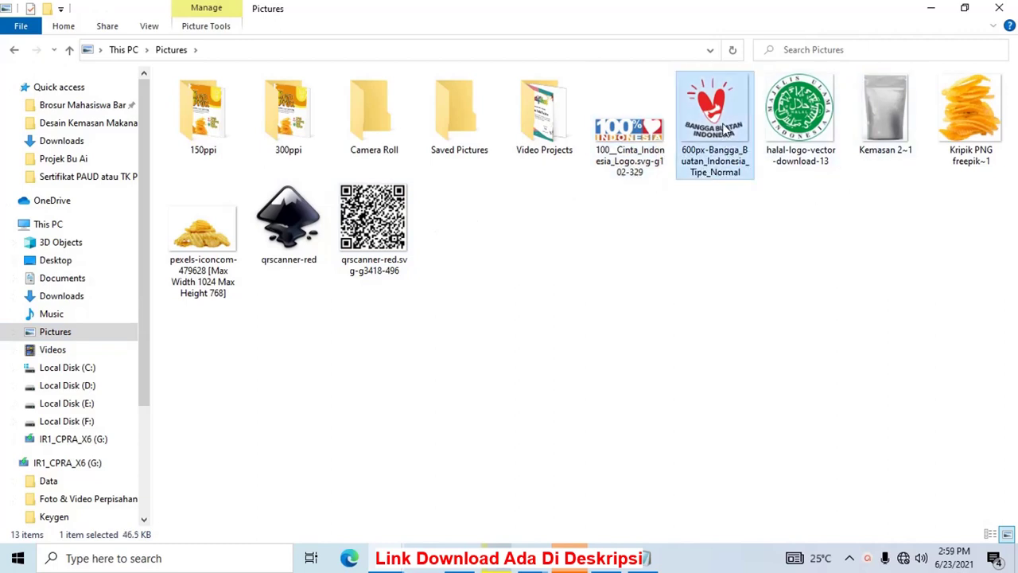
left_click(785, 116, "ctrl")
left_click(960, 135, "ctrl")
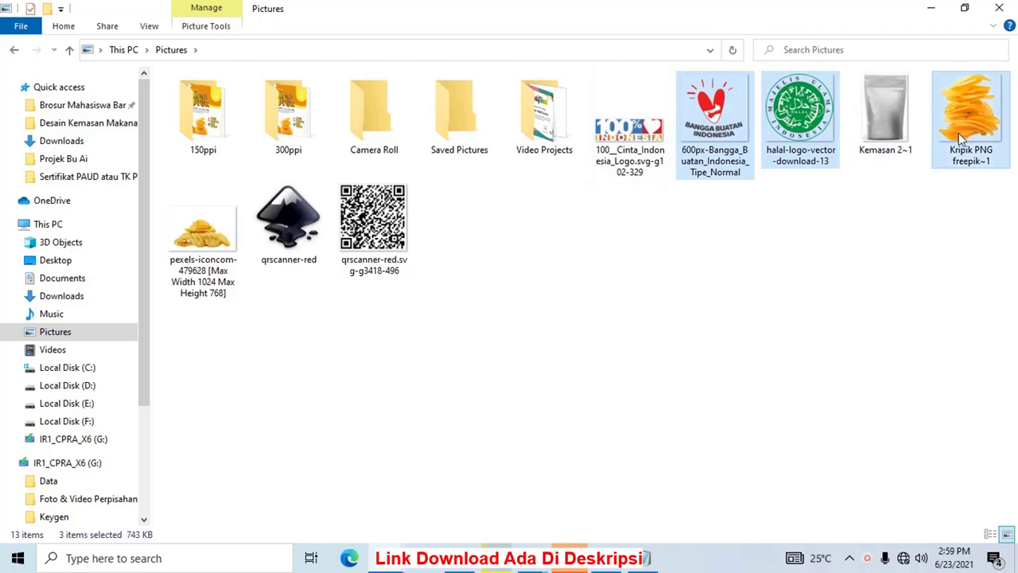
Place the three images into the PSD, shrinking the halal logo and sending it back one layer
mouse_move(959, 135)
left_mouse_down()
mouse_move(652, 456)
mouse_move(482, 517)
mouse_move(458, 555)
mouse_move(465, 533)
mouse_move(454, 364)
left_mouse_up()
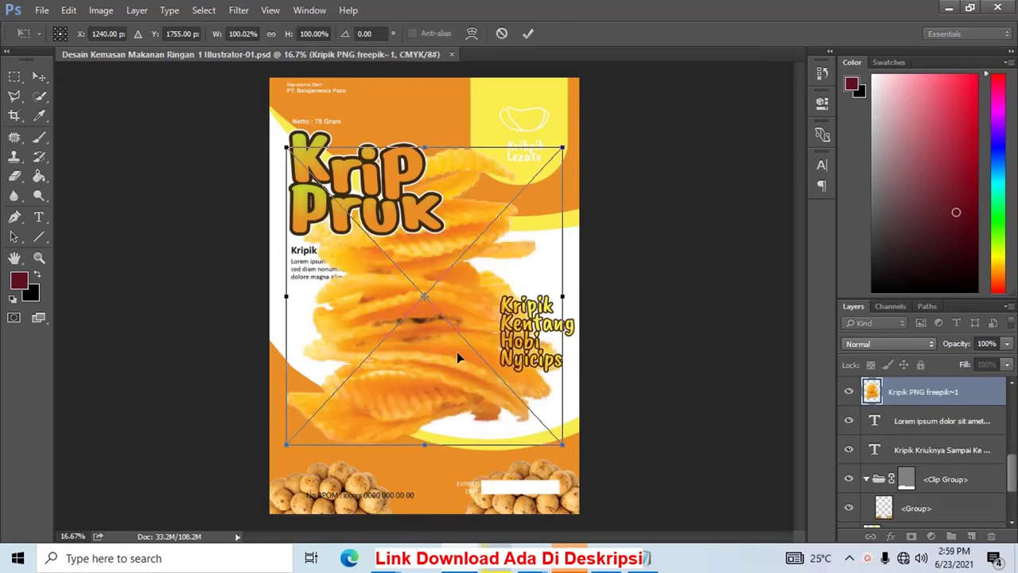
key("Return")
key("Return")
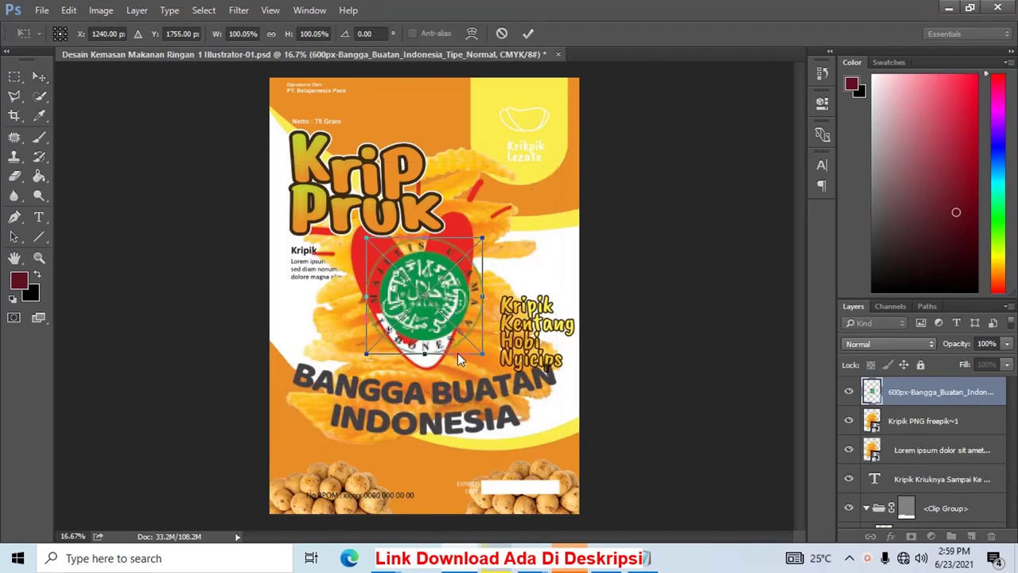
key("Return")
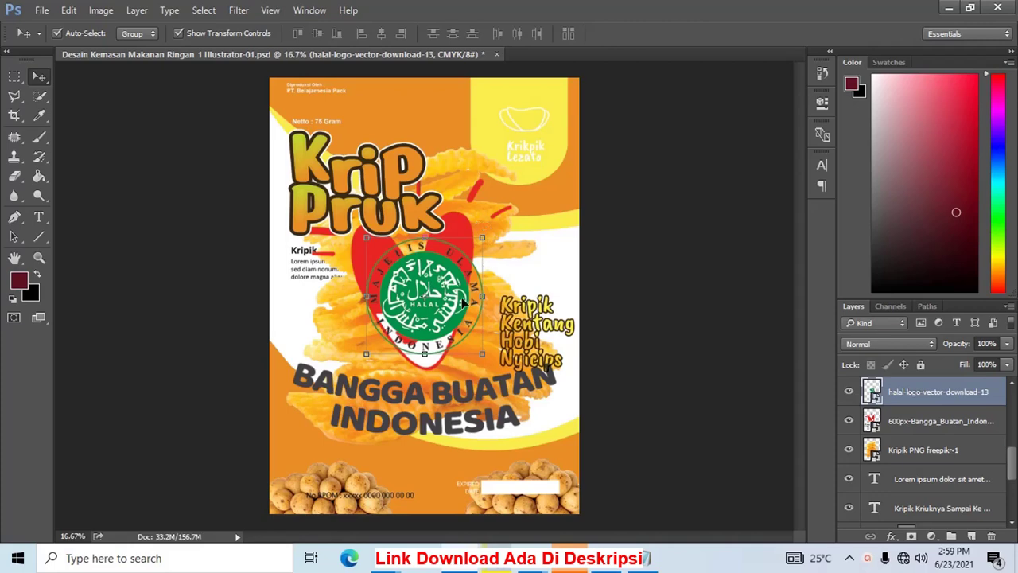
left_click_drag(483, 239, 405, 317)
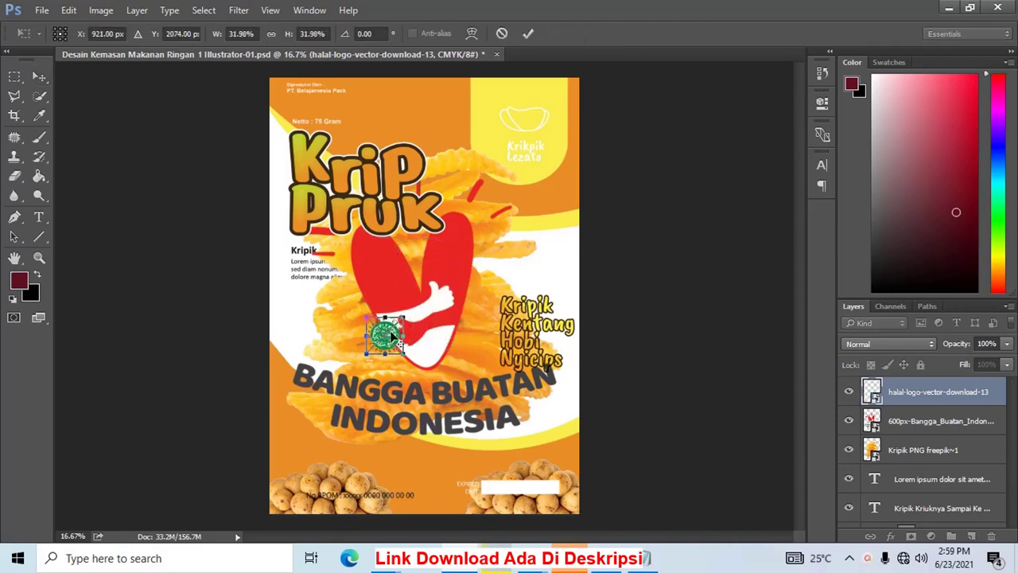
key("Return")
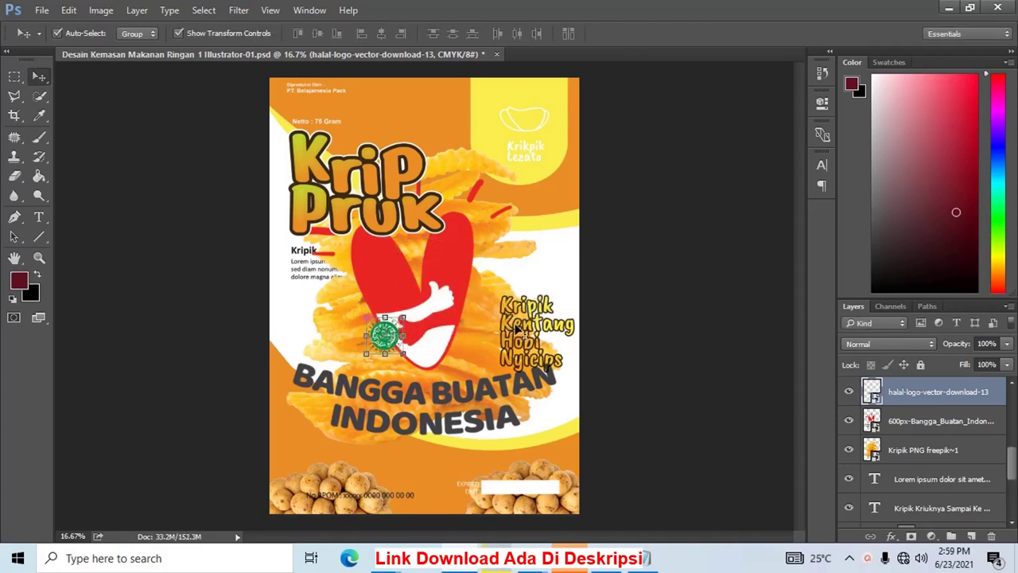
key("ctrl+bracketleft")
Shrink the Bangga Buatan Indonesia logo and position it beneath the halal badge
left_click(434, 248)
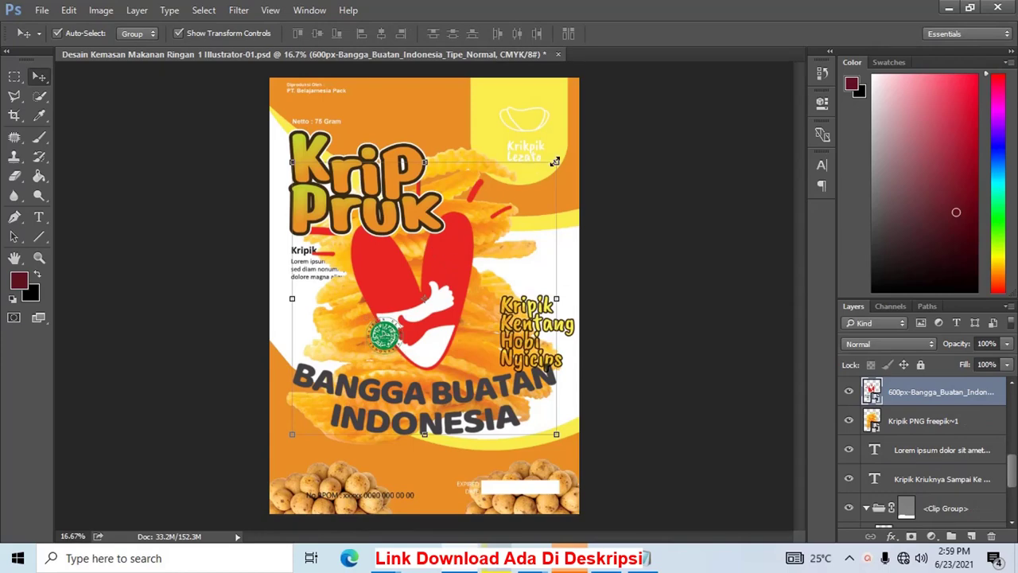
mouse_move(554, 162)
left_mouse_down()
mouse_move(591, 147)
mouse_move(368, 351)
left_mouse_up()
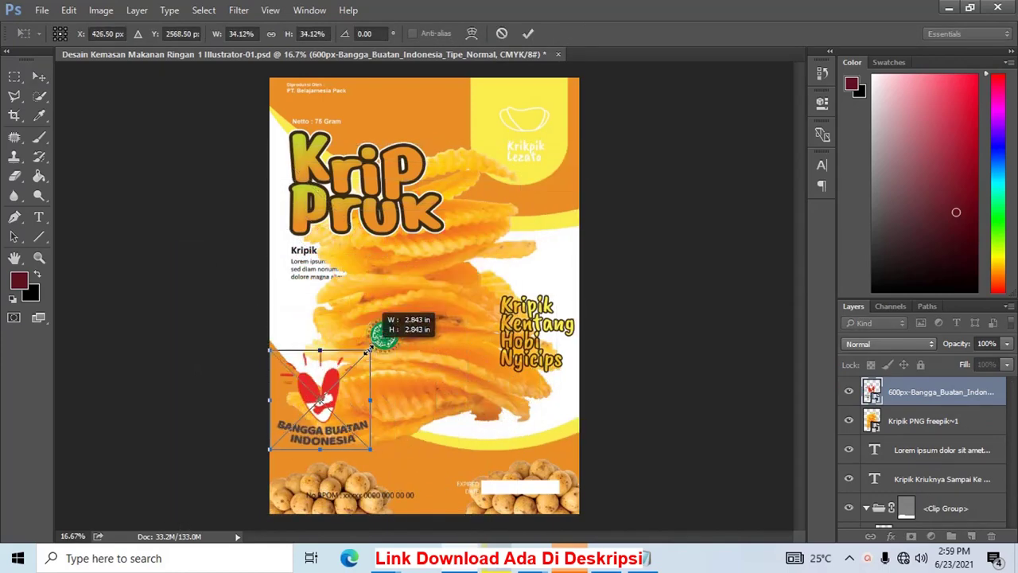
key("Return")
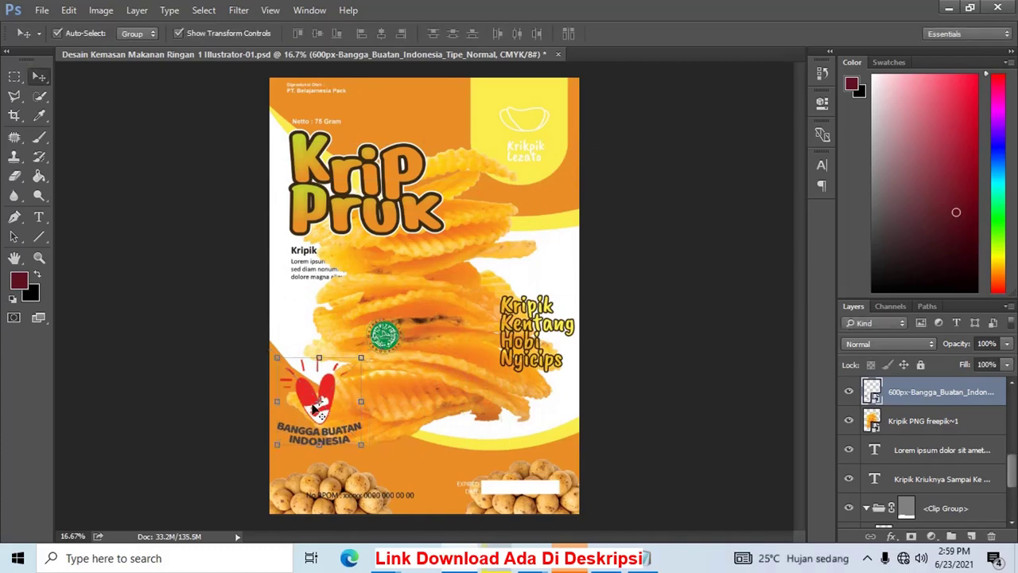
mouse_move(314, 408)
left_mouse_down()
mouse_move(409, 367)
mouse_move(439, 322)
left_mouse_up()
key("ctrl+t")
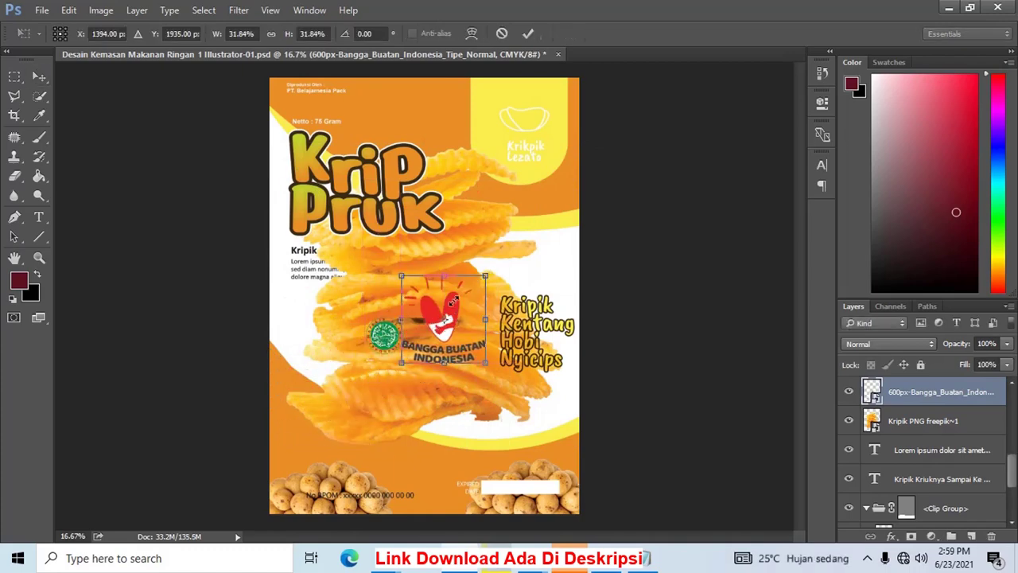
left_click_drag(487, 278, 416, 334)
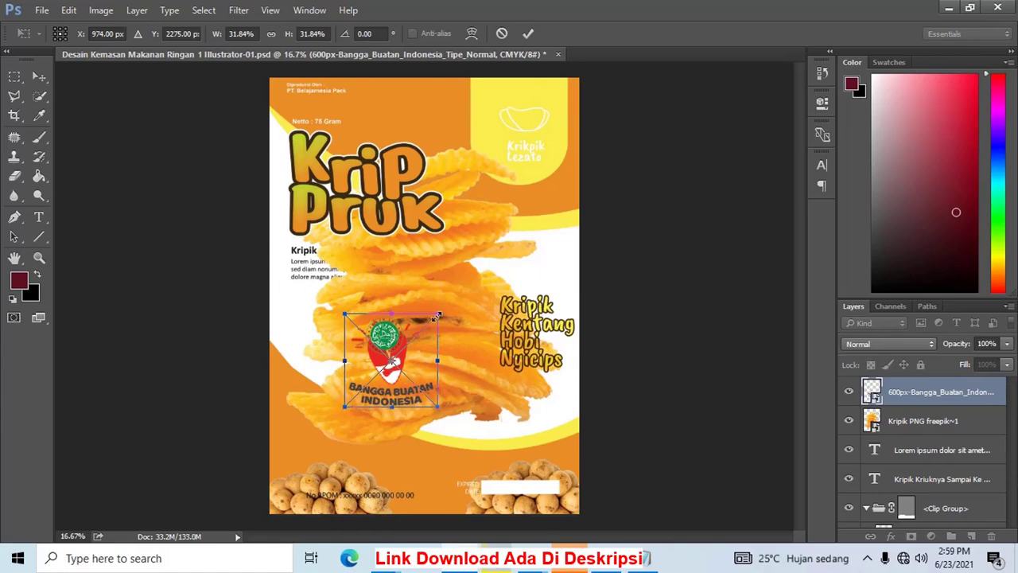
key("Return")
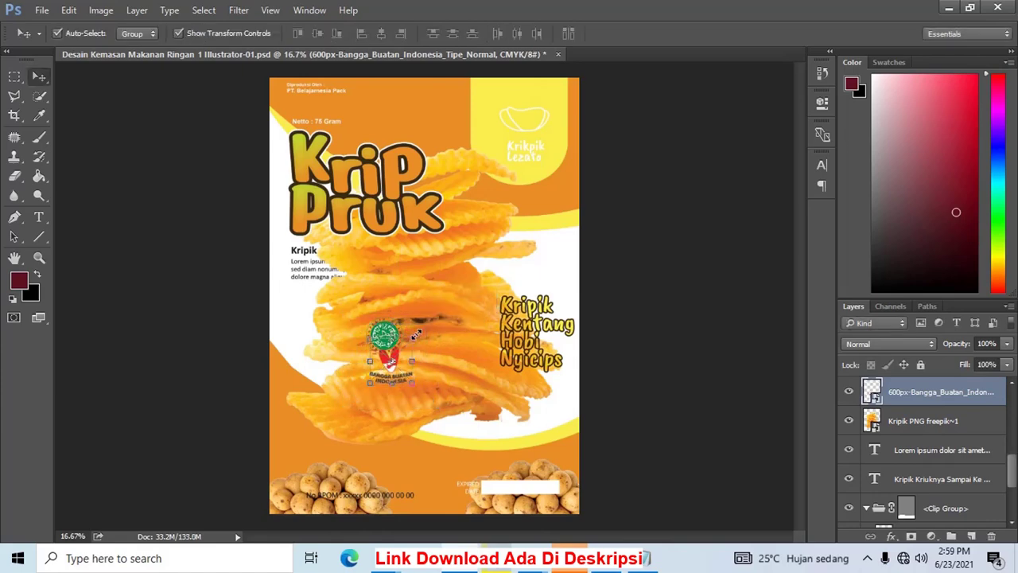
left_click(501, 270)
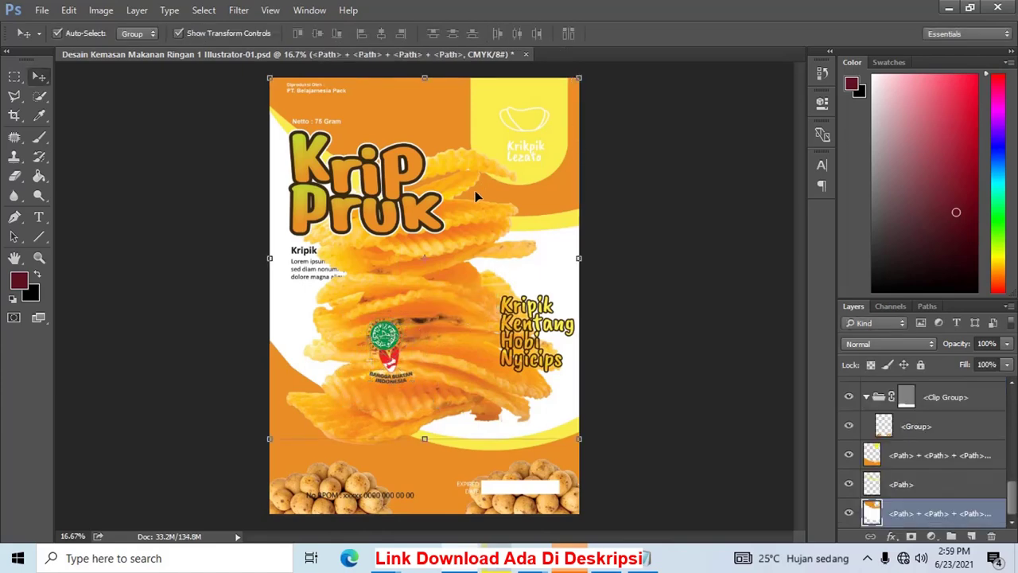
Leave the background artwork at full size and shrink the chips photo toward the lower left
left_click_drag(581, 78, 592, 68)
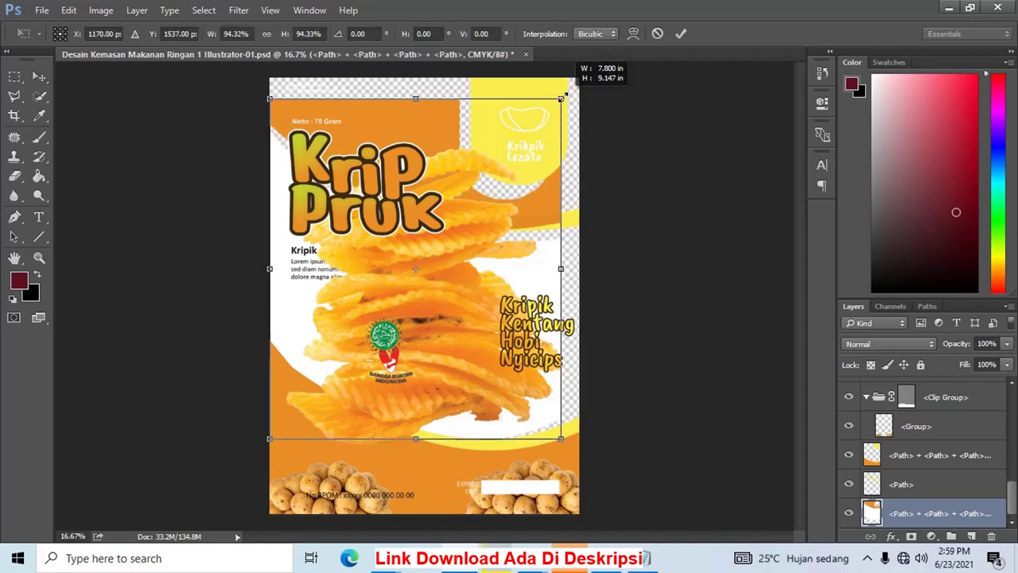
key("ctrl+z")
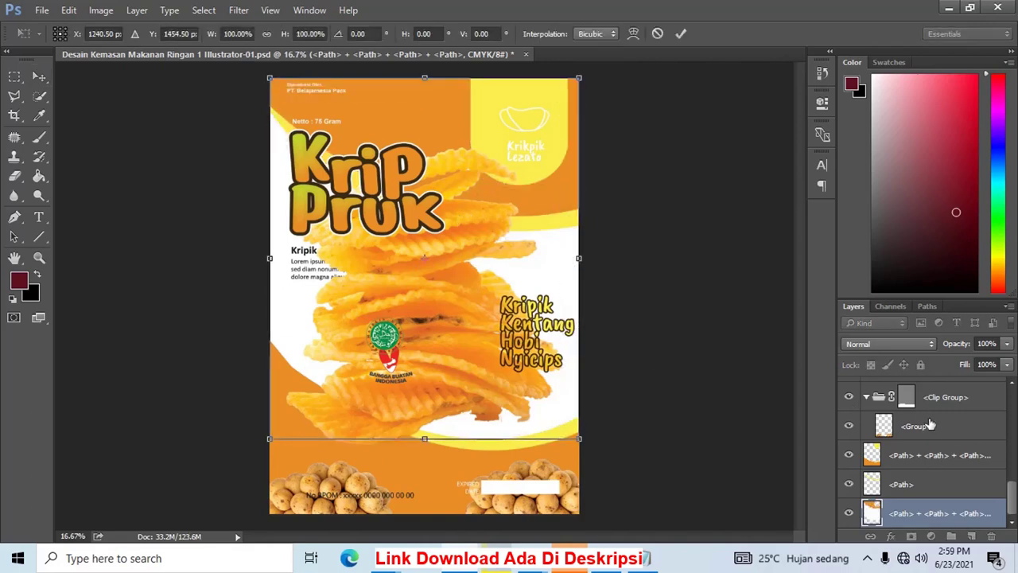
key("Return")
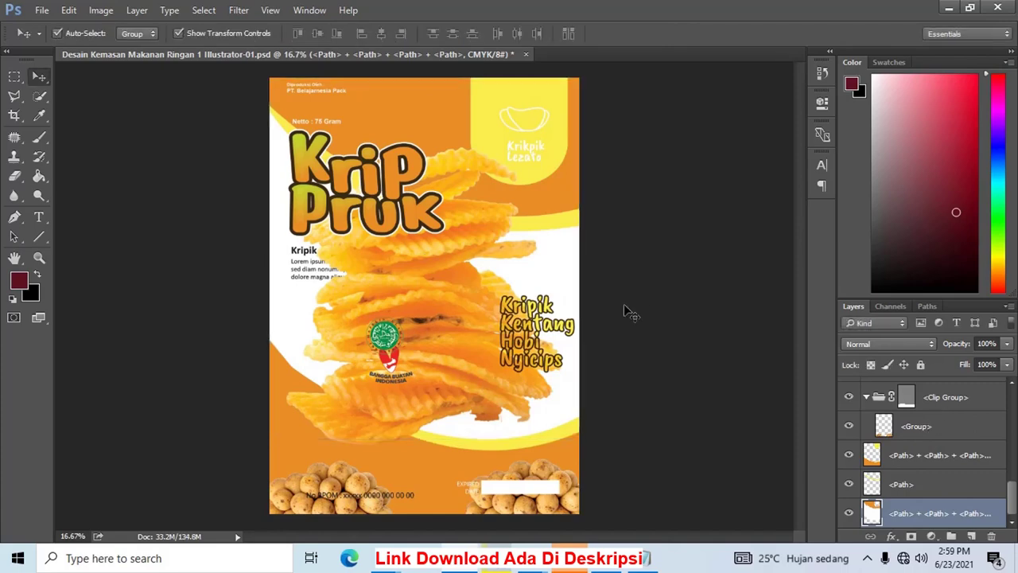
left_click(623, 304)
left_click(421, 371)
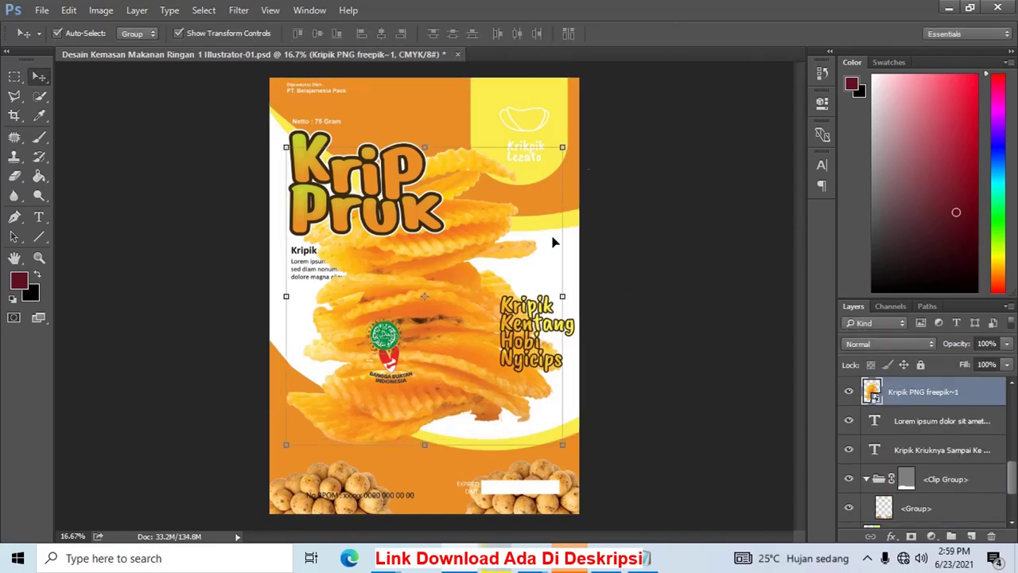
left_click_drag(563, 147, 428, 317)
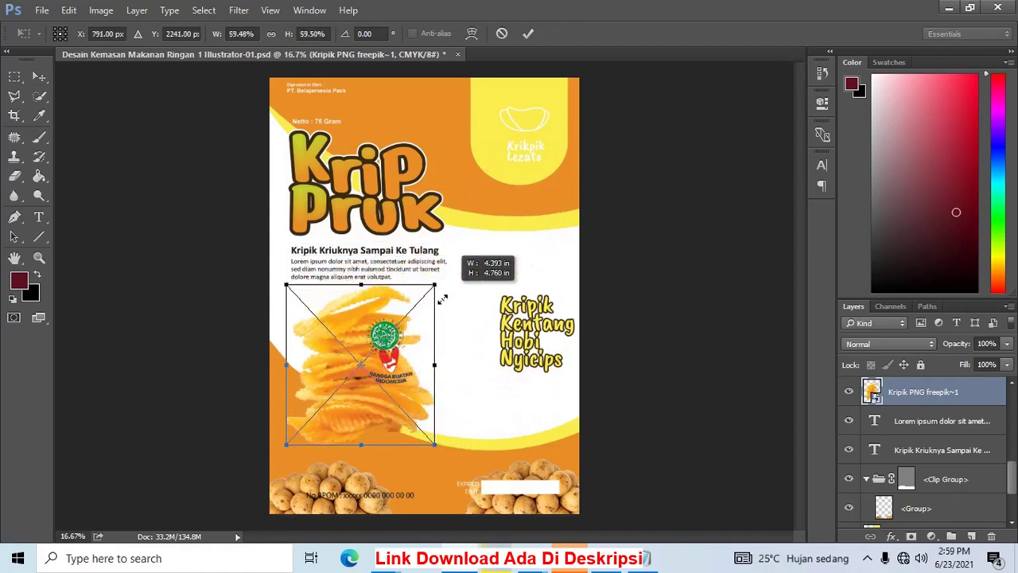
key("Return")
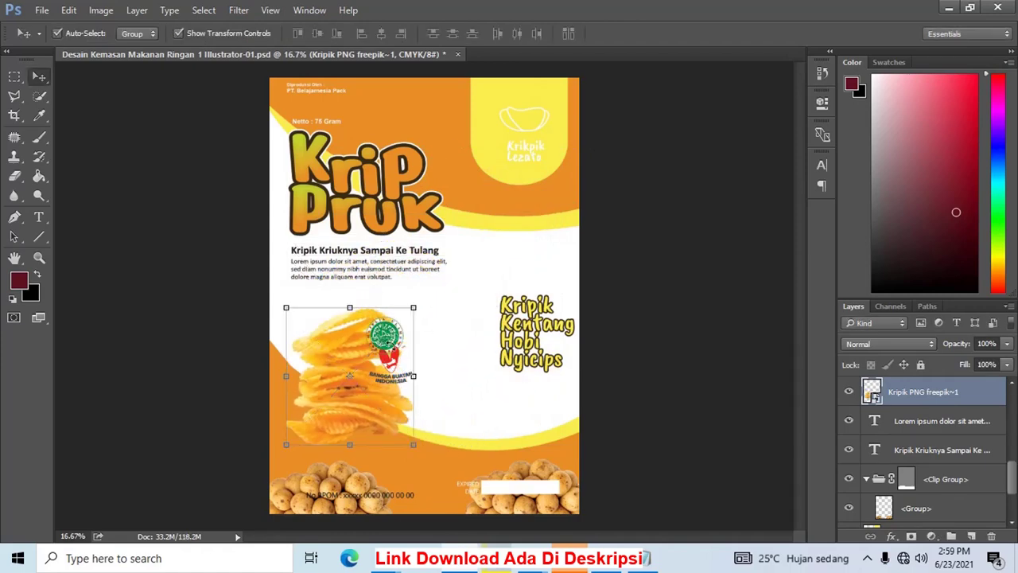
Place the halal logo beside the Kripik Kentang slogan with the Bangga Buatan Indonesia logo beneath it
left_click_drag(394, 344, 467, 328)
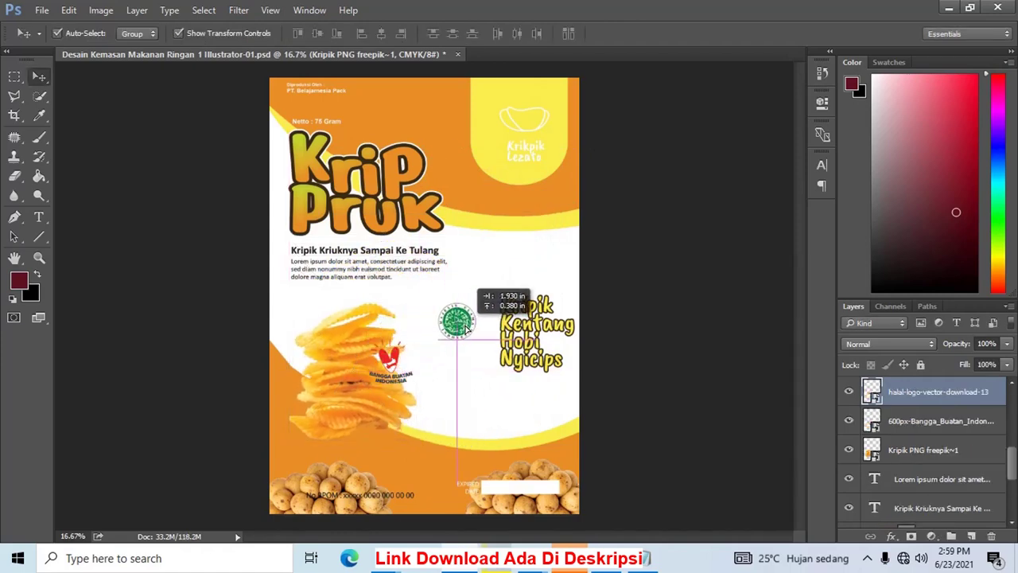
left_click_drag(390, 367, 463, 366)
key("ctrl+t")
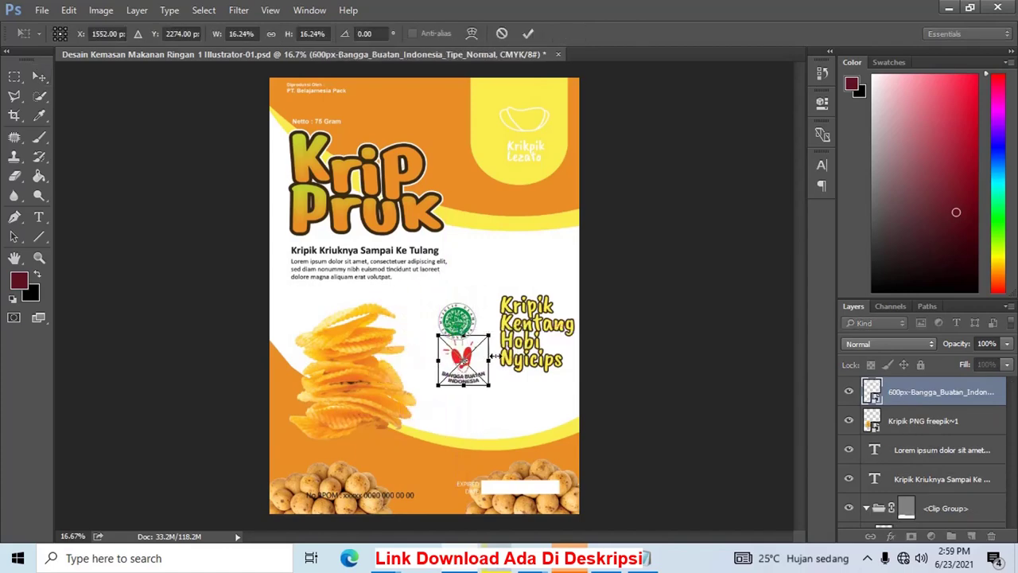
key("Return")
left_click(634, 369)
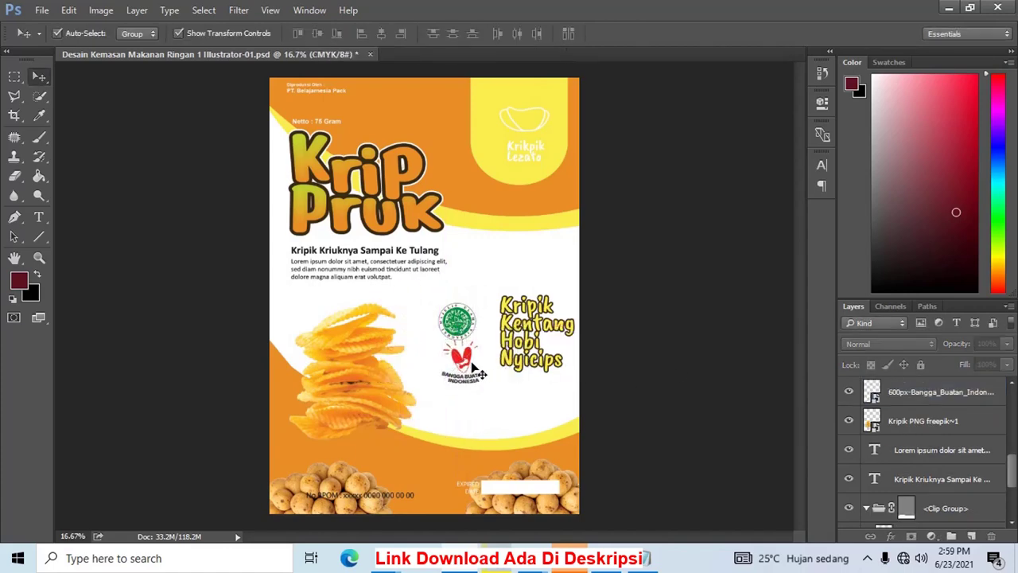
left_click_drag(477, 368, 469, 364)
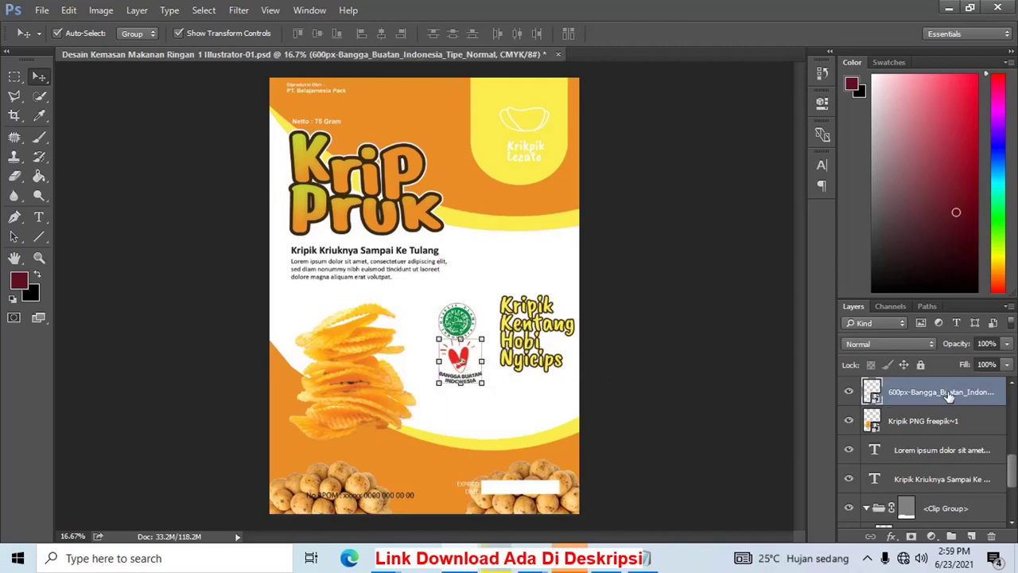
Detach the Layers list into a floating, resized panel
scroll(948, 395, "up", 5)
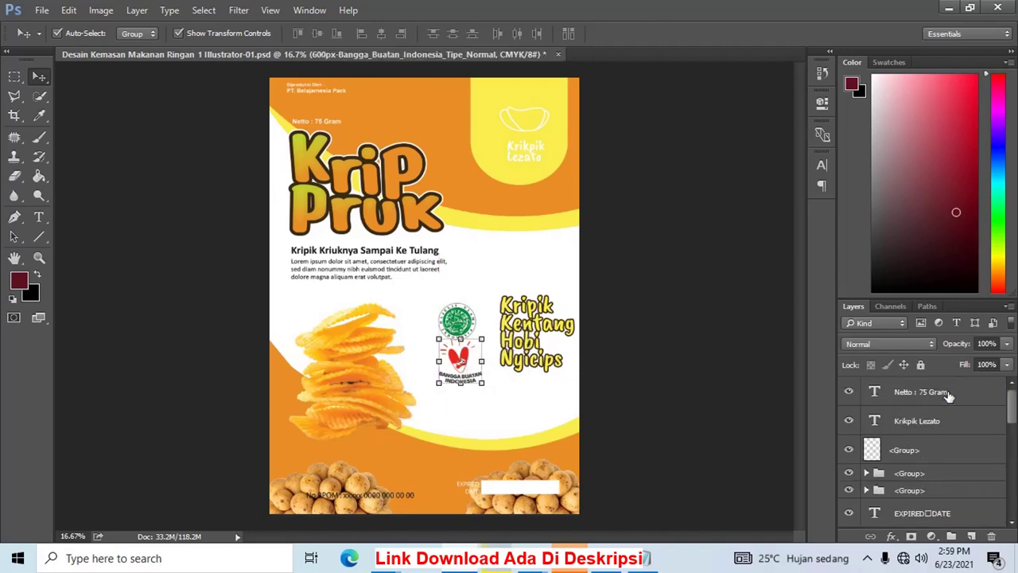
left_click(947, 395)
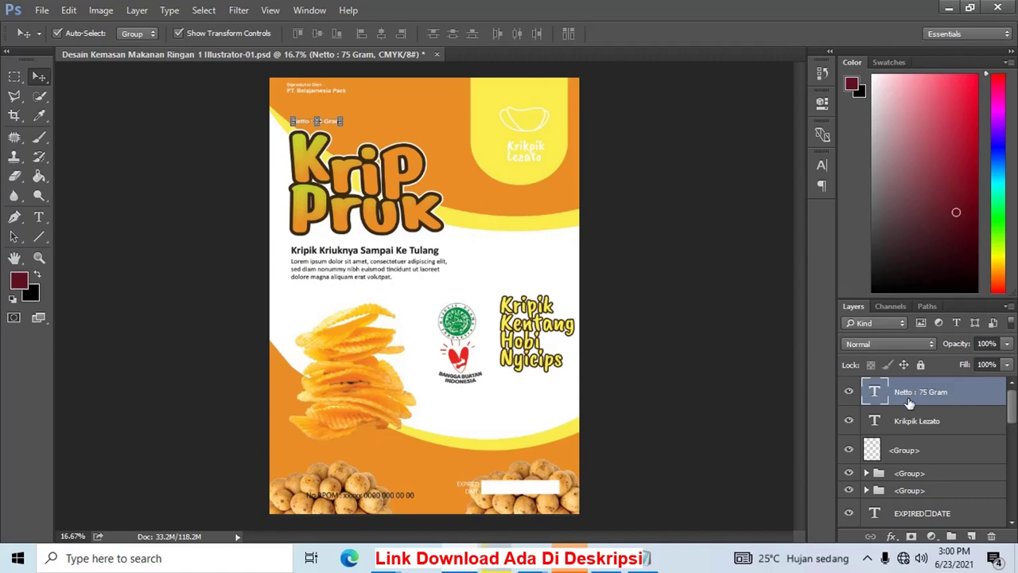
left_click(1011, 487)
left_click_drag(1014, 461, 1005, 352)
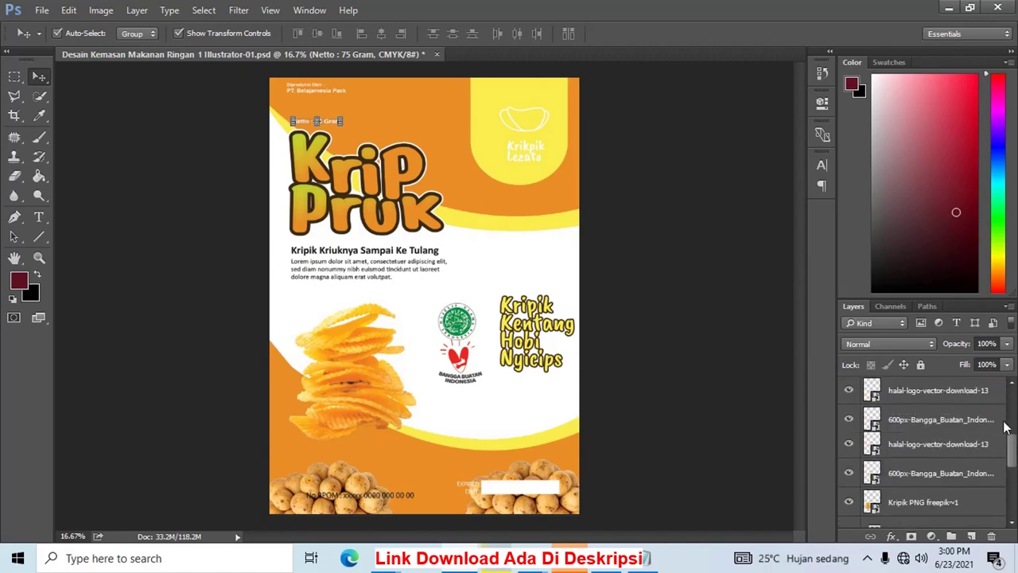
left_click_drag(1014, 407, 1013, 495)
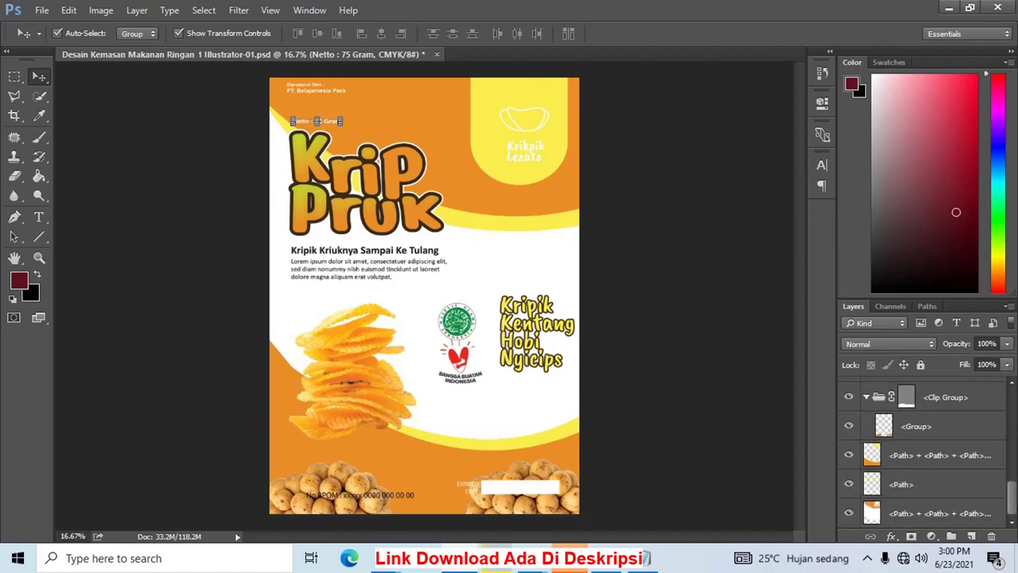
left_click_drag(860, 307, 724, 159)
mouse_move(855, 406)
left_mouse_down()
mouse_move(854, 312)
mouse_move(848, 495)
left_mouse_up()
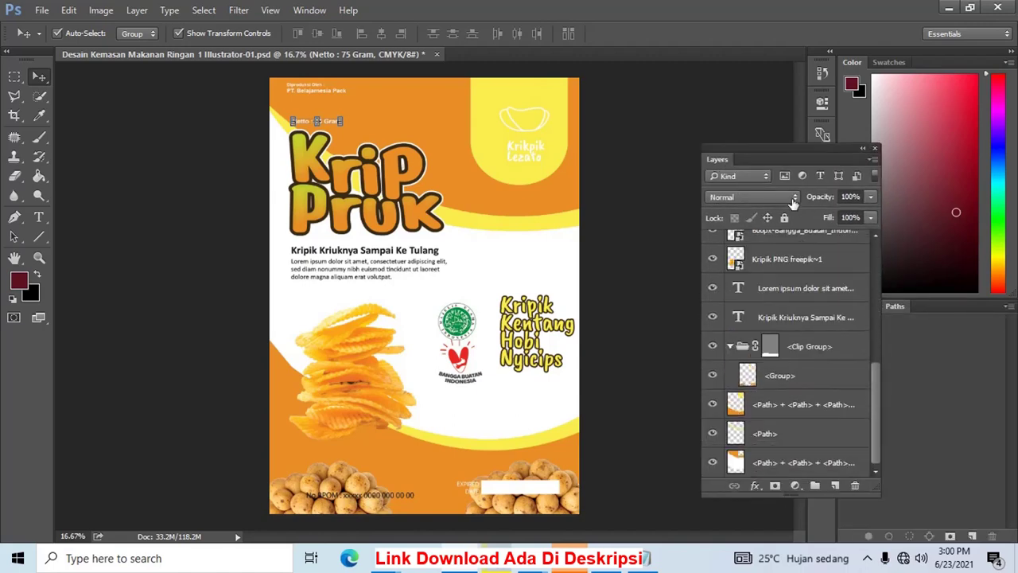
Group every label layer into a hidden Group 1, then bring the Kemasan 2~1 pouch image over
scroll(801, 243, "up", 2)
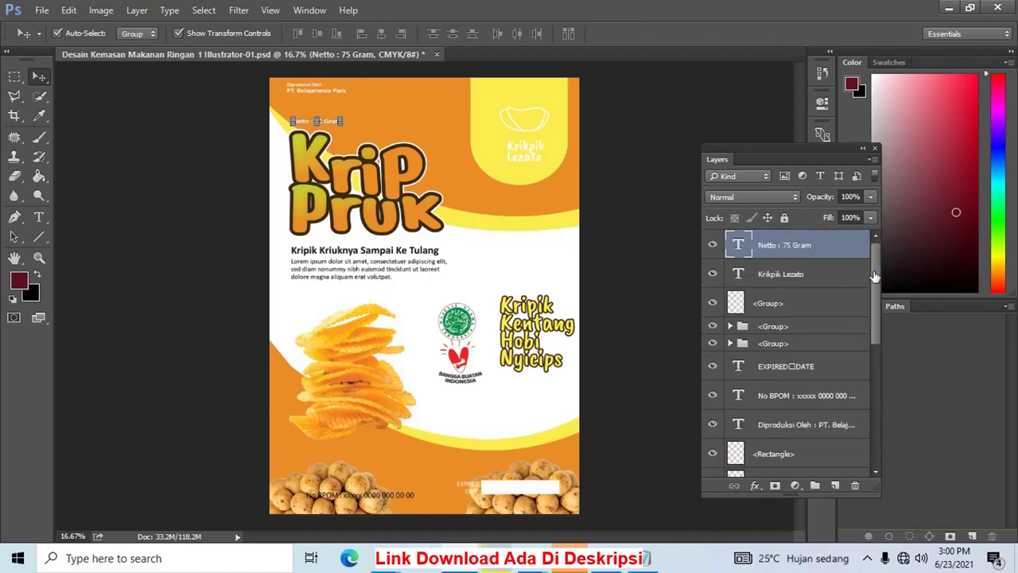
left_click_drag(875, 275, 877, 455)
left_click(849, 452, "shift")
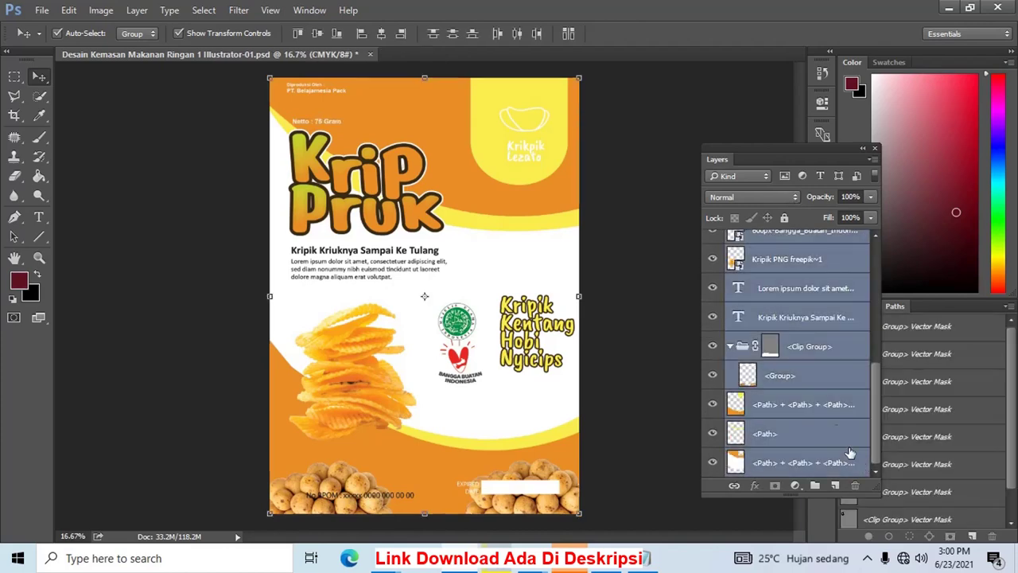
key("ctrl+g")
left_click(714, 240)
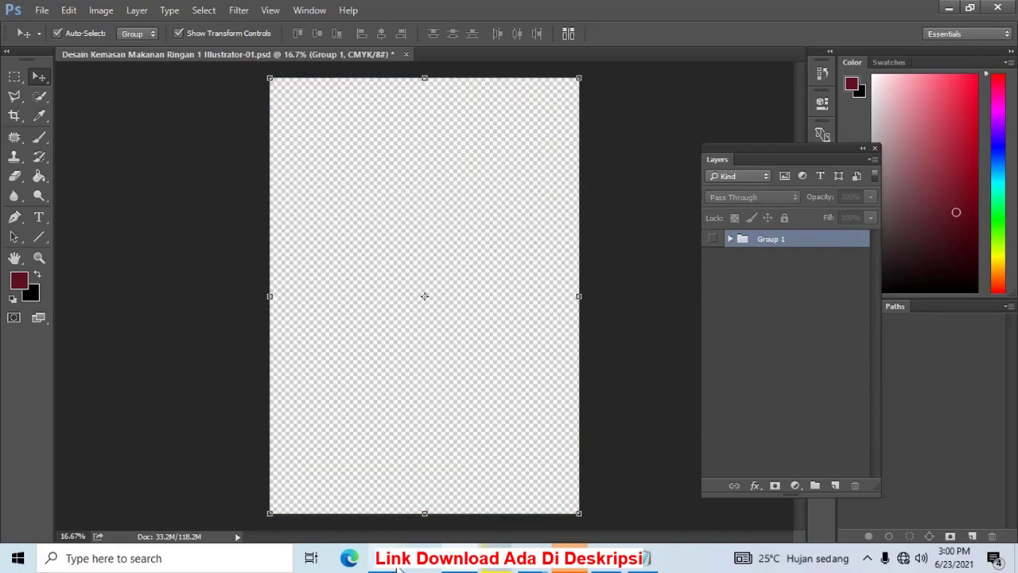
left_click(282, 509)
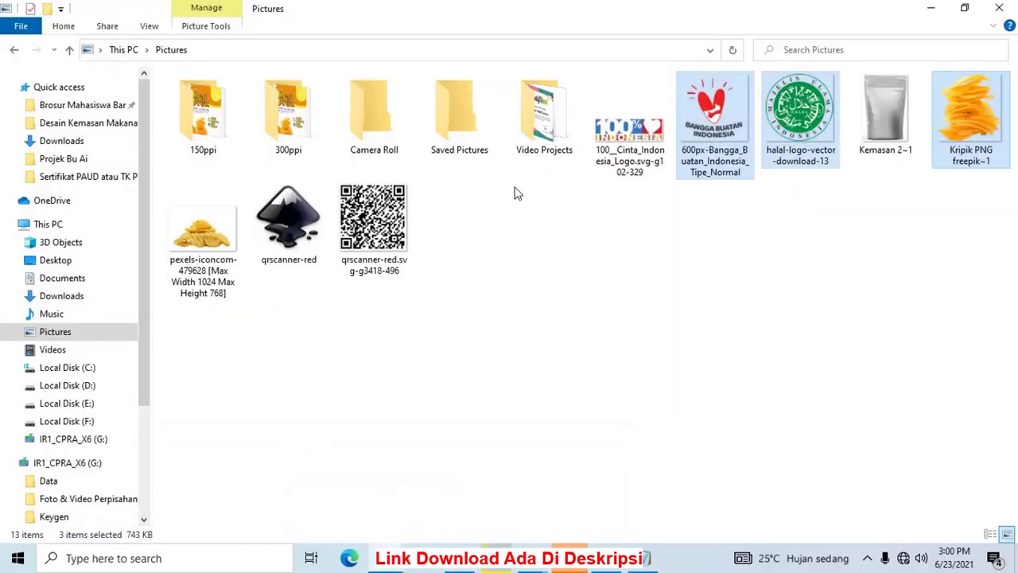
mouse_move(885, 116)
left_mouse_down()
mouse_move(646, 409)
mouse_move(463, 553)
left_mouse_up()
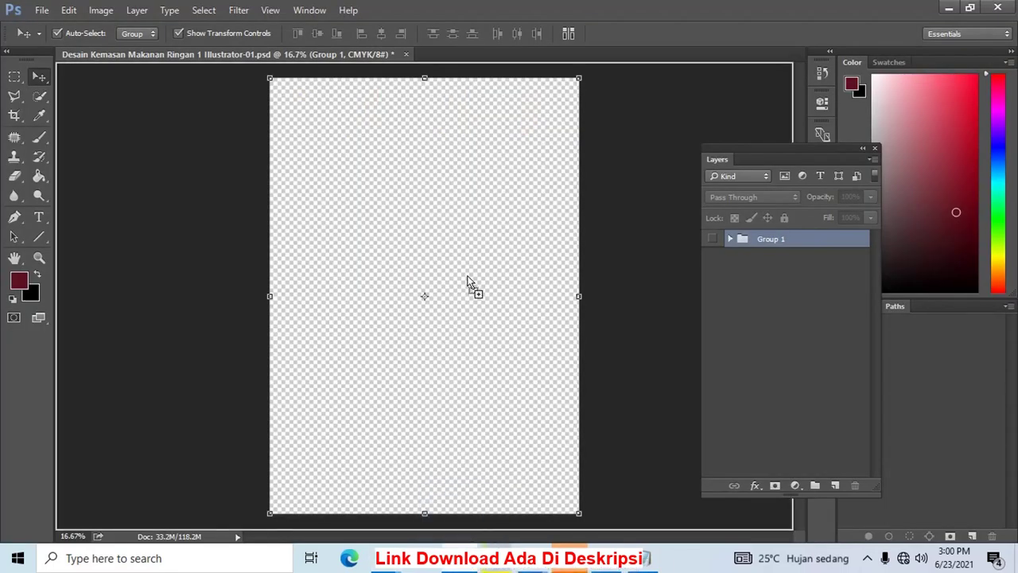
Drop the Kemasan 2~1 pouch image onto the canvas and scale it to about 143%
left_click_drag(464, 548, 468, 279)
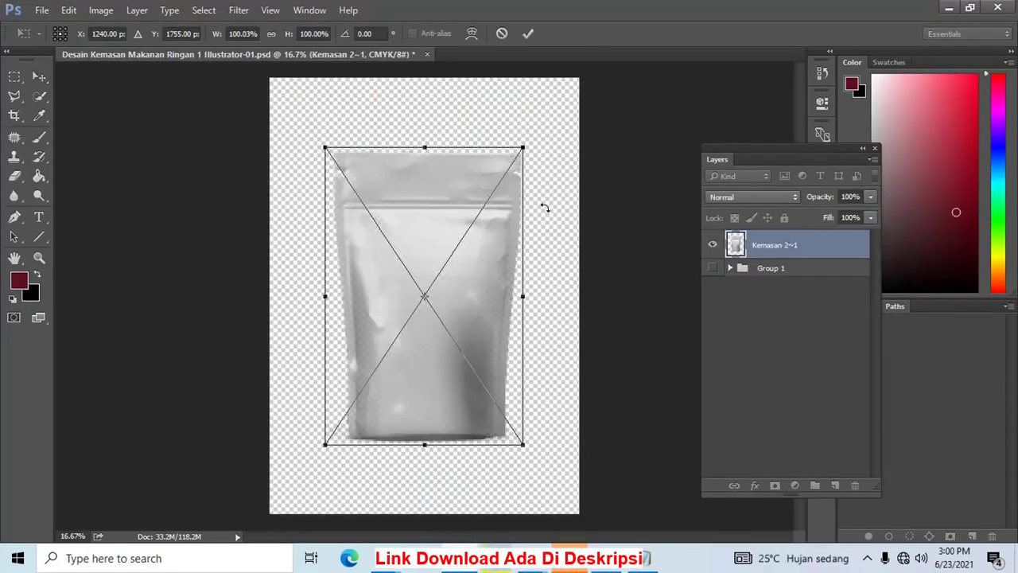
key("Return")
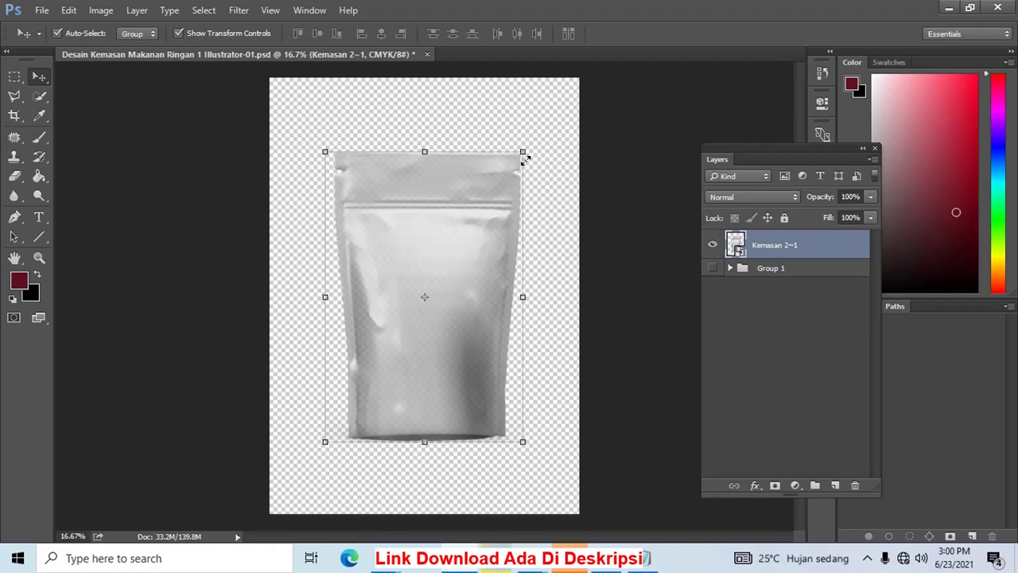
left_click_drag(524, 151, 567, 84)
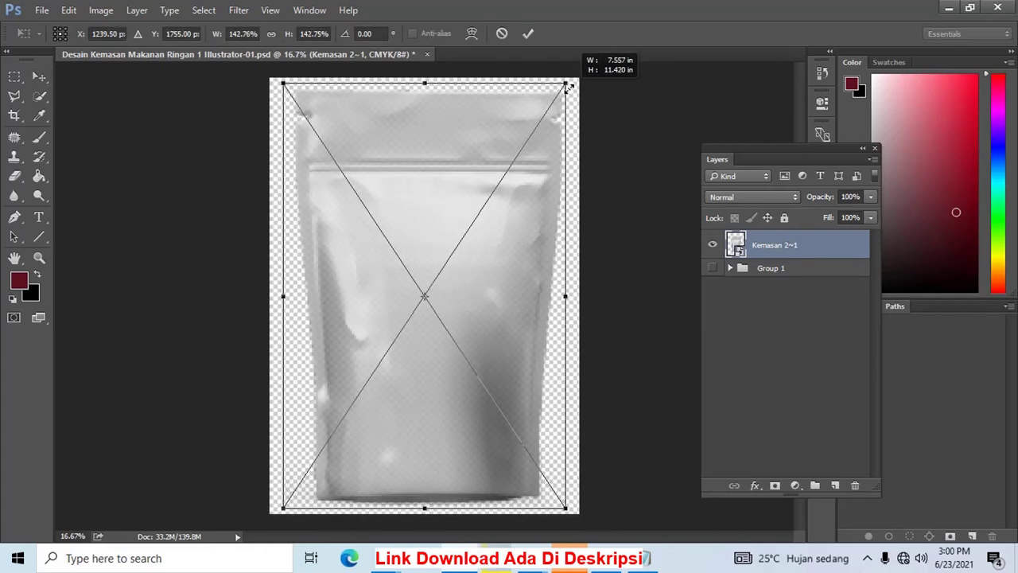
left_click_drag(567, 84, 568, 87)
key("Return")
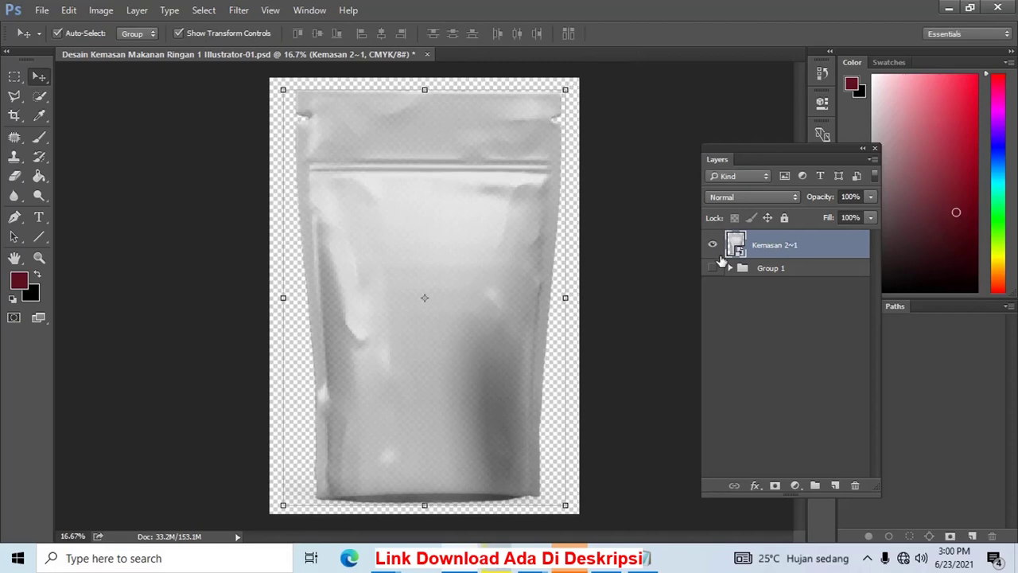
Show Group 1 again and lower the pouch layer's opacity to 30%, zooming in slightly
left_click(712, 268)
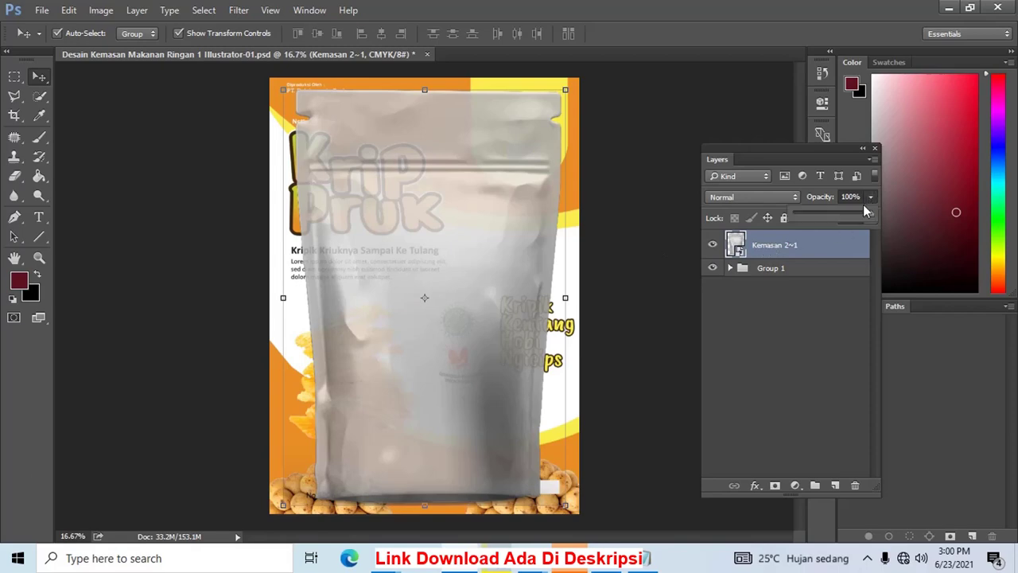
left_click_drag(868, 199, 827, 211)
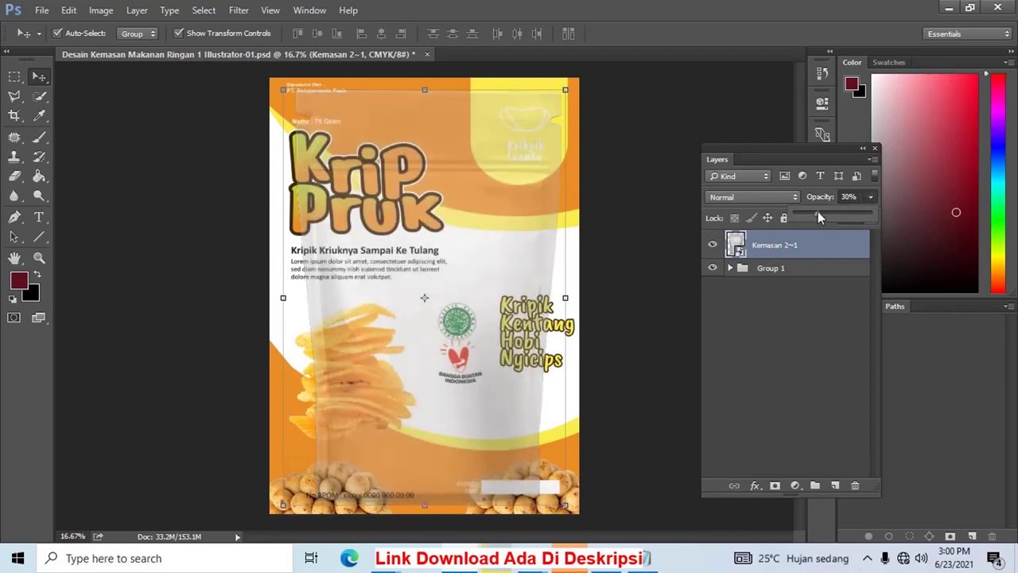
left_click(672, 163)
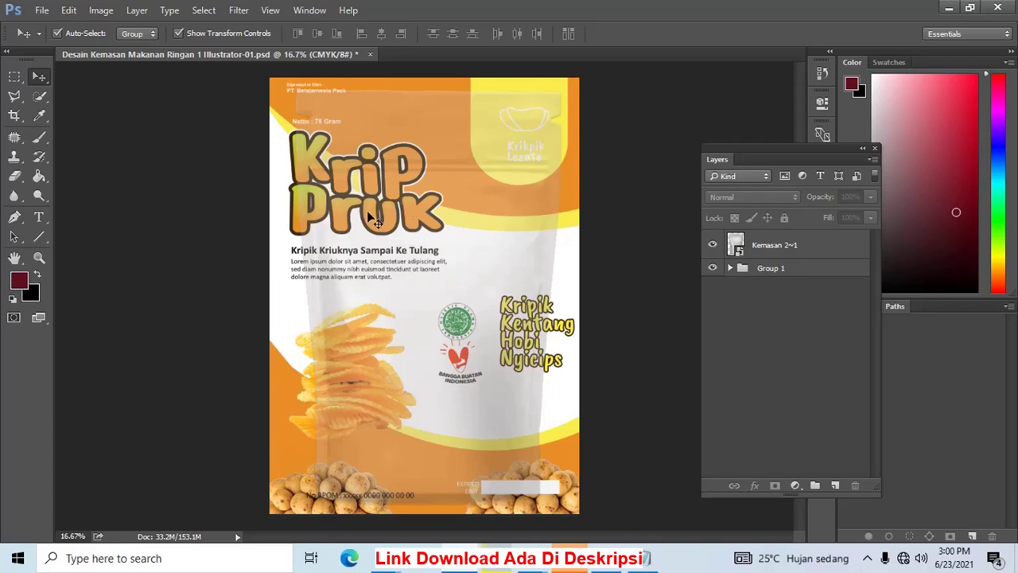
key("z")
mouse_move(234, 152)
left_mouse_down()
mouse_move(529, 256)
mouse_move(293, 198)
left_mouse_up()
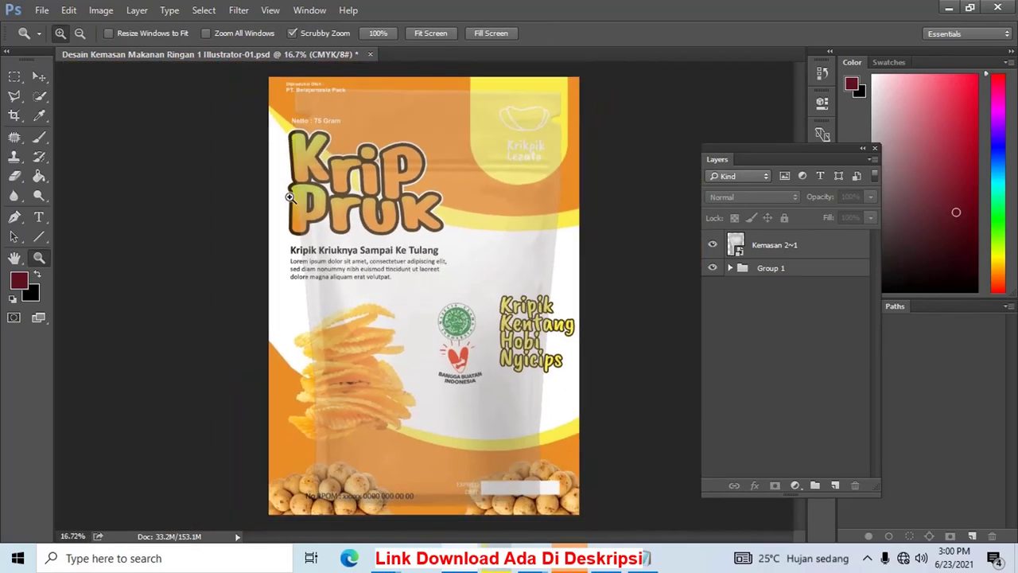
left_click_drag(293, 198, 297, 198)
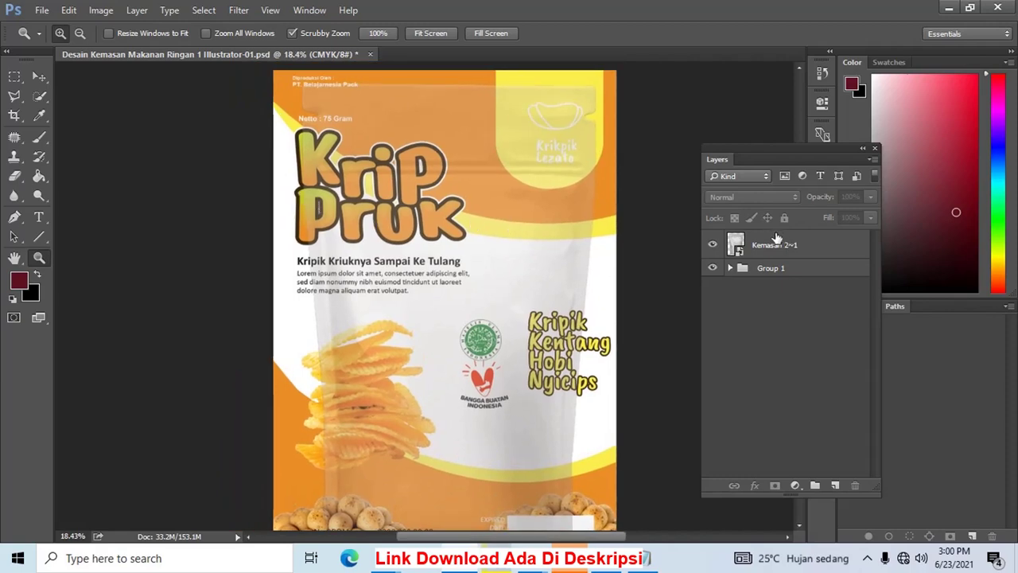
Enlarge the pouch to about 150%, align it over the label, and lock the layer
key("v")
left_click(523, 183)
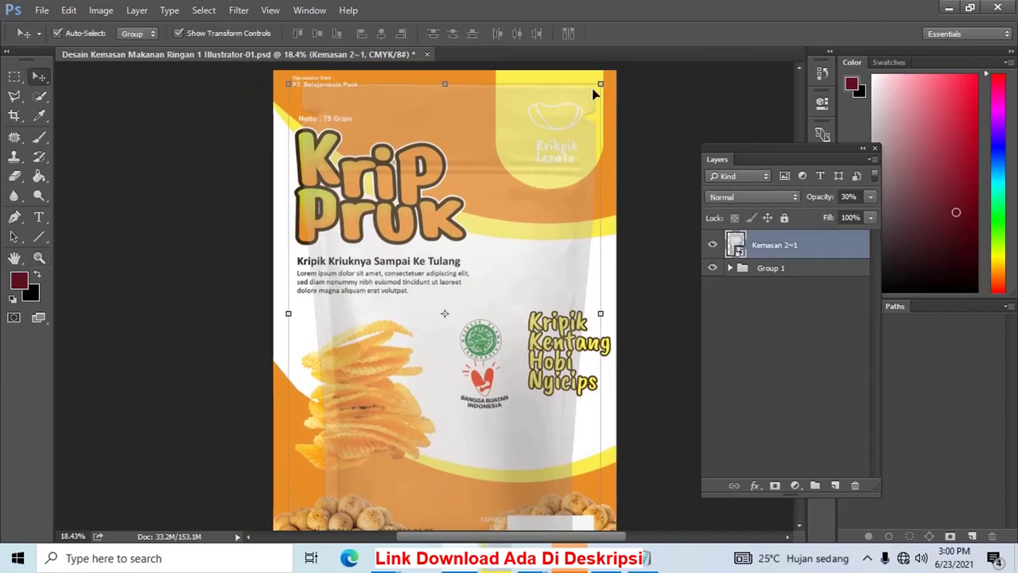
left_click_drag(600, 83, 610, 72)
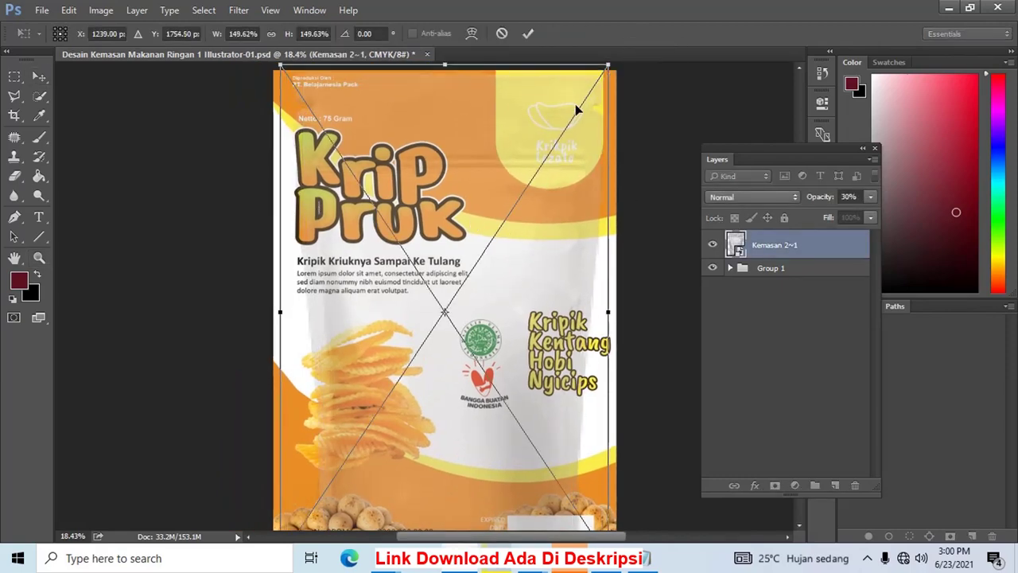
key("Return")
mouse_move(577, 106)
left_mouse_down()
mouse_move(533, 117)
mouse_move(589, 198)
left_mouse_up()
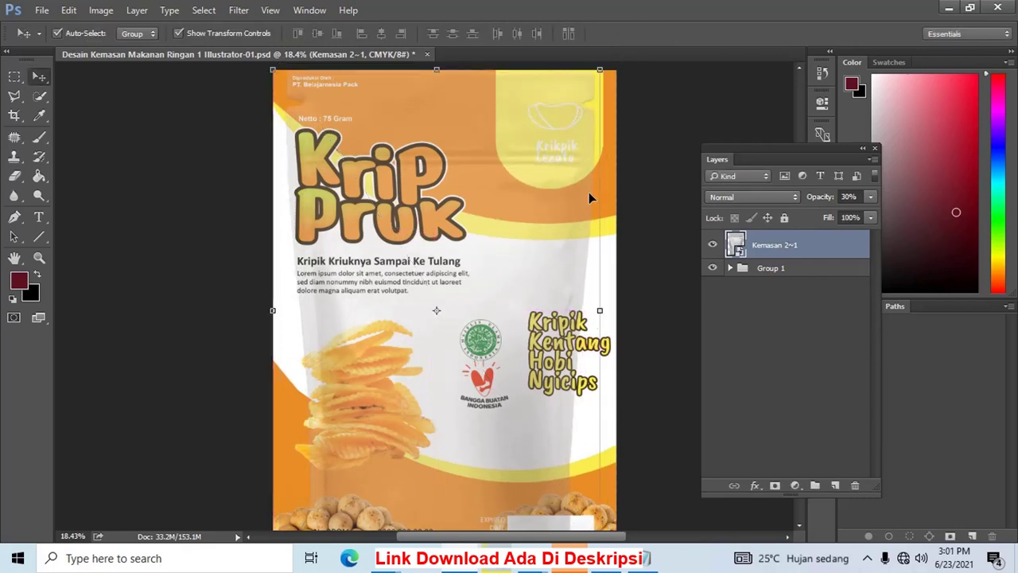
left_click(783, 218)
left_click(770, 268)
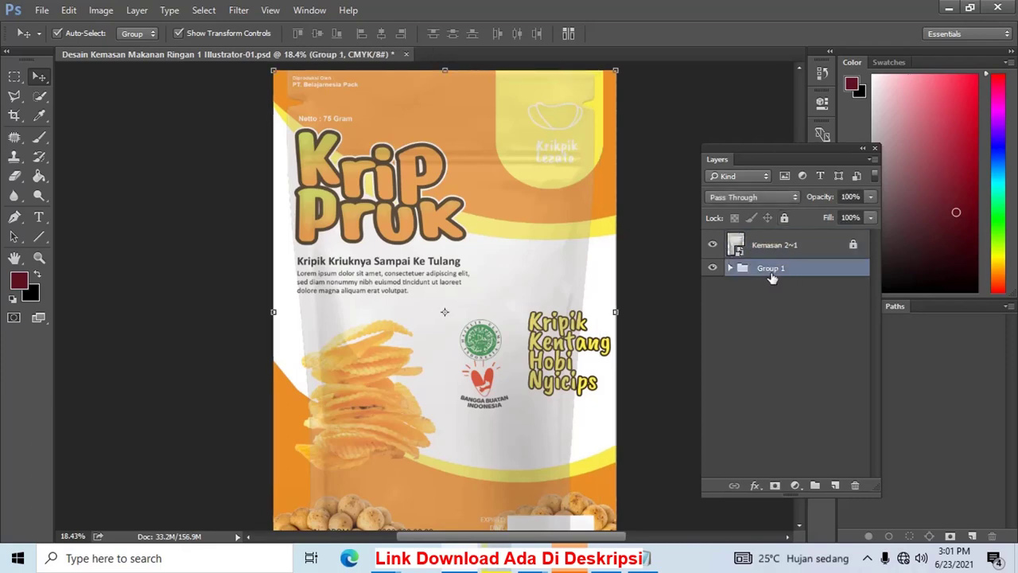
Ungroup Group 1 into separate layers and nudge the slogan slightly left
right_click(771, 276)
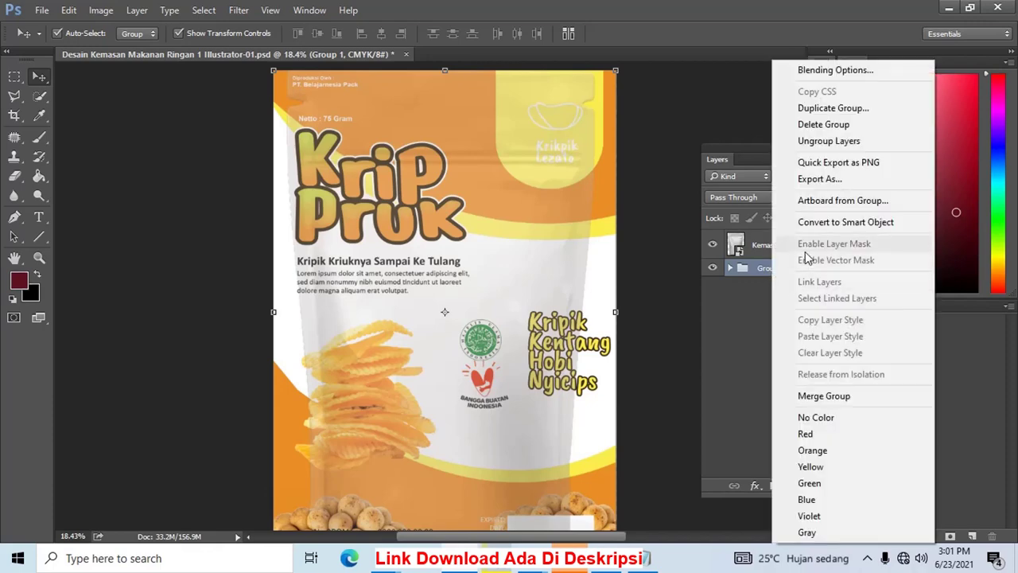
left_click(827, 141)
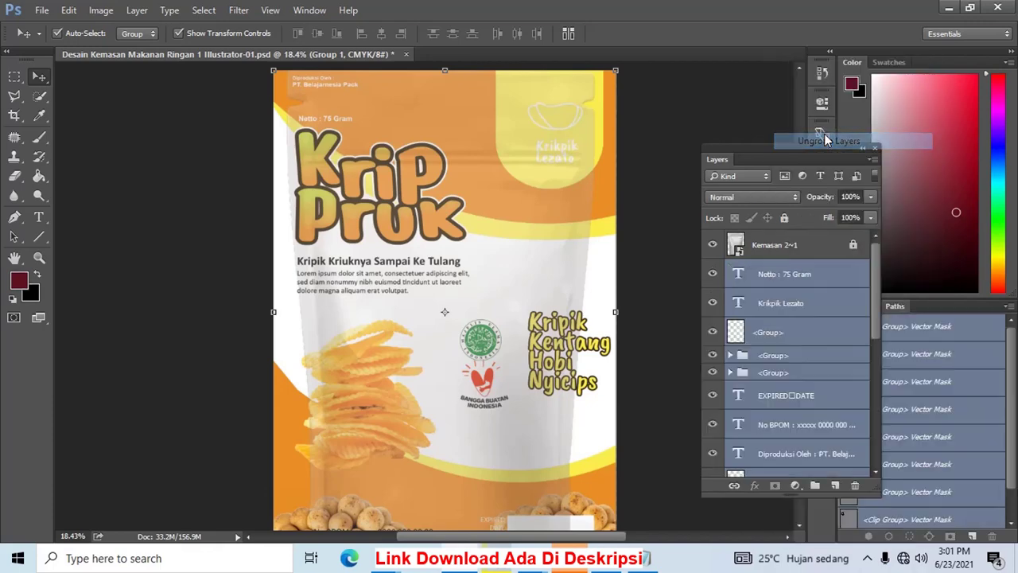
mouse_move(608, 353)
left_mouse_down()
mouse_move(581, 354)
mouse_move(607, 354)
left_mouse_up()
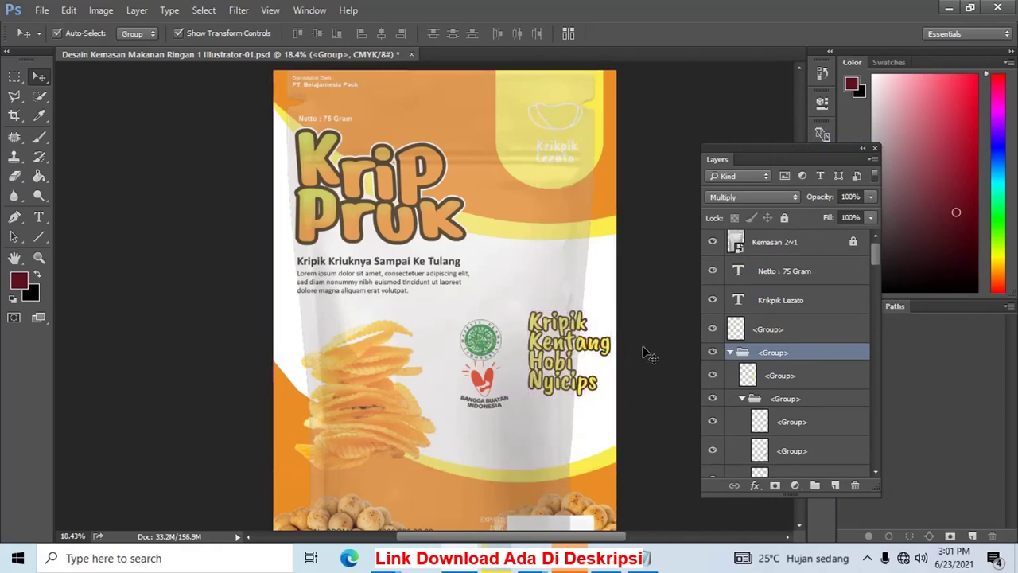
left_click(490, 344)
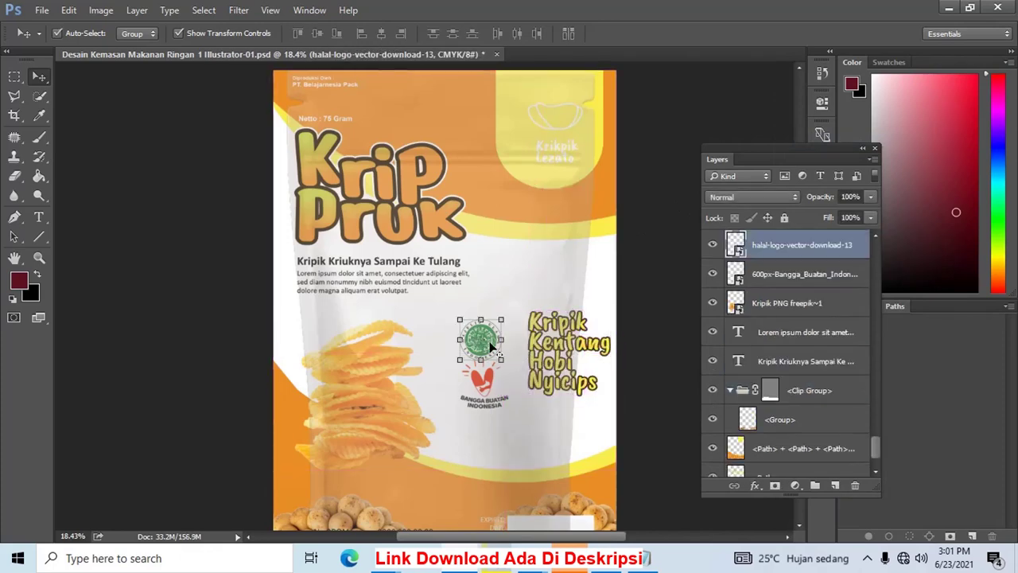
left_click(483, 384, "shift")
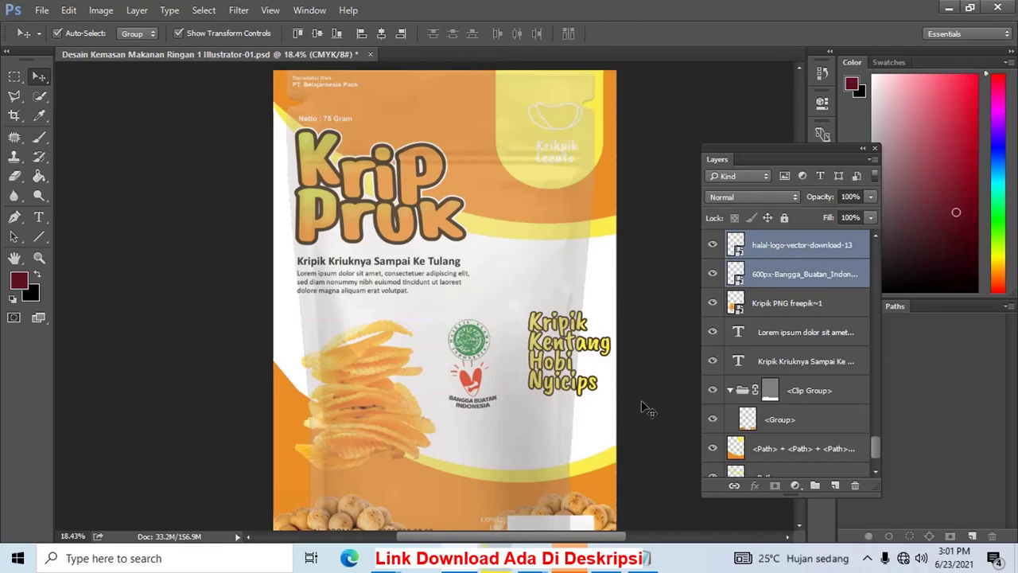
left_click_drag(636, 406, 536, 295)
key("ctrl+t")
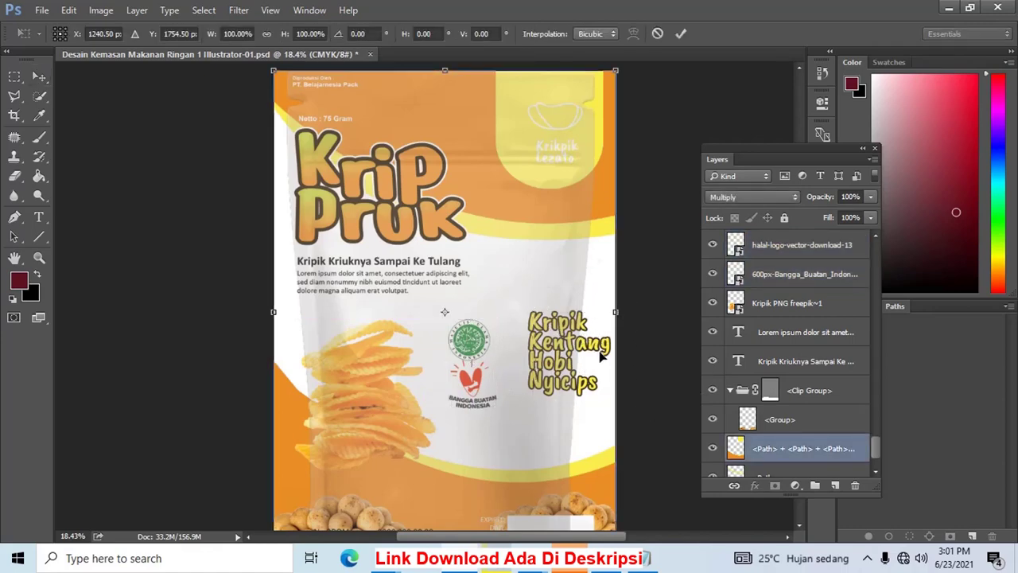
key("Return")
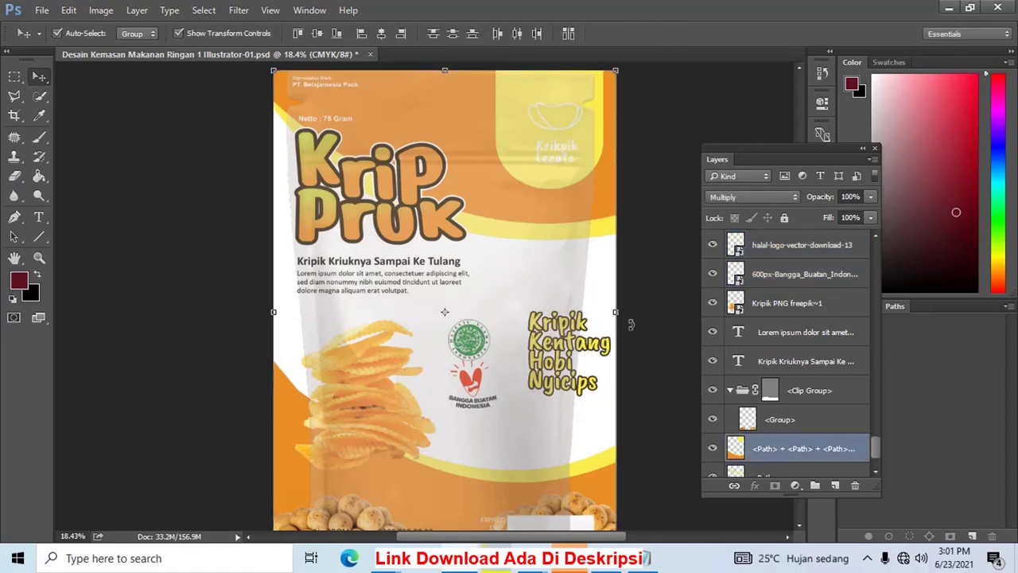
Move the Kripik Kentang Hobi Nyicips slogan group further left
left_click_drag(645, 341, 629, 260)
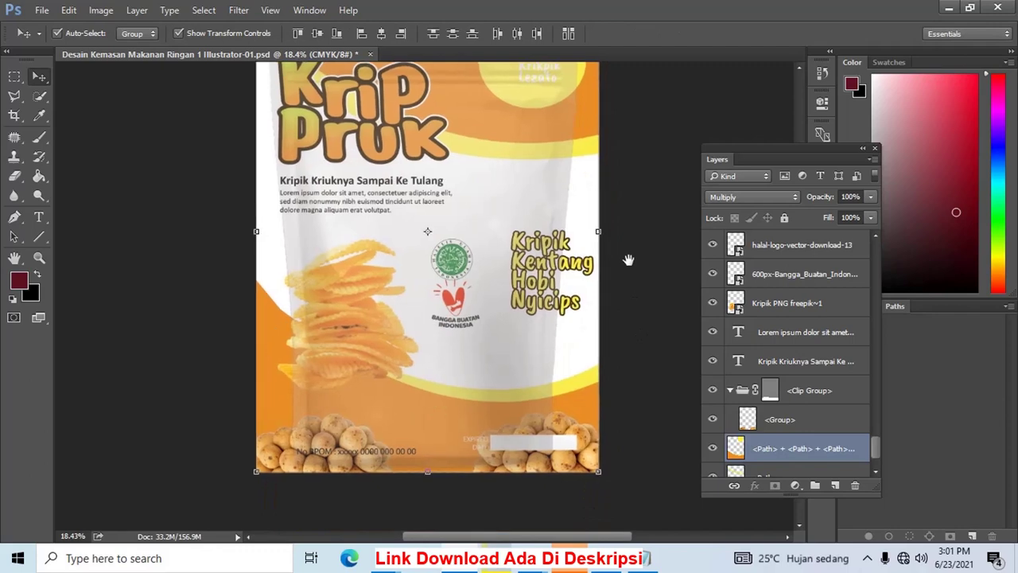
left_click(583, 273)
key("ctrl+t")
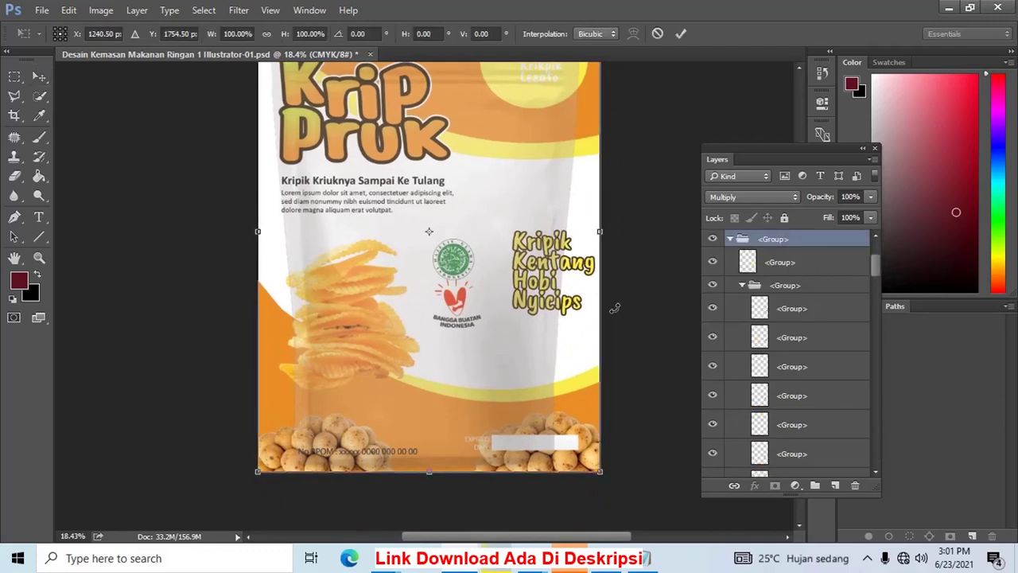
key("Return")
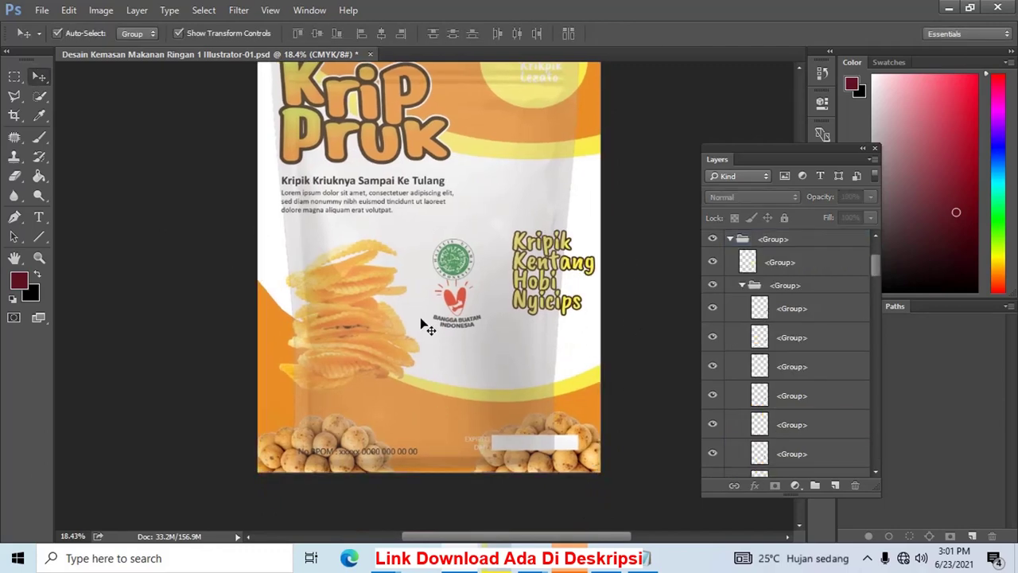
left_click_drag(595, 266, 557, 272)
Undo the last slogan moves and toggle the slogan group's visibility to compare
left_click(618, 282)
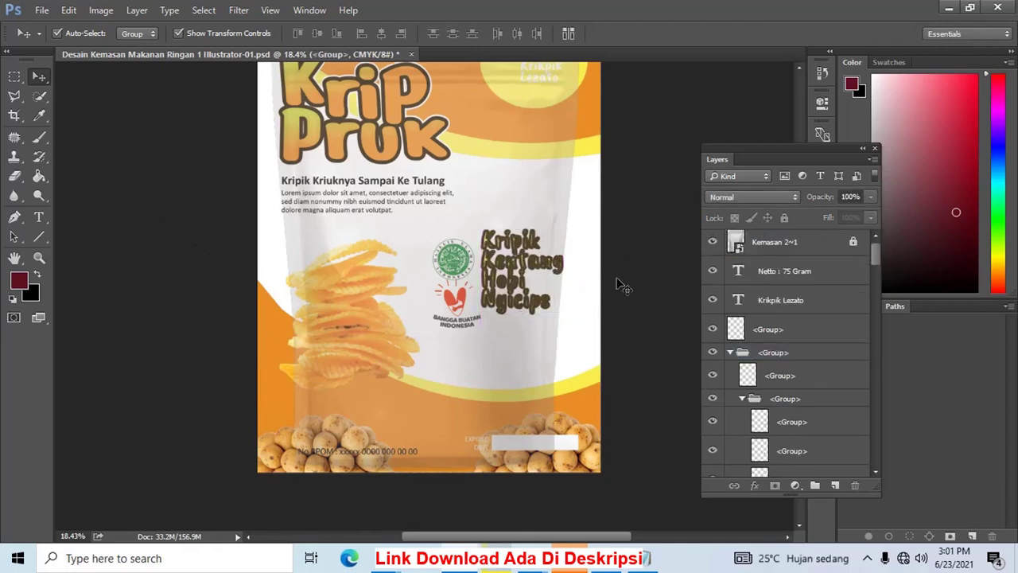
scroll(636, 287, "down", 2)
key("ctrl+alt+z")
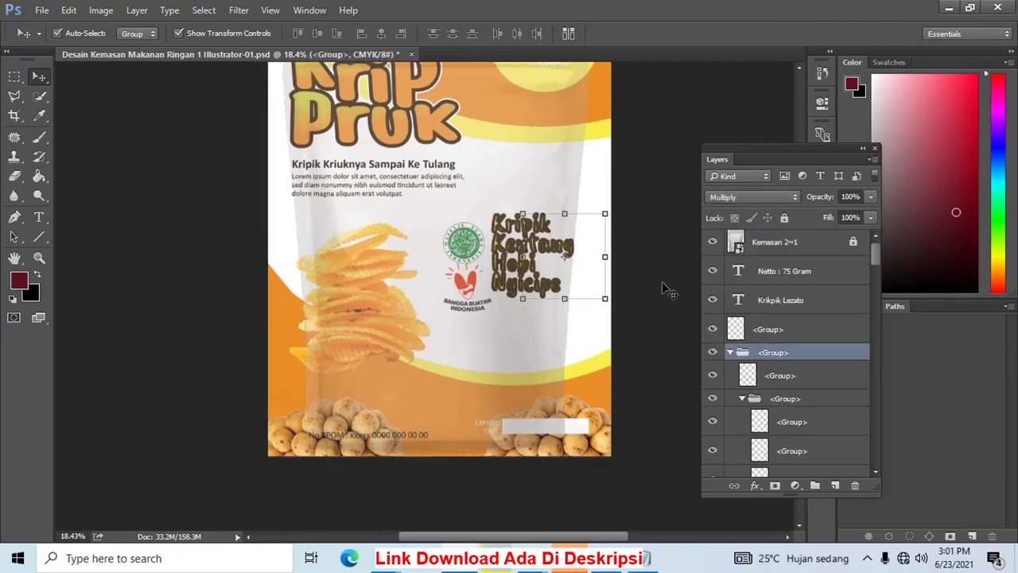
key("ctrl+alt+z")
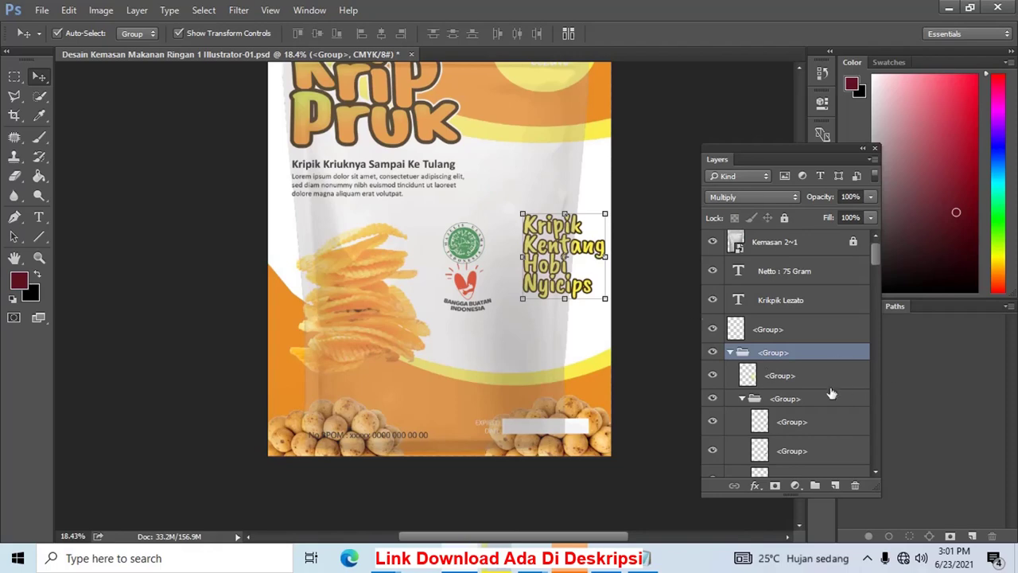
left_click(711, 352)
left_click(712, 352)
Merge the slogan group into one layer and shift it and both logos left
right_click(770, 359)
left_click(833, 400)
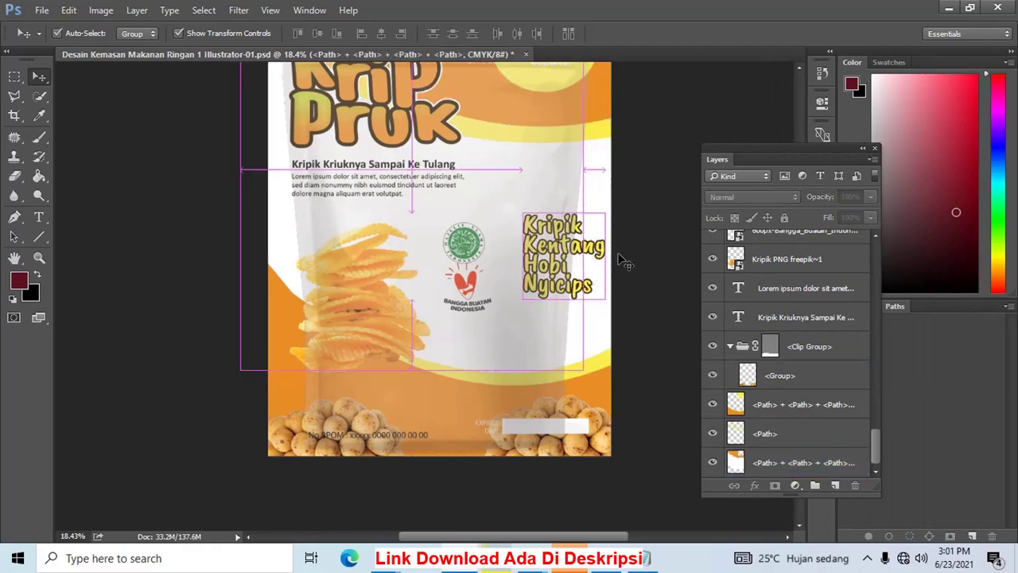
left_click_drag(600, 253, 570, 251)
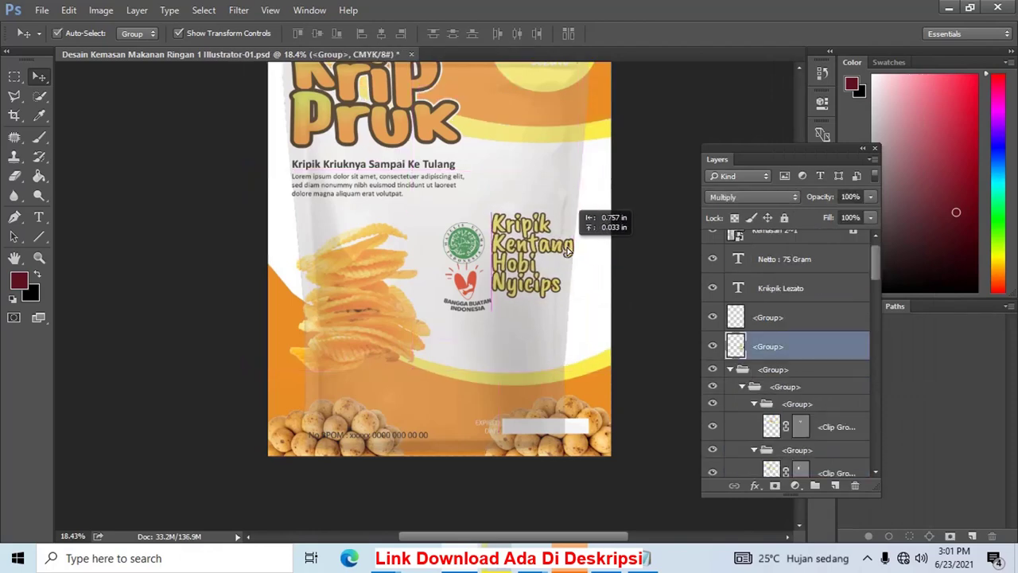
left_click_drag(468, 298, 452, 288)
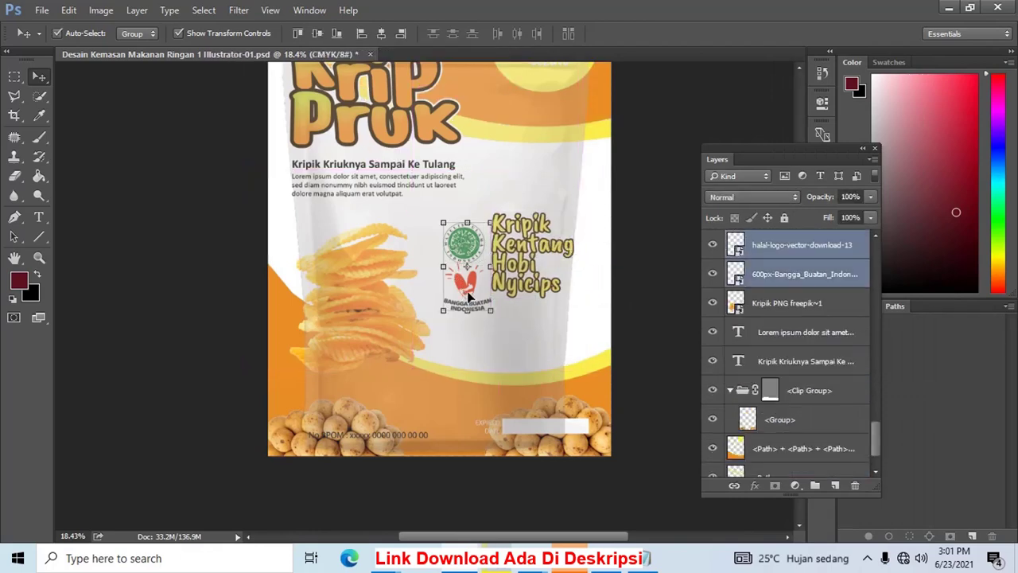
left_click(547, 270)
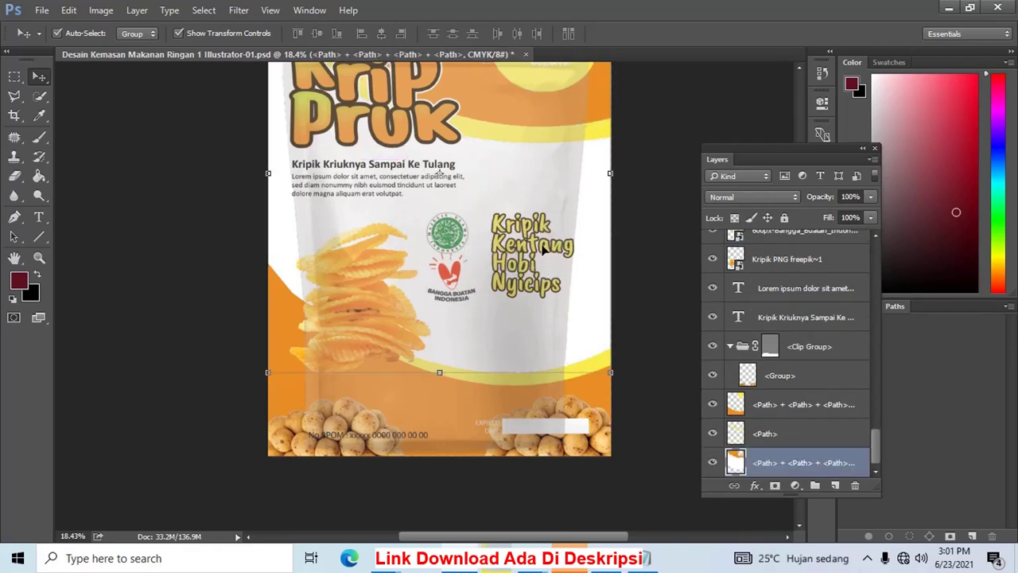
left_click(548, 251)
left_click_drag(549, 251, 533, 250)
Shrink the bottom cookie band to about 82% and raise it slightly
left_click(604, 429)
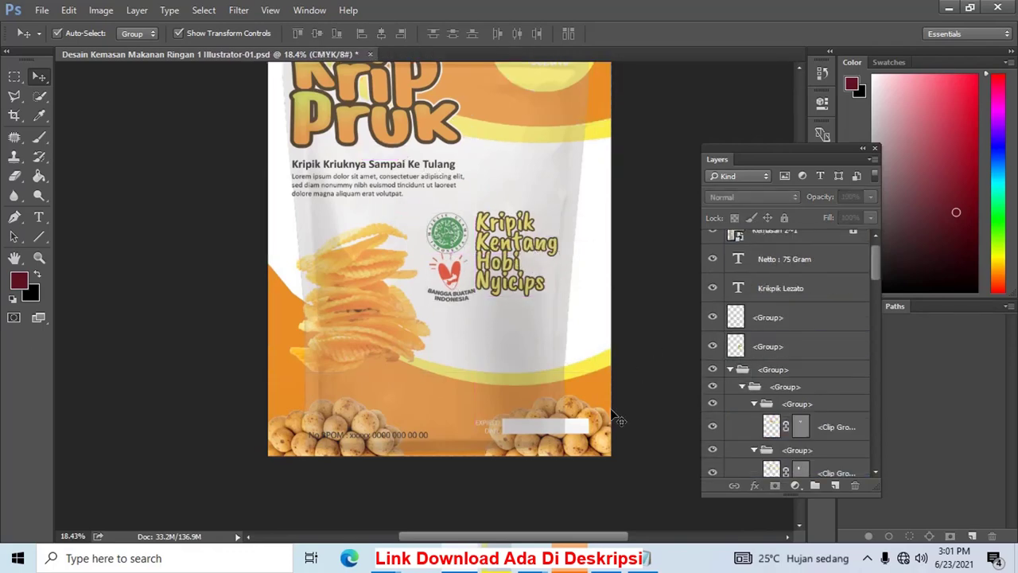
left_click_drag(604, 429, 611, 408)
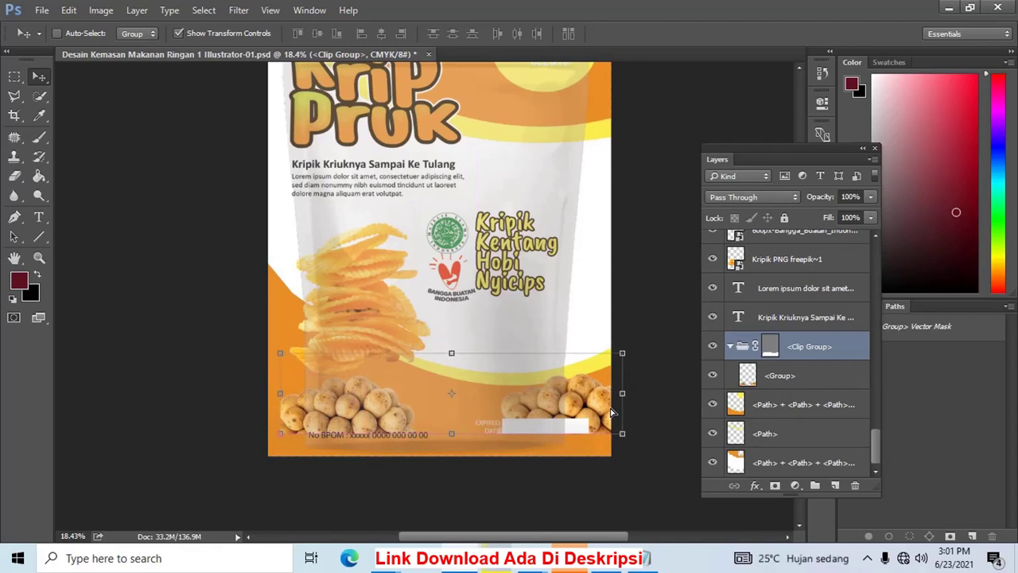
key("ctrl+z")
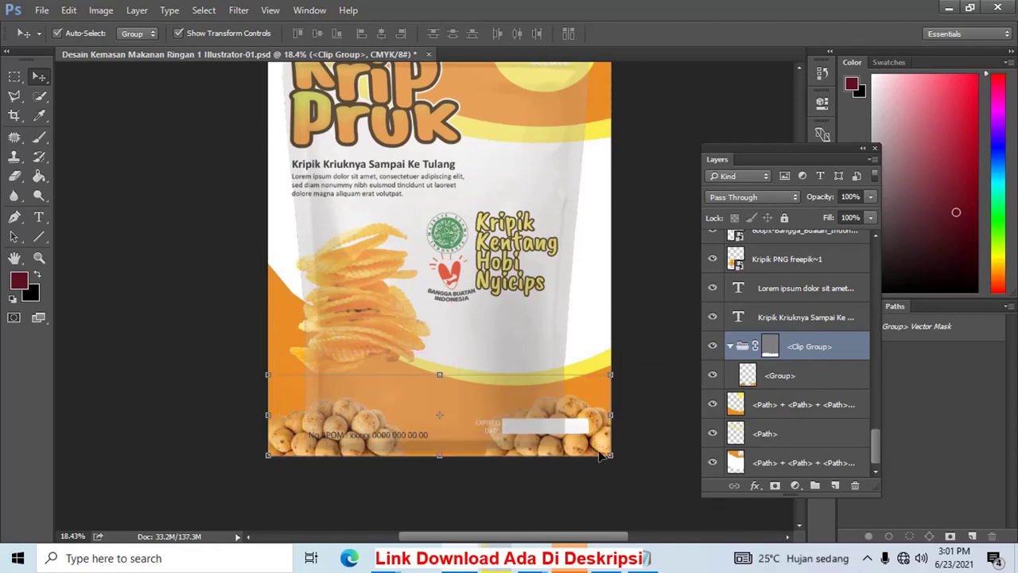
left_click_drag(610, 458, 584, 443)
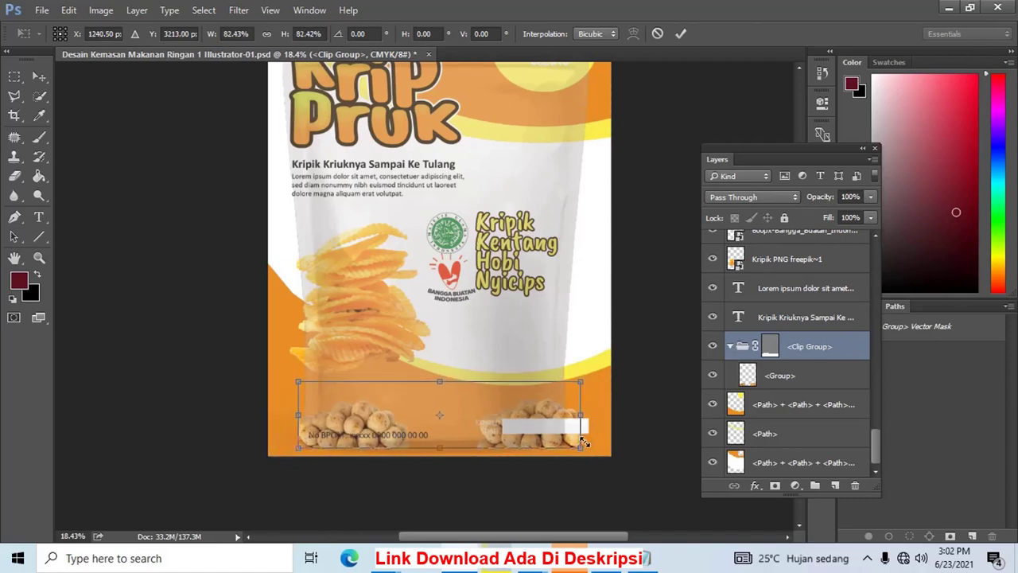
key("Return")
left_click(644, 413)
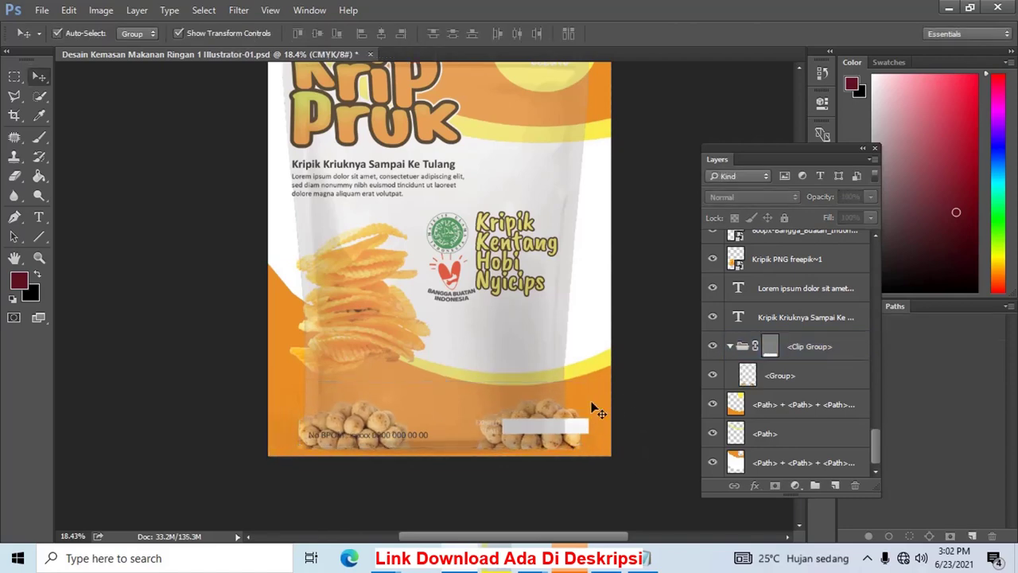
left_click(576, 412)
left_click_drag(572, 411, 556, 425)
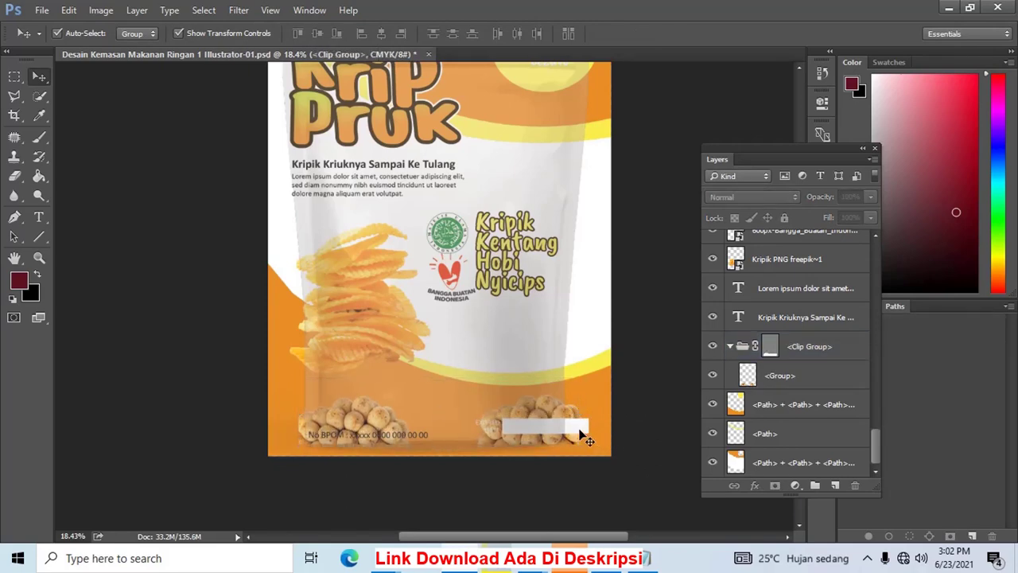
Move the EXPIRED DATE label and white box left beside the No BPOM line
left_click(512, 420)
key("z")
mouse_move(432, 434)
left_mouse_down()
mouse_move(408, 371)
mouse_move(427, 364)
mouse_move(395, 358)
mouse_move(403, 309)
left_mouse_up()
key("ctrl+minus")
key("ctrl+minus")
key("v")
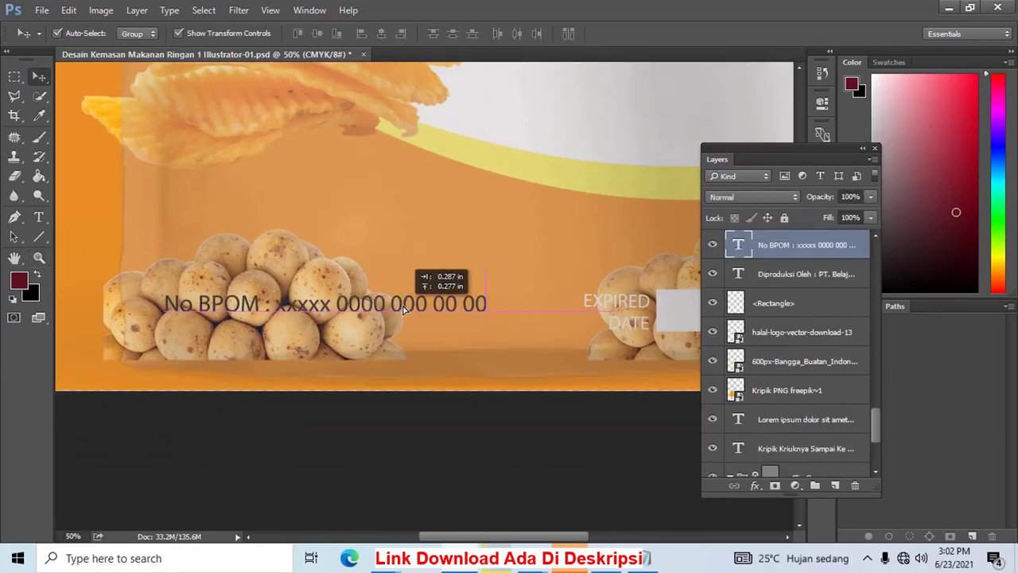
scroll(389, 294, "right", 3)
scroll(382, 290, "right", 3)
left_click(378, 295)
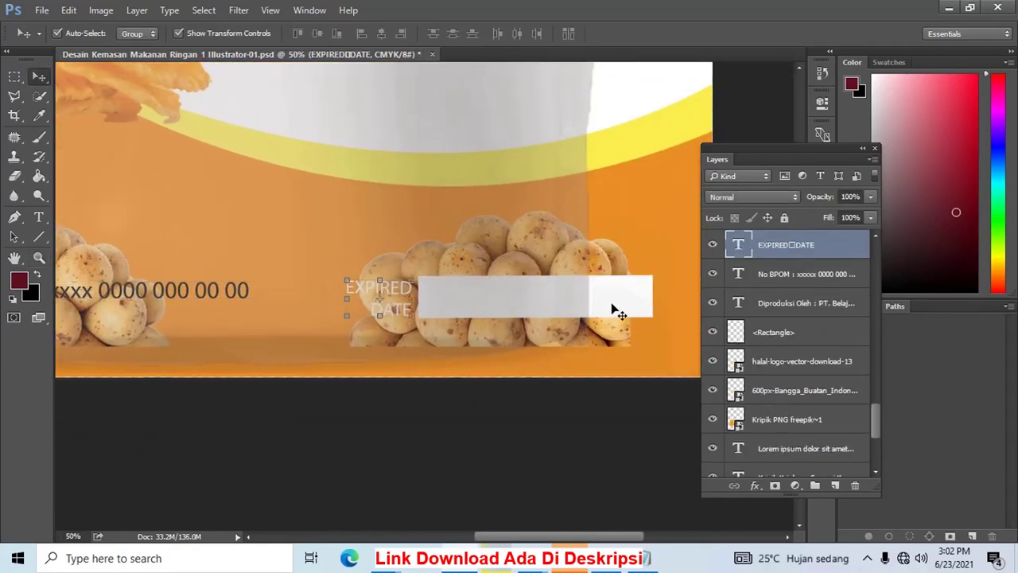
left_click_drag(624, 302, 540, 300)
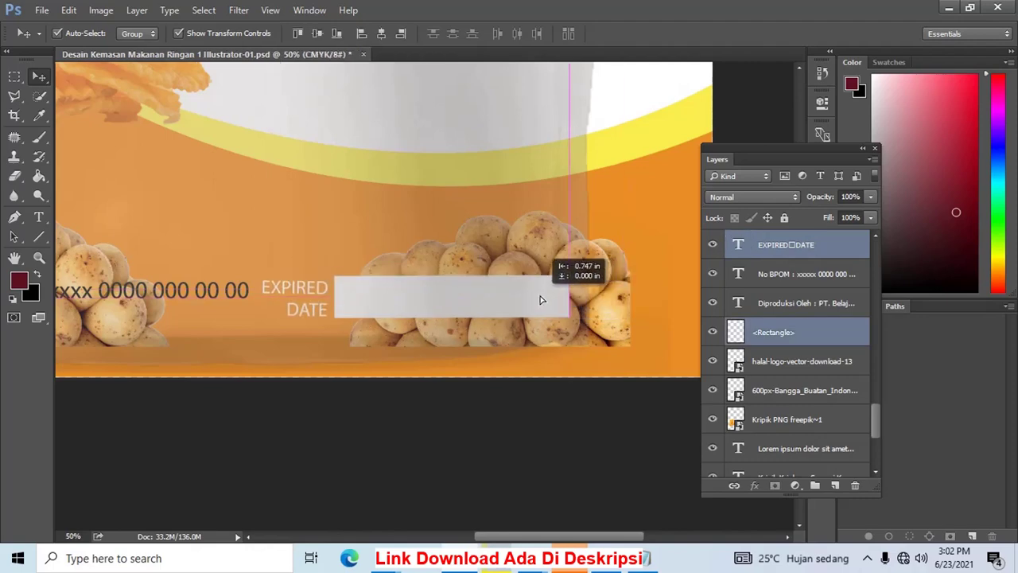
key("ctrl+minus")
key("ctrl+minus")
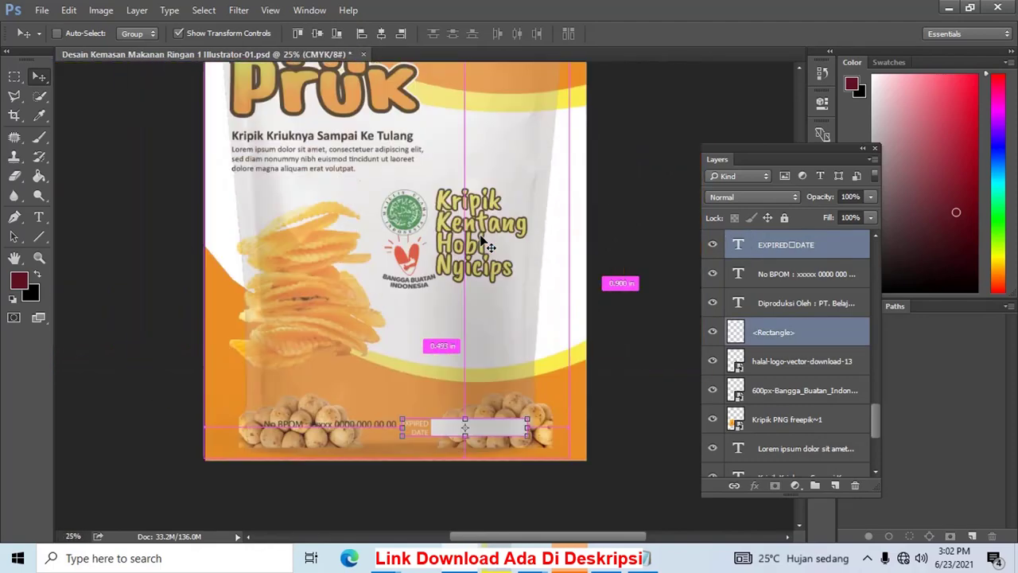
key("ctrl+minus")
Shift the chips image slightly right and make it a little smaller
left_click_drag(348, 360, 369, 365)
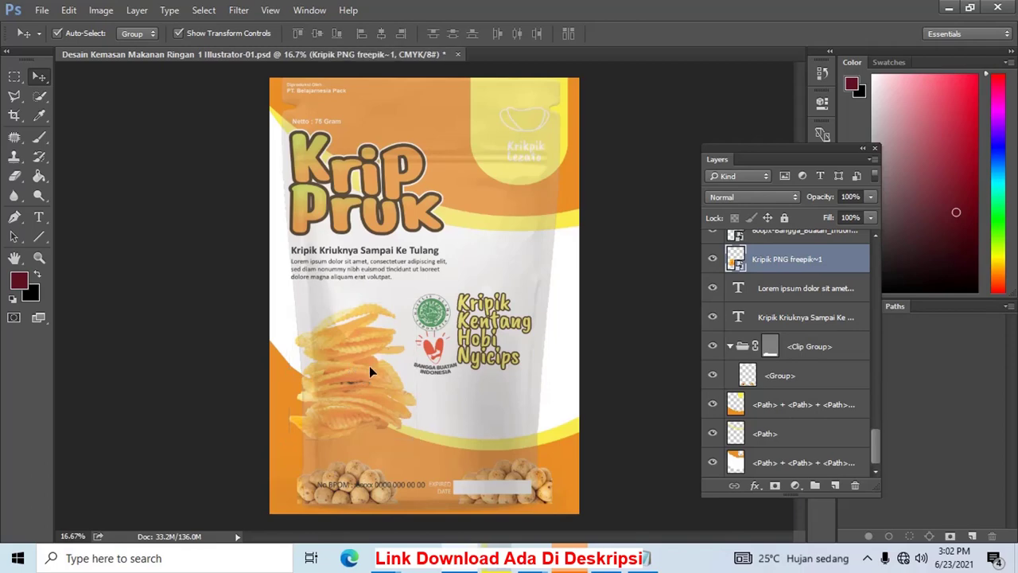
left_click_drag(439, 300, 434, 305)
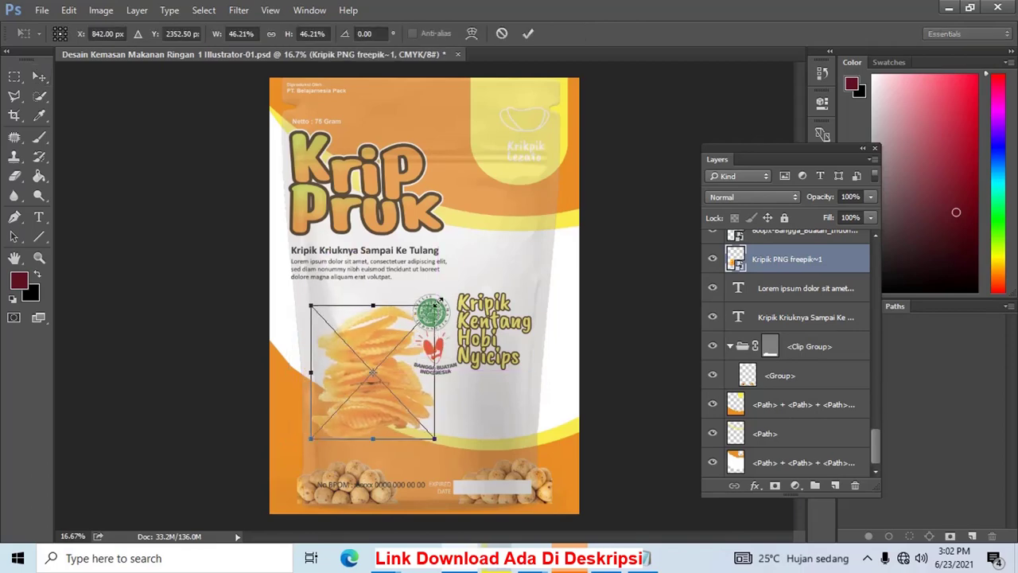
key("Return")
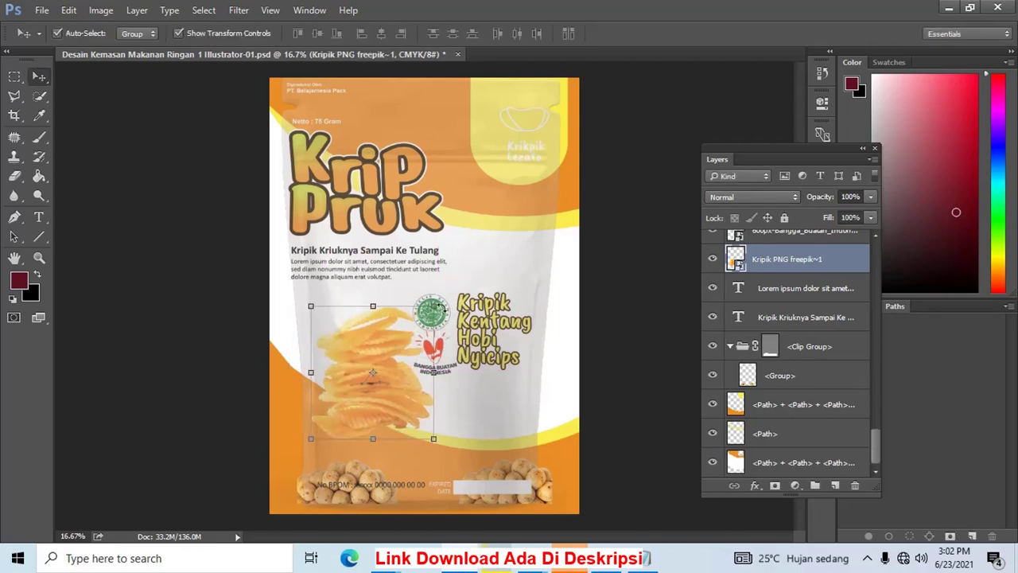
left_click(475, 323)
key("ctrl+t")
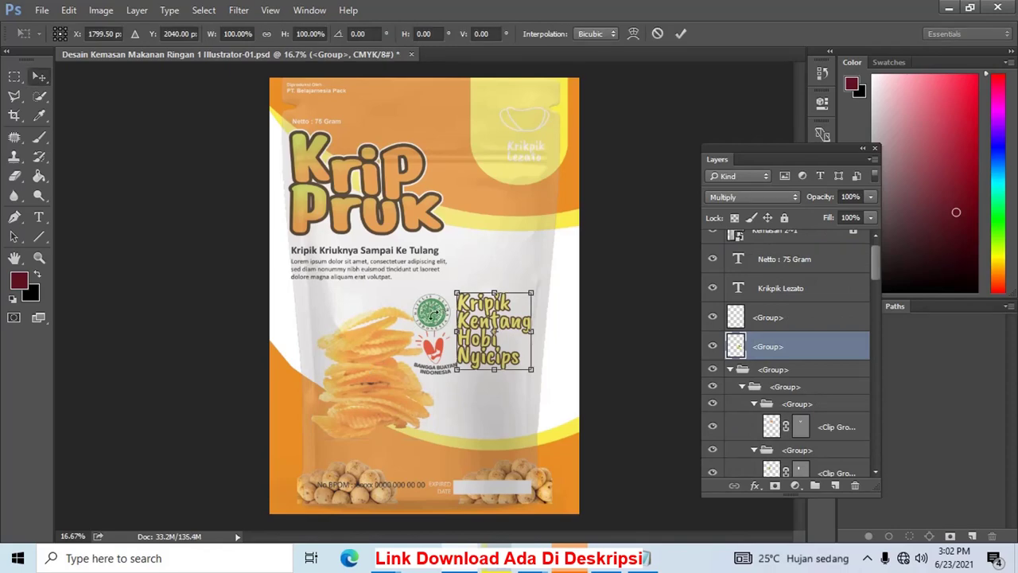
key("Return")
Shrink the halal and Bangga Buatan Indonesia logos together to about 65%
left_click(433, 312)
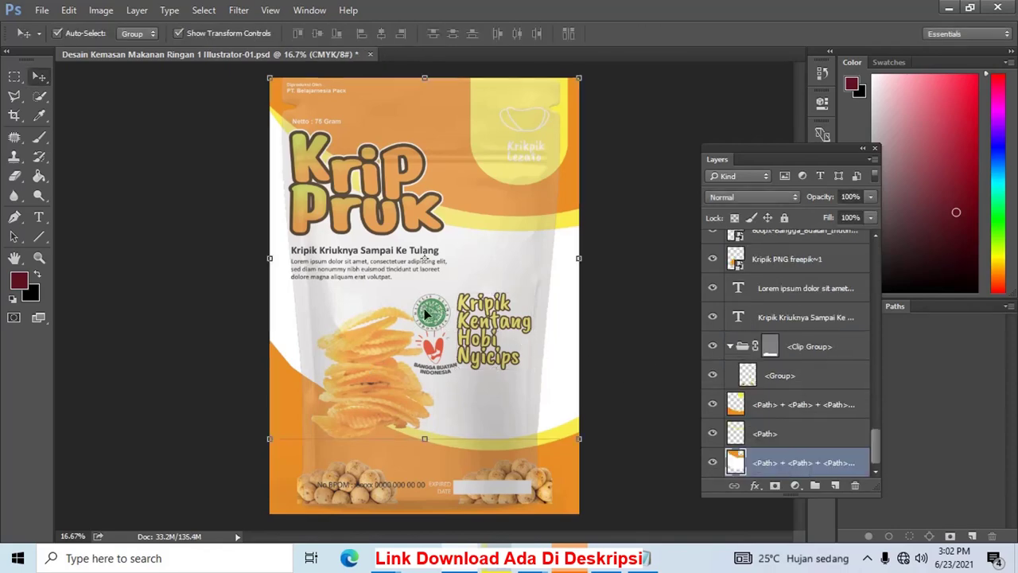
left_click(436, 349, "shift")
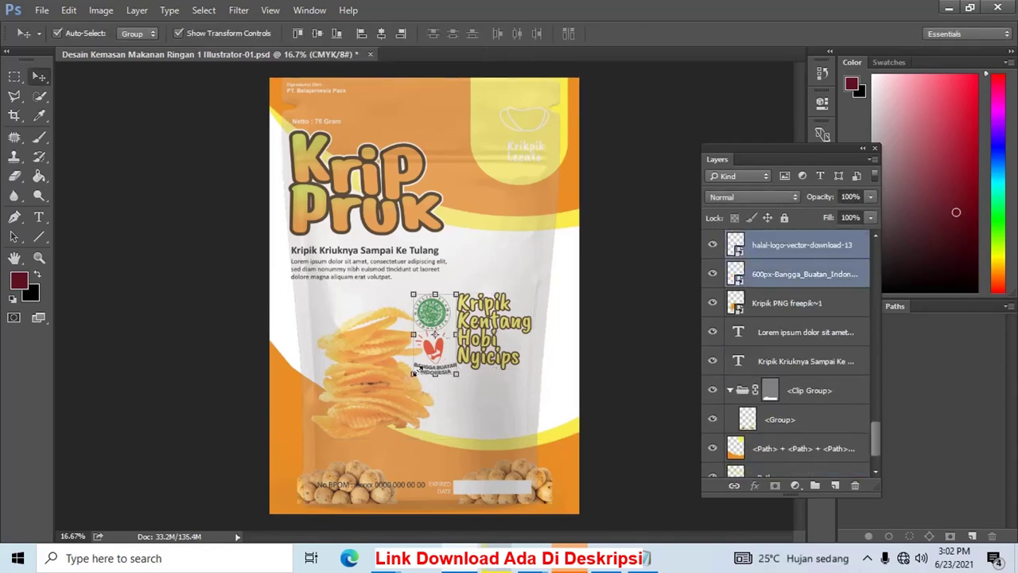
key("ctrl+t")
left_click_drag(412, 375, 428, 346)
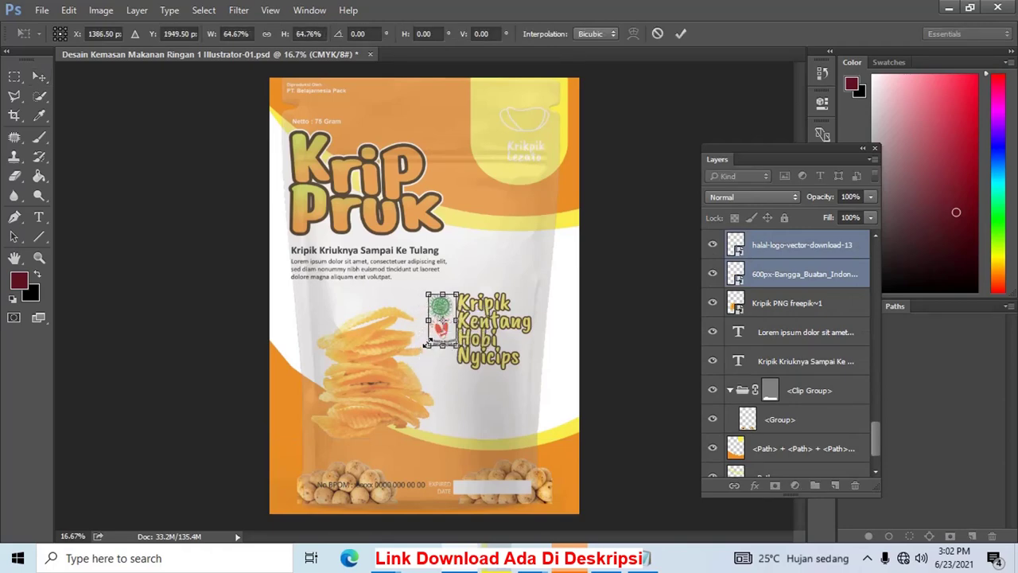
key("Return")
left_click(398, 348)
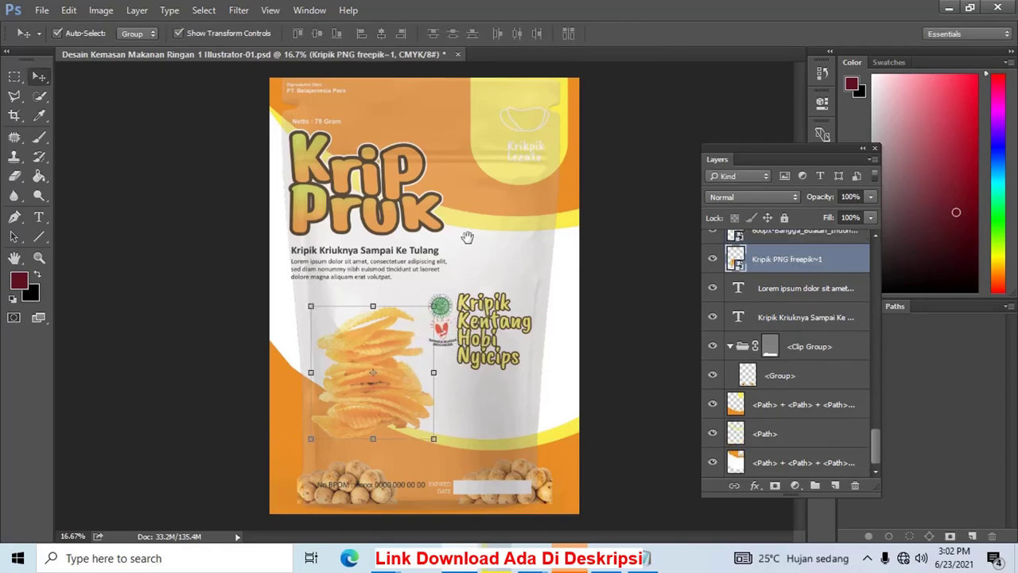
left_click(418, 184)
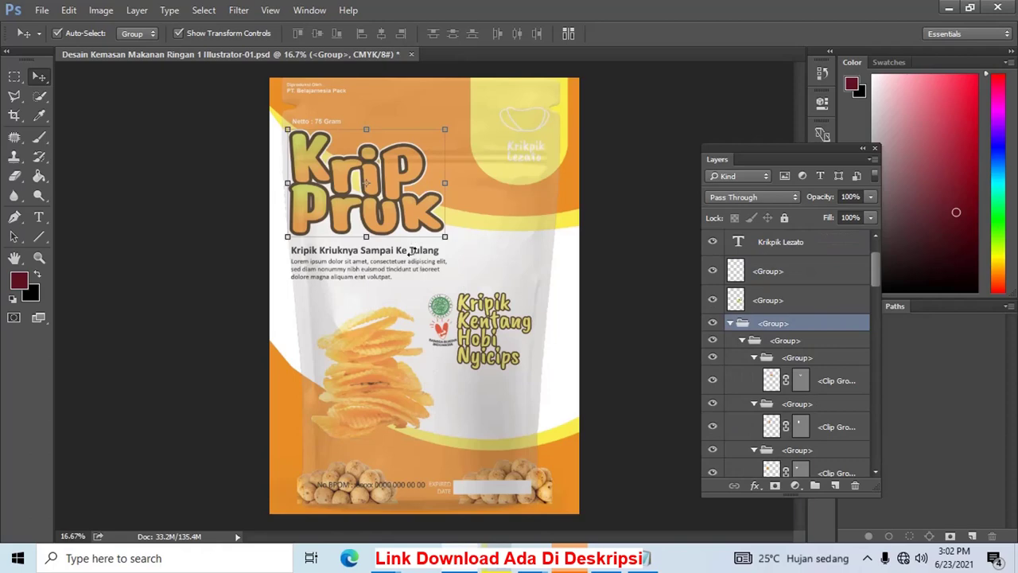
Move the Krip Pruk title, tagline and Lorem ipsum description to the right
key("ctrl+t")
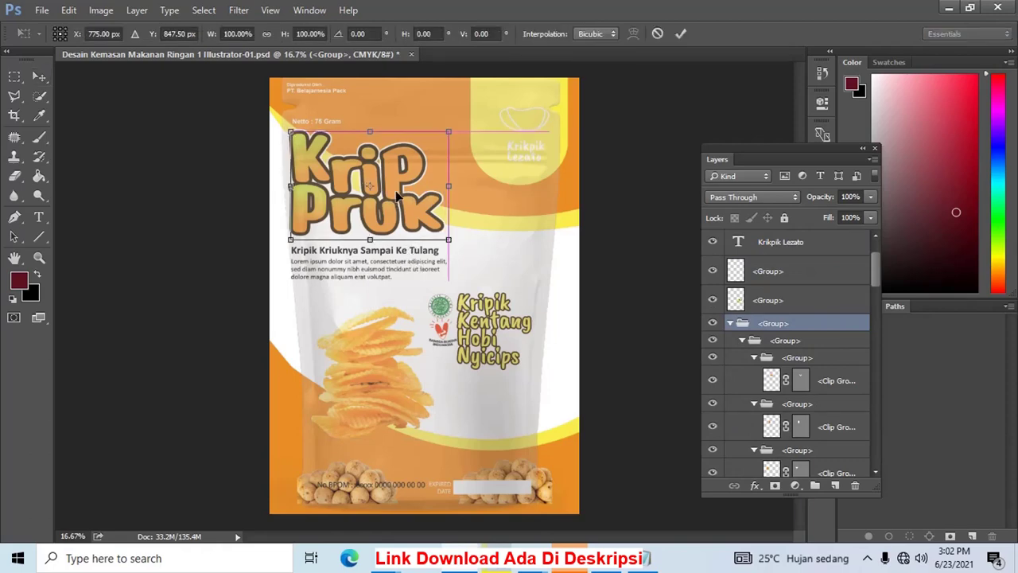
left_click_drag(390, 197, 415, 197)
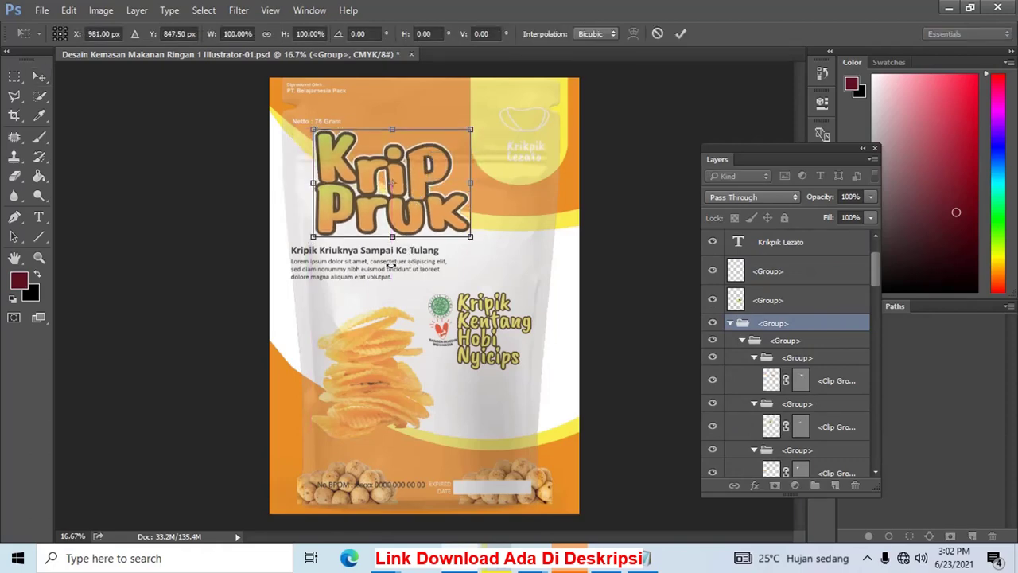
key("Return")
left_click(380, 276)
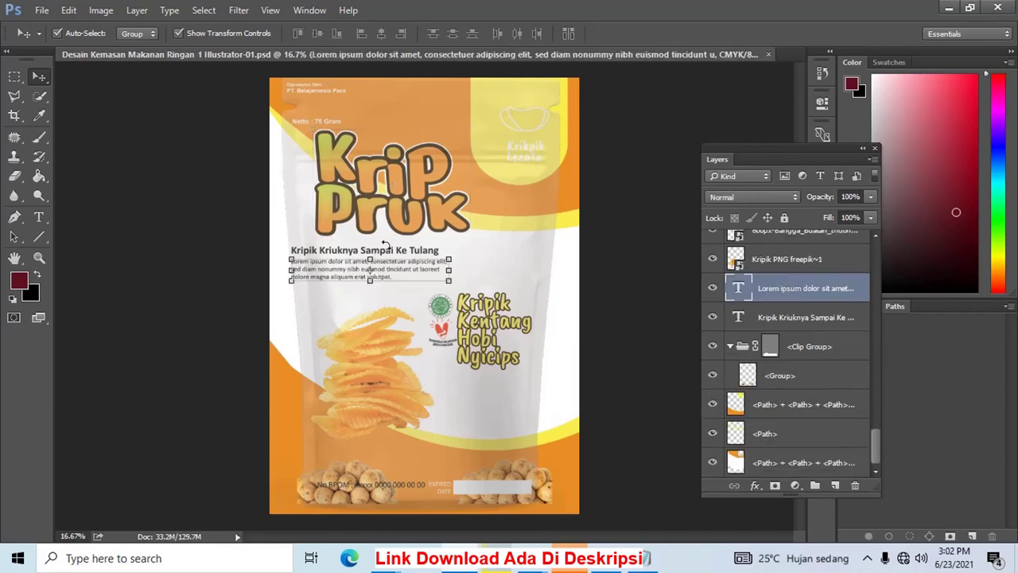
left_click(215, 278)
left_click(328, 252)
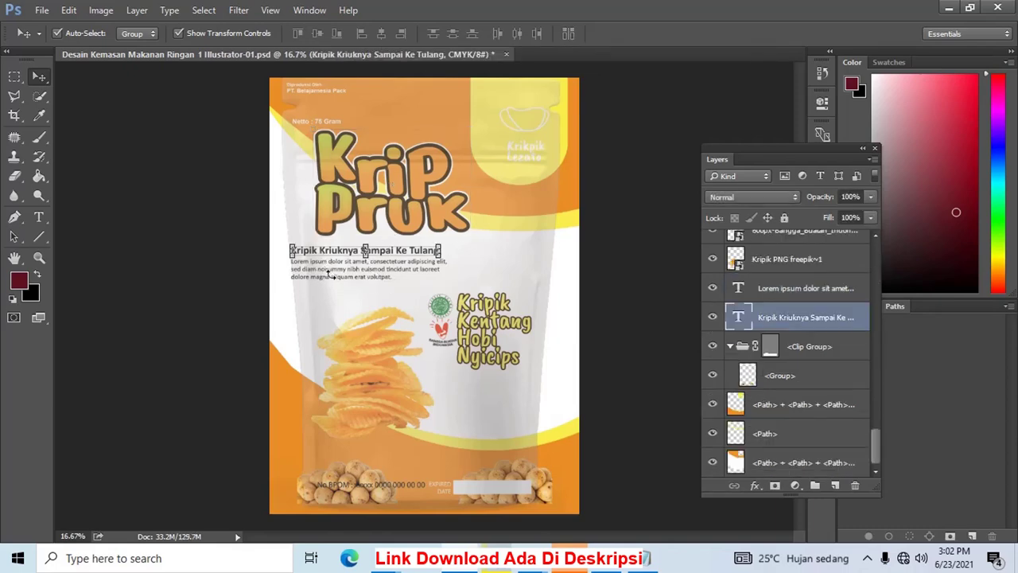
left_click(338, 279, "shift")
left_click_drag(342, 261, 374, 253)
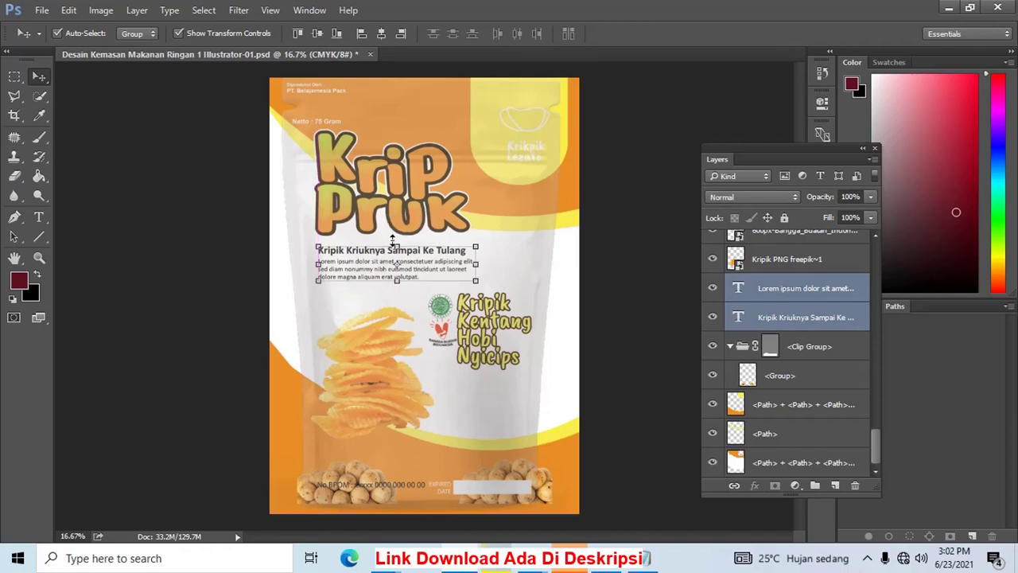
Move the Netto : 75 Gram text to the right and zoom into the pouch's top-left
left_click(324, 127)
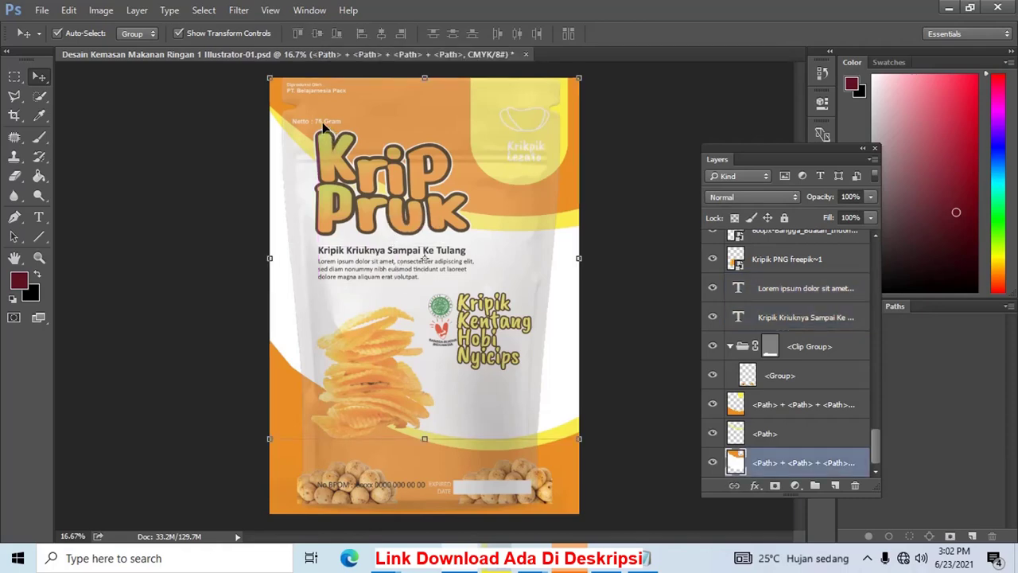
left_click_drag(322, 121, 344, 120)
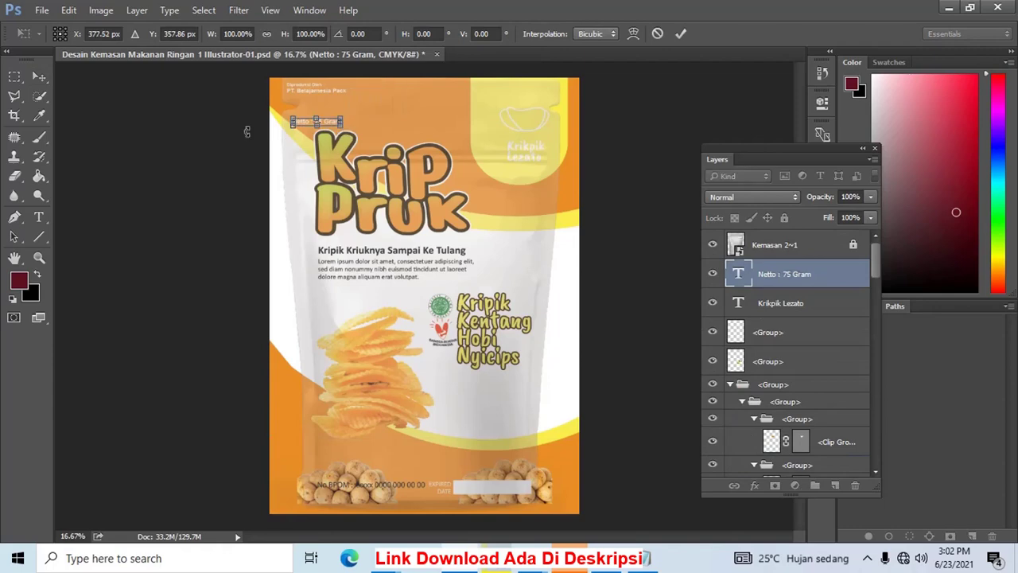
key("Return")
key("z")
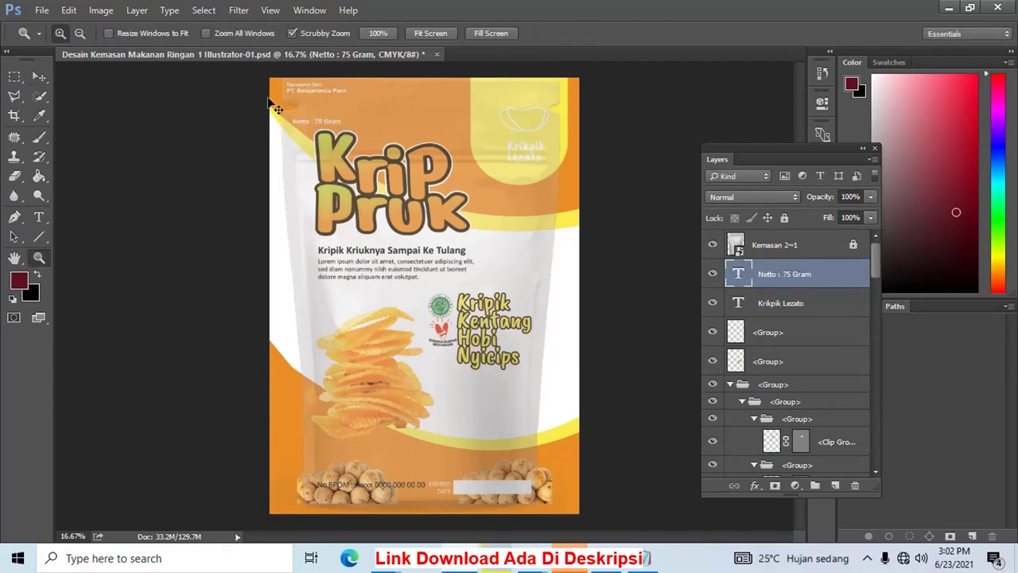
mouse_move(277, 83)
left_mouse_down()
mouse_move(374, 141)
mouse_move(320, 120)
mouse_move(348, 168)
mouse_move(443, 177)
left_mouse_up()
key("v")
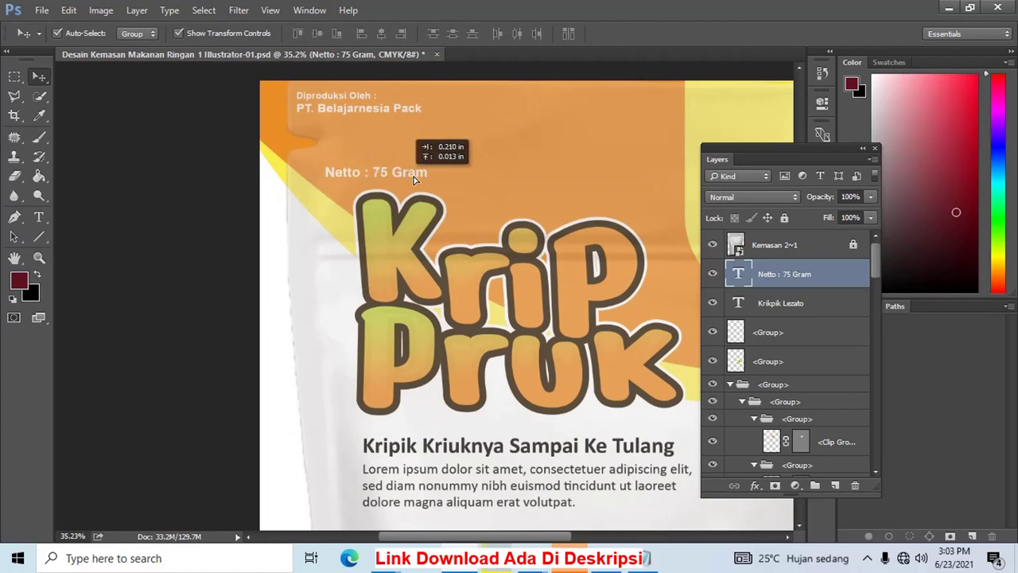
Shift the Diproduksi Oleh producer credit to the right, away from the edge
left_click(373, 109)
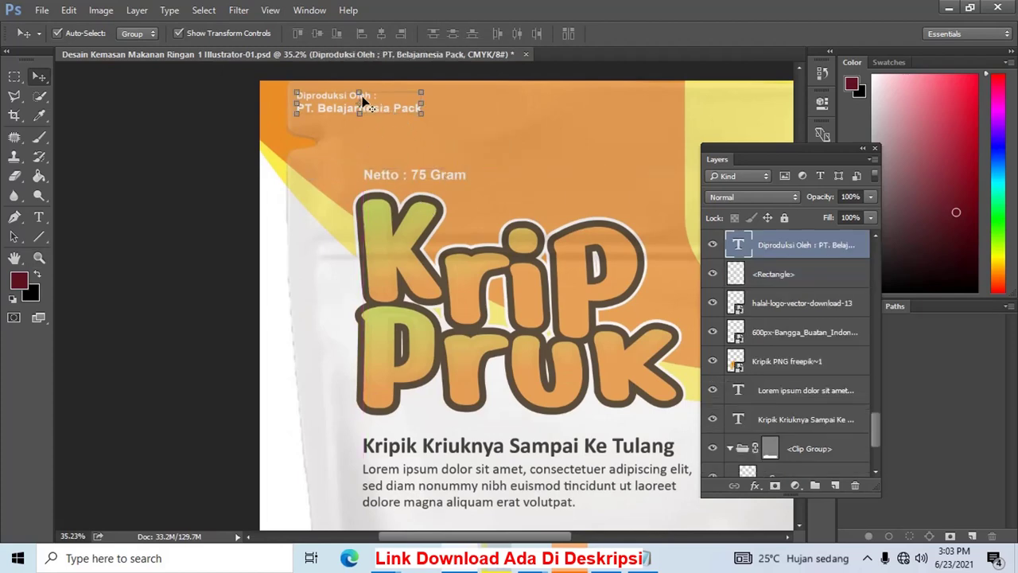
key("ctrl+t")
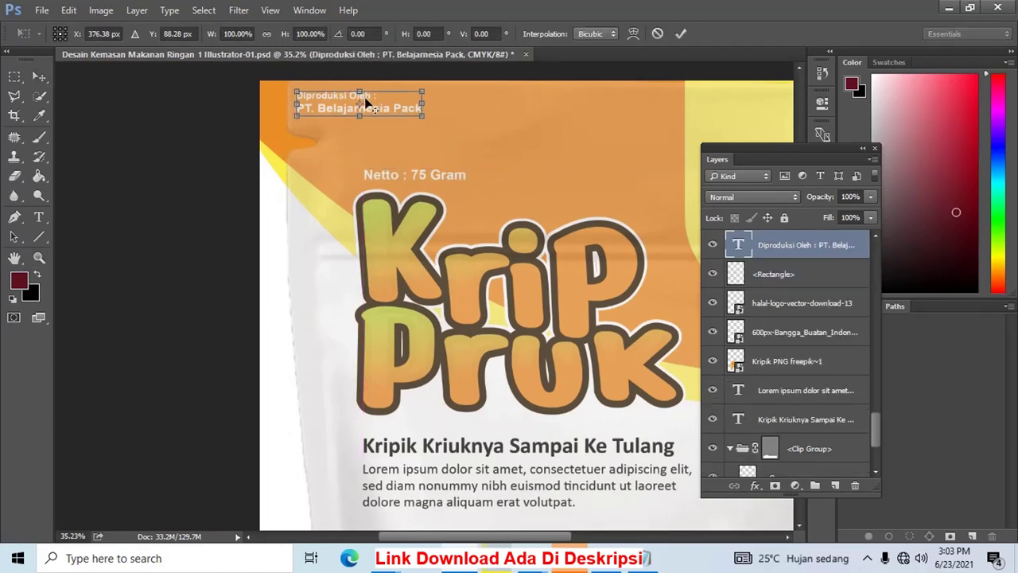
key("Return")
key("ctrl+t")
left_click_drag(367, 95, 416, 103)
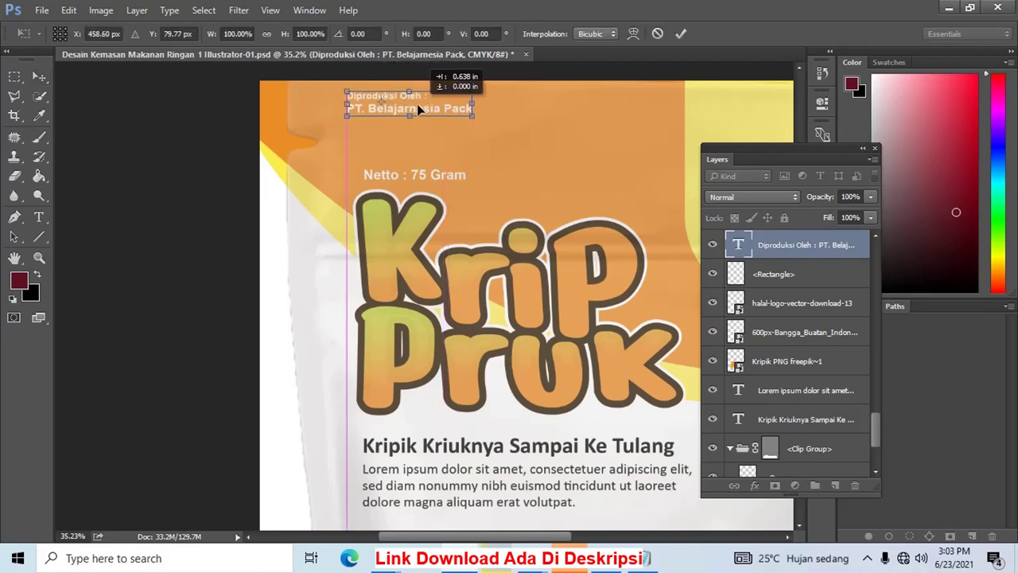
key("ctrl+minus")
key("ctrl+minus")
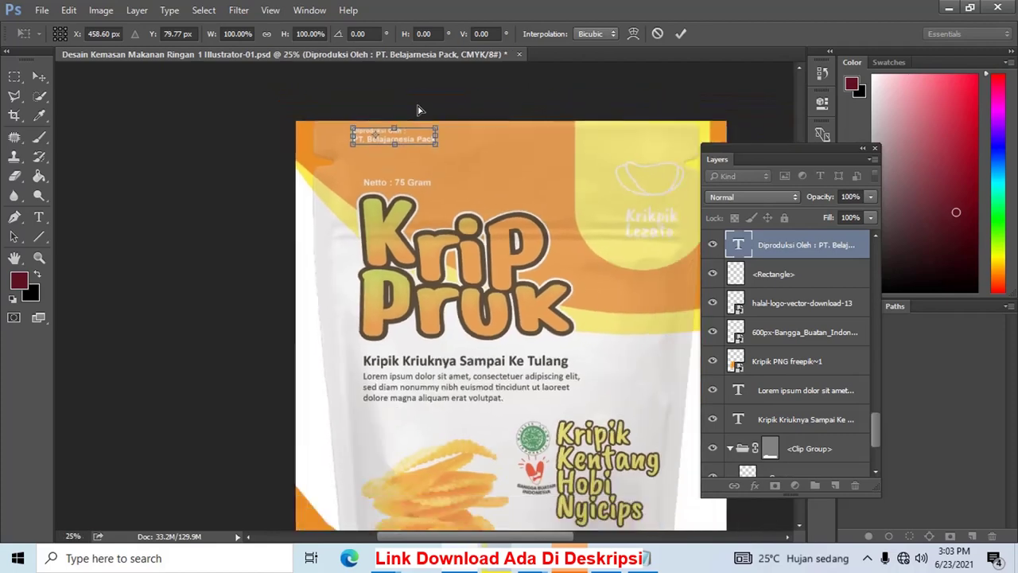
key("ctrl+minus")
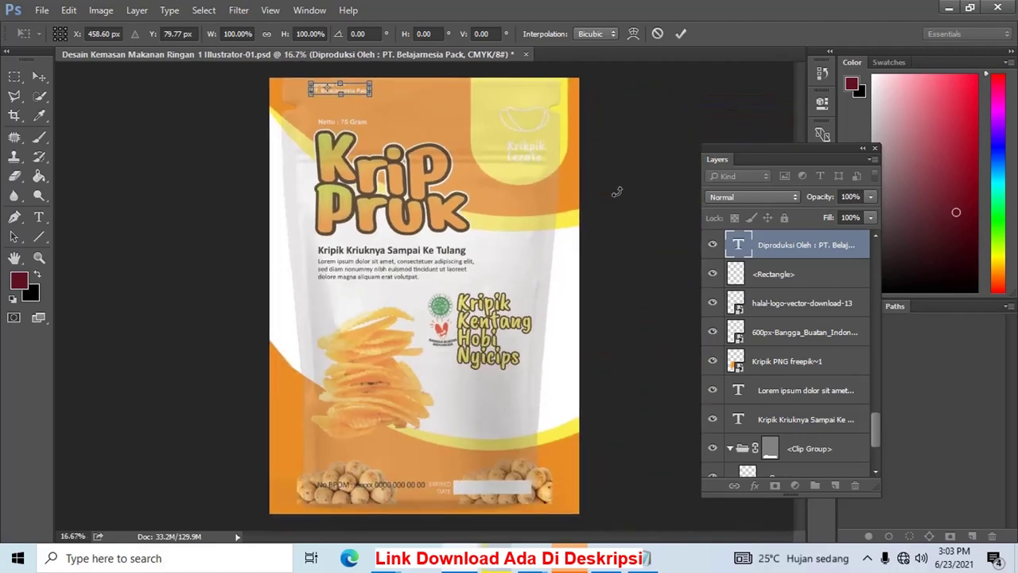
key("Return")
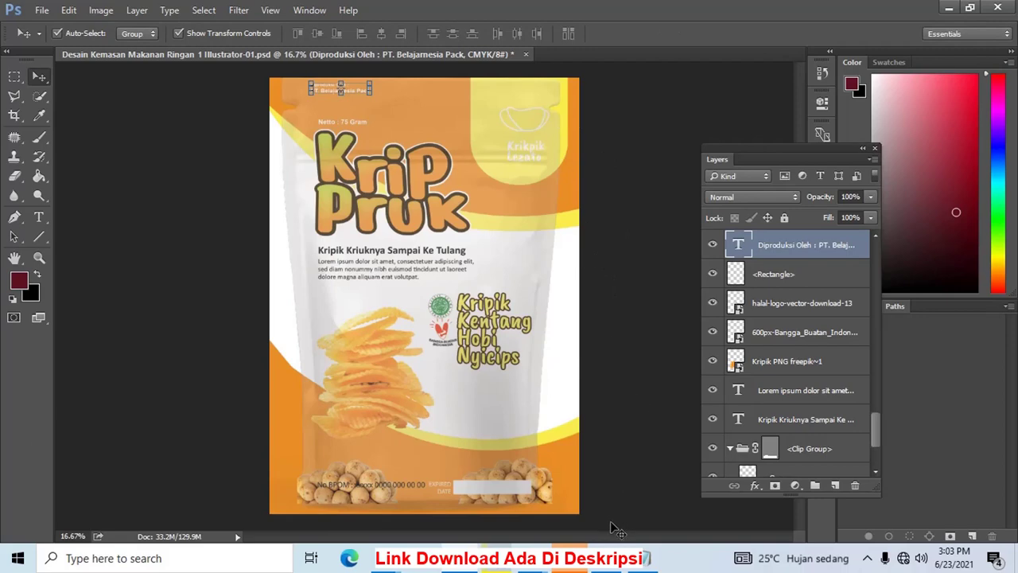
Scale all the label layers down slightly to fit inside the pouch
mouse_move(610, 521)
left_mouse_down()
mouse_move(562, 102)
mouse_move(571, 80)
mouse_move(554, 86)
left_mouse_up()
key("ctrl+t")
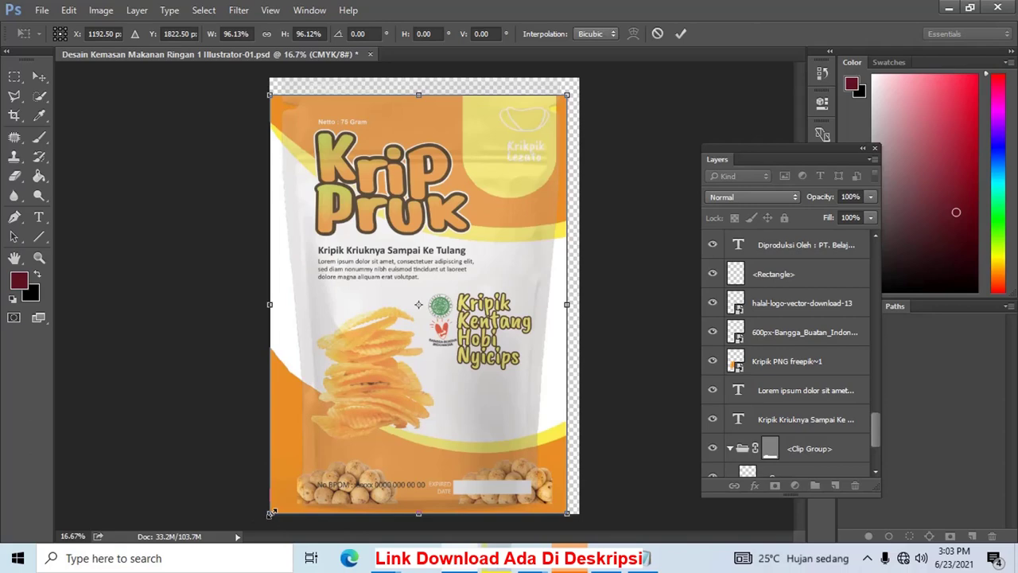
left_click_drag(270, 513, 277, 503)
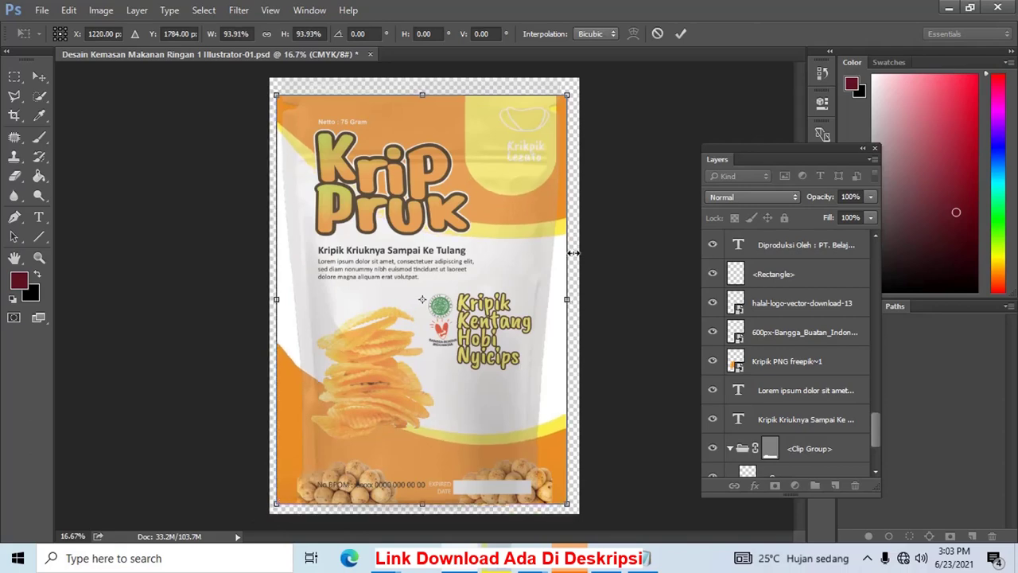
key("v")
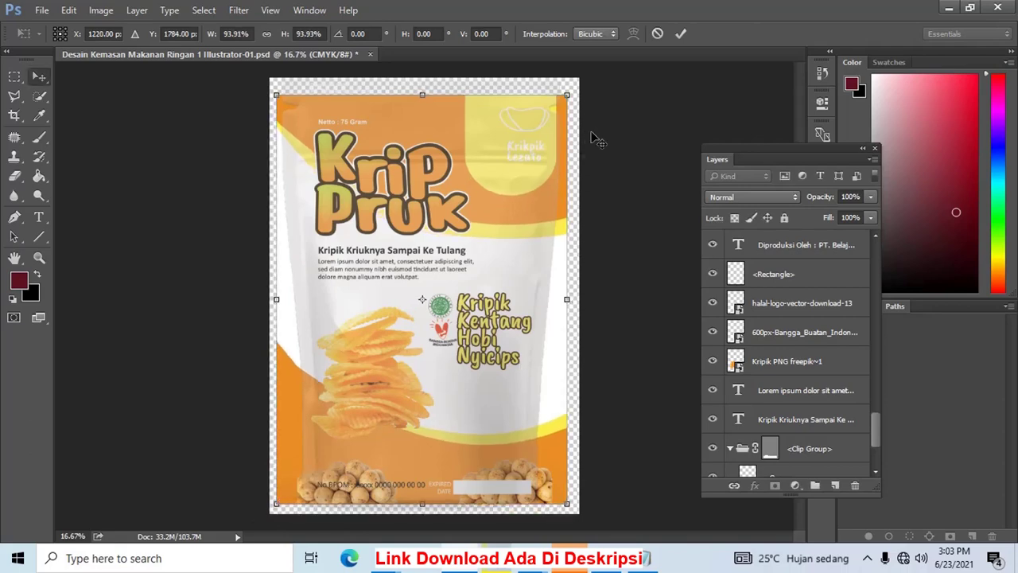
key("Return")
Move the chip outline logo left so it centres over Krikpik Lezato in the yellow panel
left_click(531, 120)
left_click(523, 136)
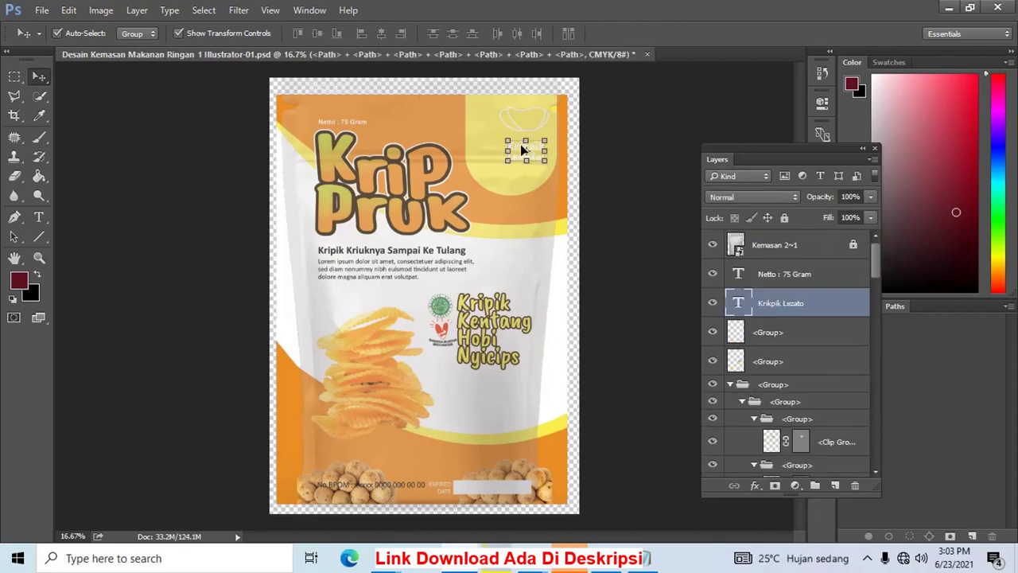
key("z")
left_click_drag(485, 104, 538, 145)
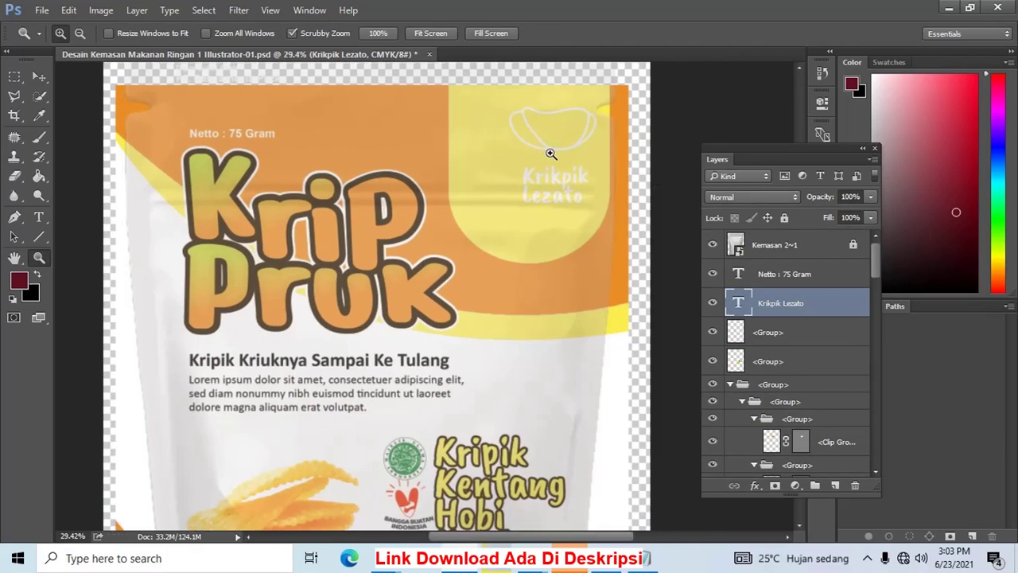
key("v")
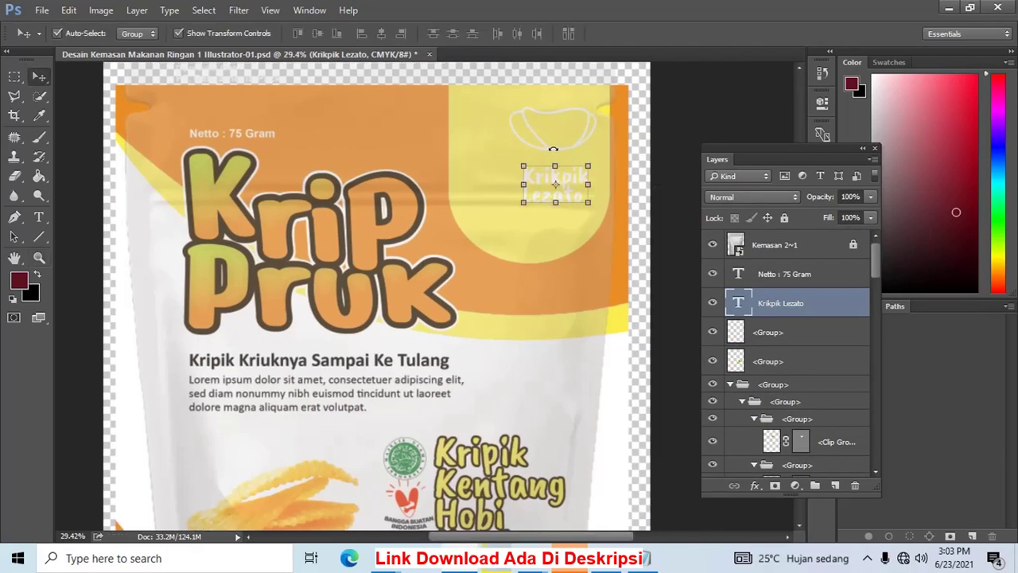
left_click(579, 152)
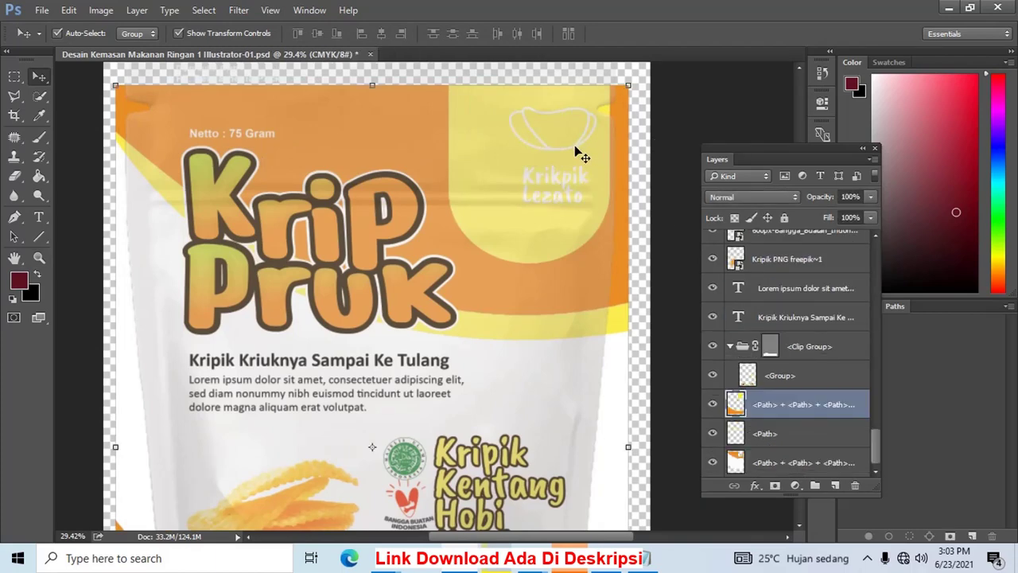
mouse_move(575, 148)
left_mouse_down()
mouse_move(545, 150)
mouse_move(538, 182)
left_mouse_up()
left_click(574, 189)
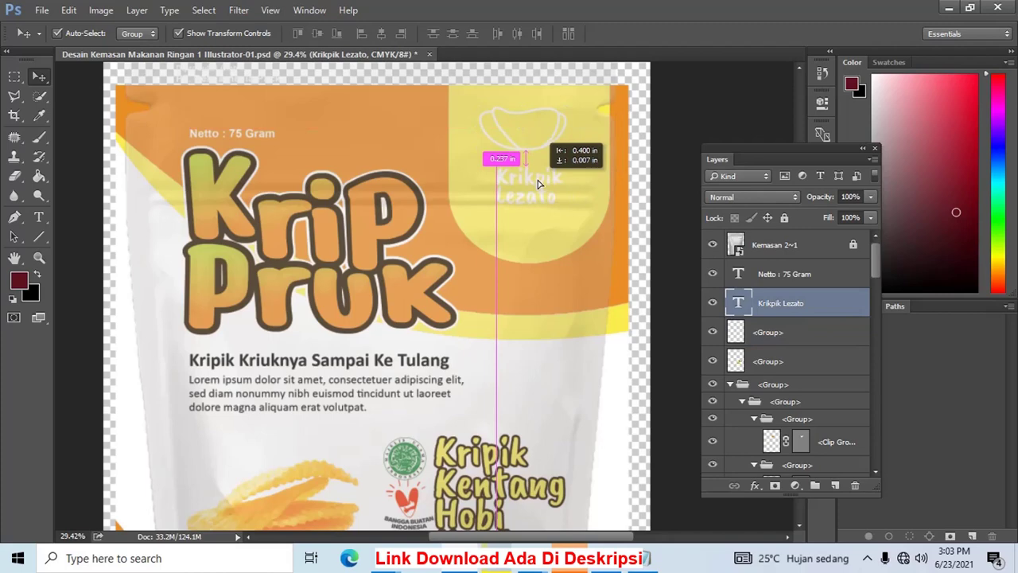
left_click(649, 109)
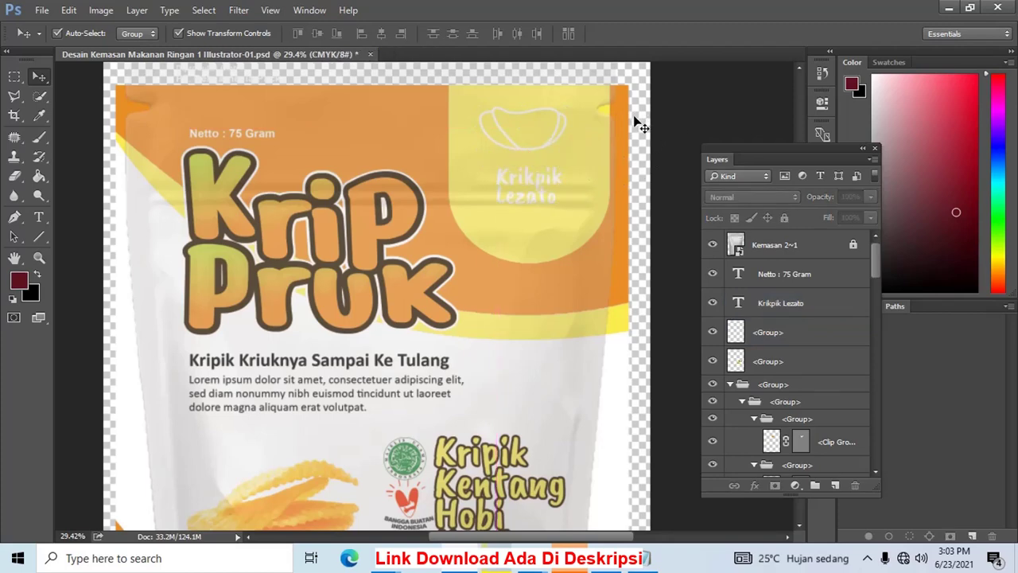
key("ctrl+minus")
key("ctrl+minus")
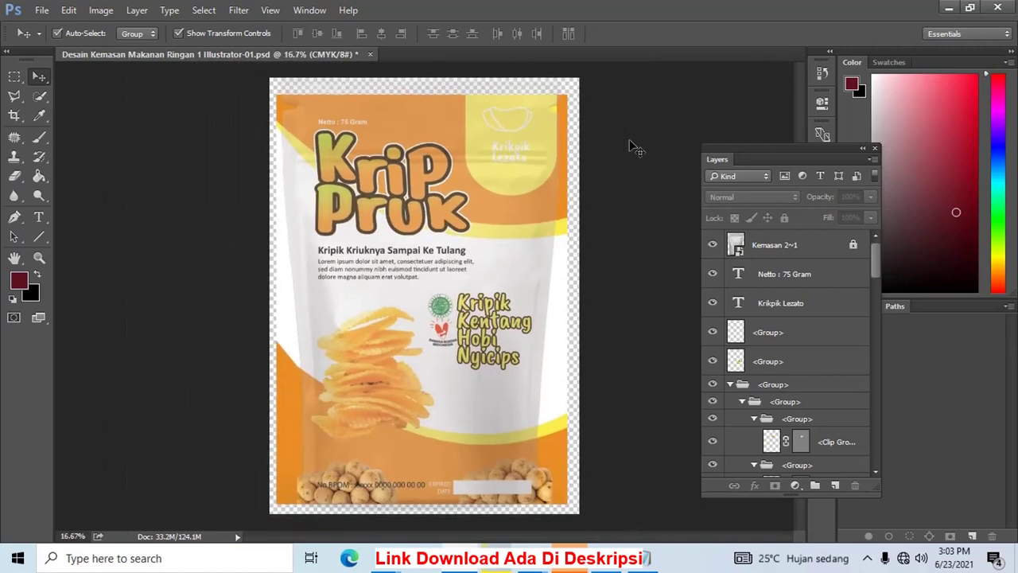
Nudge the label's background Clip Group a few pixels to the left
left_click_drag(586, 505, 558, 83)
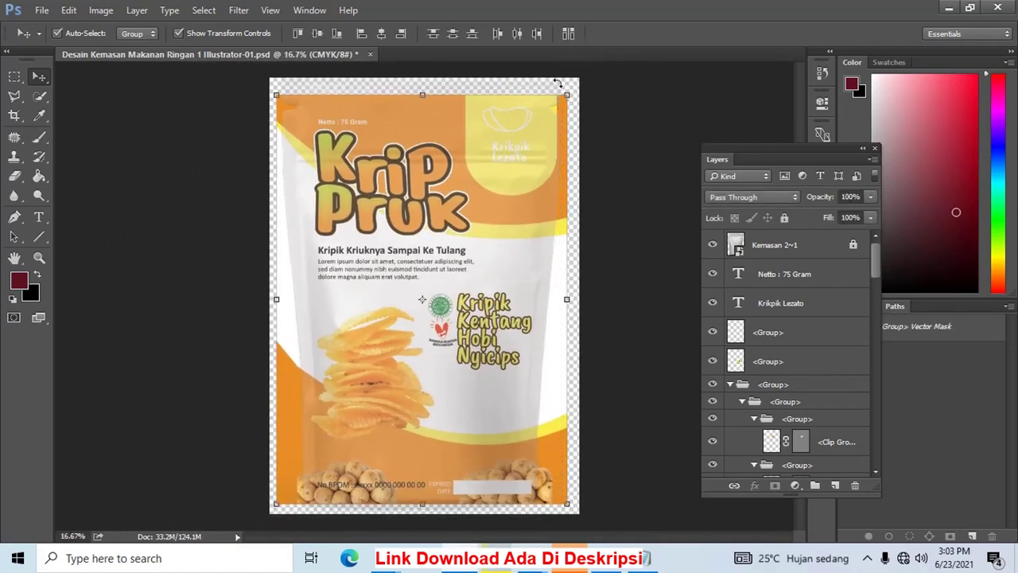
key("shift+Left")
key("shift+Left")
key("shift+Left")
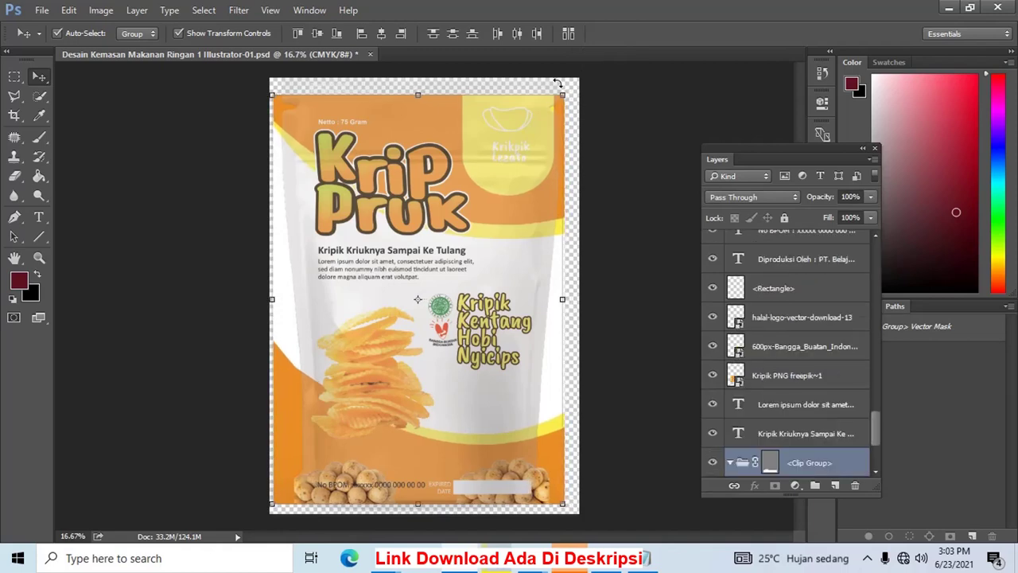
key("shift+Left")
key("shift+Left")
key("shift+Left")
key("shift+Left")
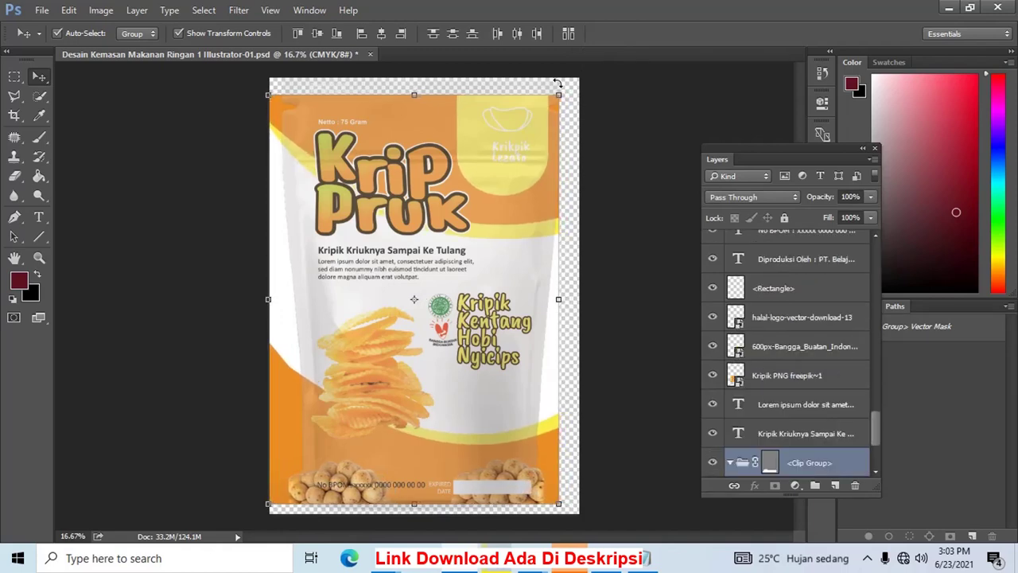
key("shift+Left")
key("shift+Left")
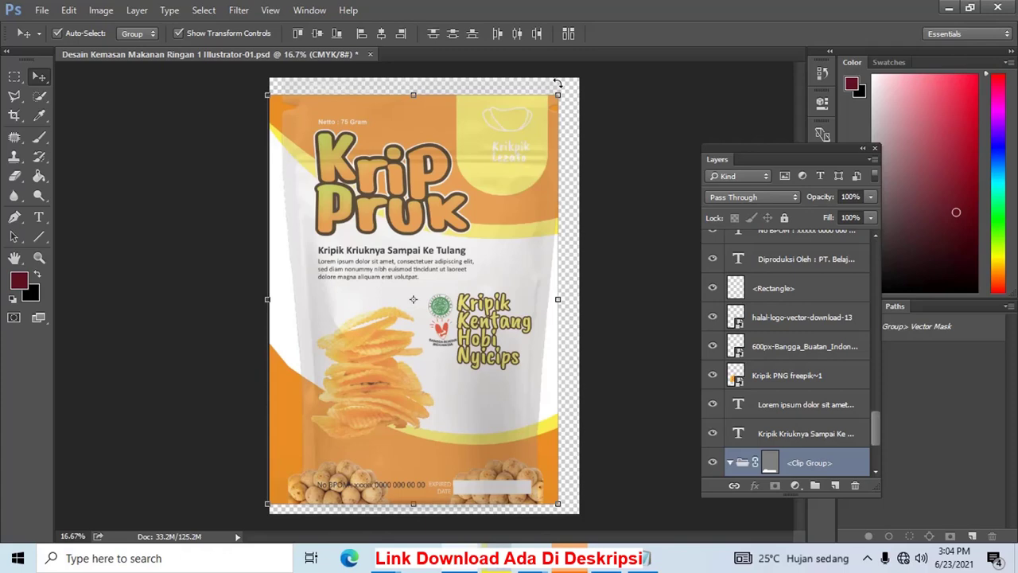
key("shift+Left")
key("shift+Right")
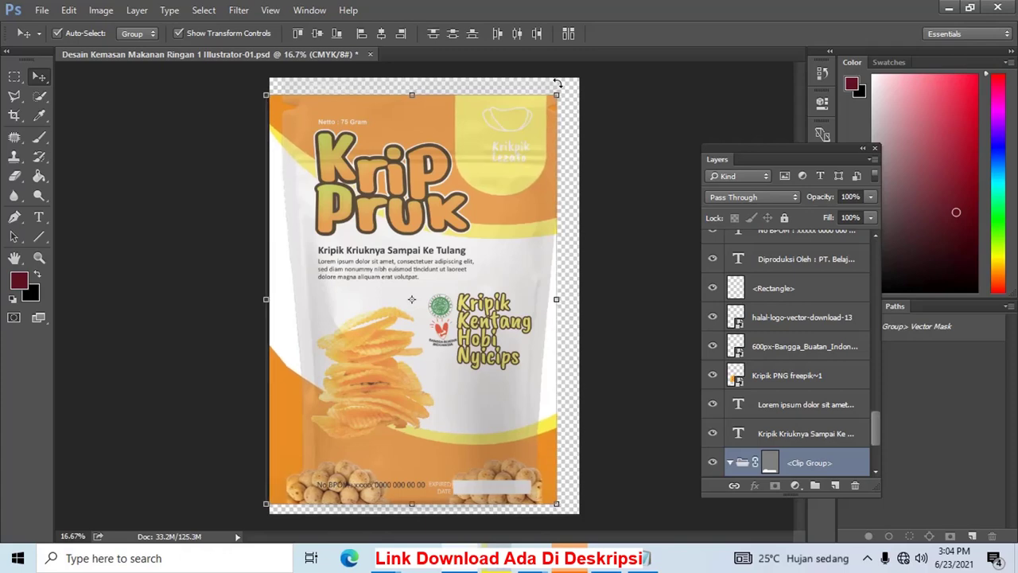
left_click(590, 500)
Nudge the bottom snack artwork group slightly to the right
left_click(291, 485)
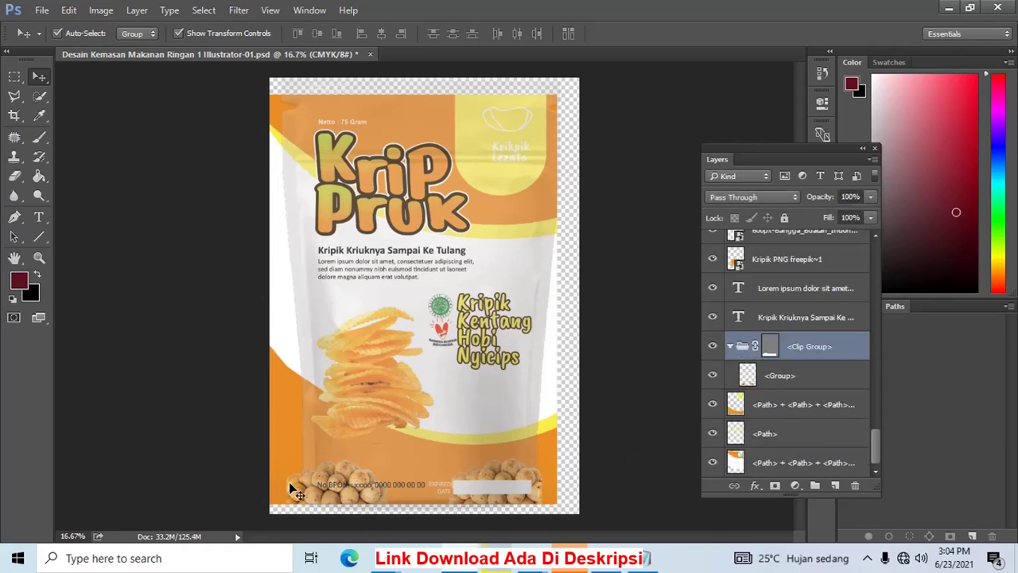
key("shift+Right")
key("shift+Right")
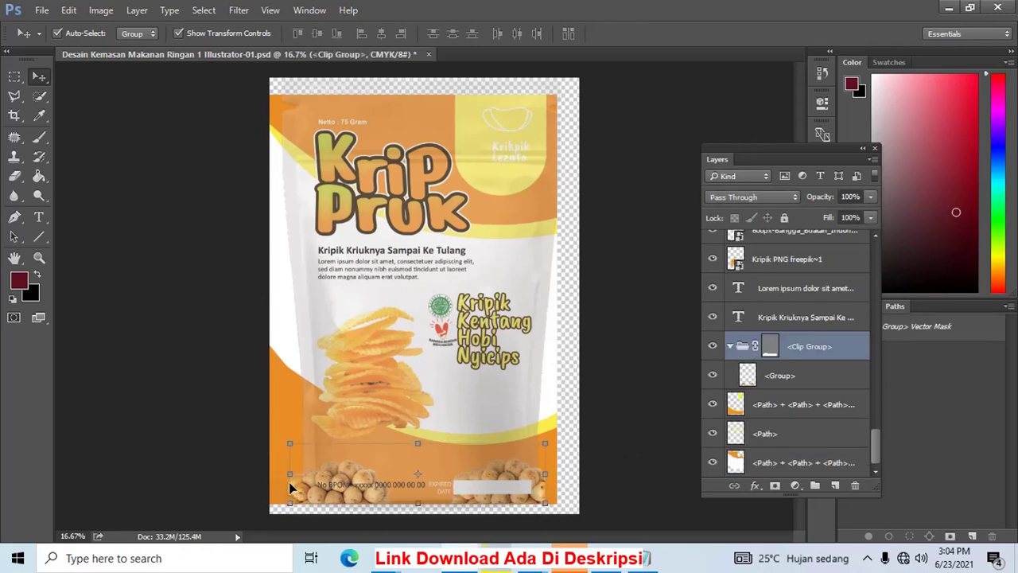
key("shift+Right")
key("shift+Right")
key("shift+Right")
key("shift+Right")
key("shift+Right")
key("shift+Right")
key("shift+Right")
key("shift+Right")
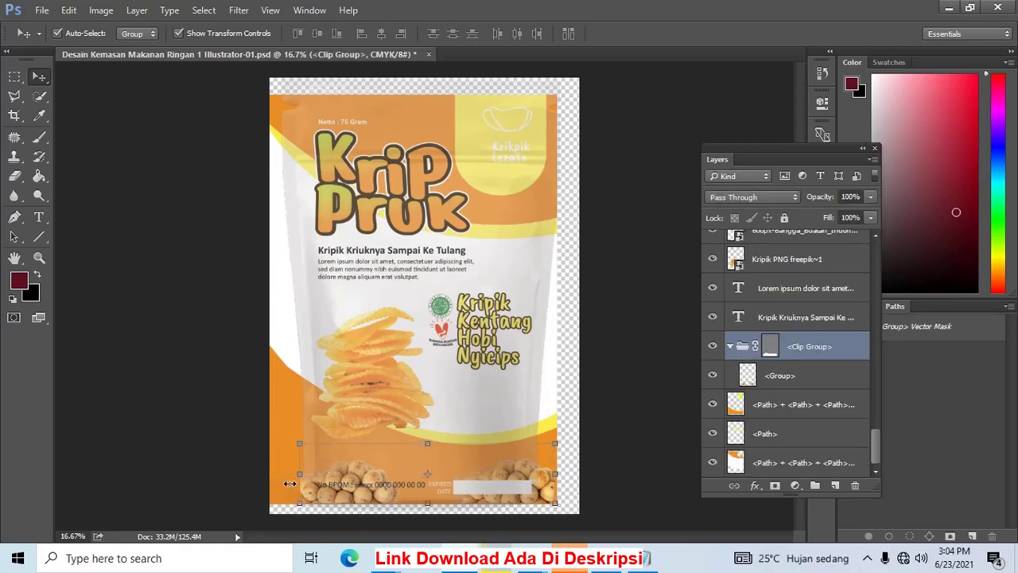
key("shift+Left")
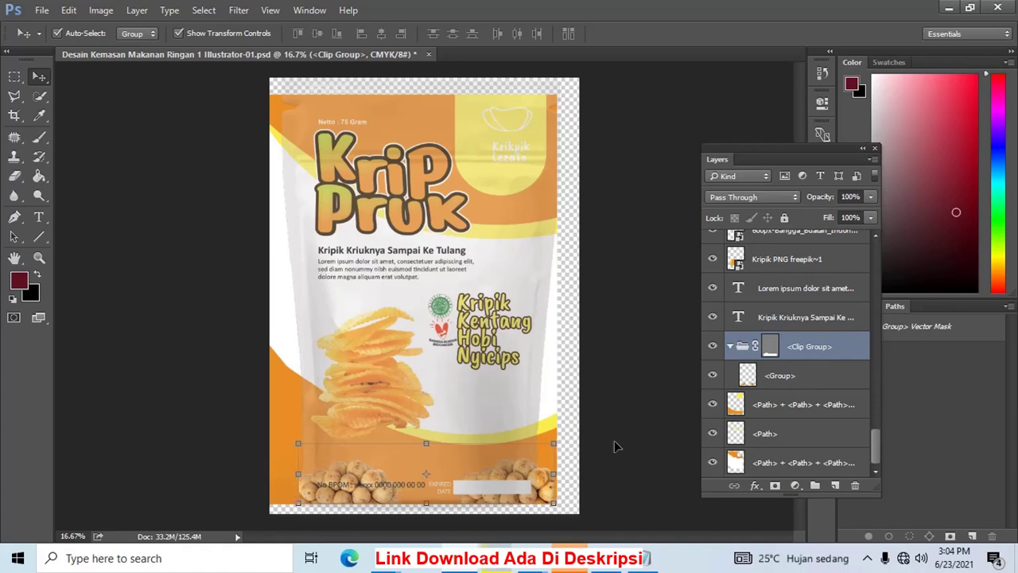
scroll(827, 350, "up", 2)
scroll(827, 349, "up", 2)
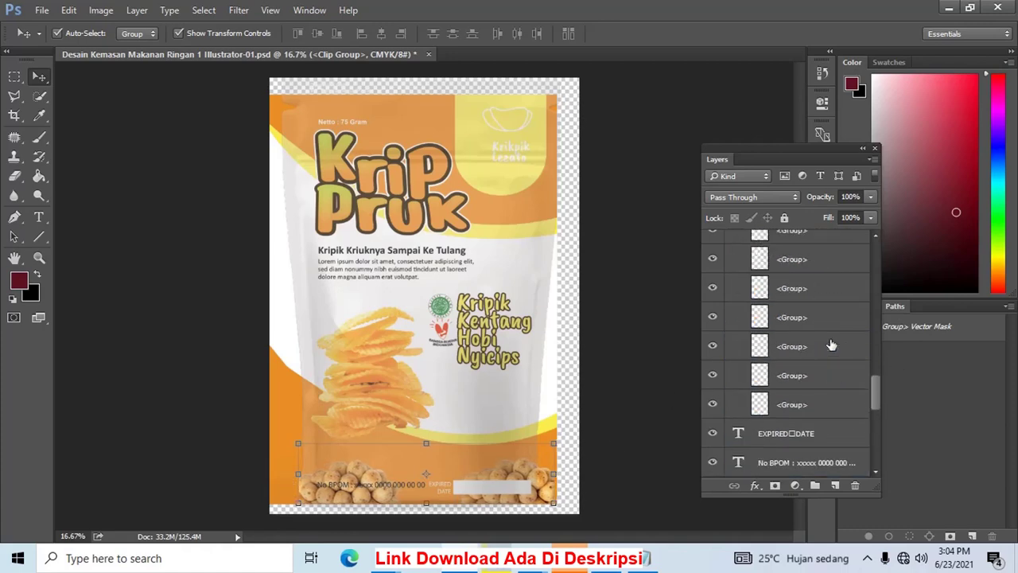
scroll(829, 347, "up", 2)
scroll(831, 343, "up", 3)
scroll(834, 326, "up", 2)
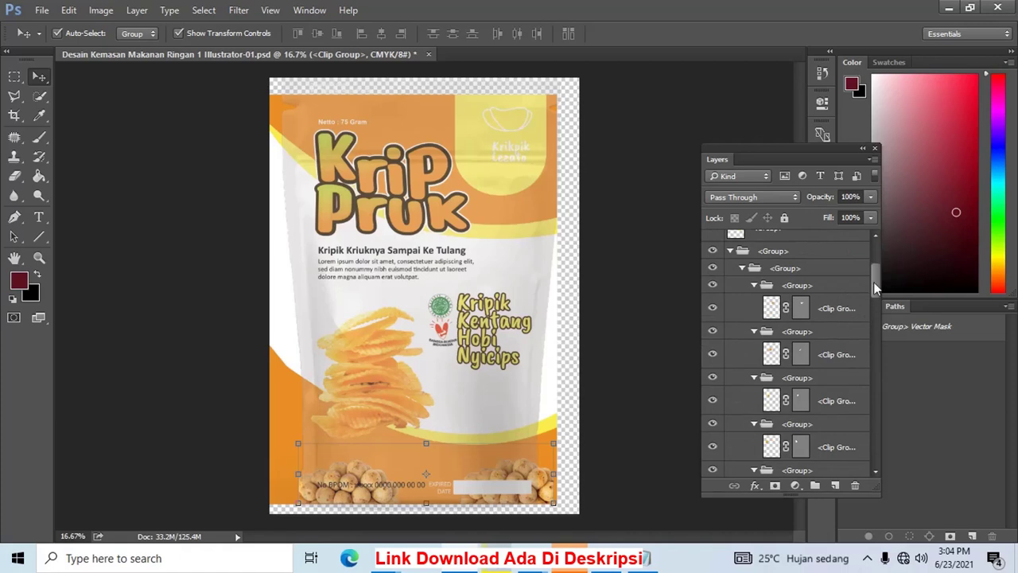
left_click_drag(873, 281, 870, 223)
Group all label layers, from Netto : 75 Gram to the bottom paths, into Group 1
left_click(867, 275)
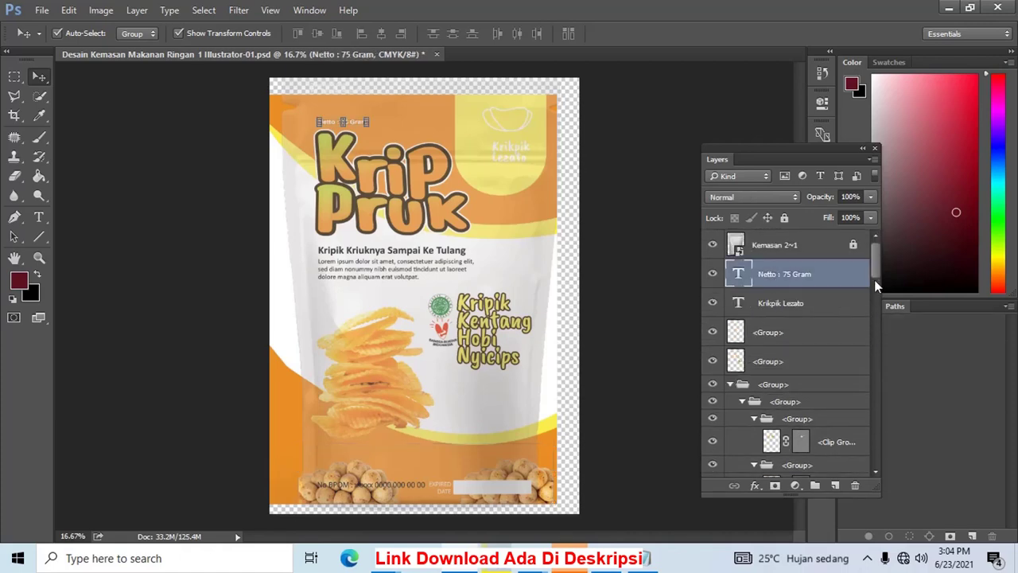
left_click_drag(874, 284, 876, 444)
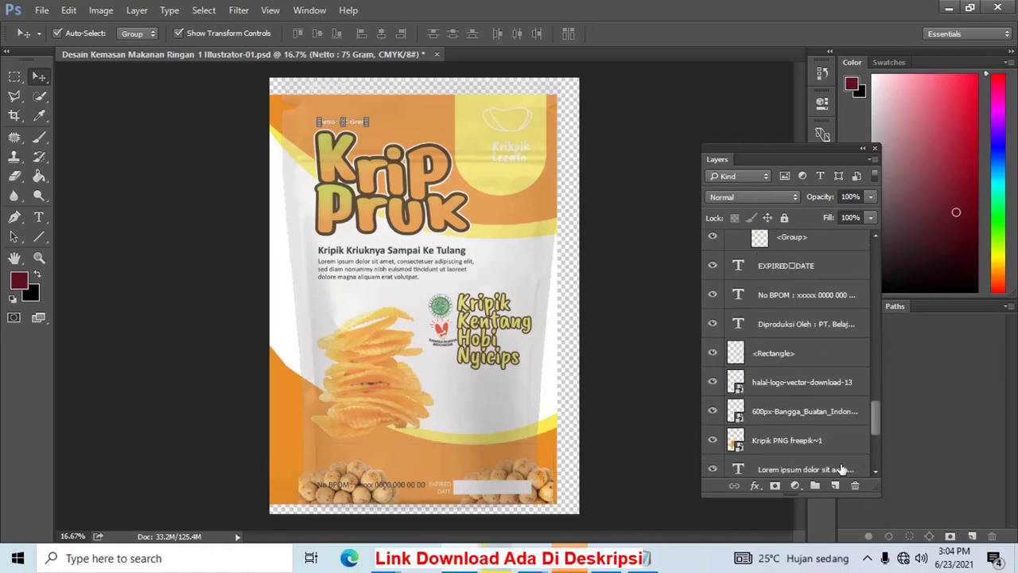
left_click(841, 469, "shift")
key("ctrl+g")
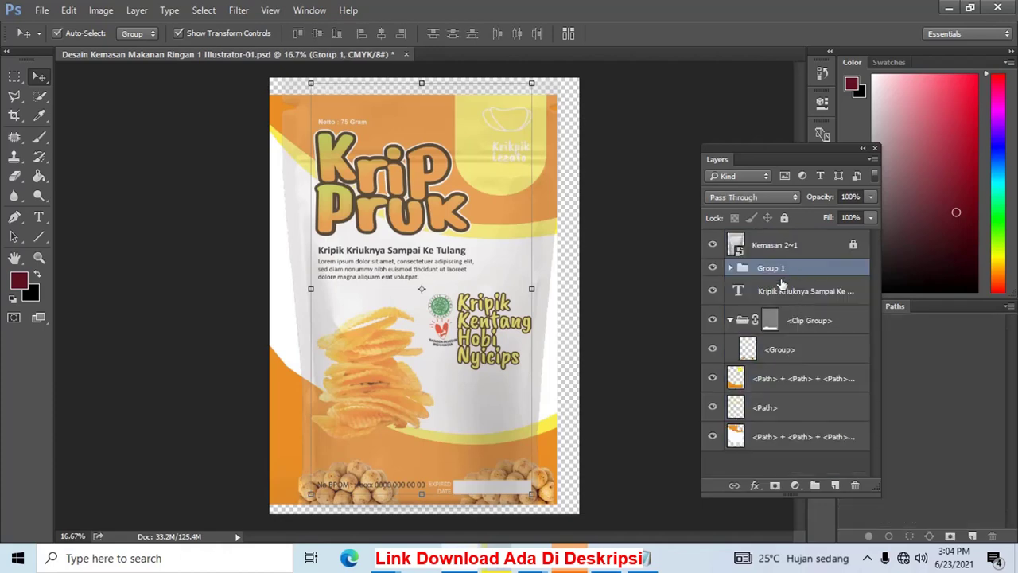
key("ctrl+z")
left_click_drag(873, 270, 869, 464)
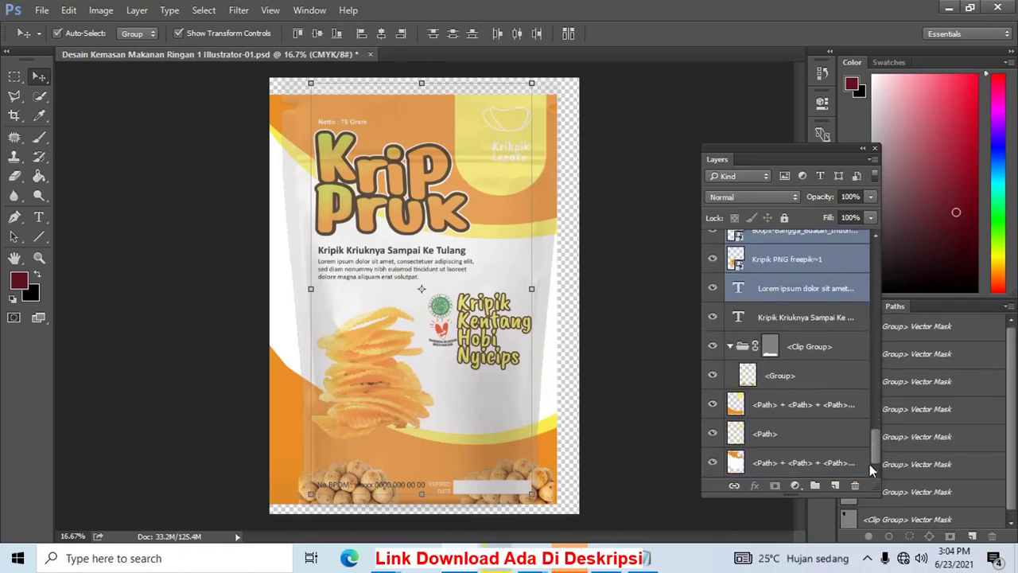
left_click(832, 465, "shift")
scroll(785, 408, "up", 3)
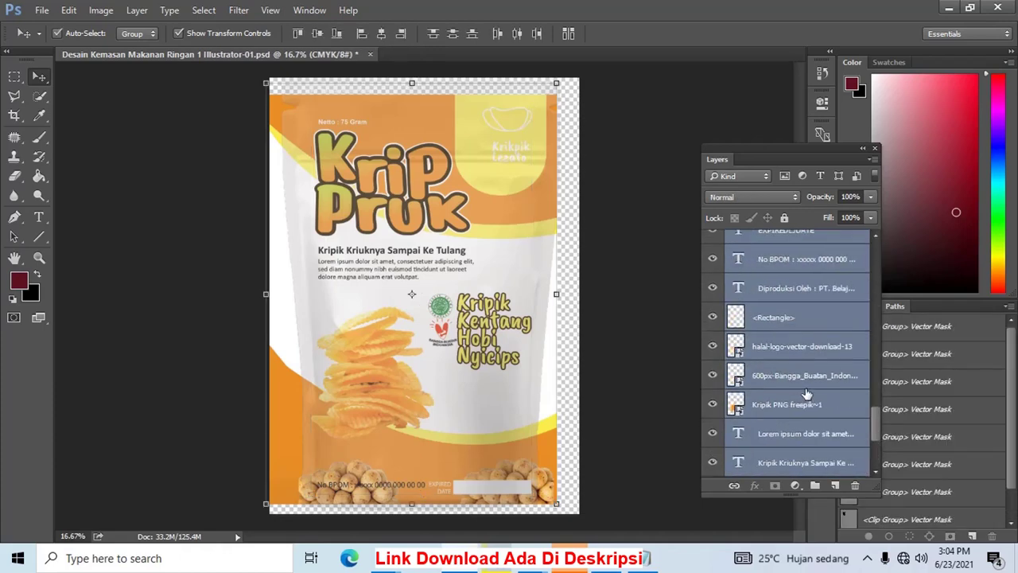
scroll(807, 393, "up", 3)
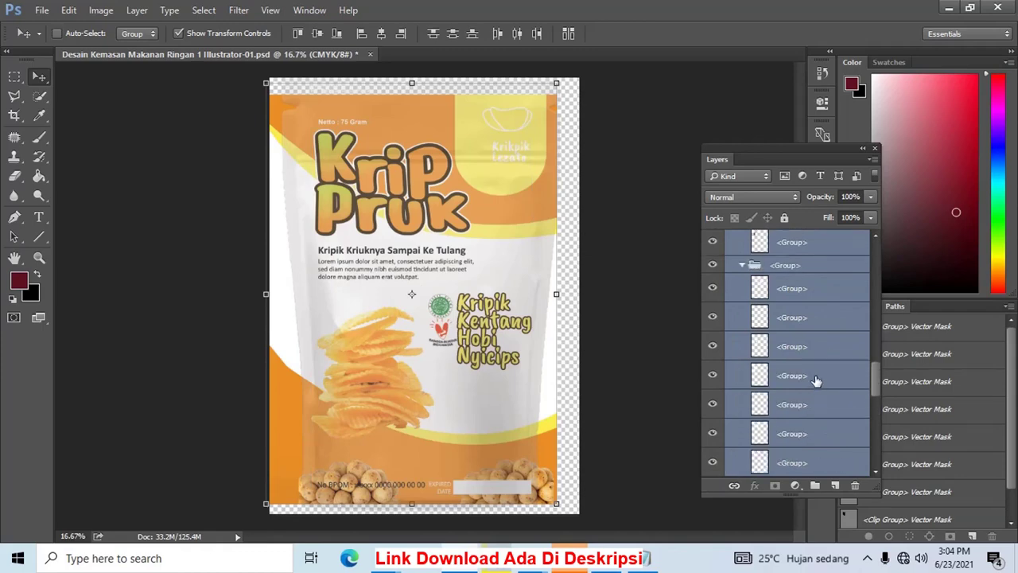
key("ctrl+g")
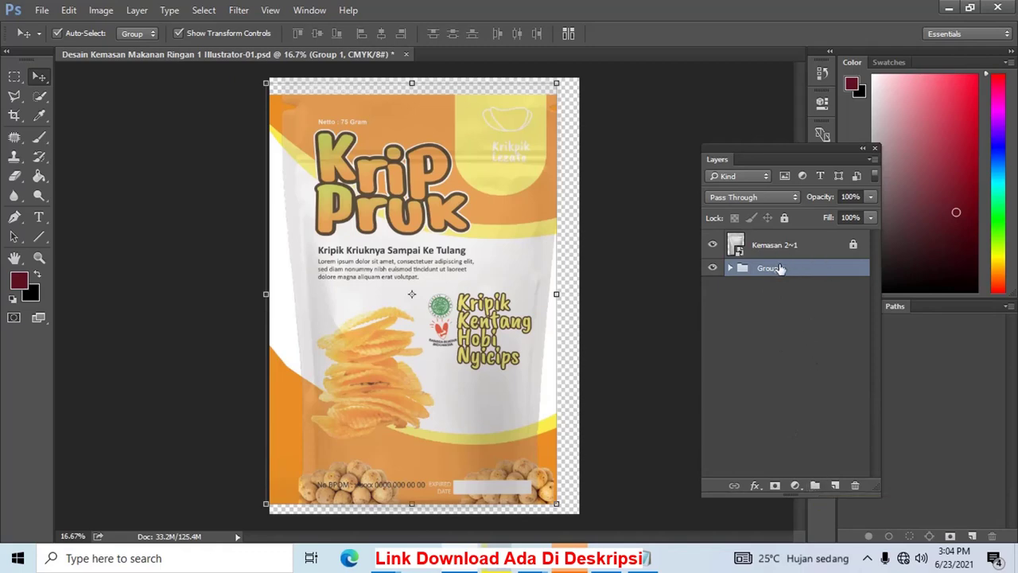
Place the Kemasan 2~1 pouch layer below Group 1 rather than inside it
left_click_drag(778, 246, 780, 273)
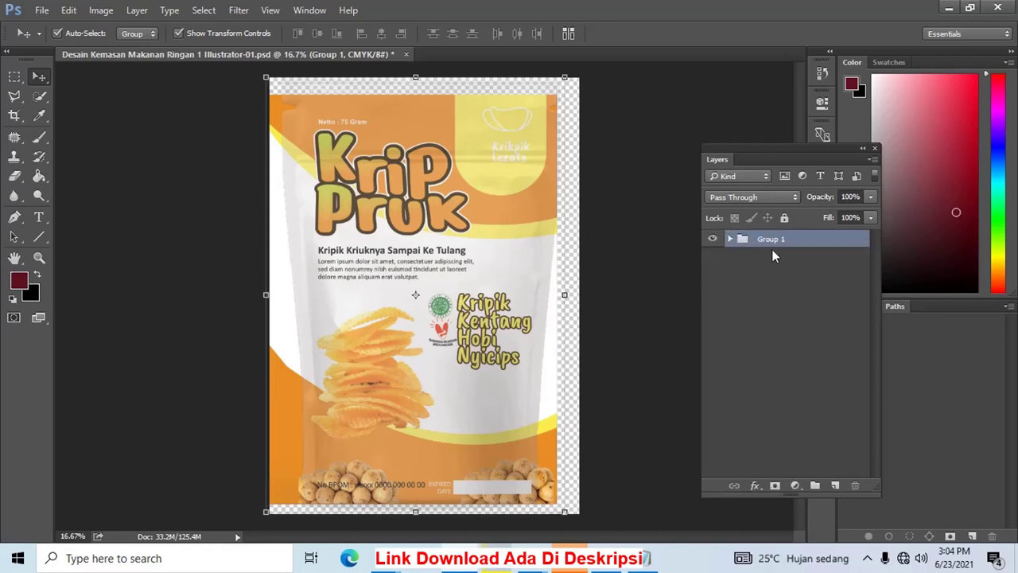
key("ctrl+z")
left_click(787, 297)
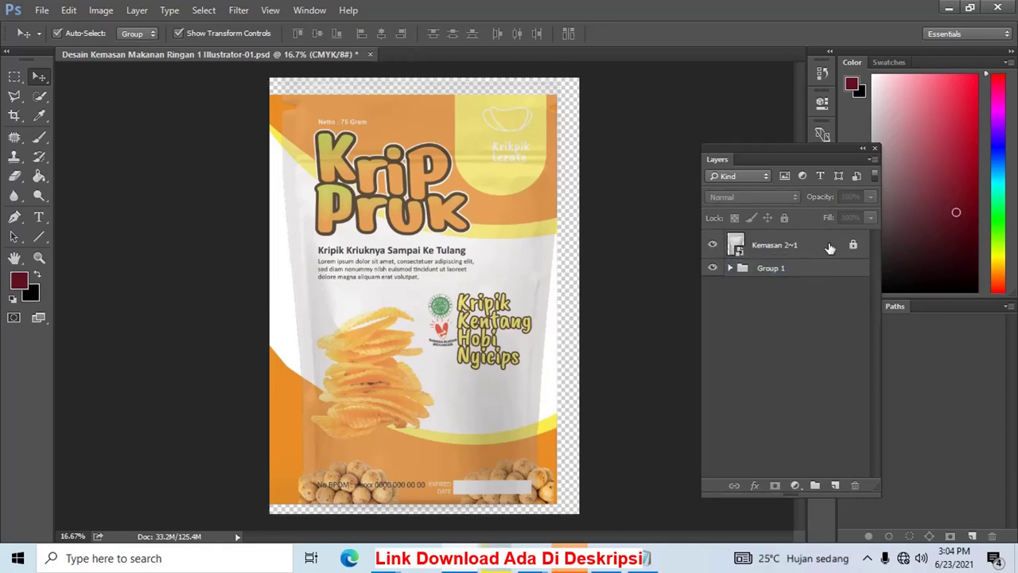
left_click_drag(830, 248, 826, 294)
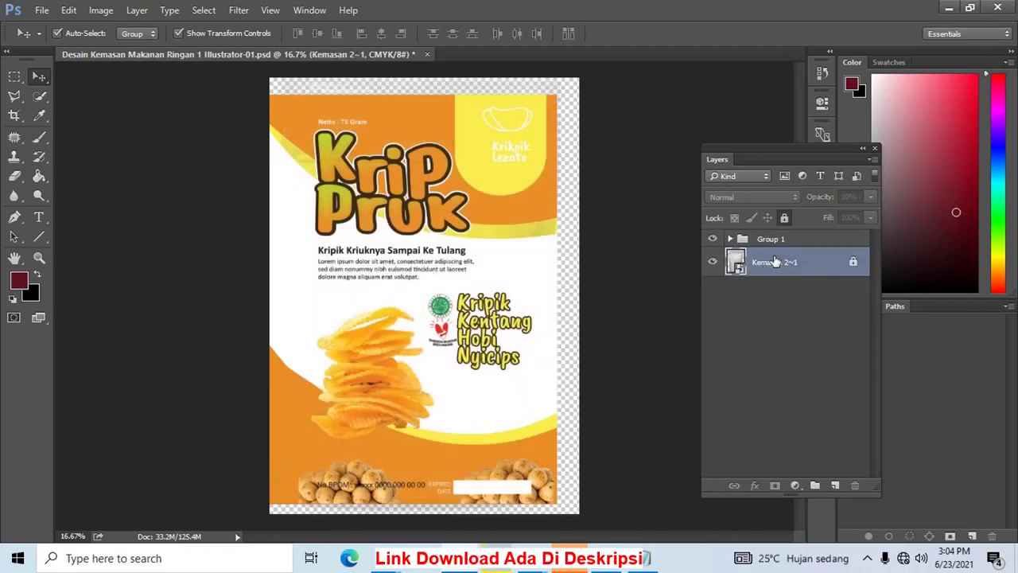
left_click(769, 247)
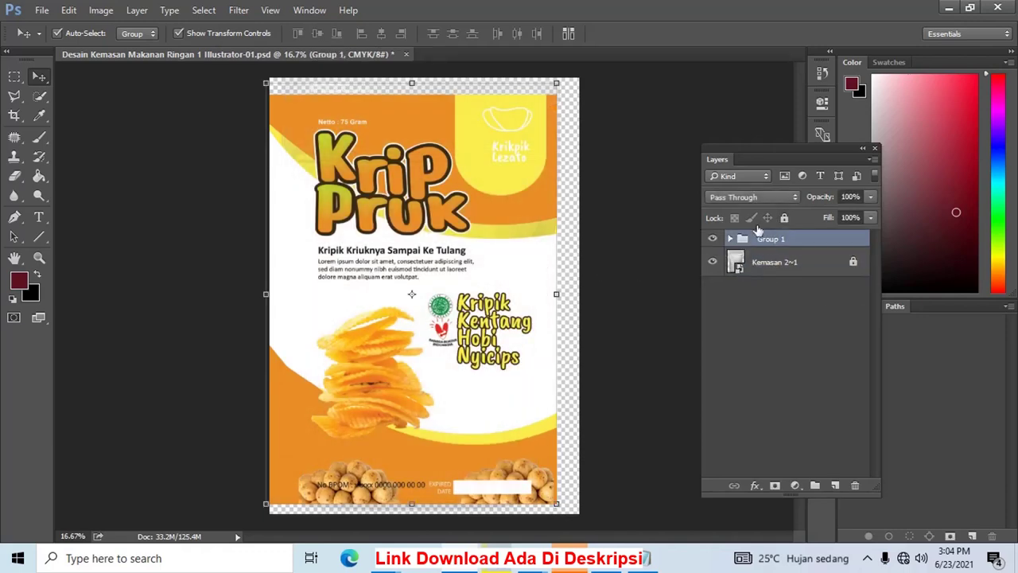
left_click(753, 197)
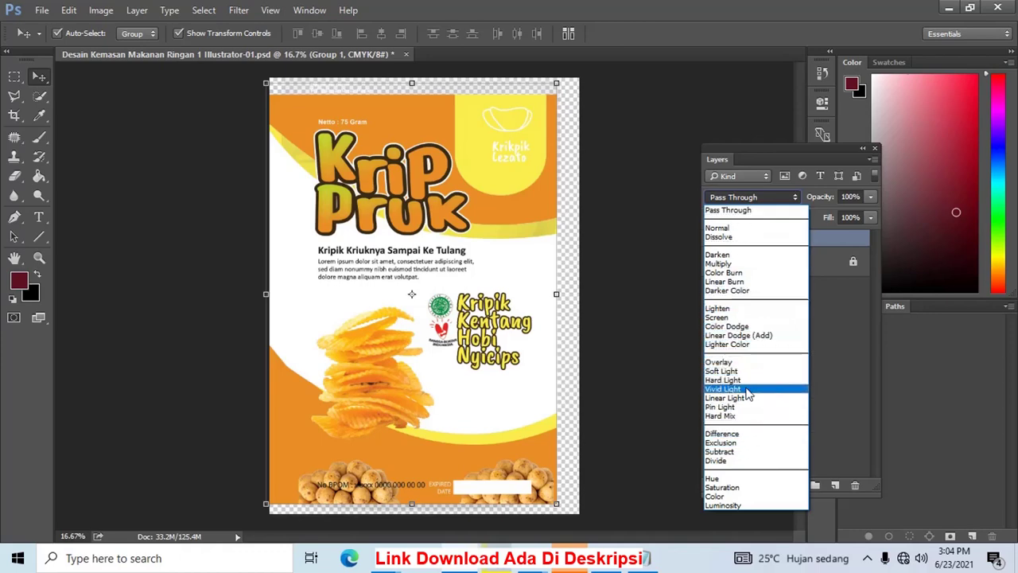
Set Group 1's blending mode to Multiply
left_click(737, 263)
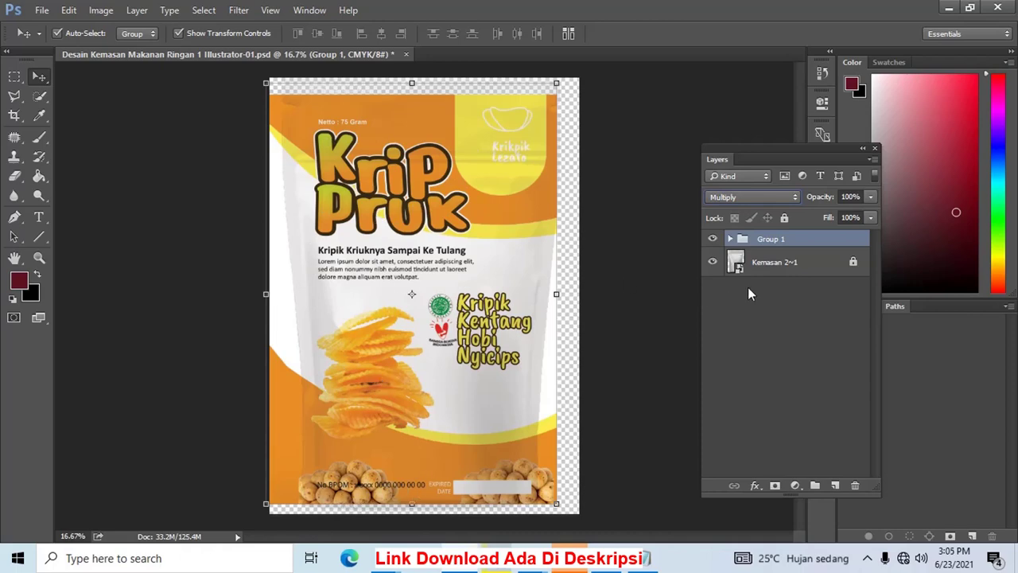
left_click(777, 272)
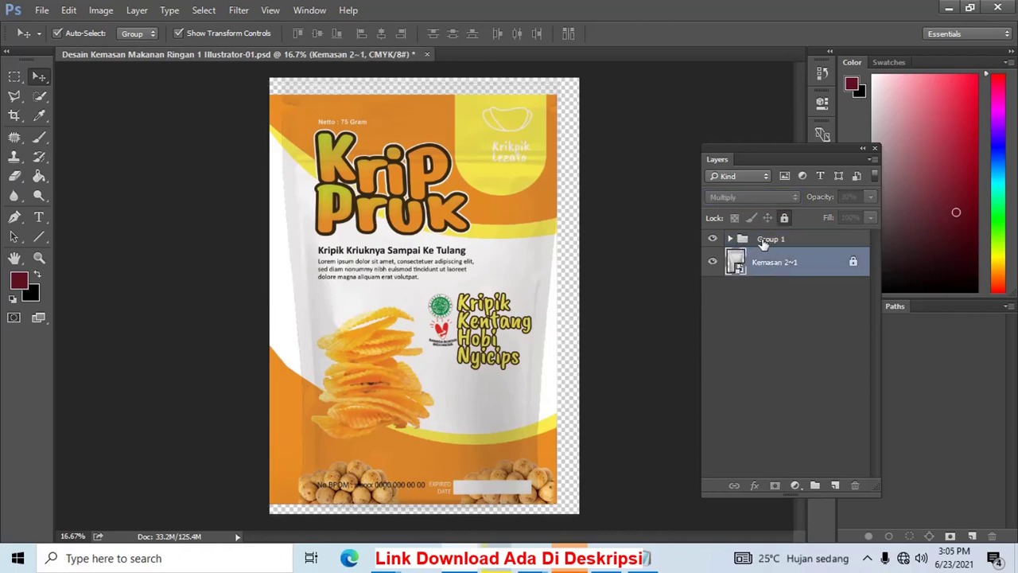
left_click(764, 241)
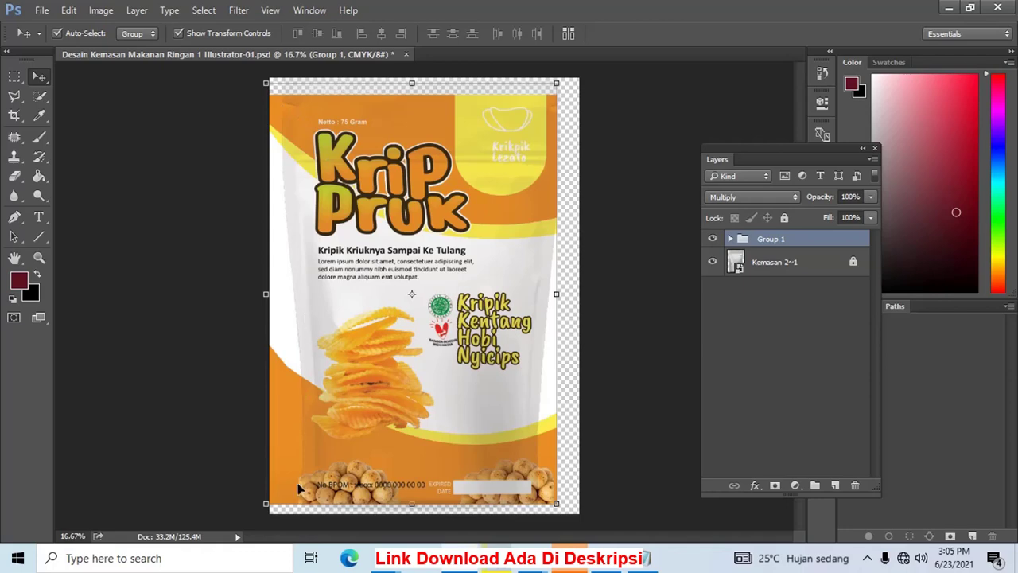
Merge Group 1 into a single layer with Merge Group
right_click(771, 241)
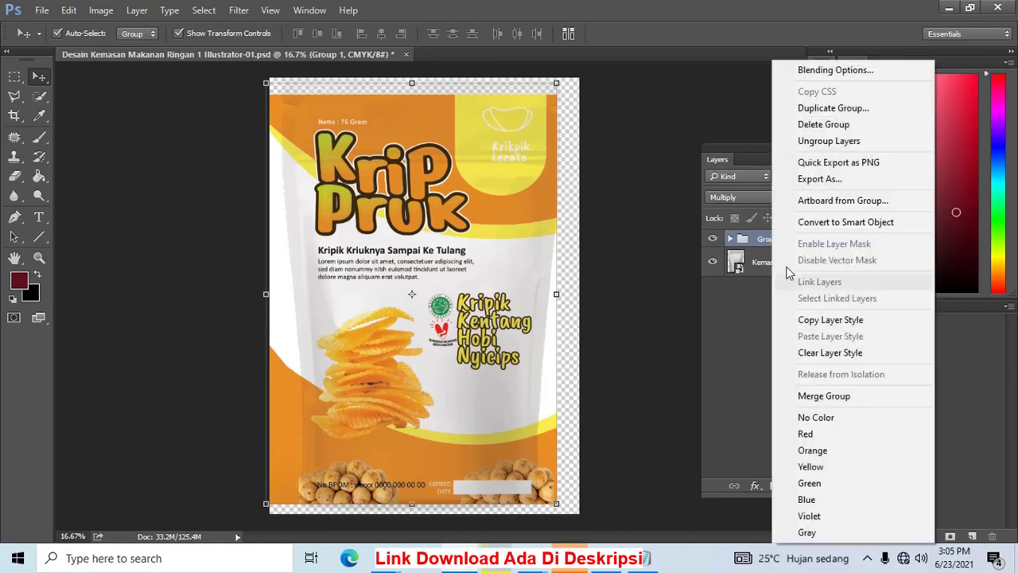
left_click(747, 300)
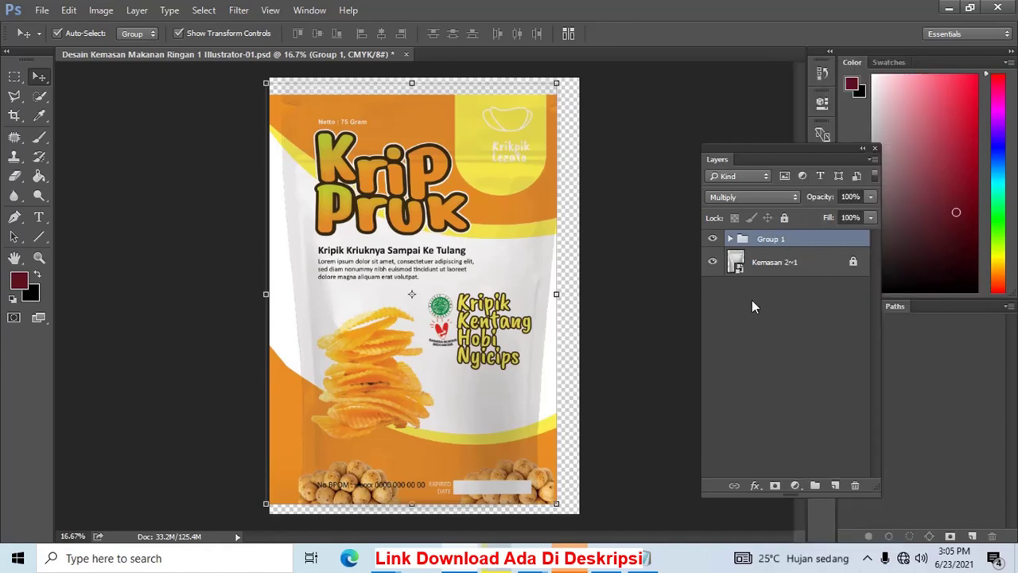
right_click(781, 247)
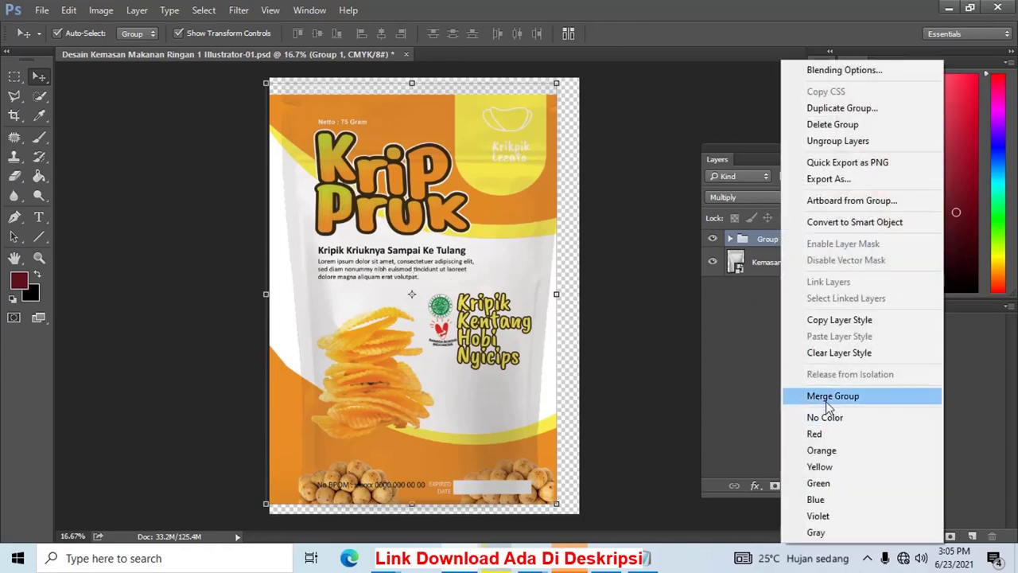
left_click(830, 402)
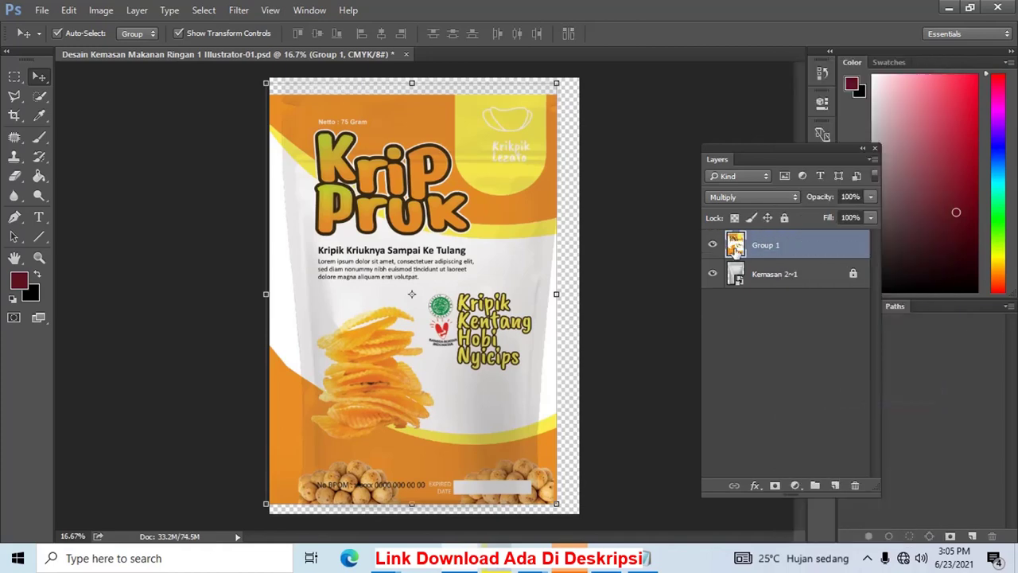
Unlock the Kemasan 2~1 pouch layer and raise its opacity to 100%
left_click(713, 248)
left_click(712, 246)
left_click(755, 274)
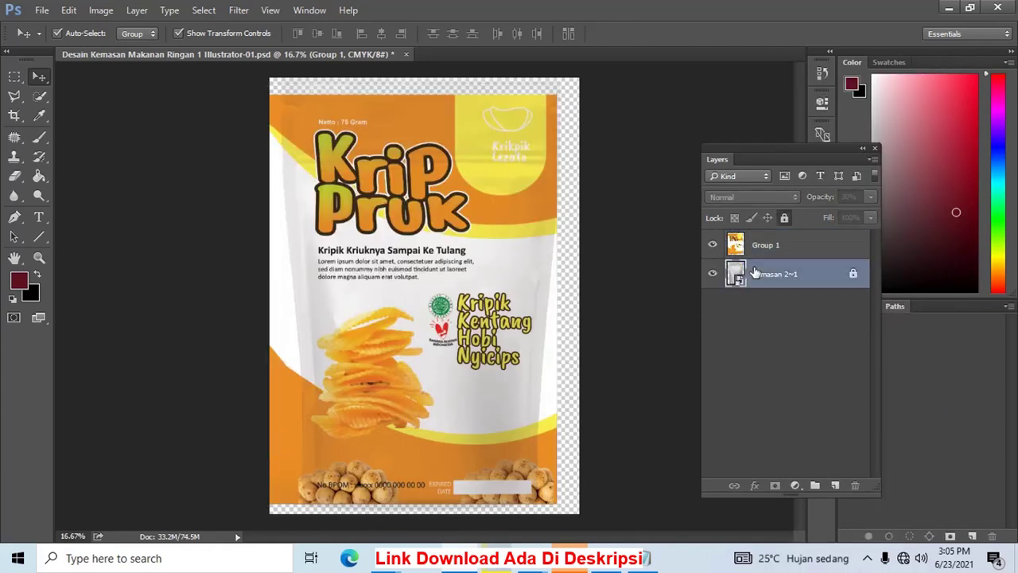
left_click(853, 274)
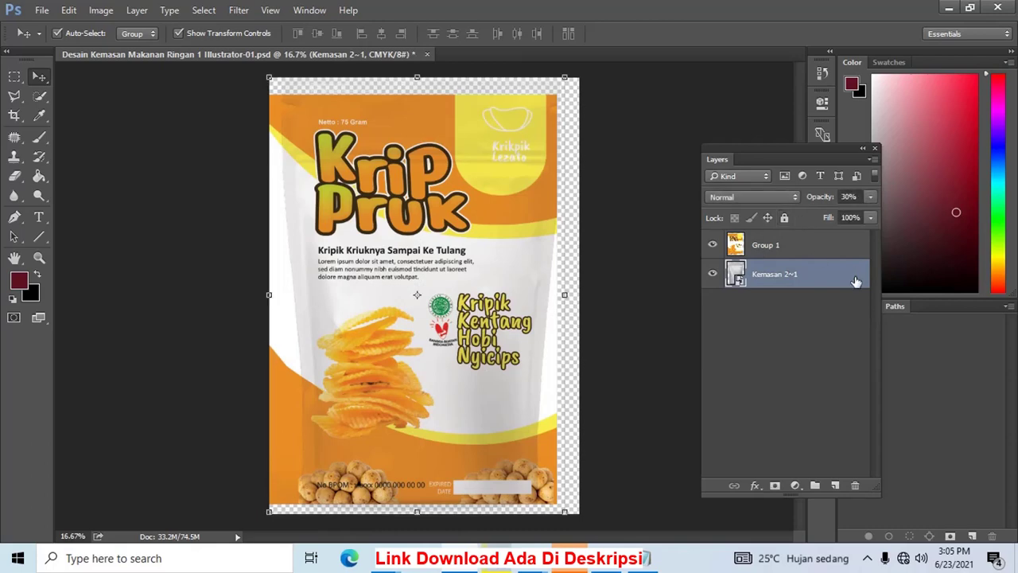
left_click(870, 197)
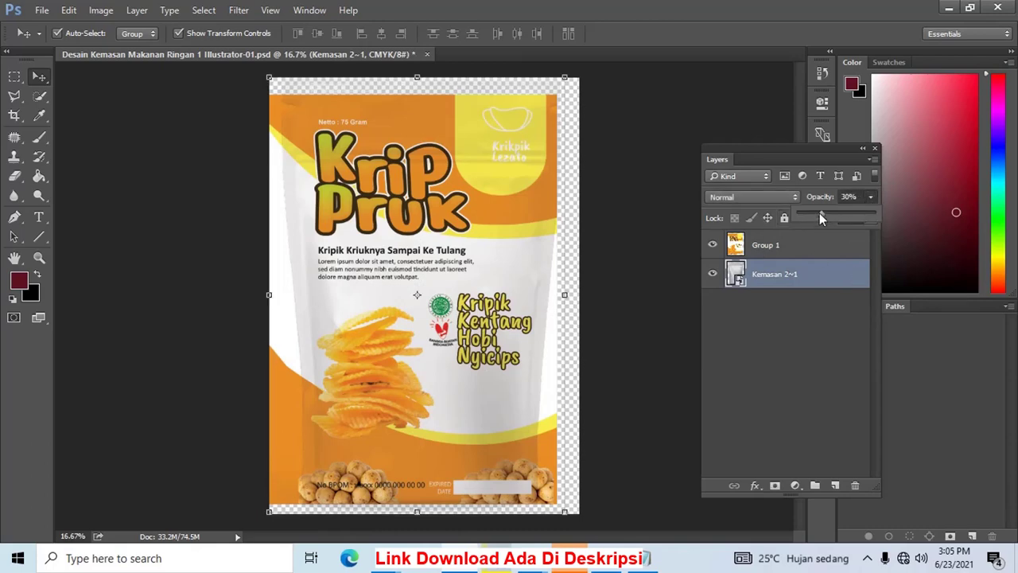
left_click_drag(819, 215, 896, 210)
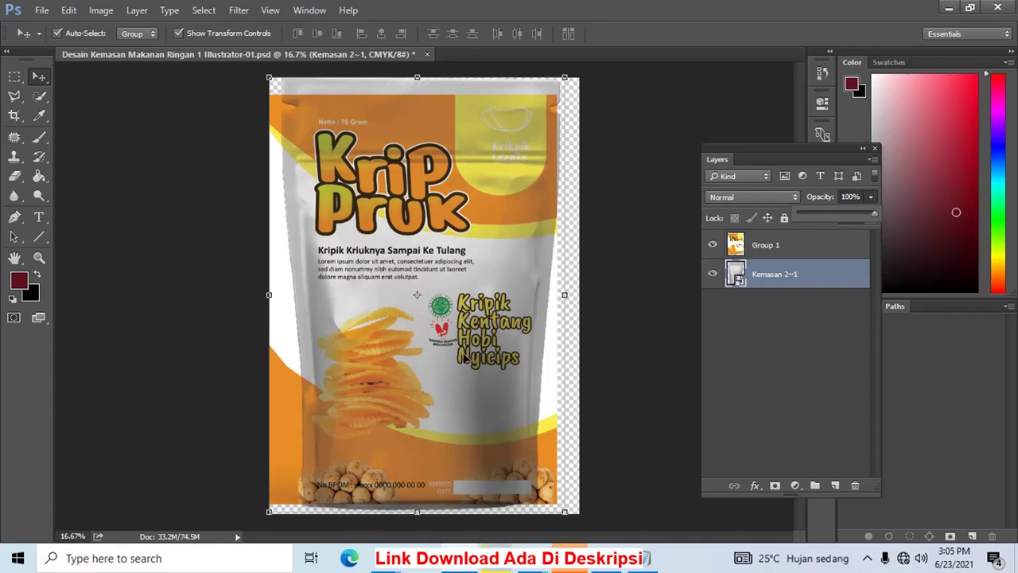
Rescale the pouch layer to about 143% so it fits beneath the label
left_click(738, 277, "ctrl")
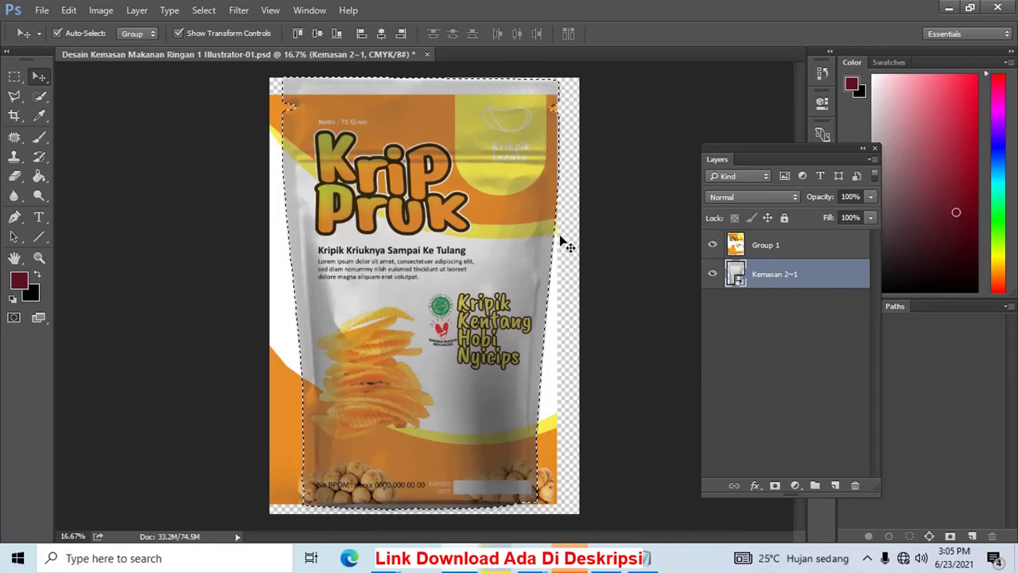
key("ctrl+d")
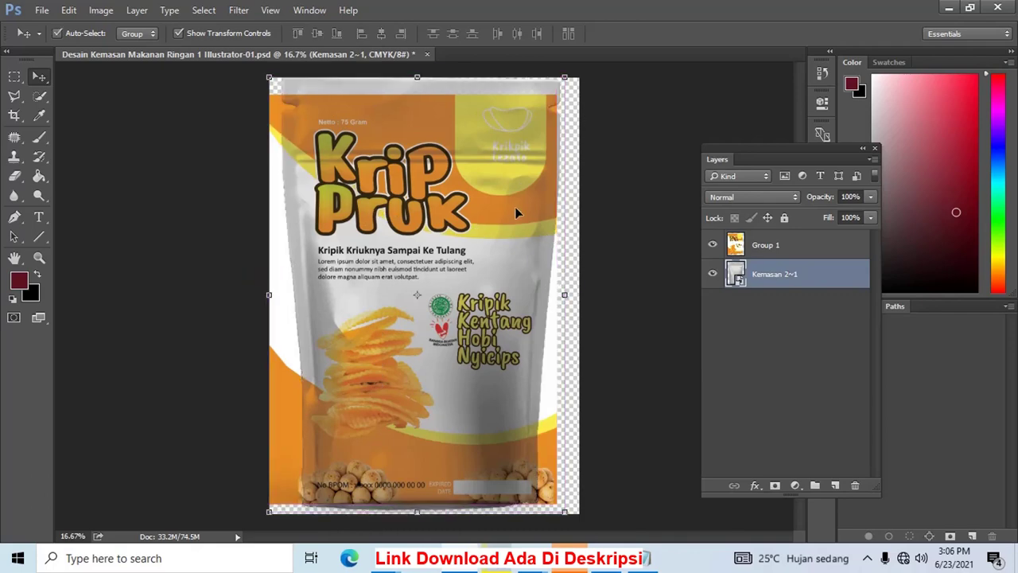
left_click(308, 273)
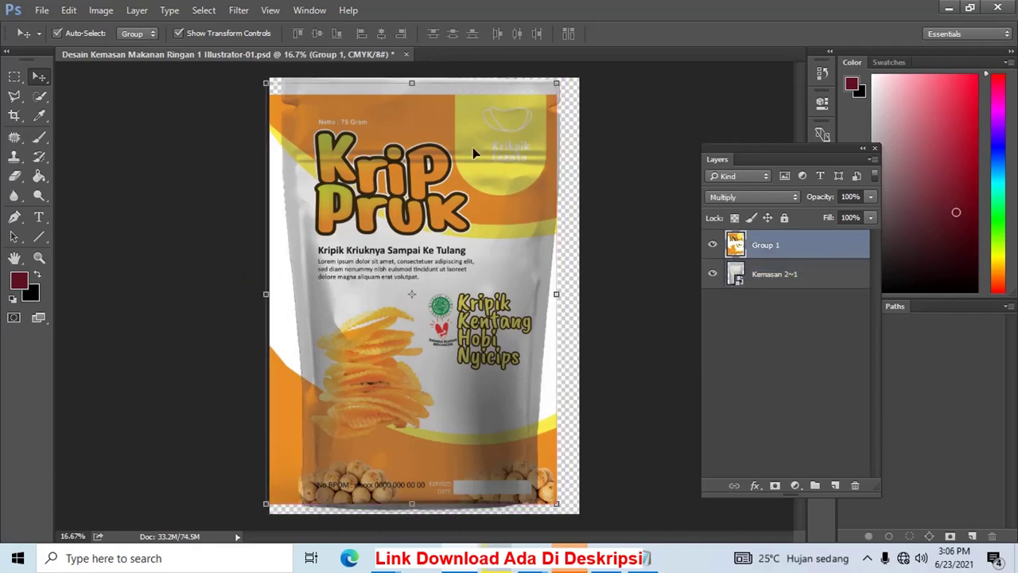
left_click(751, 279)
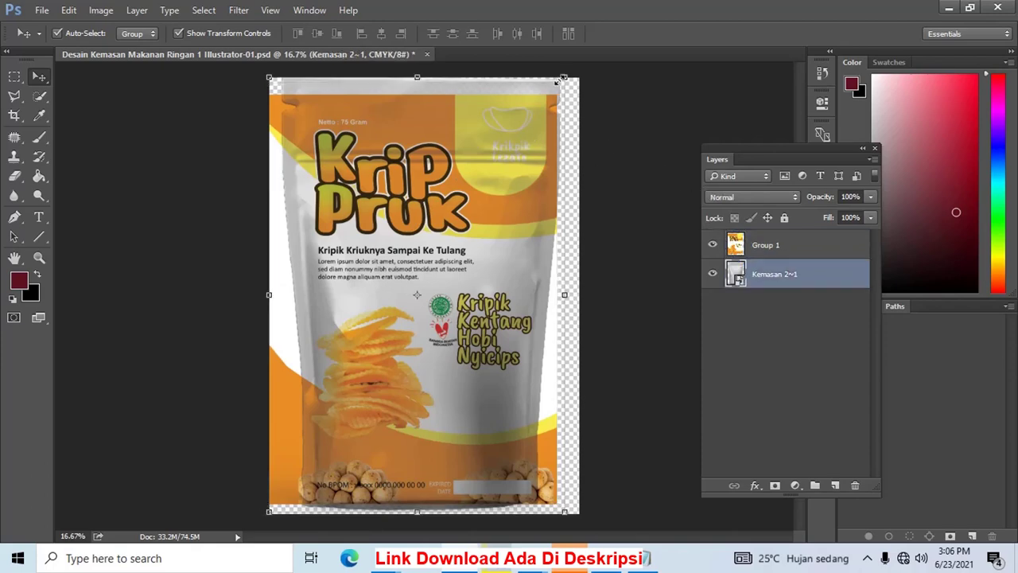
left_click_drag(564, 78, 554, 89)
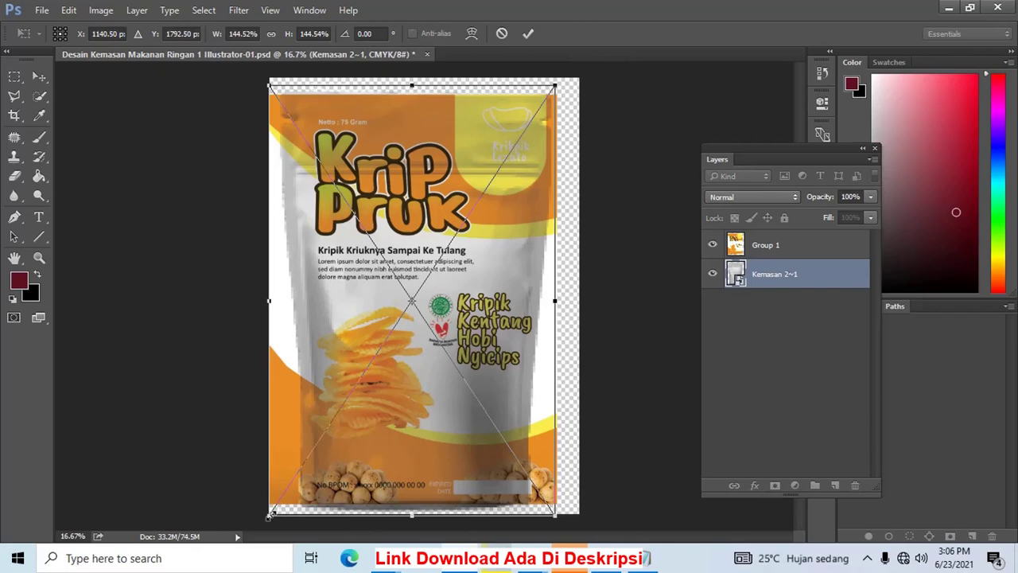
left_click_drag(269, 514, 271, 511)
key("Return")
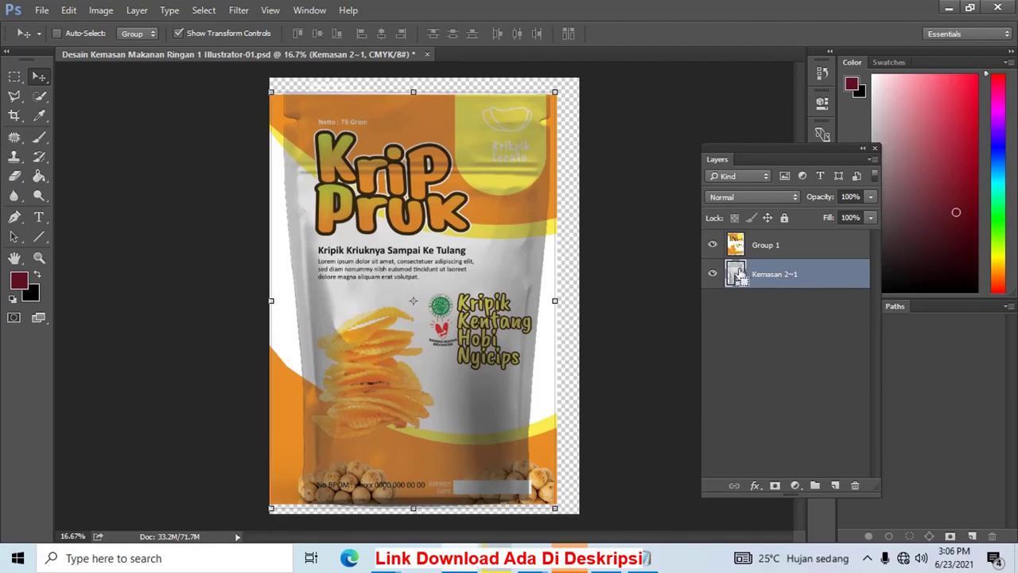
Load the pouch outline as a selection and ready a 250px Eraser on Group 1
left_click(735, 274, "ctrl")
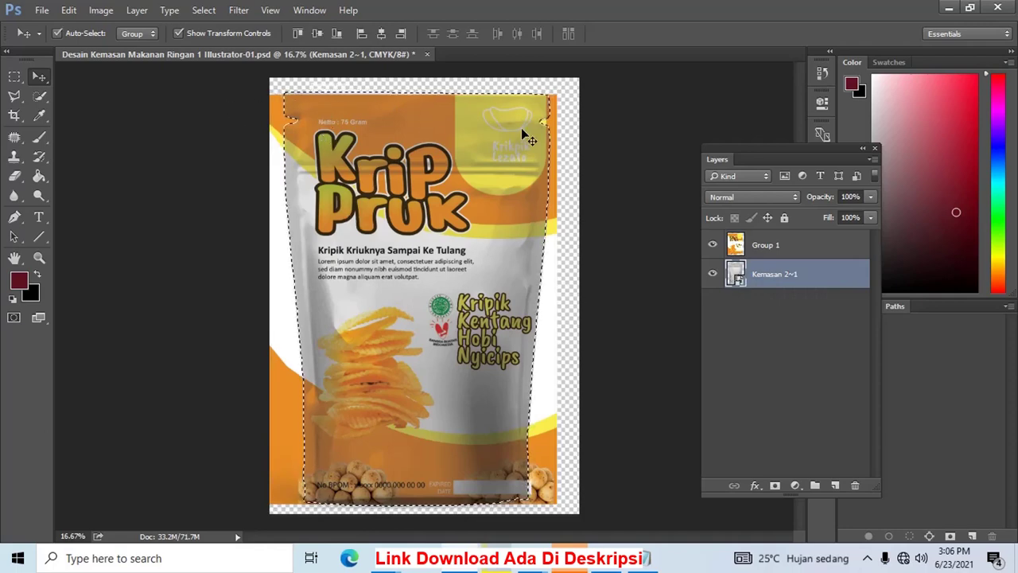
left_click(760, 246)
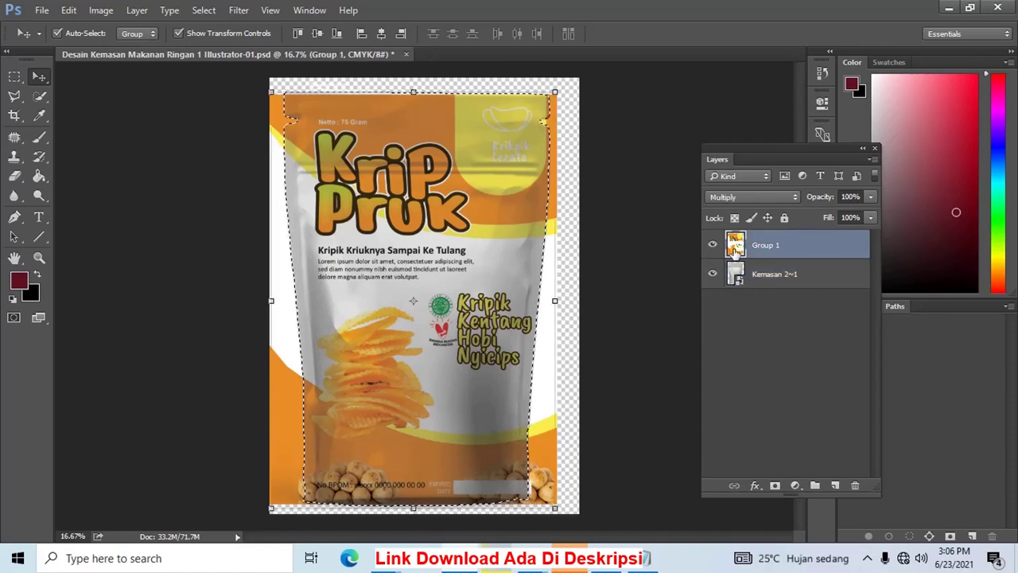
key("e")
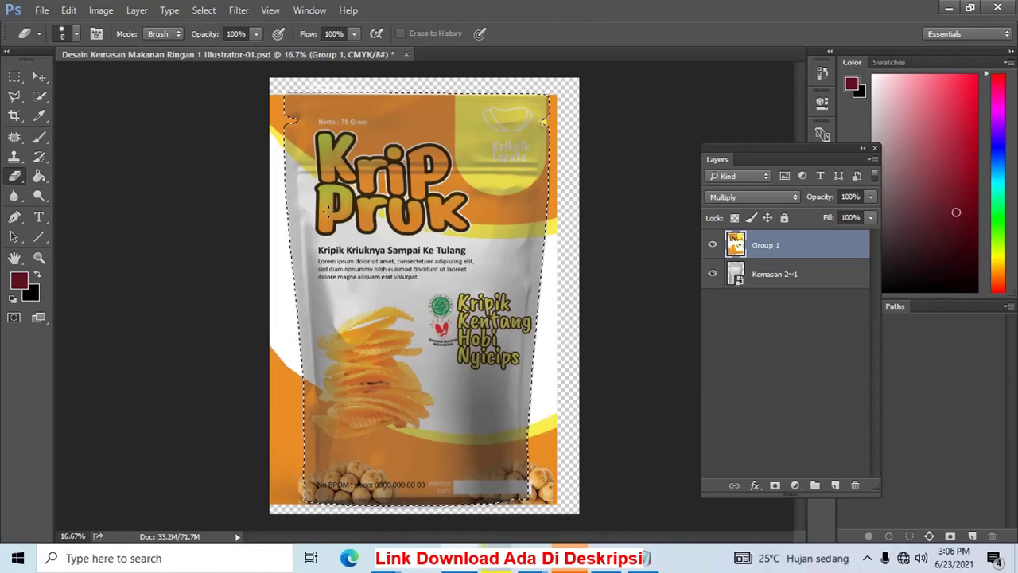
key("bracketright")
key("bracketright")
key("bracketright")
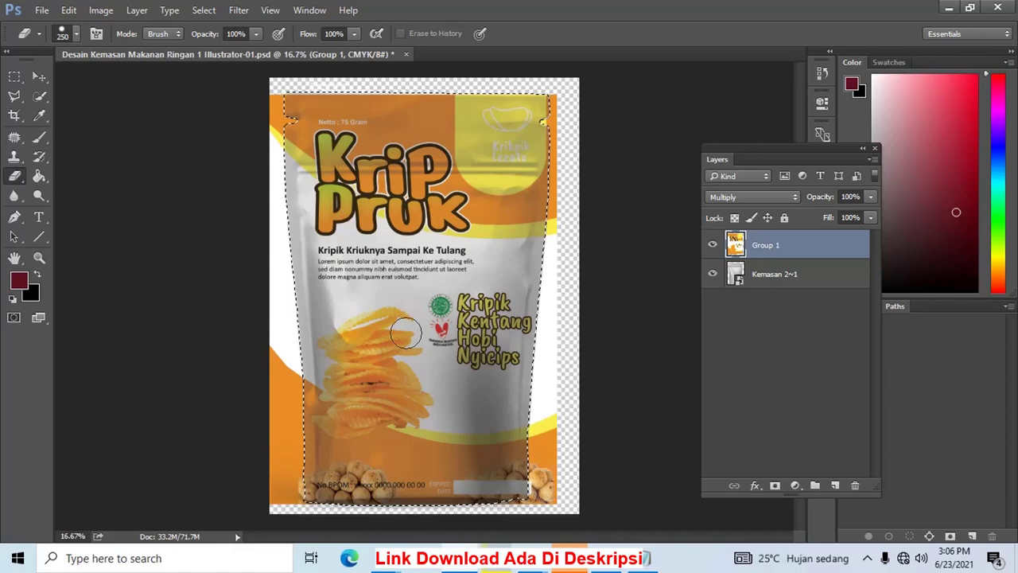
left_click_drag(368, 110, 397, 123)
key("ctrl+z")
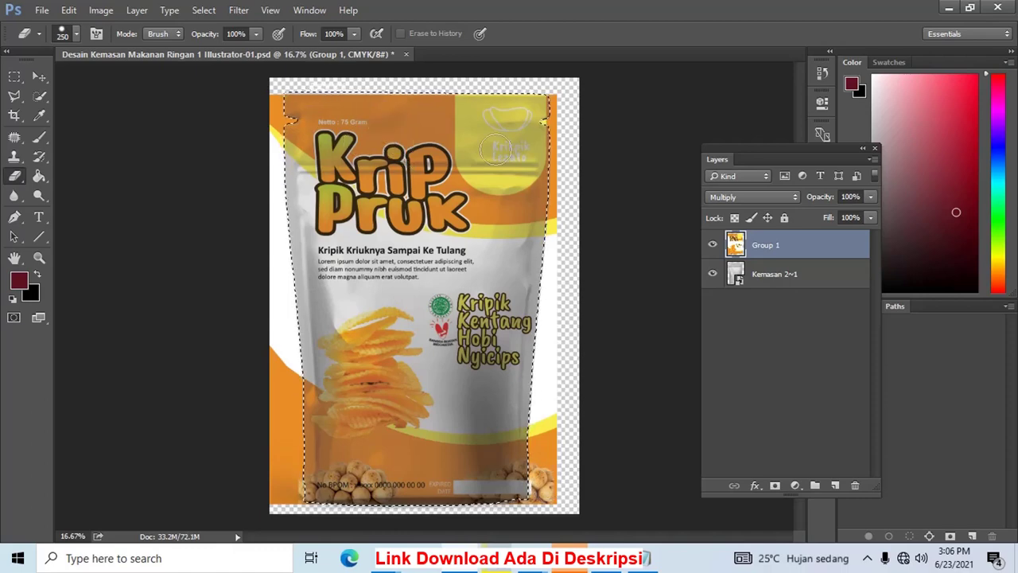
Invert the selection and erase the label strip beyond the pouch's left edge
left_click(203, 11)
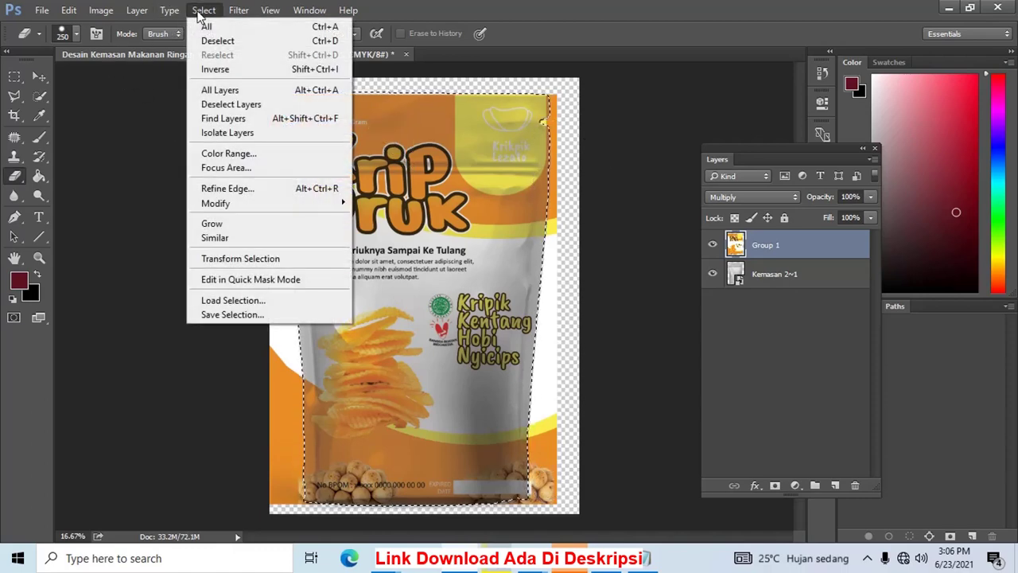
left_click(214, 69)
left_click_drag(275, 84, 278, 505)
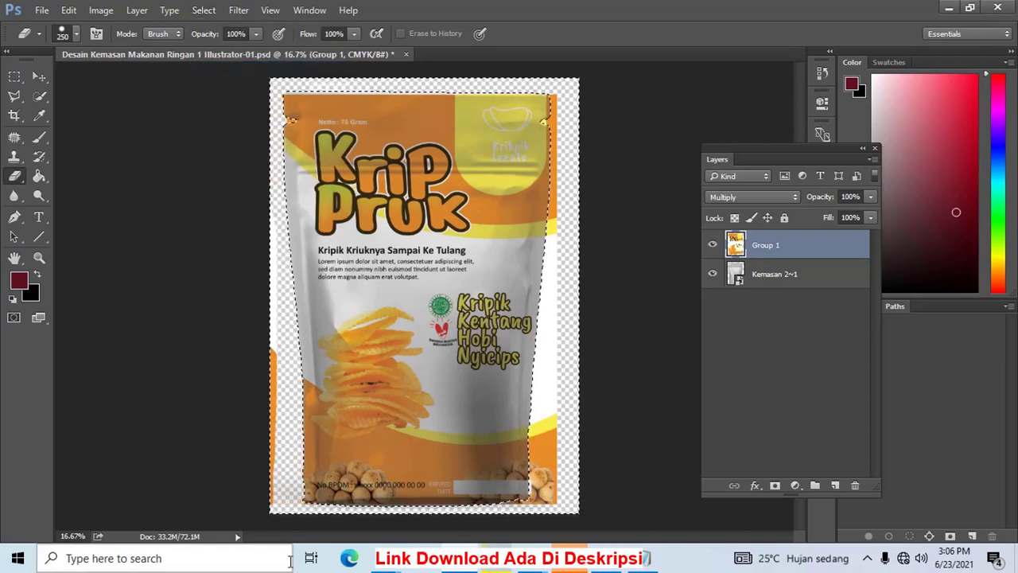
Erase the label outside the pouch's left and right edges with 1000px, then 300px eraser
key("bracketright")
key("bracketright")
key("bracketright")
left_click_drag(273, 364, 277, 509)
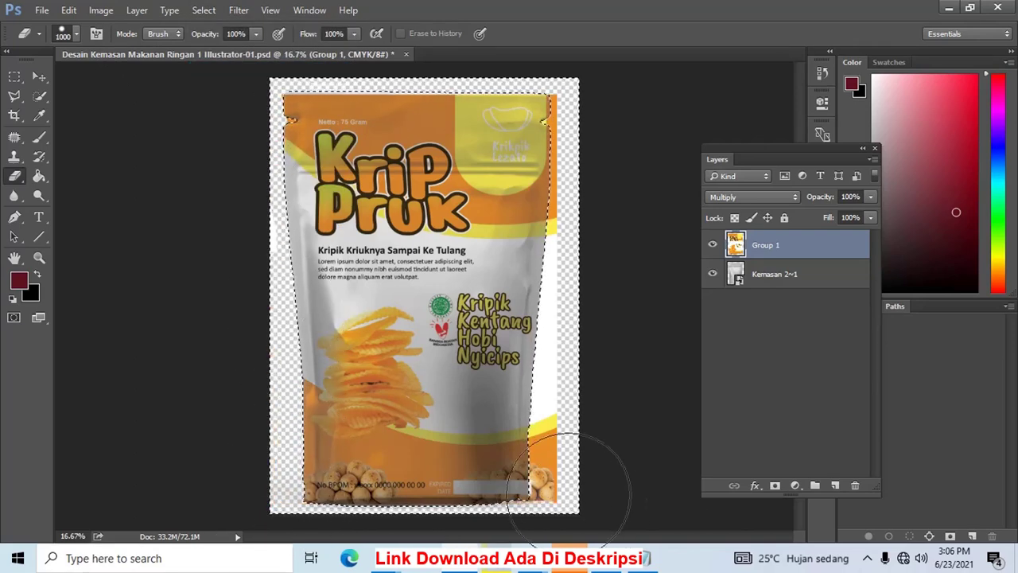
left_click_drag(569, 491, 534, 91)
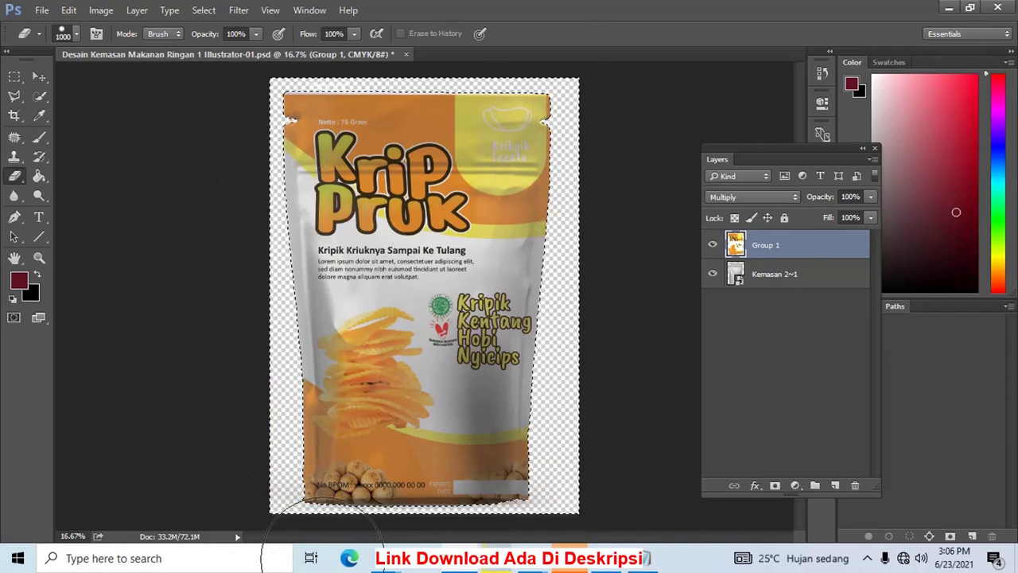
key("ctrl+alt+z")
key("ctrl+alt+z")
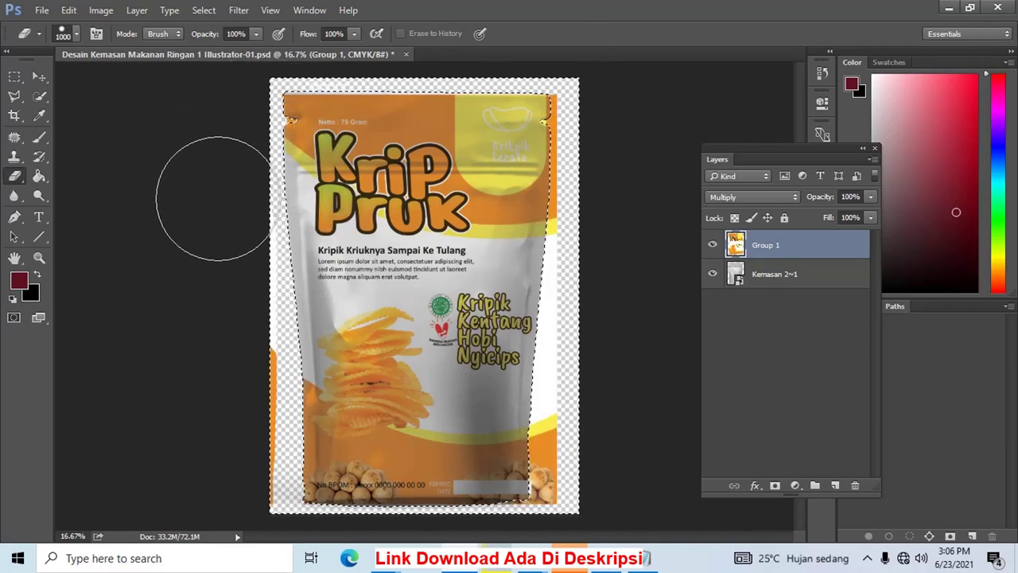
left_click_drag(217, 199, 229, 491)
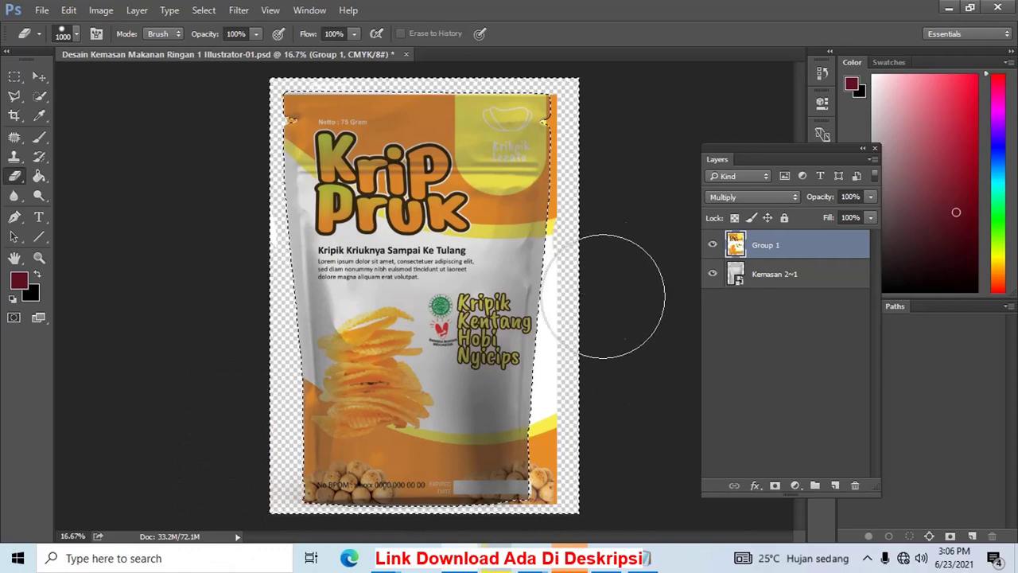
left_click_drag(603, 296, 613, 488)
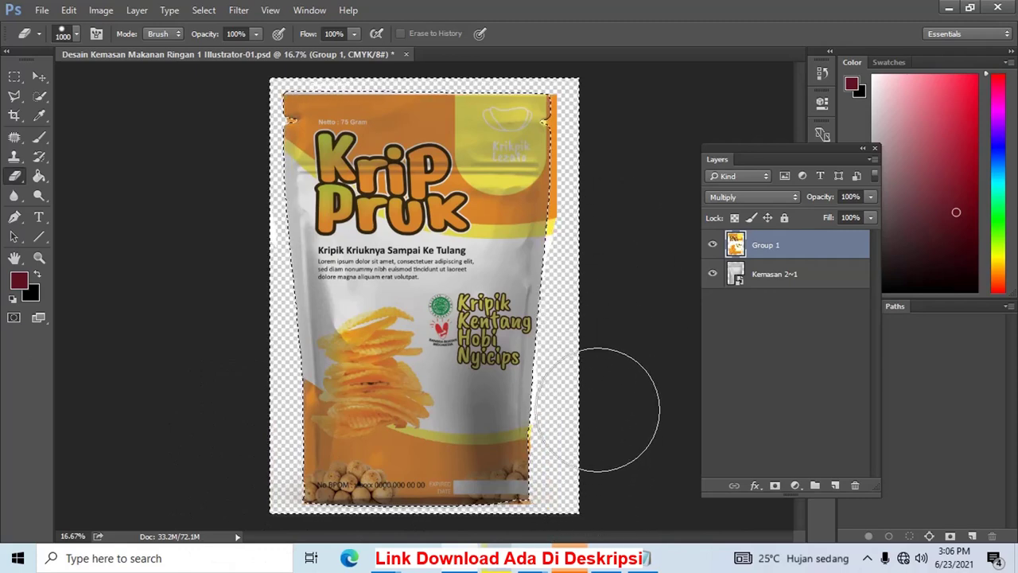
key("bracketleft")
key("bracketleft")
key("bracketleft")
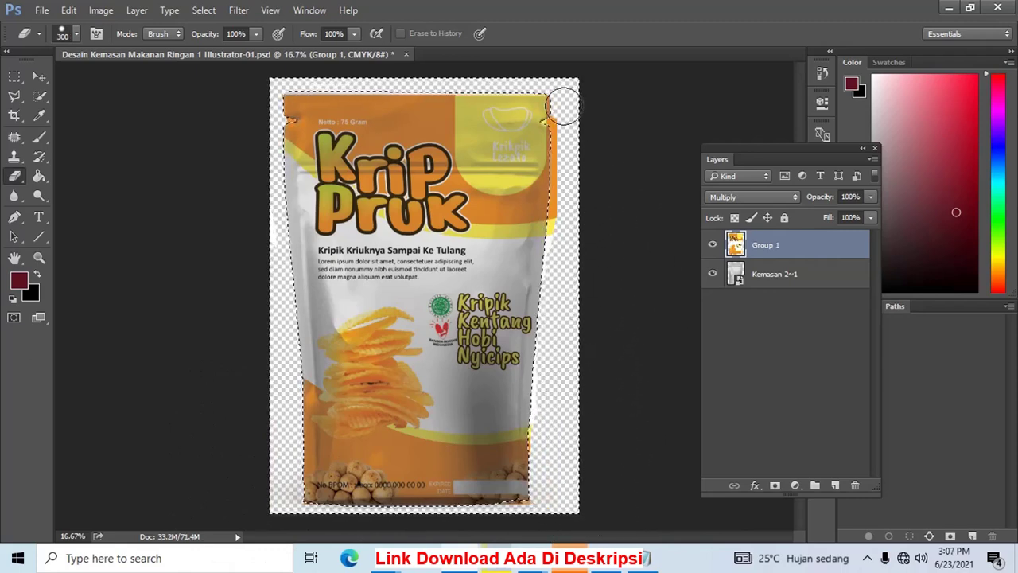
left_click_drag(563, 105, 538, 482)
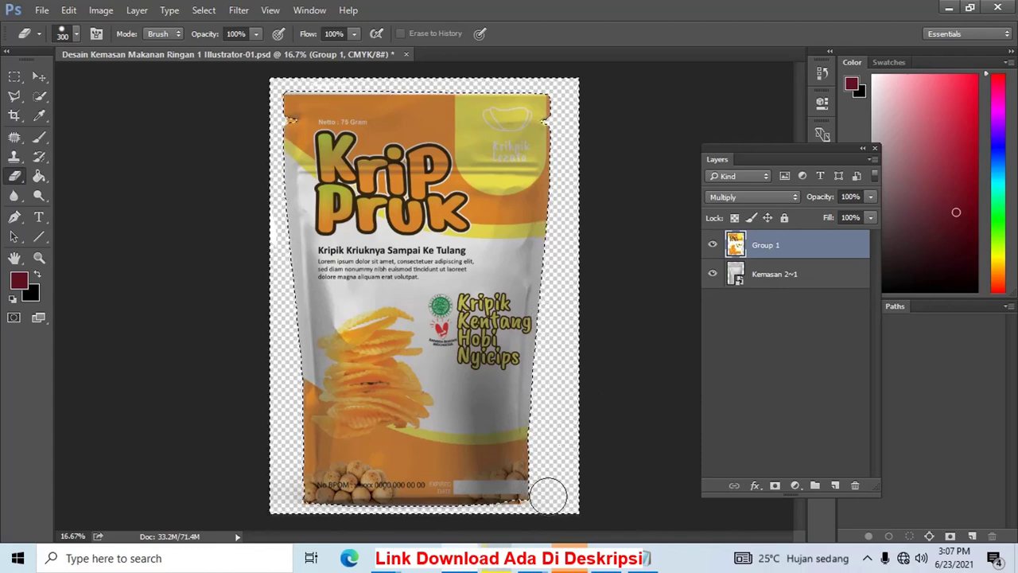
Clear the selection and deselect all layers to review the trimmed label
key("ctrl+d")
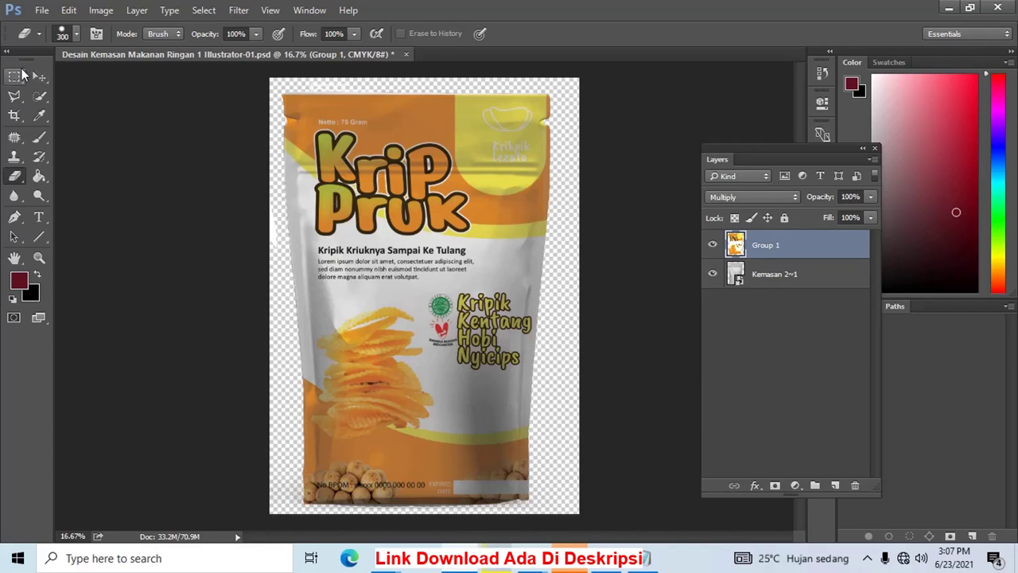
left_click(39, 76)
left_click(793, 272)
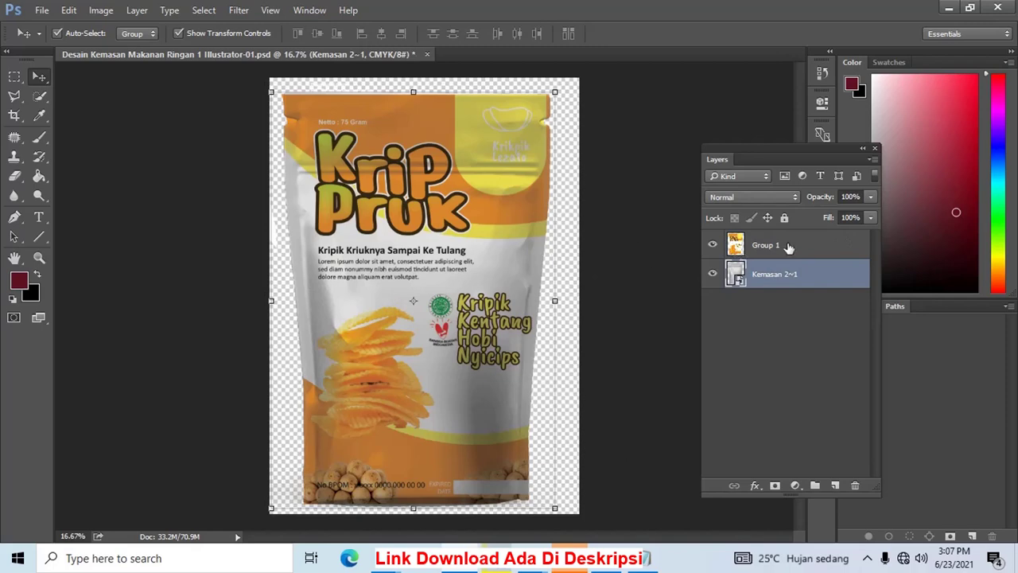
left_click(787, 246)
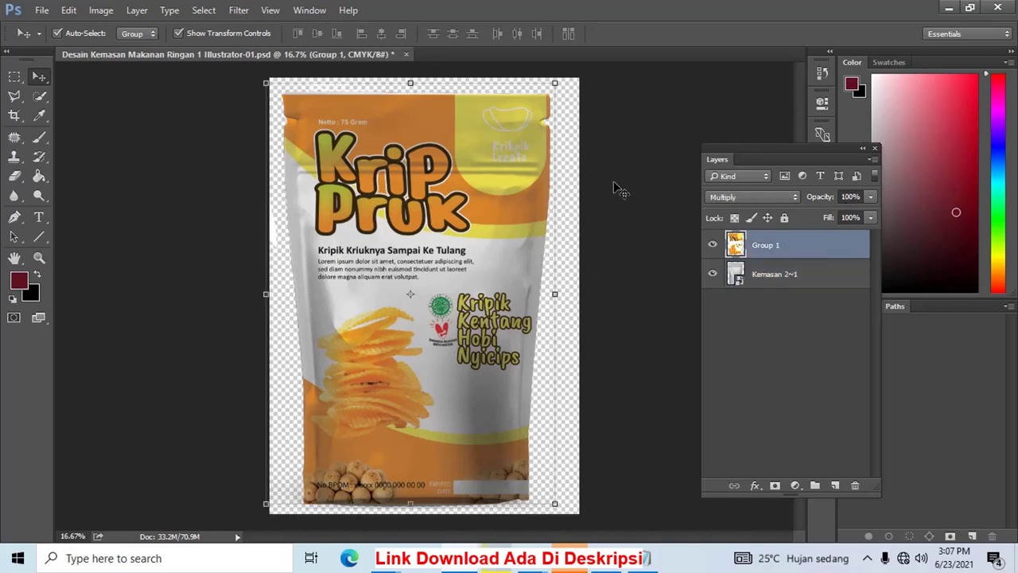
left_click(606, 143)
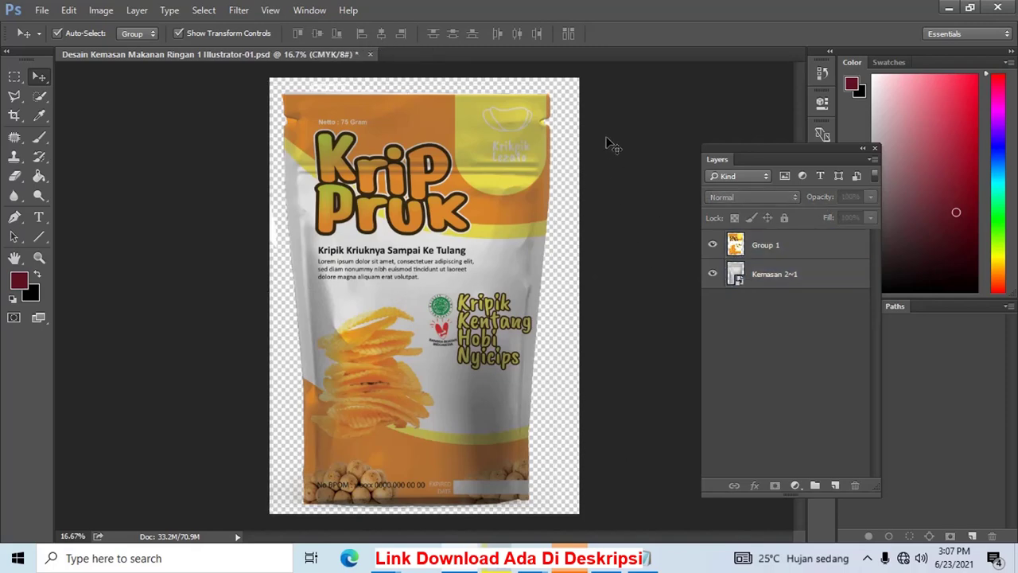